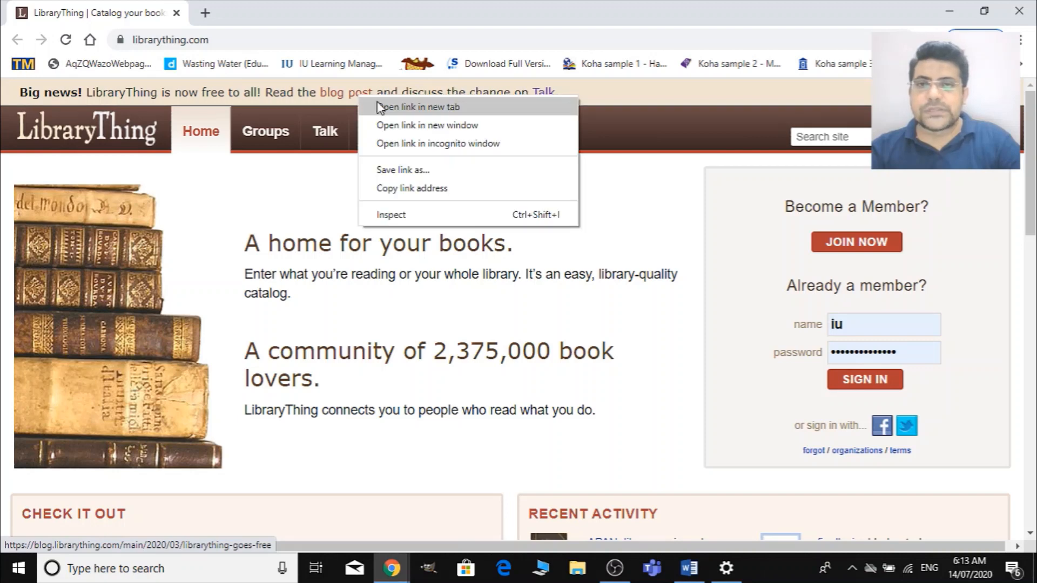
Step: Open the homepage's blog post about LibraryThing becoming free in a new tab and read its opening section
left_click(378, 106)
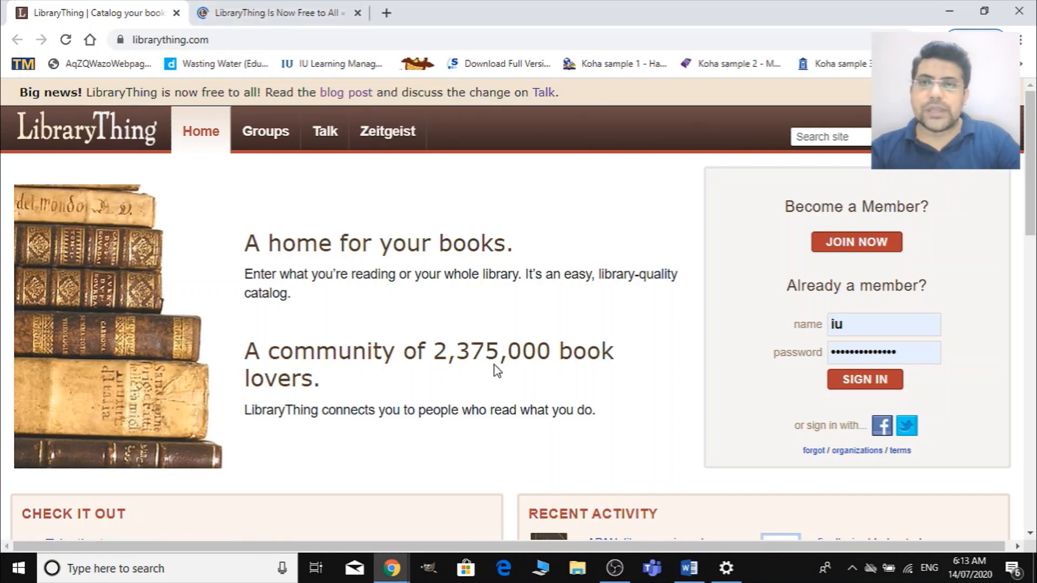
left_click(305, 9)
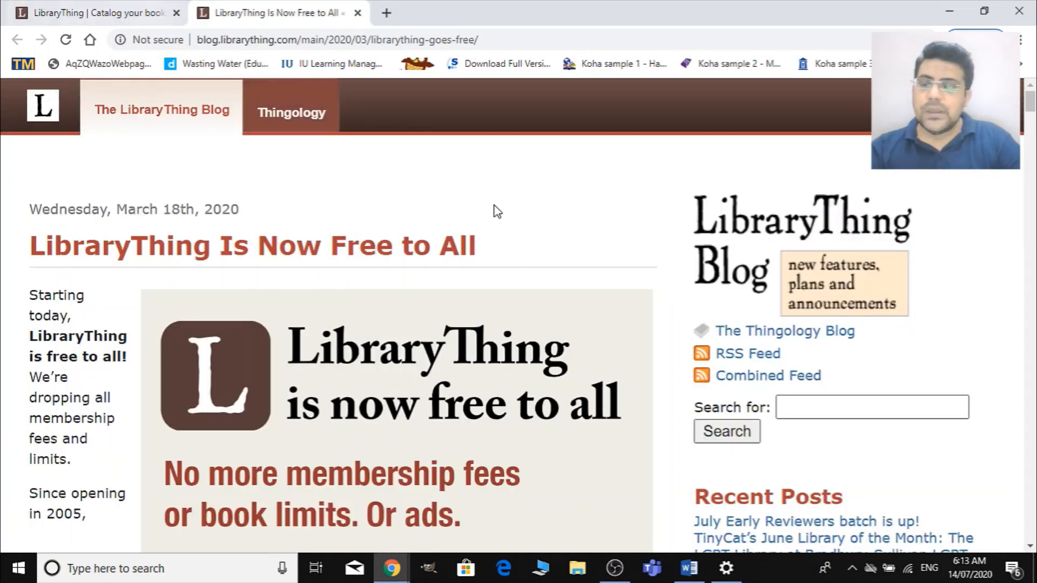
scroll(536, 308, "down", 3)
scroll(542, 305, "up", 2)
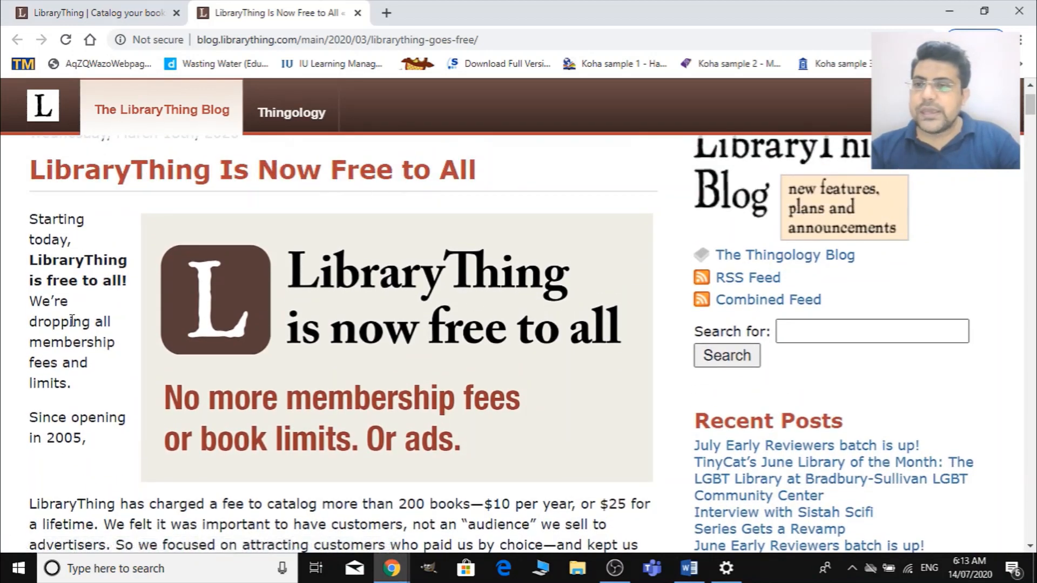
scroll(72, 321, "down", 2)
scroll(210, 381, "down", 2)
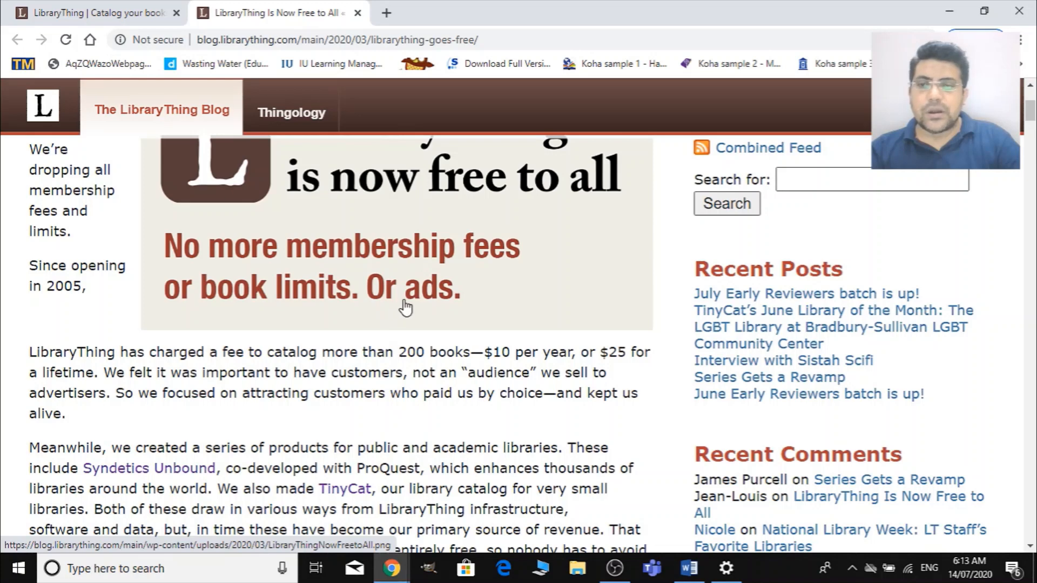
scroll(286, 362, "down", 4)
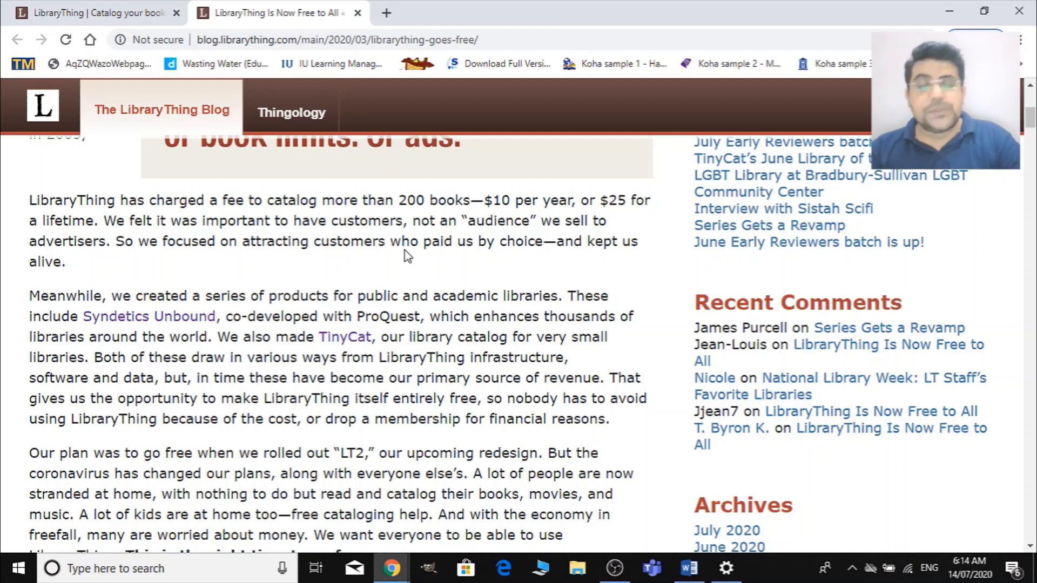
Step: Read the blog paragraphs on former membership fees and library products, highlighting the mention of Syndetics Unbound and ProQuest
scroll(419, 312, "up", 1)
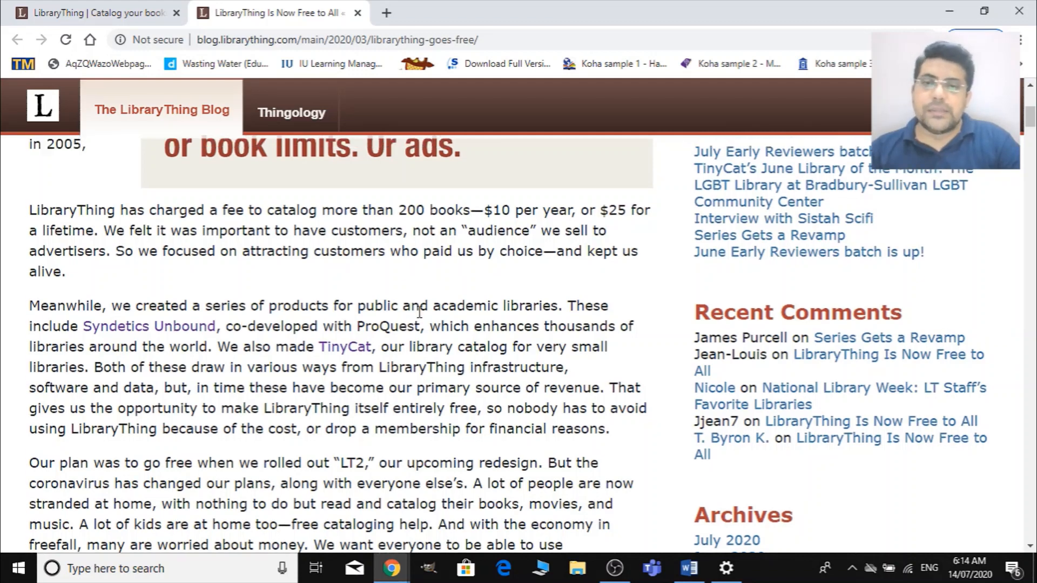
scroll(420, 311, "up", 1)
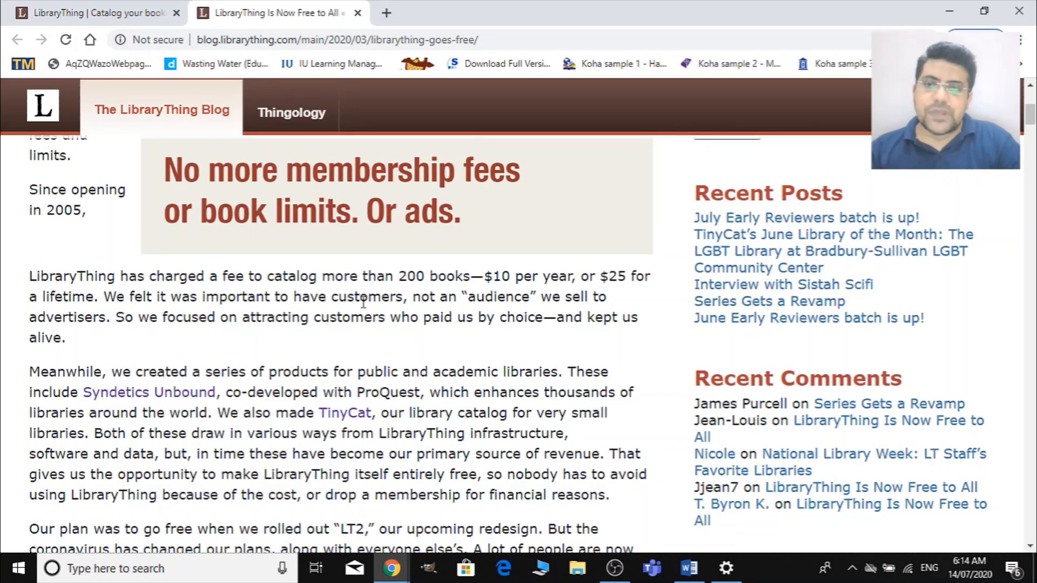
scroll(363, 303, "down", 1)
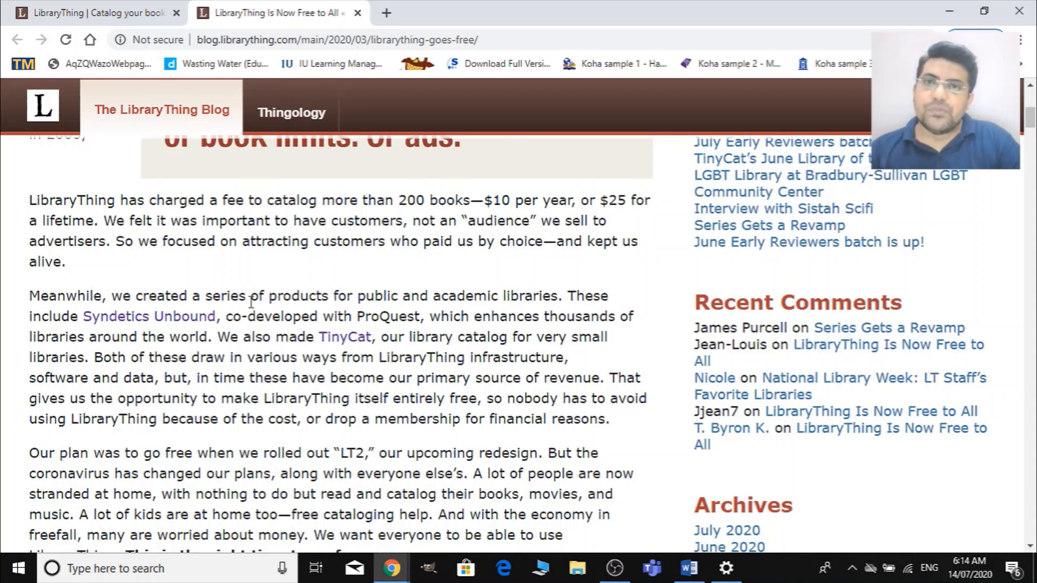
scroll(253, 308, "down", 1)
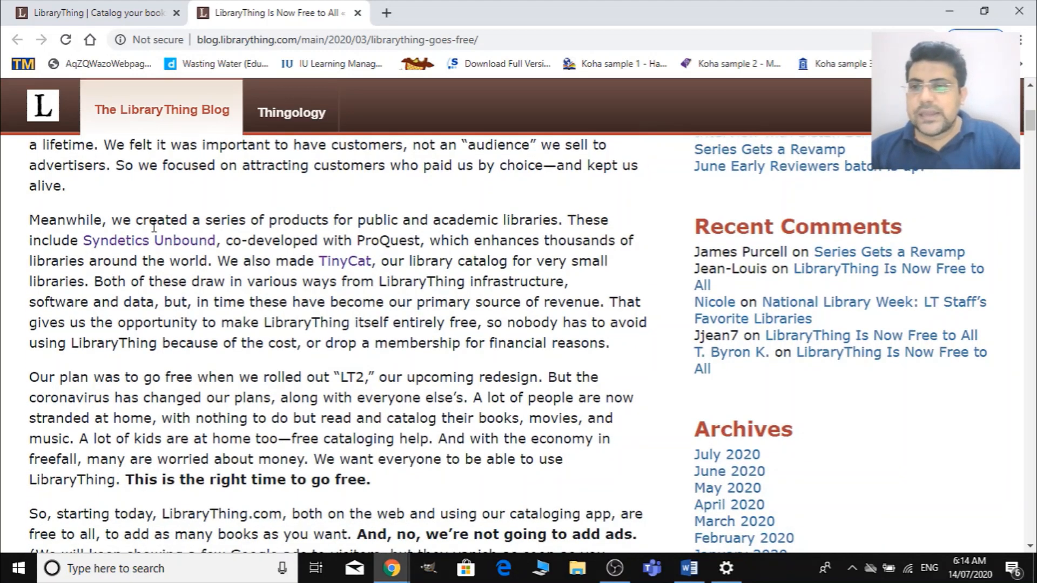
scroll(157, 226, "down", 1)
scroll(198, 239, "up", 1)
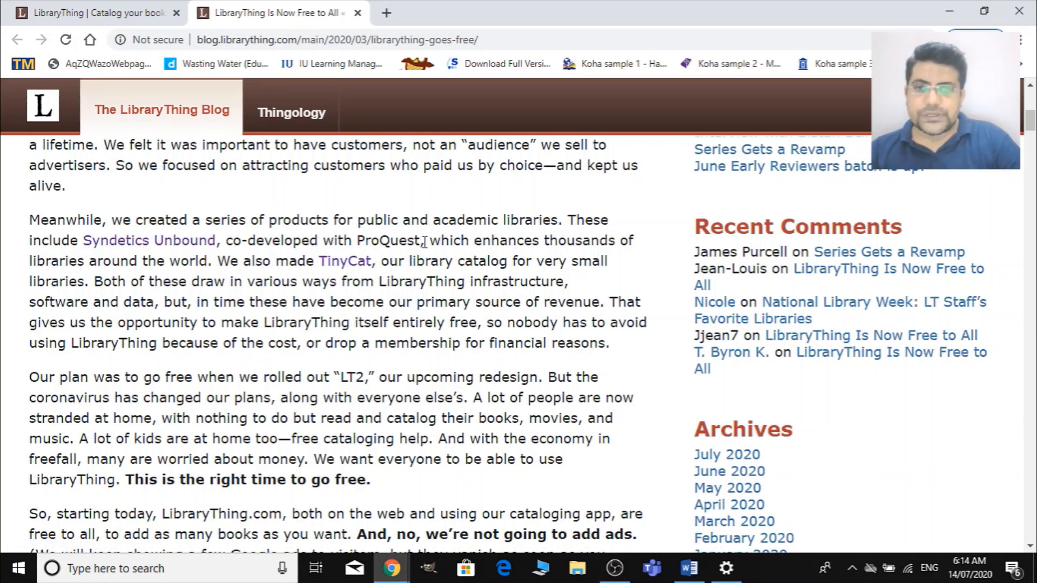
left_click_drag(424, 243, 117, 238)
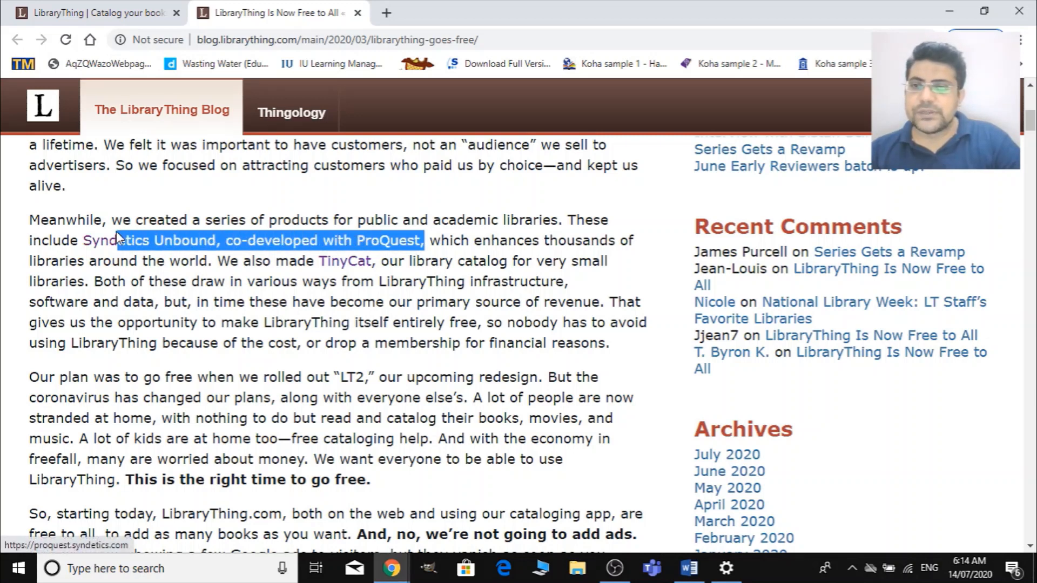
left_click(305, 317)
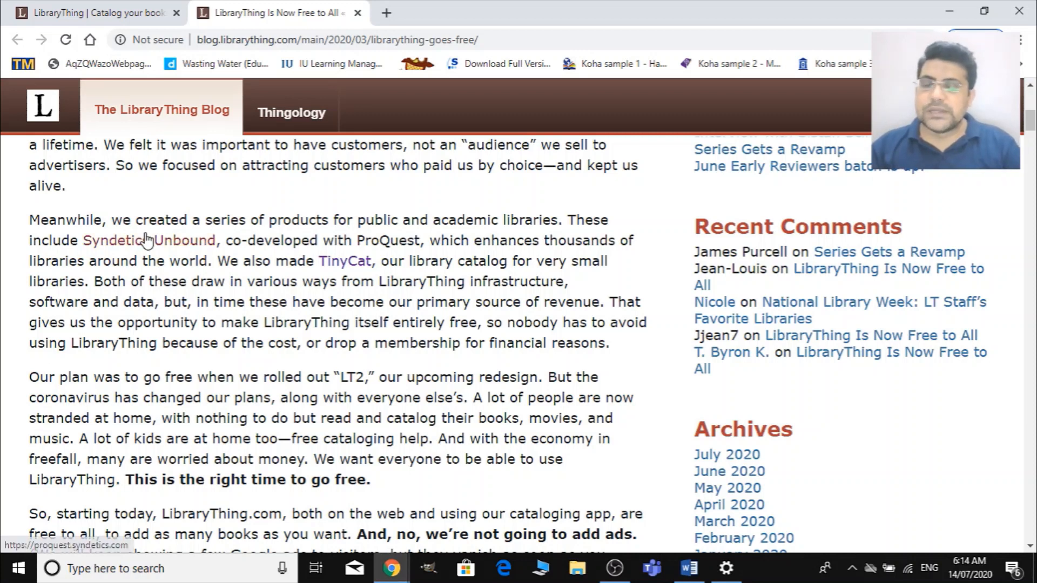
Step: Read the rest of the blog post down to its list of links, and close the post
scroll(480, 359, "down", 1)
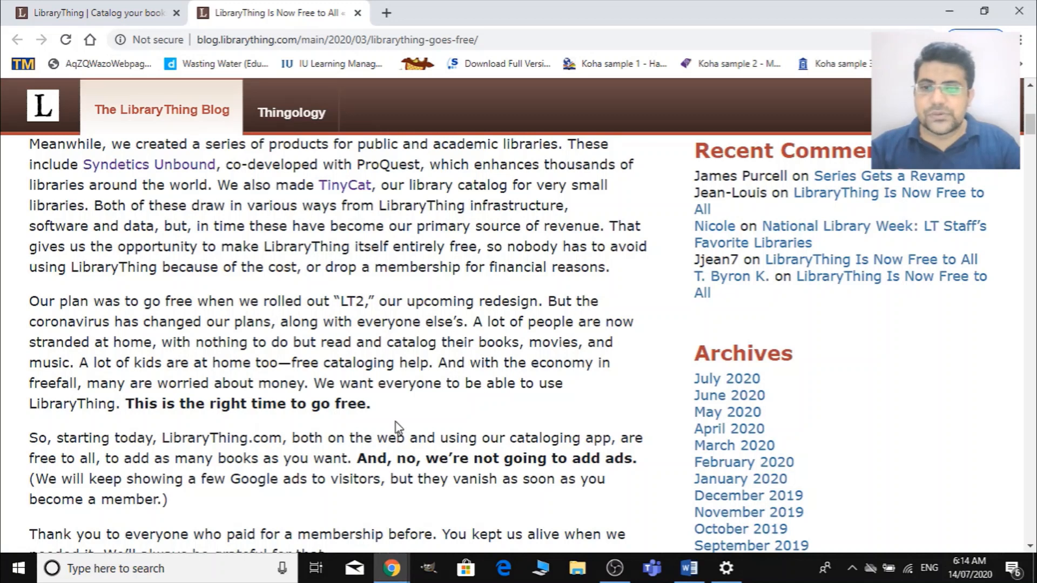
scroll(317, 342, "up", 1)
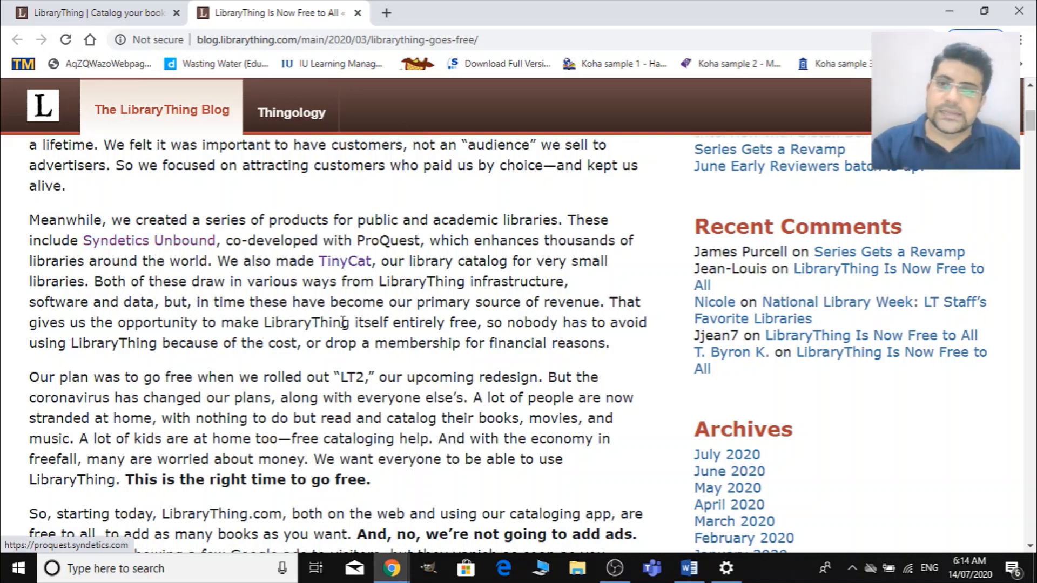
scroll(466, 363, "down", 1)
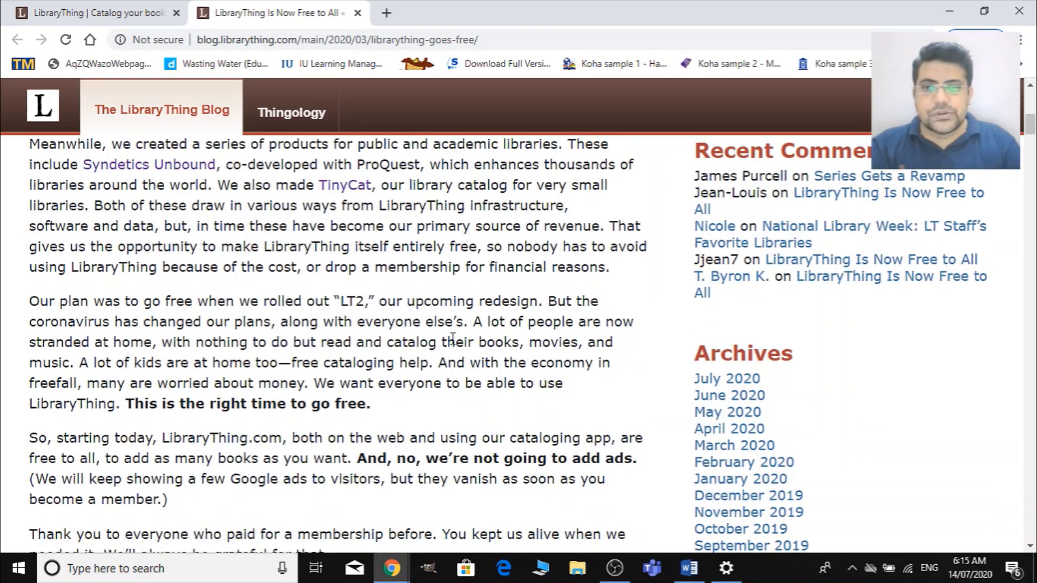
scroll(453, 338, "down", 1)
scroll(454, 343, "up", 2)
scroll(453, 338, "down", 8)
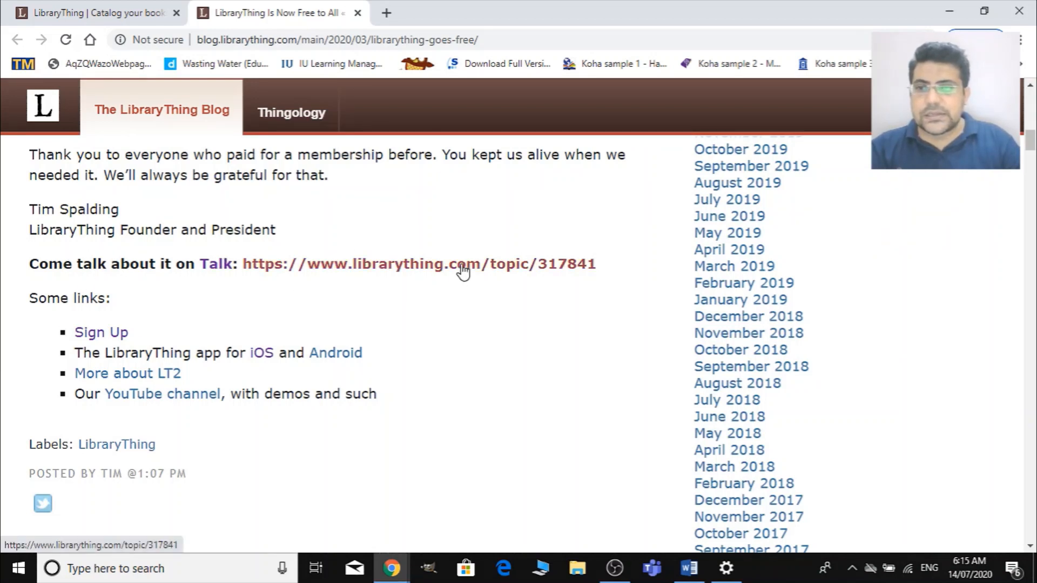
scroll(473, 292, "up", 15)
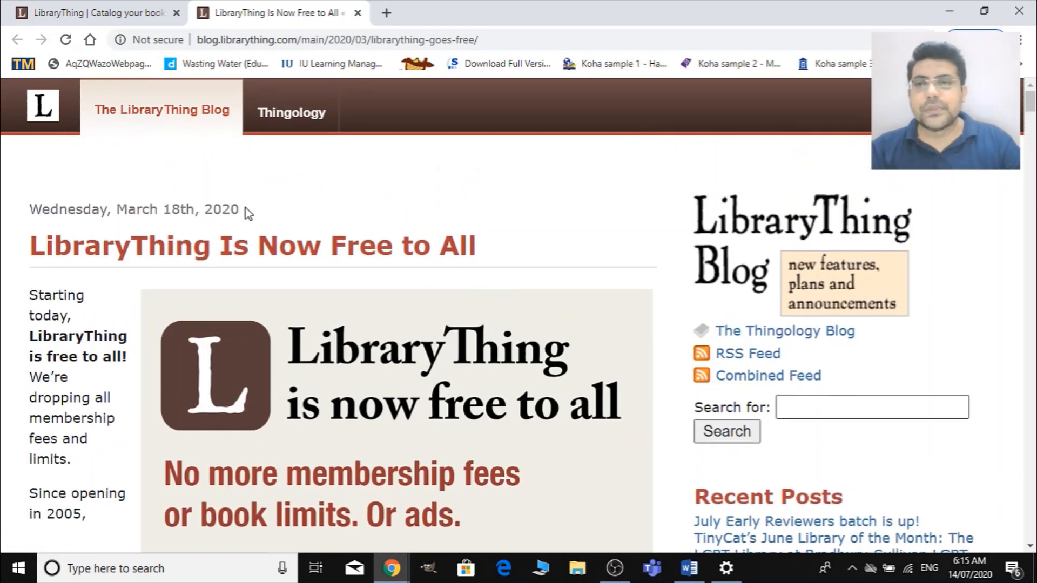
left_click(358, 12)
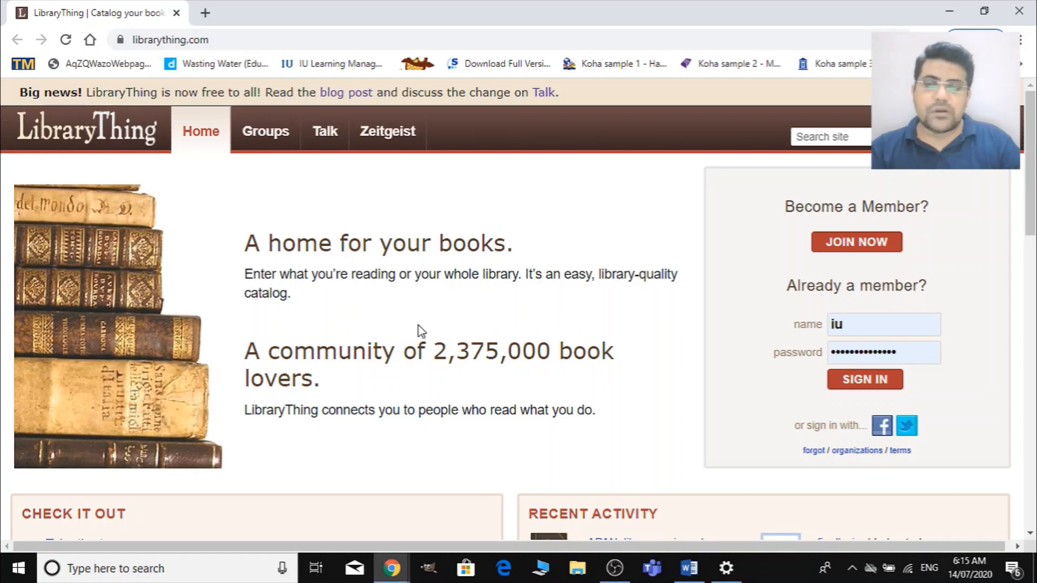
Step: Review the "What's good?" feature list on the LibraryThing homepage and open the site tour
scroll(422, 408, "down", 7)
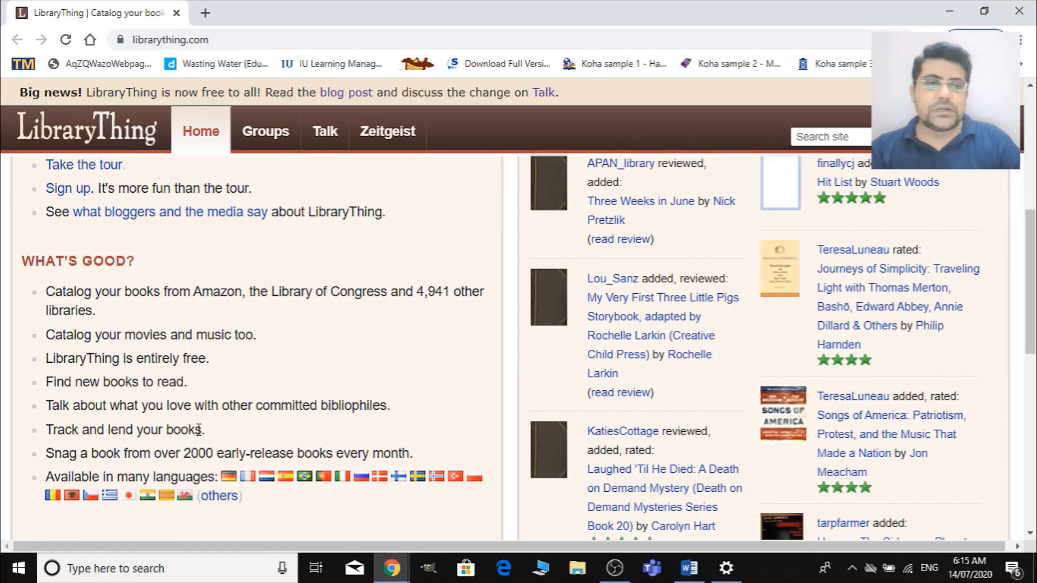
scroll(199, 430, "up", 4)
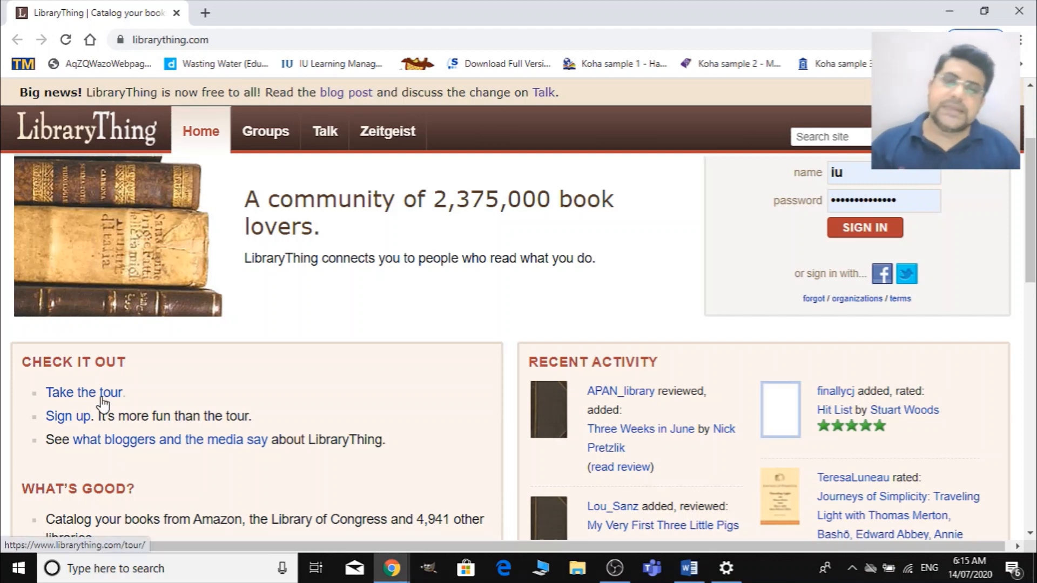
left_click(103, 401)
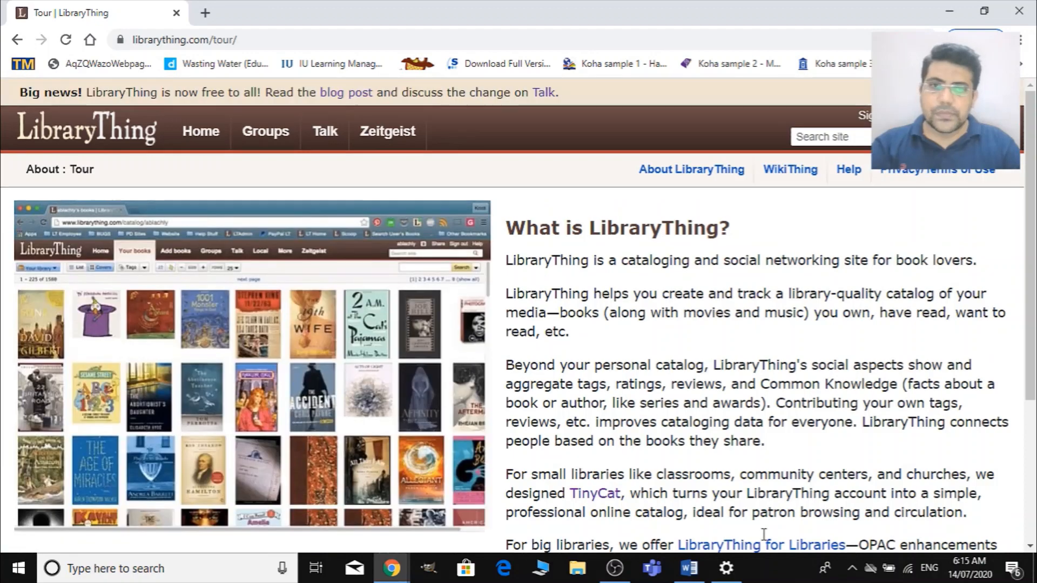
Step: Read the tour's "What is LibraryThing?" page to its end and advance to the "On the go" page
scroll(640, 238, "down", 1)
scroll(815, 420, "down", 1)
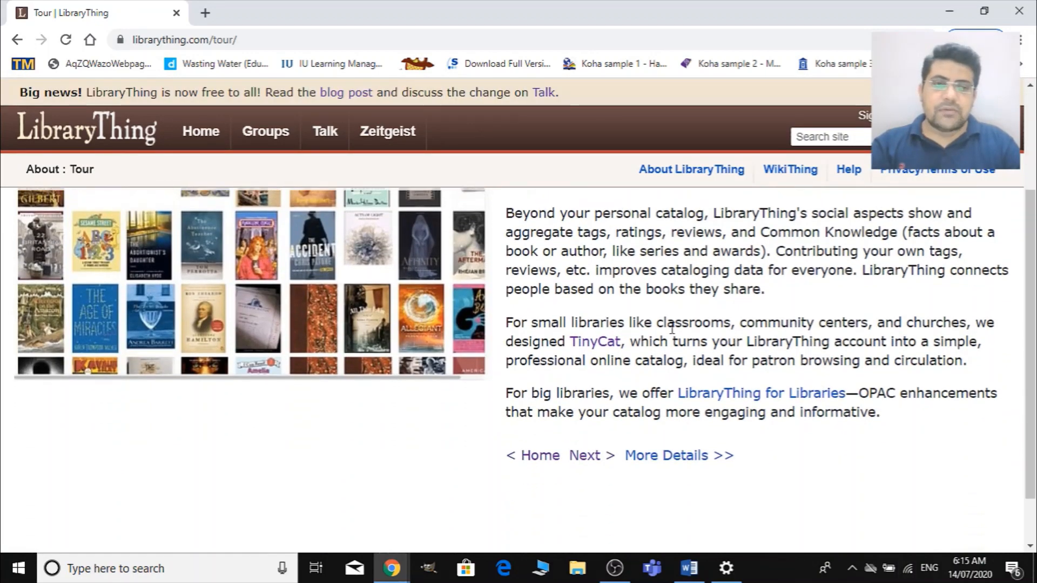
scroll(677, 451, "up", 2)
scroll(715, 462, "down", 3)
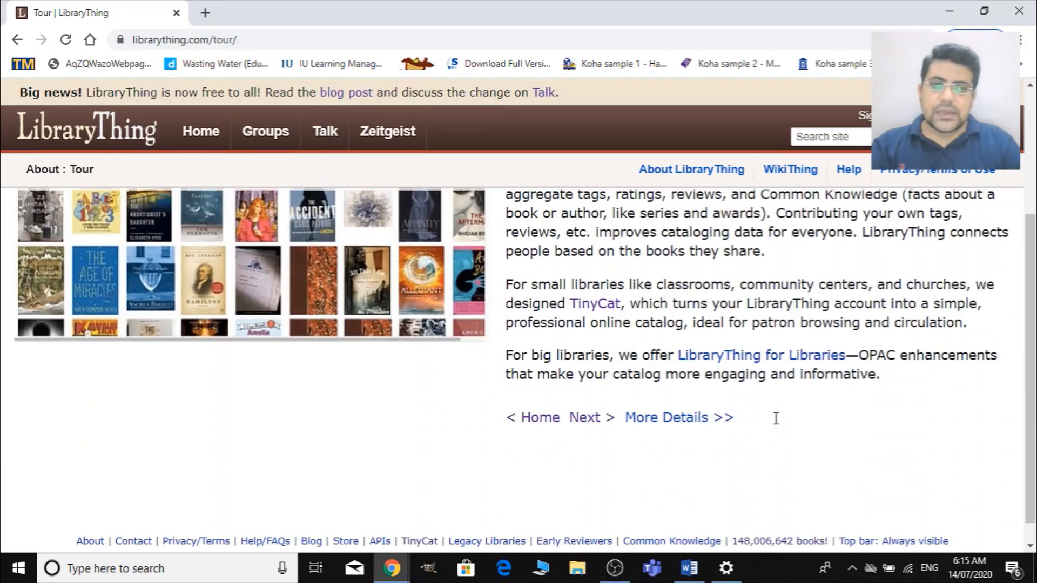
left_click(584, 394)
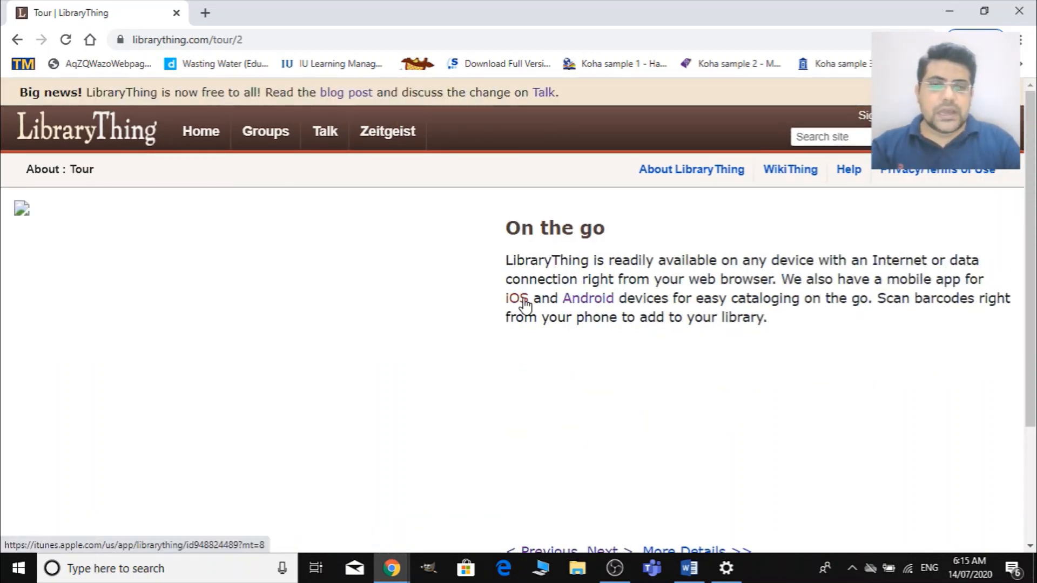
Step: View the LibraryThing Android app's Google Play page with its screenshots, and return to the tour
left_click(580, 301)
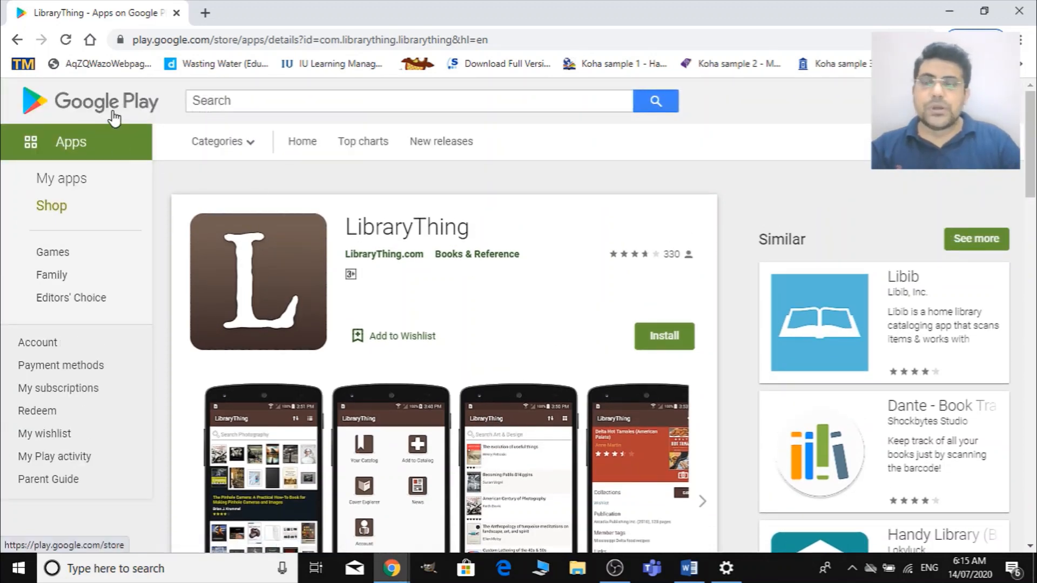
scroll(687, 452, "down", 1)
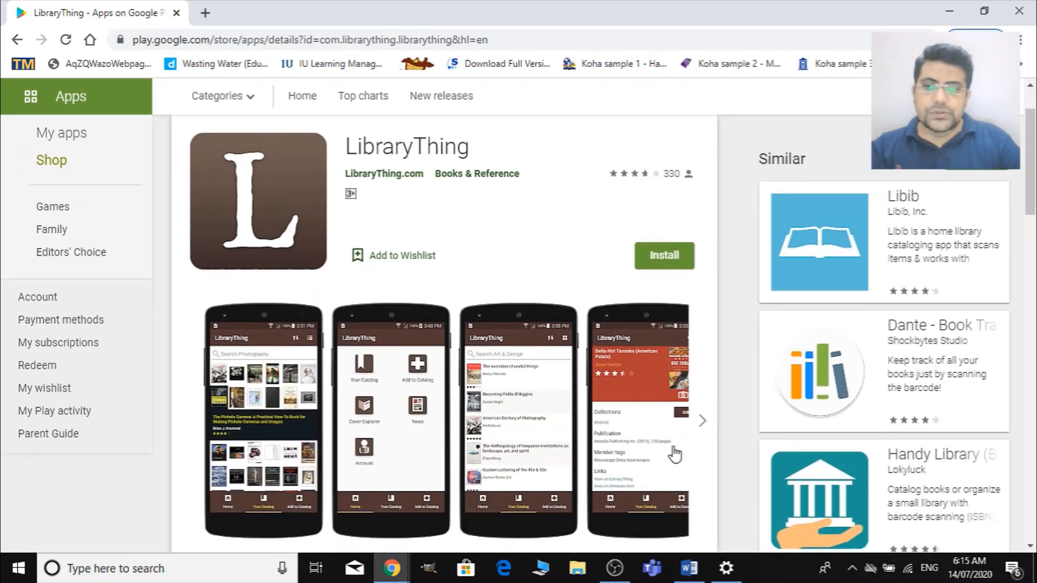
scroll(674, 451, "down", 2)
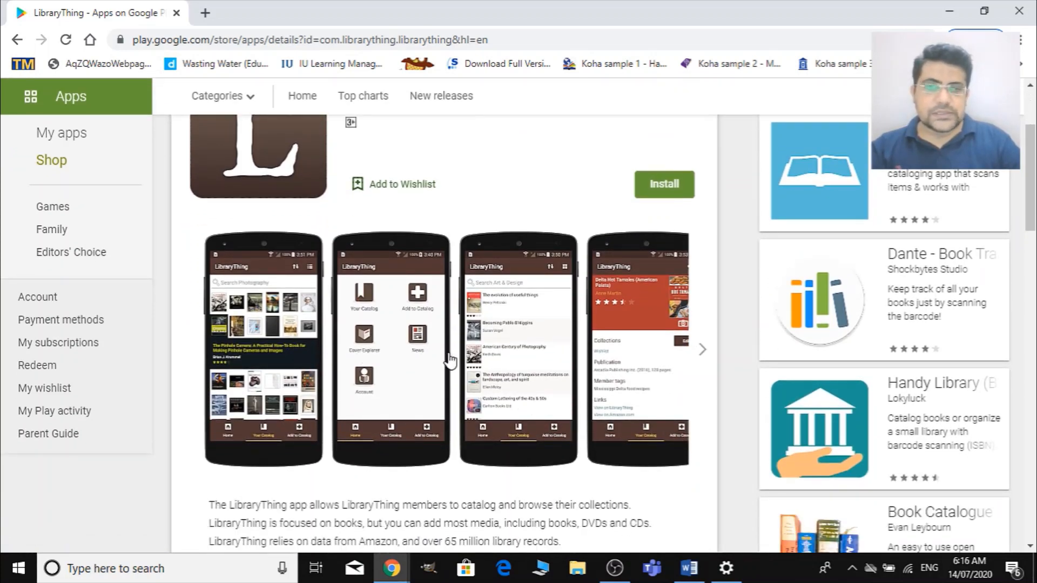
scroll(567, 378, "up", 3)
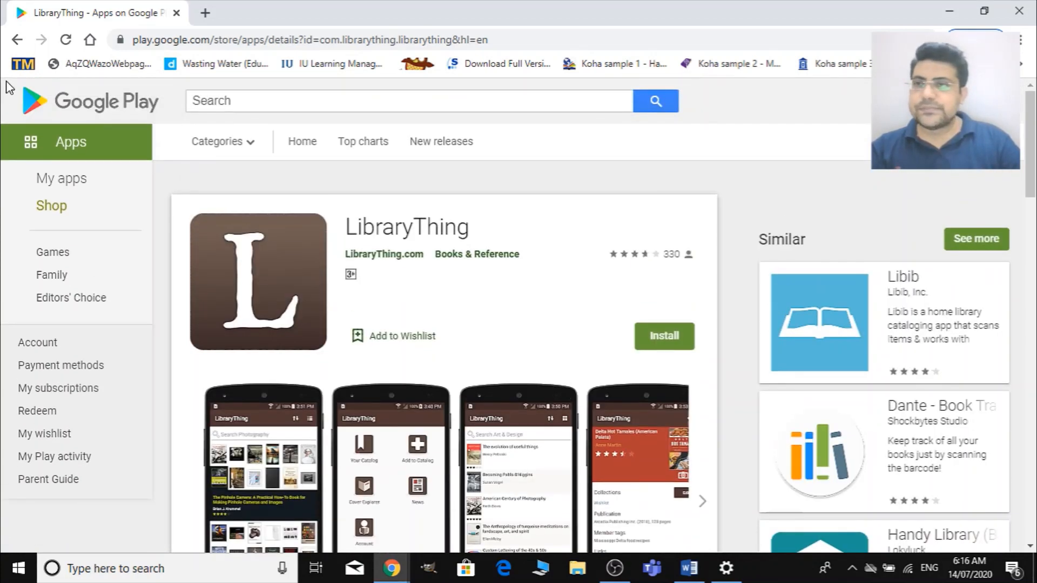
left_click(17, 39)
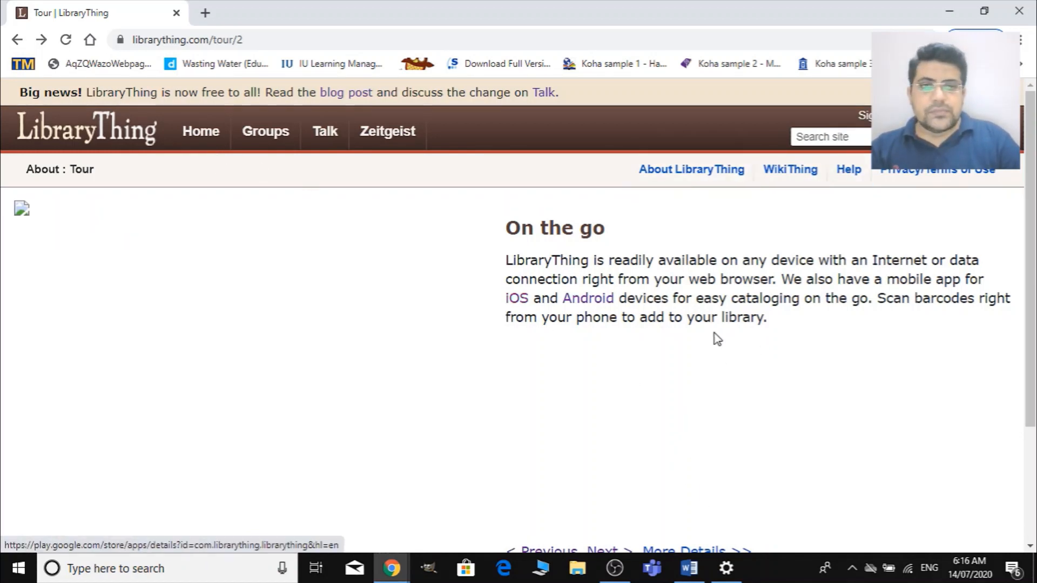
Step: Advance the tour through the "Sign up" and "Your Homepage" pages and read the "Your Profile" page
scroll(718, 346, "down", 3)
left_click(615, 408)
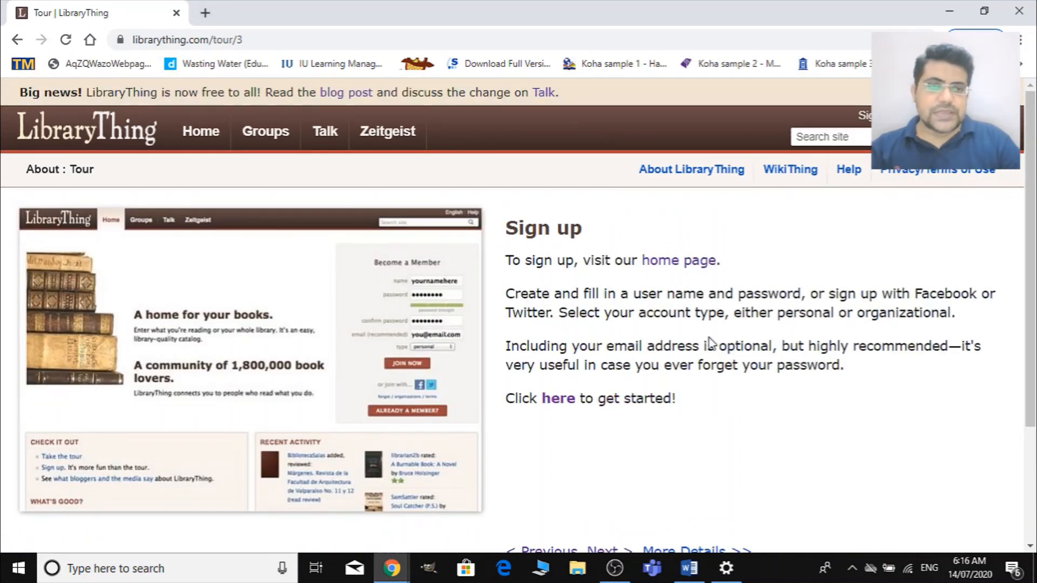
scroll(653, 472, "down", 3)
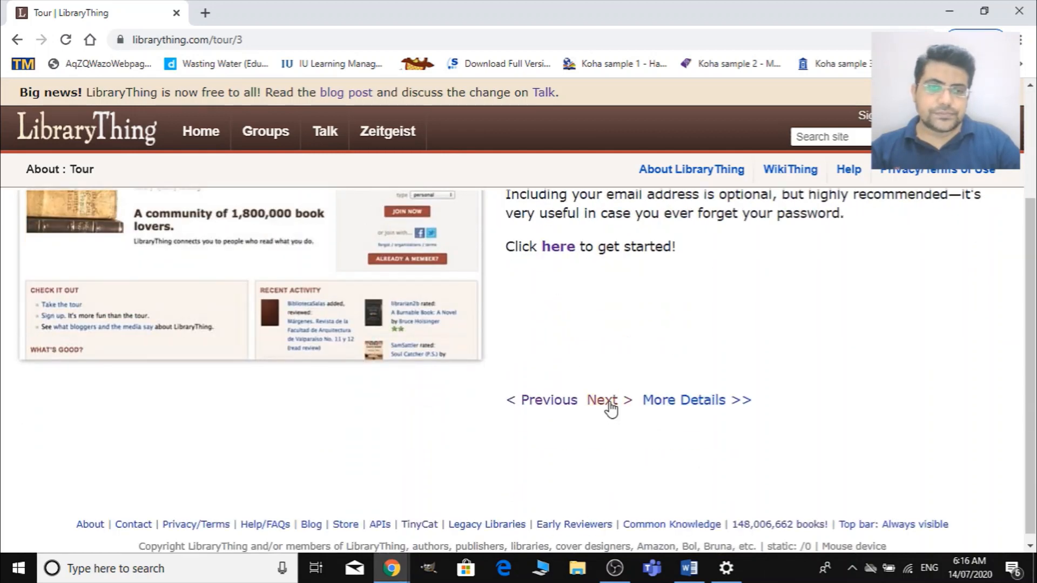
left_click(610, 404)
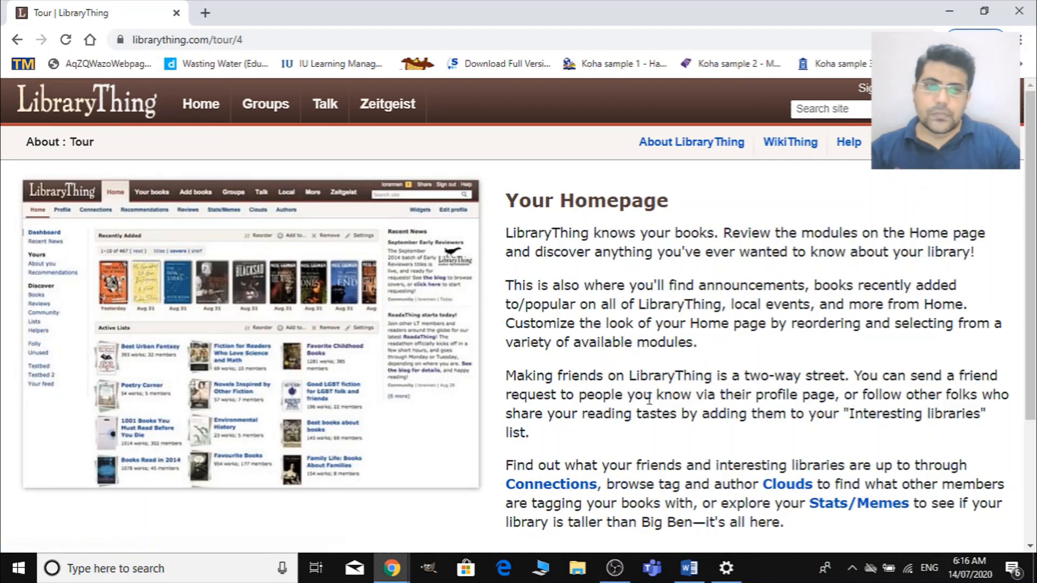
scroll(594, 399, "down", 3)
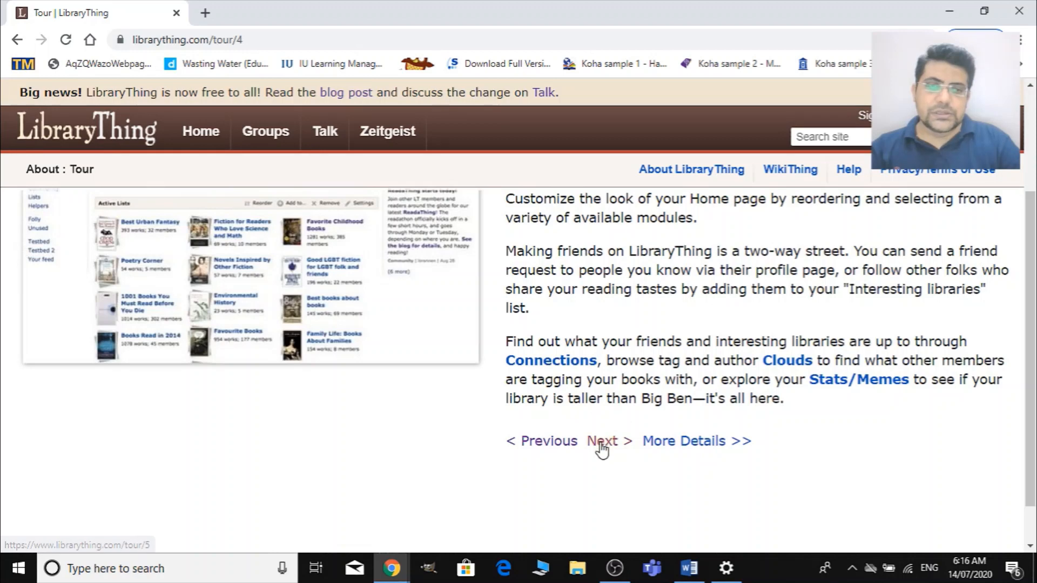
left_click(601, 443)
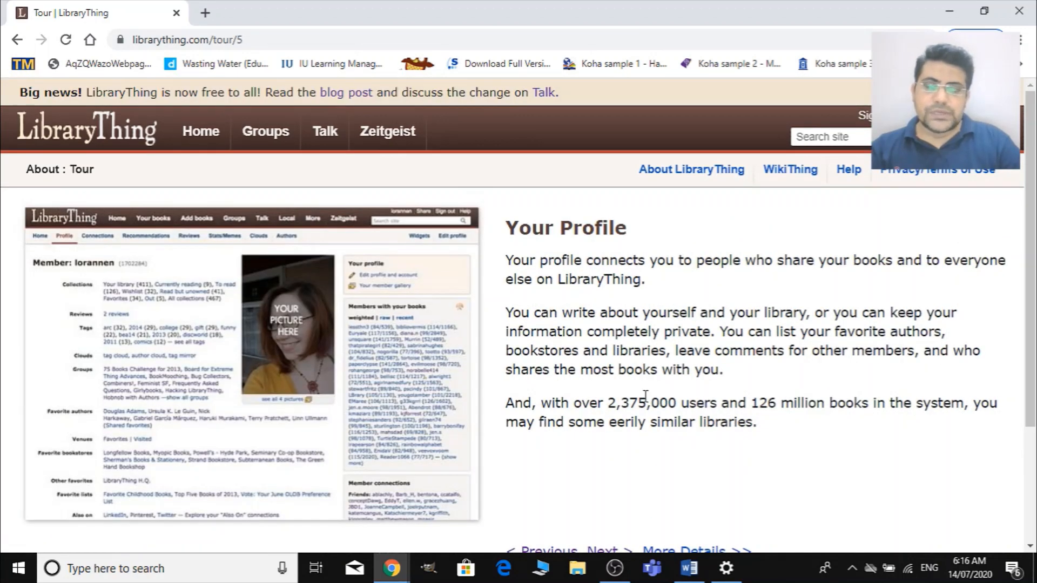
scroll(648, 402, "down", 1)
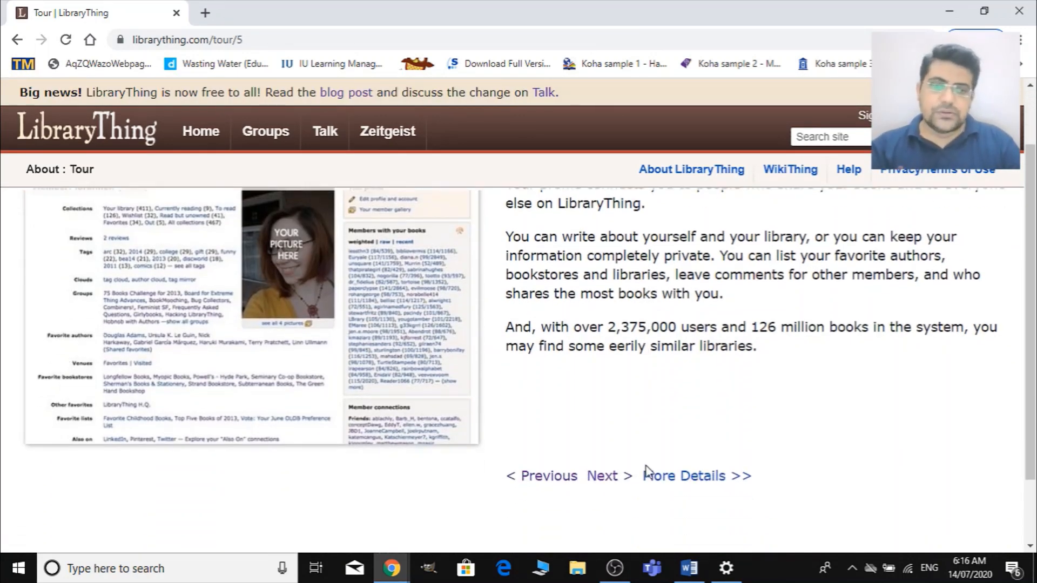
Step: Advance the tour past "Your Profile" and the page on adding books to "Take Charge of your Library"
scroll(561, 296, "up", 1)
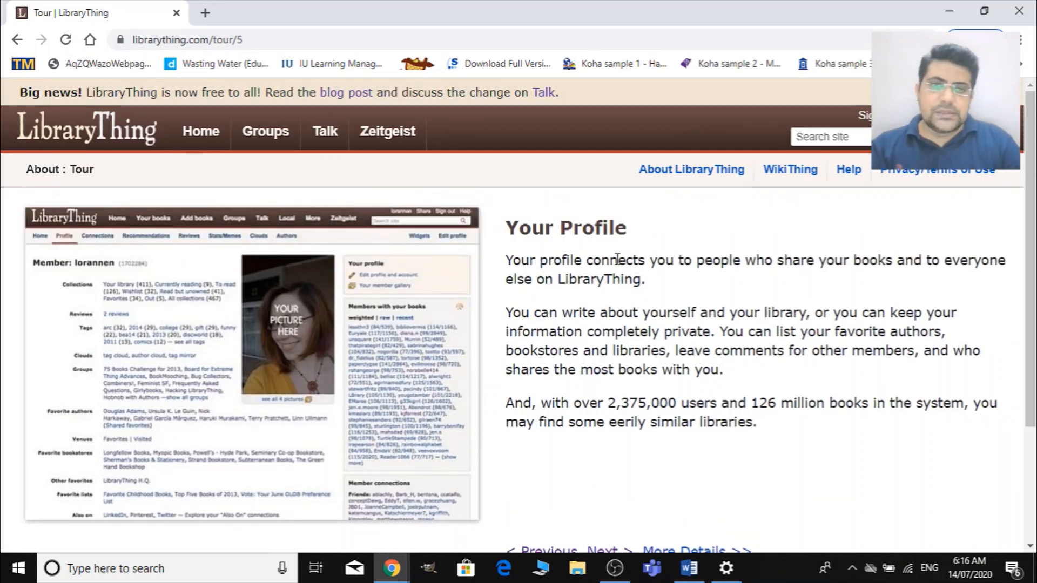
scroll(613, 378, "down", 1)
left_click(602, 477)
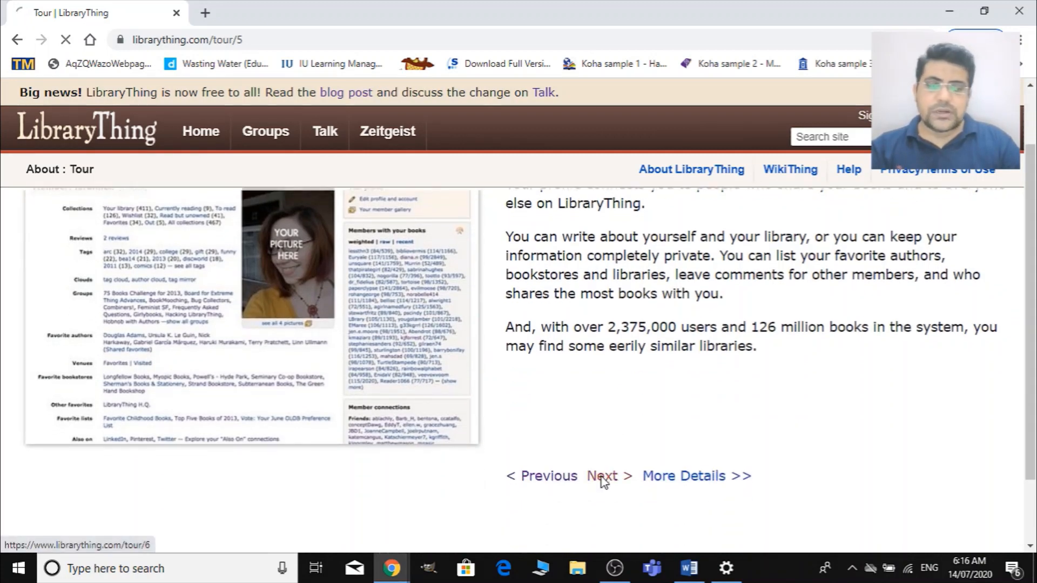
scroll(748, 376, "down", 1)
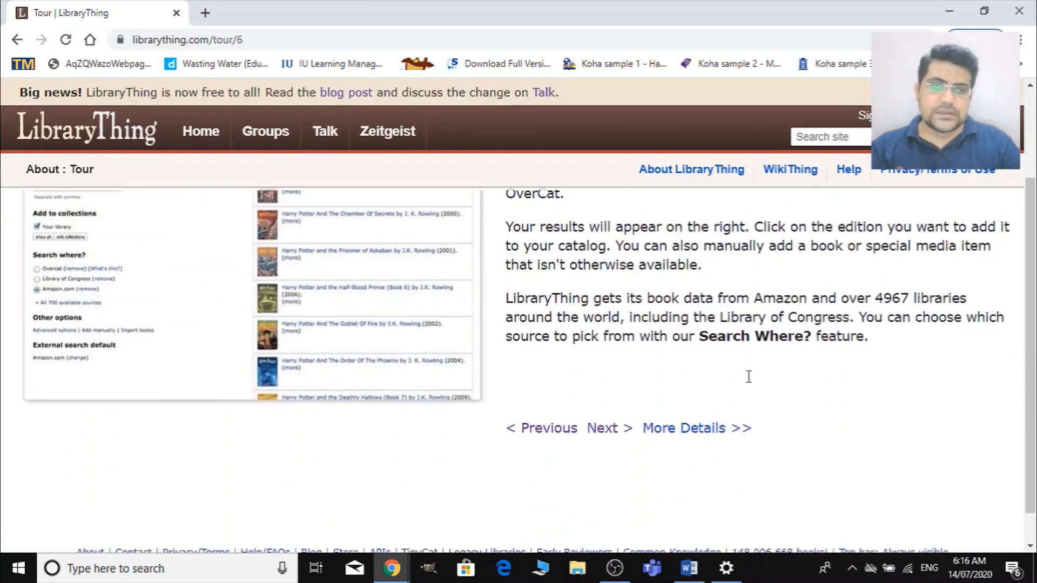
scroll(748, 381, "up", 2)
scroll(693, 375, "down", 2)
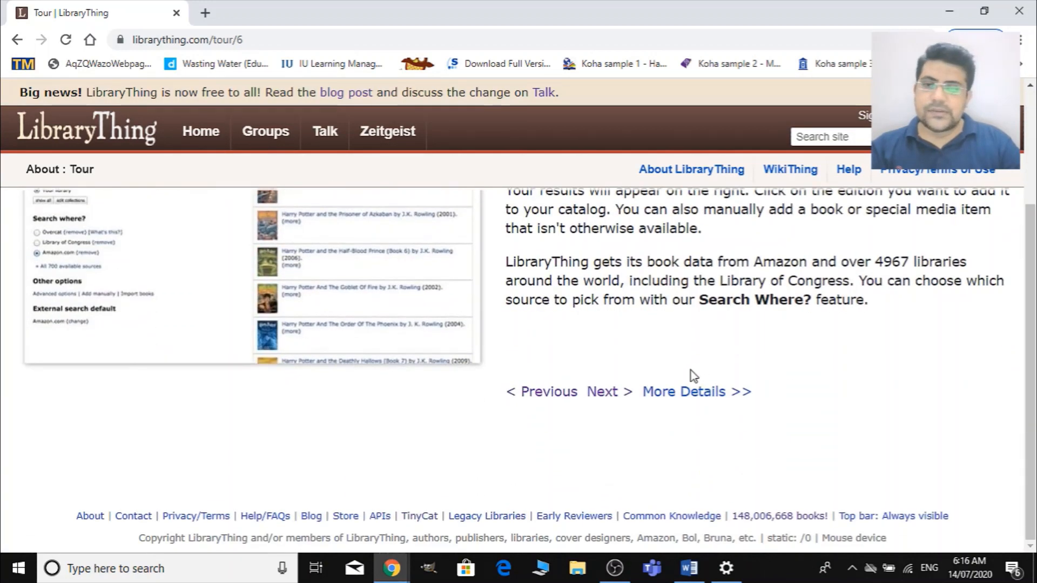
left_click(599, 393)
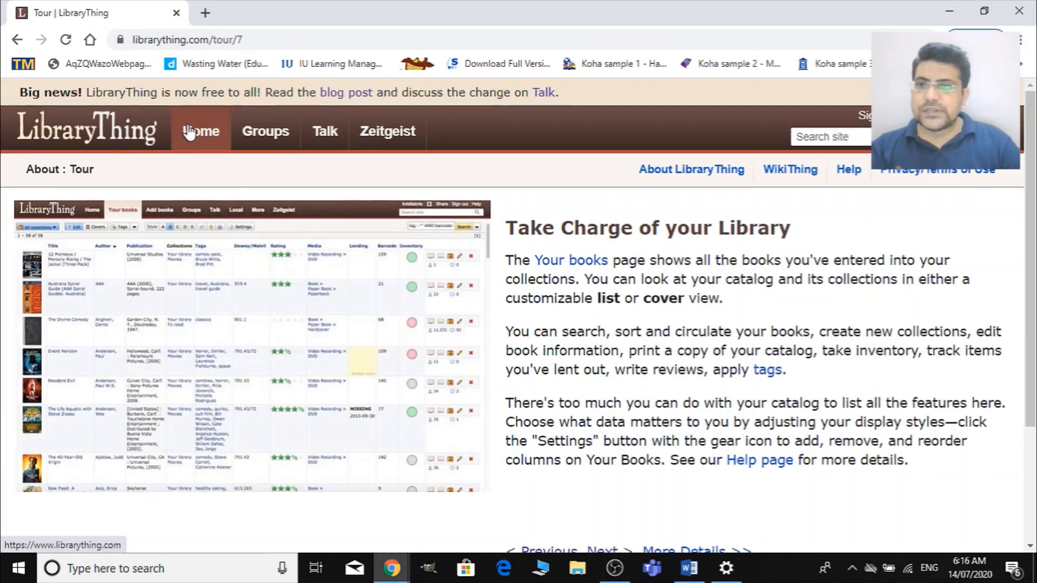
Step: Return to the homepage, read through the full "LibraryThing in Other Languages" list, and close it
left_click(201, 131)
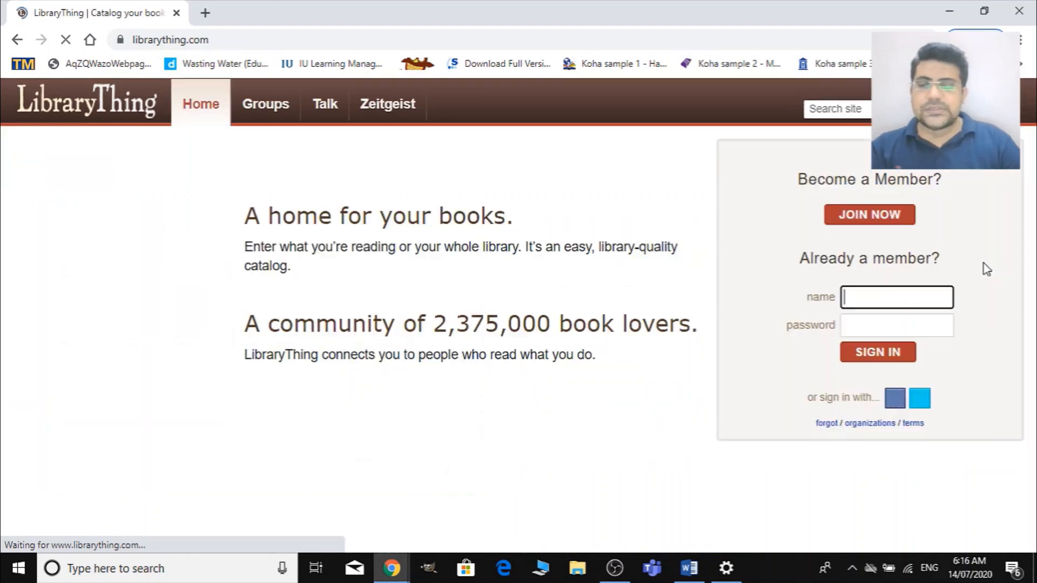
scroll(594, 338, "down", 7)
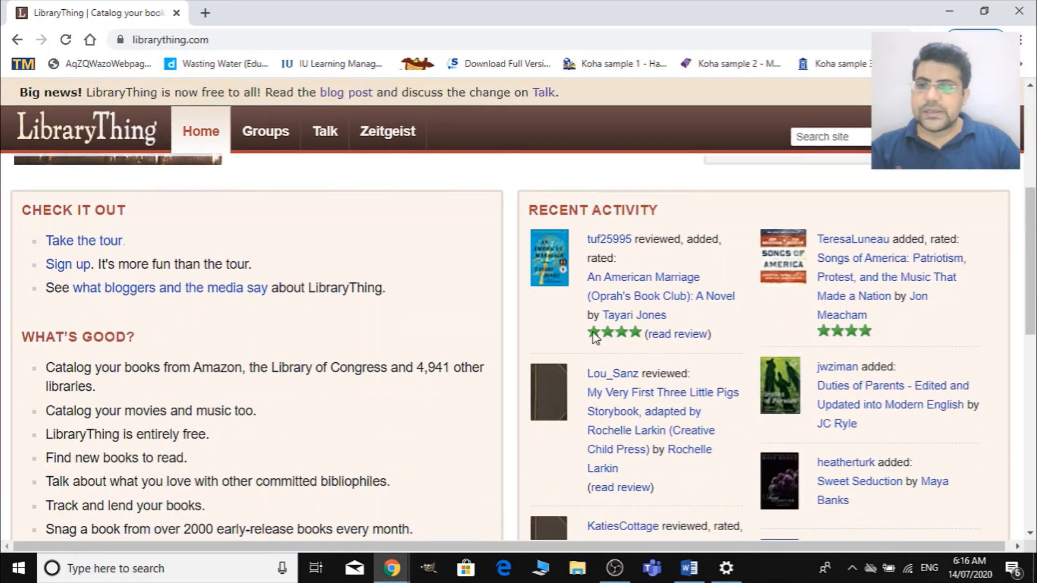
scroll(594, 336, "down", 4)
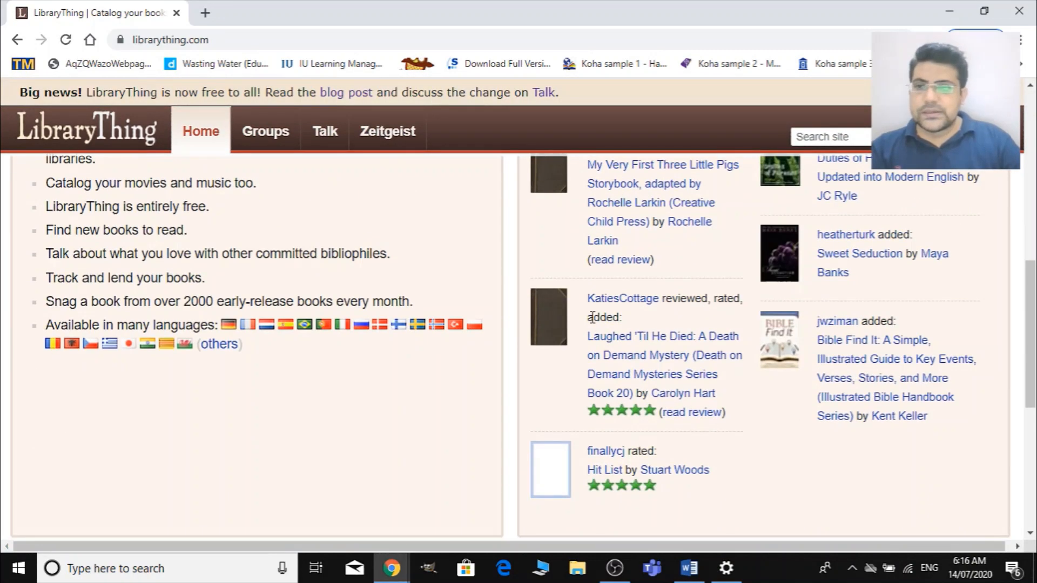
left_click(218, 344)
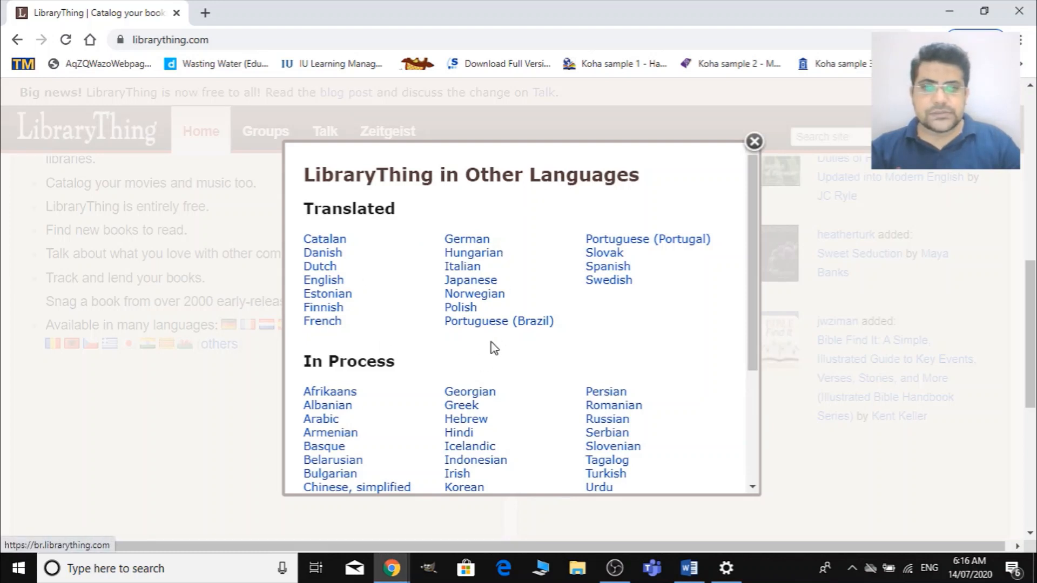
scroll(655, 361, "down", 3)
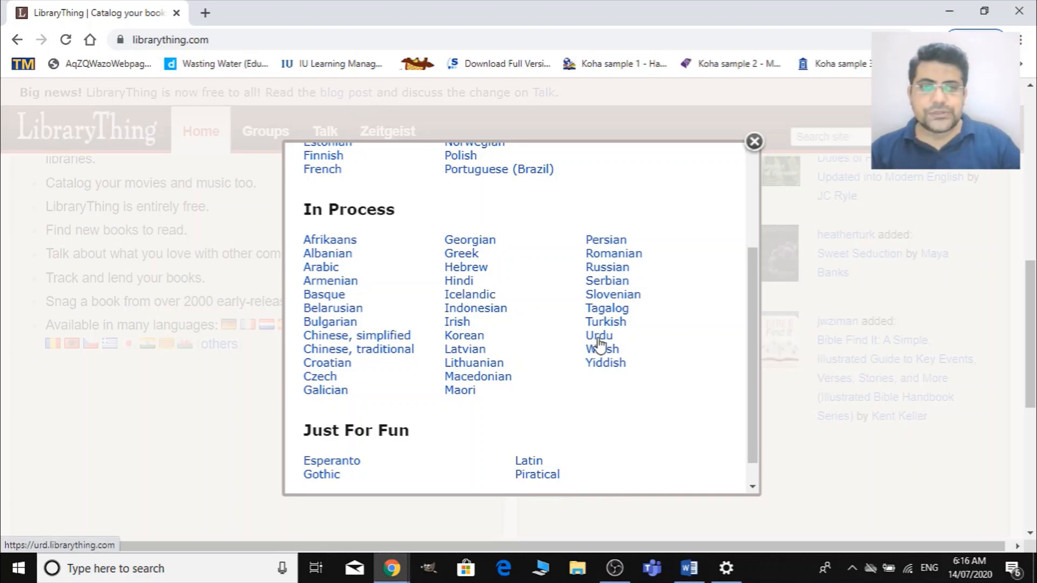
scroll(632, 443, "down", 1)
scroll(518, 449, "up", 3)
scroll(379, 449, "down", 3)
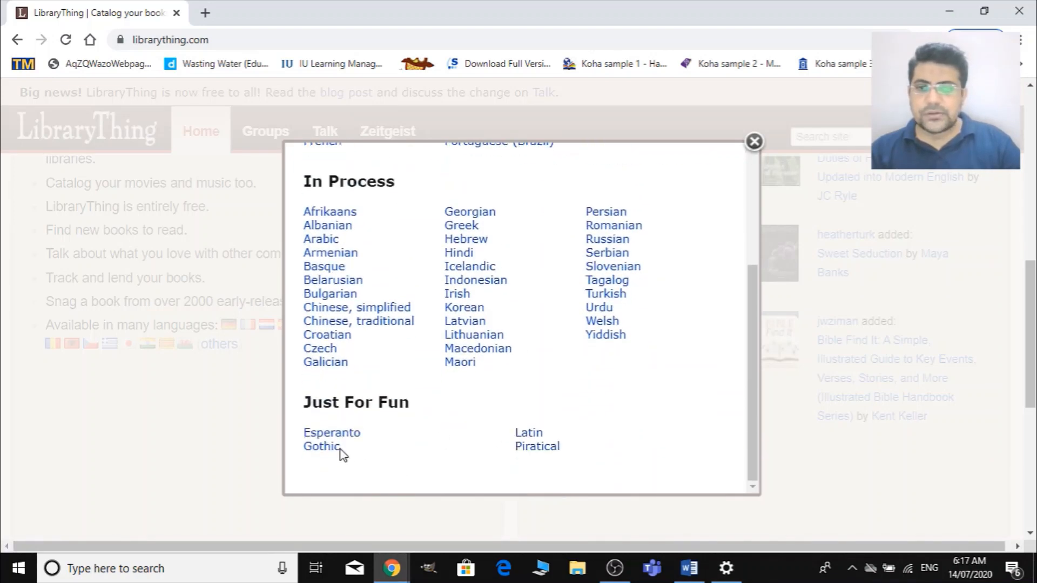
left_click(755, 142)
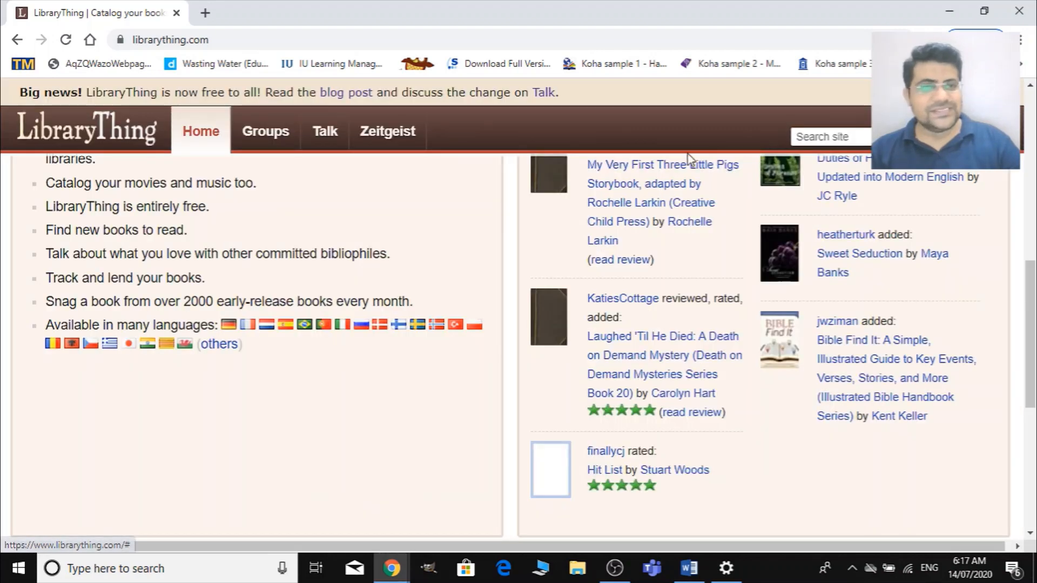
Step: Open the new-member sign-up form in an enlarged view and check its account types, choosing personal
scroll(748, 378, "up", 8)
scroll(748, 381, "up", 2)
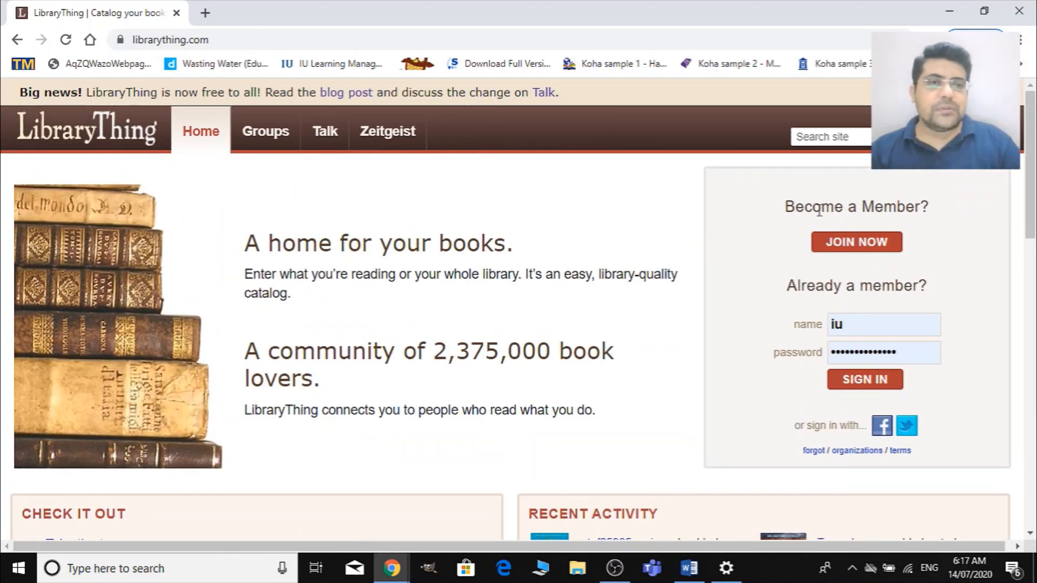
left_click(852, 248)
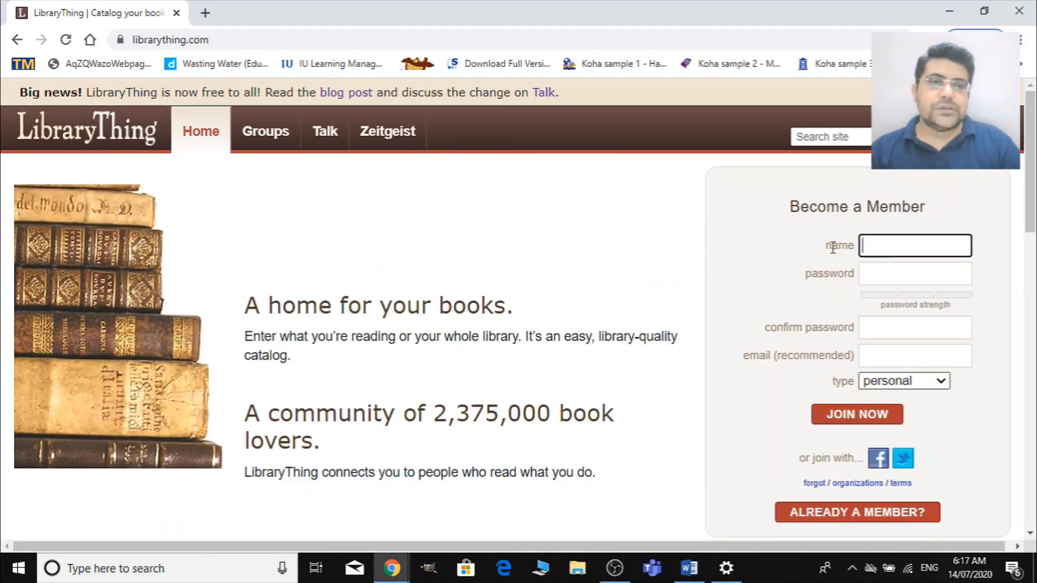
key("ctrl+plus")
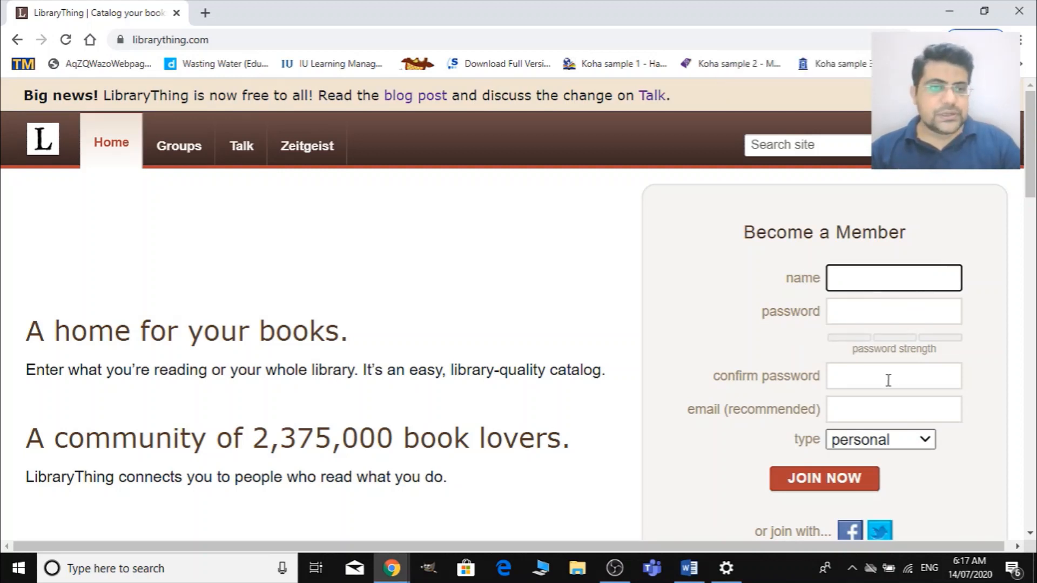
scroll(888, 381, "down", 1)
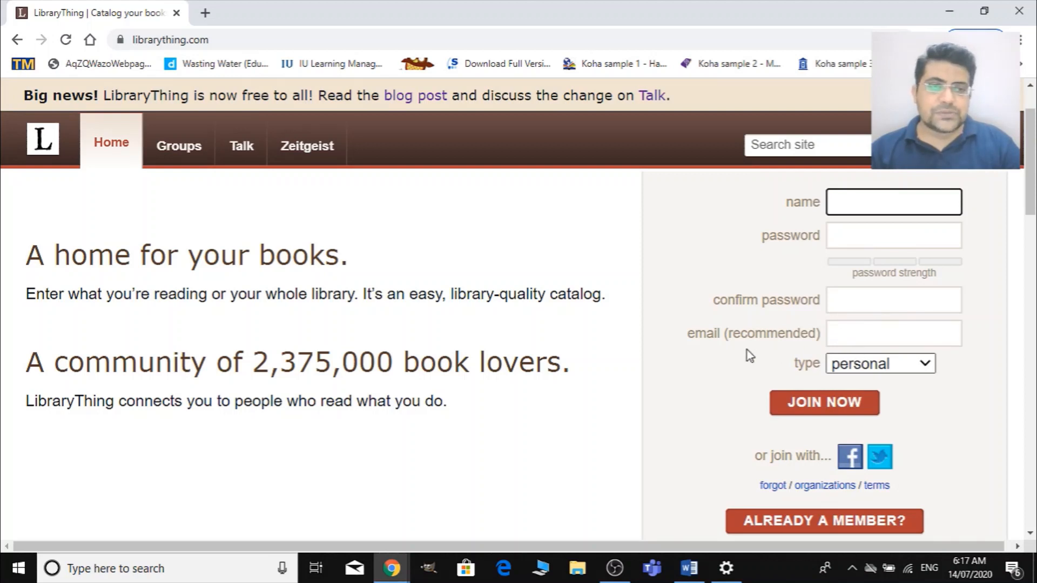
left_click(862, 366)
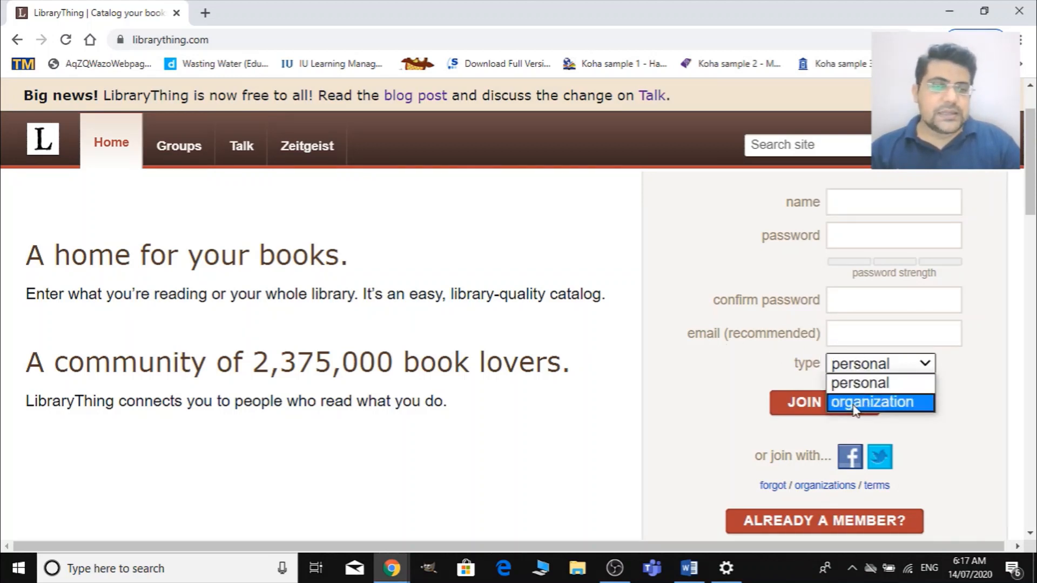
left_click(856, 384)
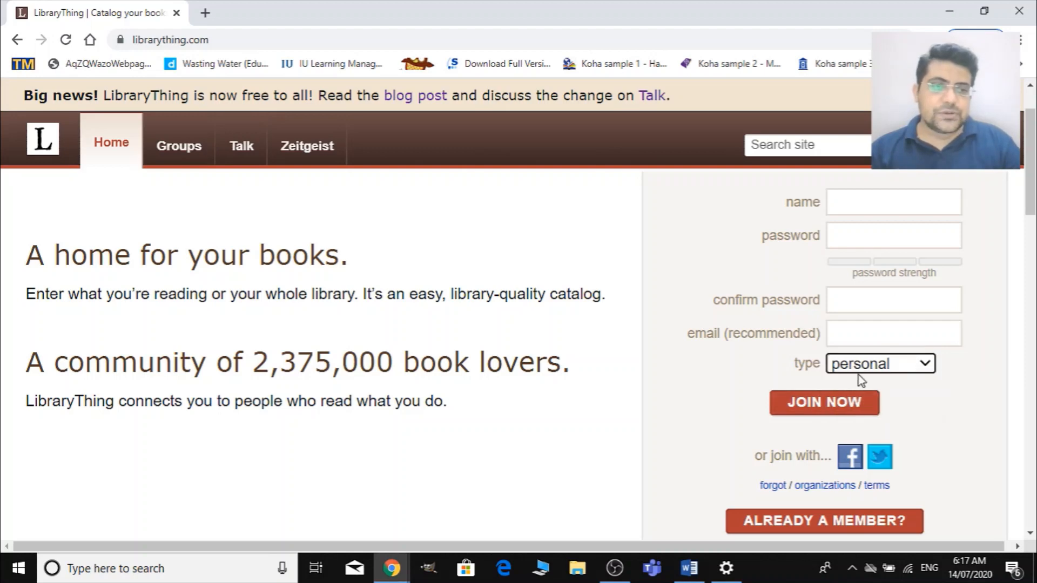
Step: Look over the sign-up form's join options and the "Check It Out" and "Recent Activity" sections below it
scroll(937, 429, "down", 3)
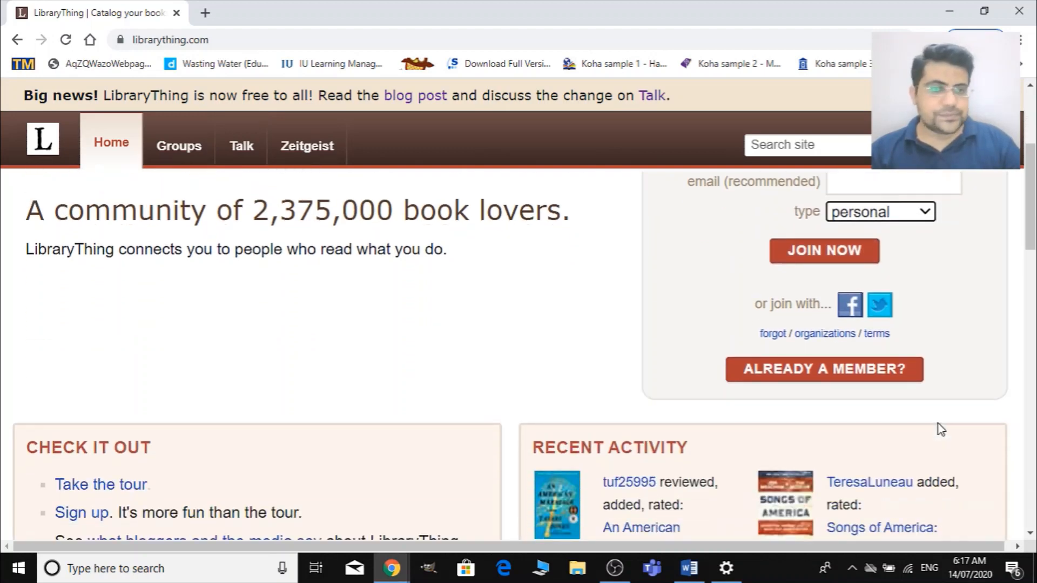
scroll(941, 428, "up", 3)
scroll(949, 407, "down", 5)
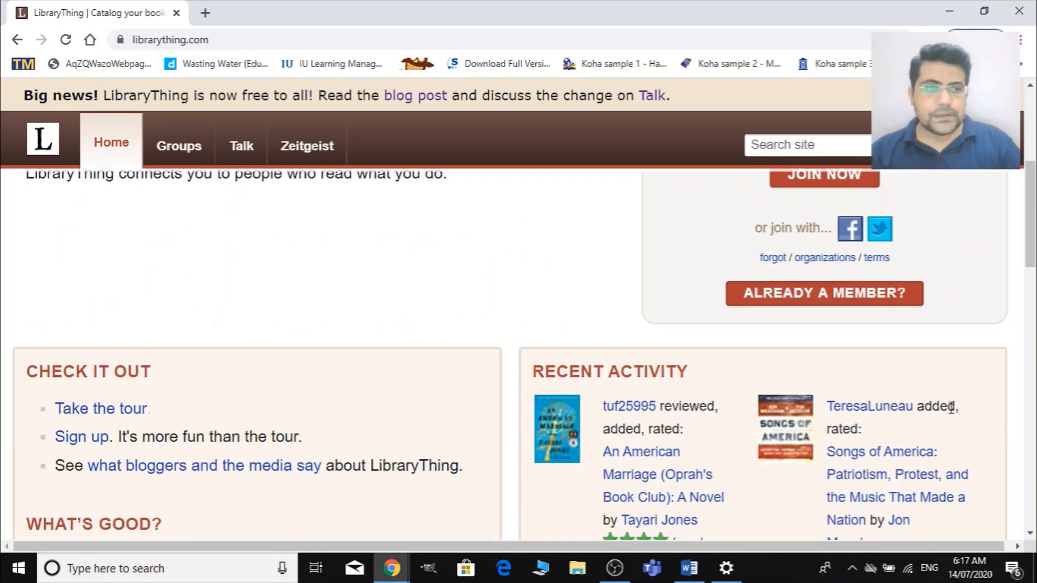
scroll(951, 408, "down", 3)
scroll(952, 412, "up", 6)
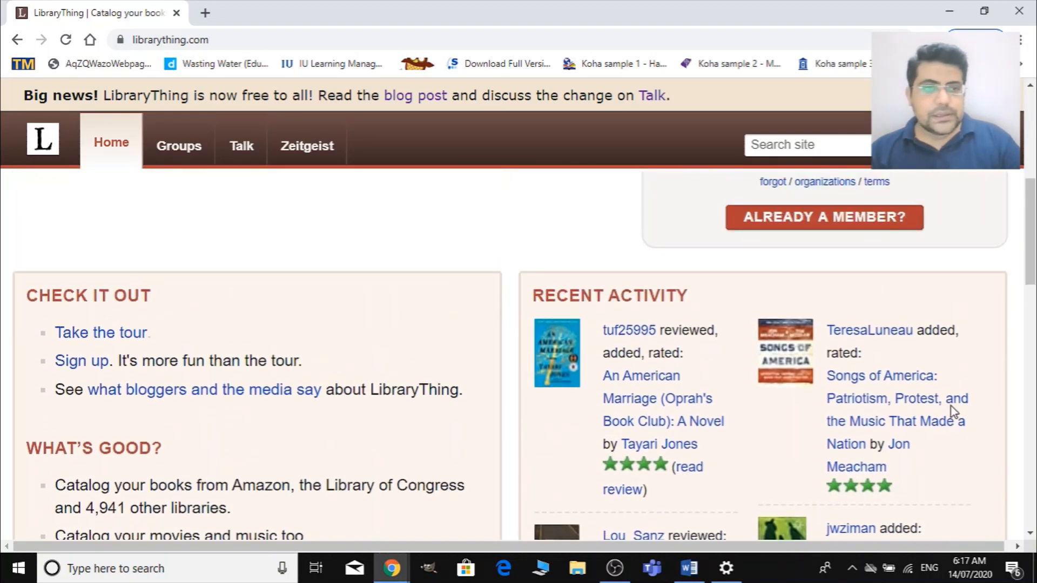
scroll(804, 379, "up", 3)
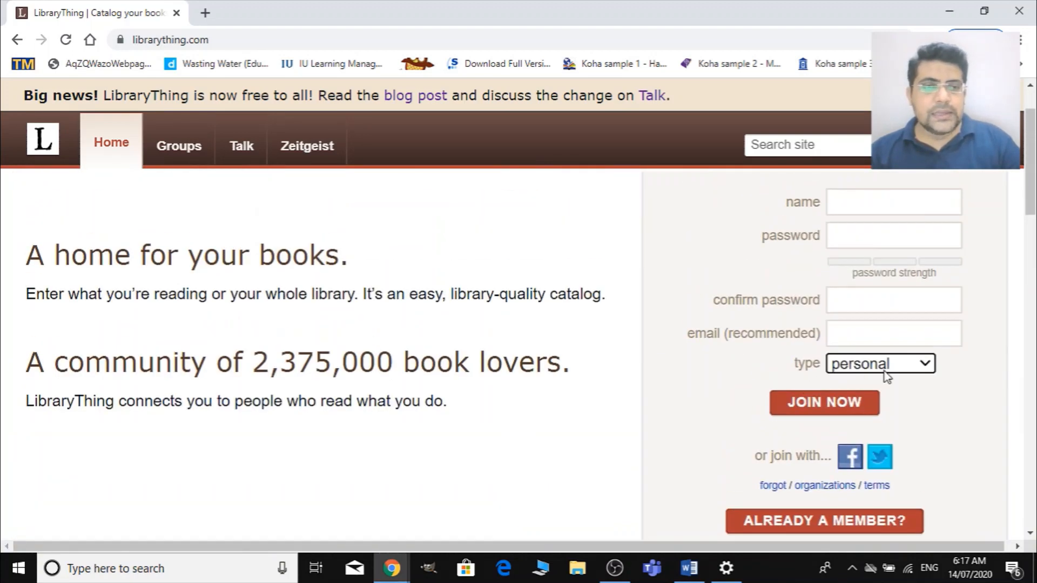
Step: Switch from the sign-up form to the existing-member form and sign in with the prefilled account details
scroll(862, 476, "down", 2)
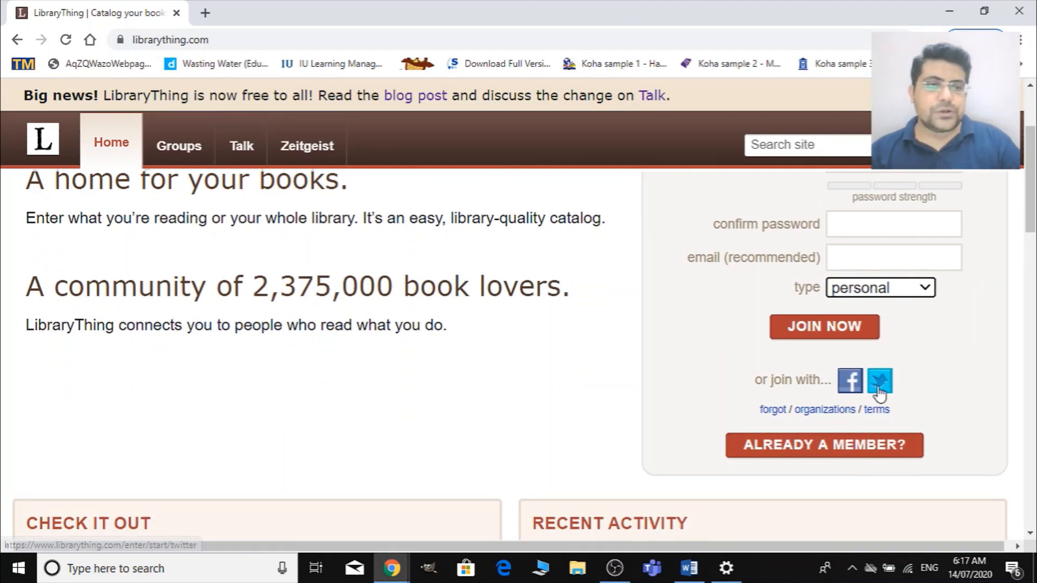
left_click(862, 450)
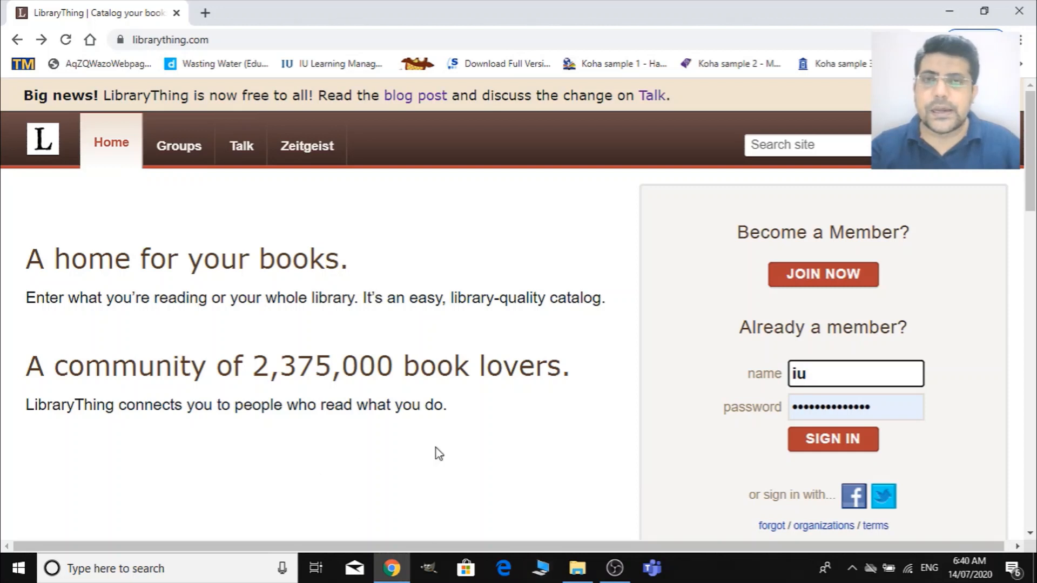
left_click(835, 443)
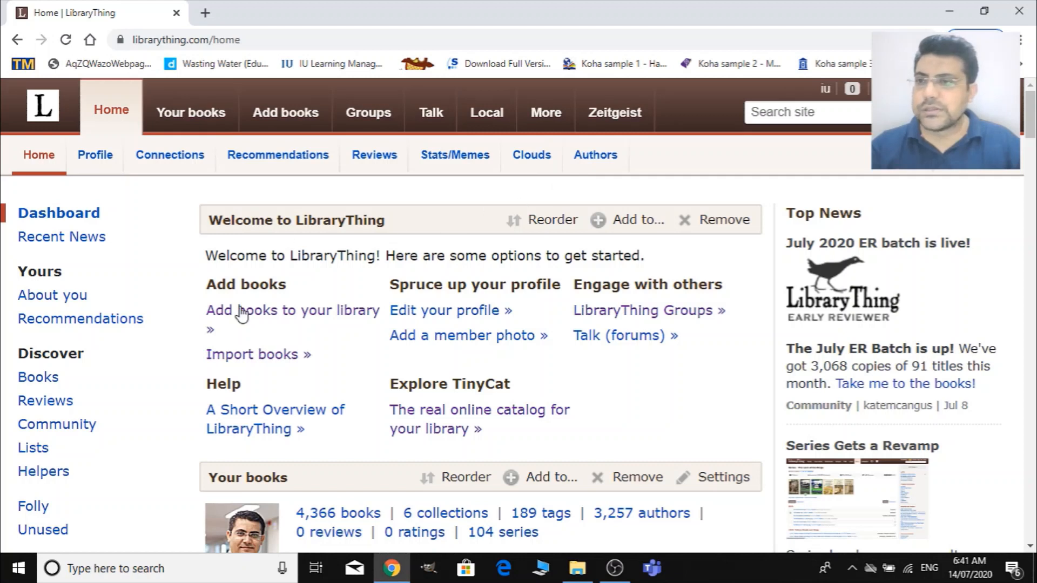
Step: Review the dashboard's "Welcome to LibraryThing" options for adding books, editing the profile, joining groups, getting help and exploring TinyCat
scroll(326, 364, "down", 1)
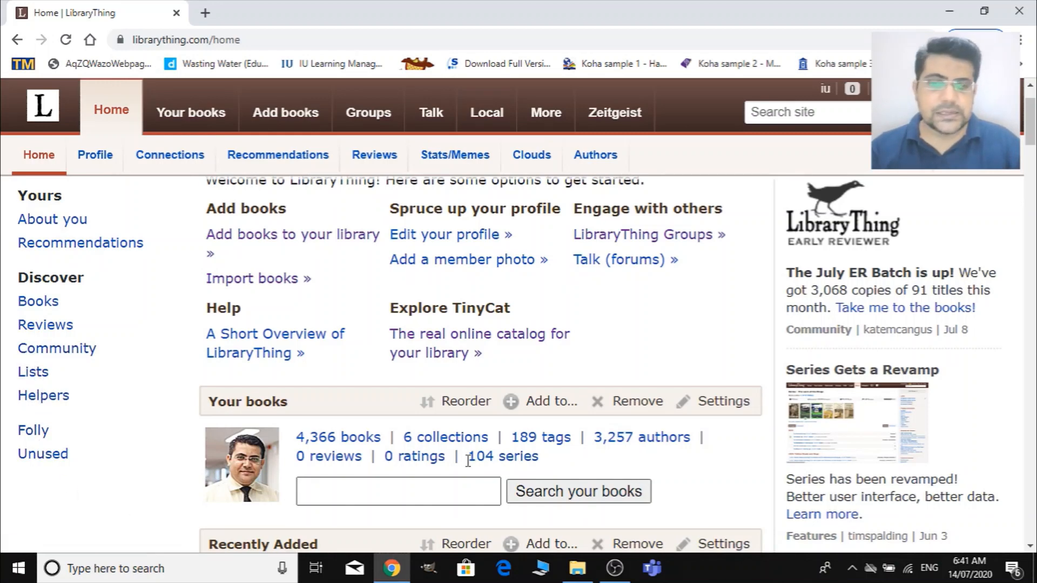
scroll(660, 409, "up", 2)
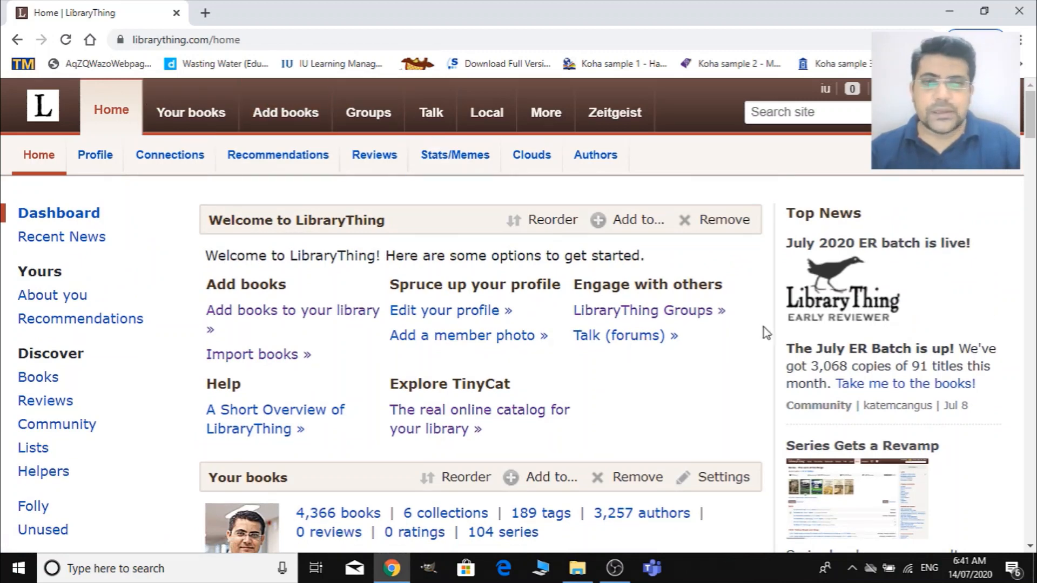
scroll(690, 364, "down", 2)
scroll(675, 389, "up", 2)
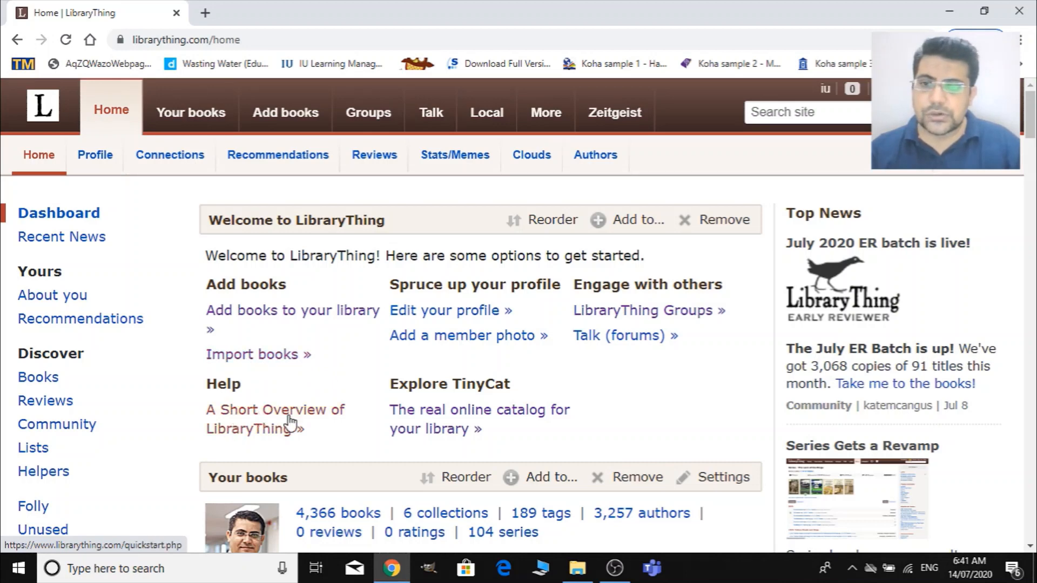
scroll(458, 437, "down", 1)
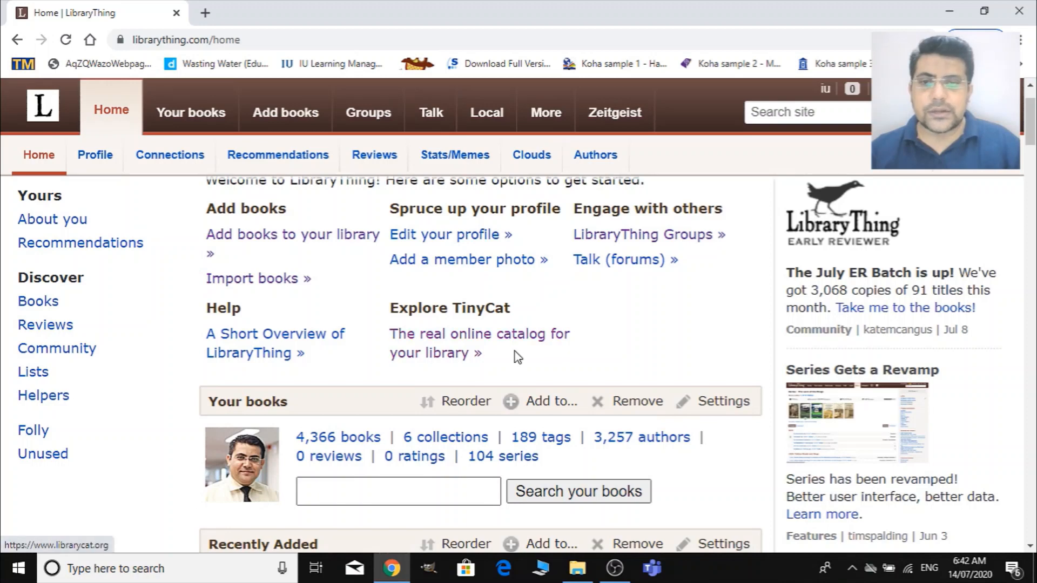
scroll(464, 423, "down", 1)
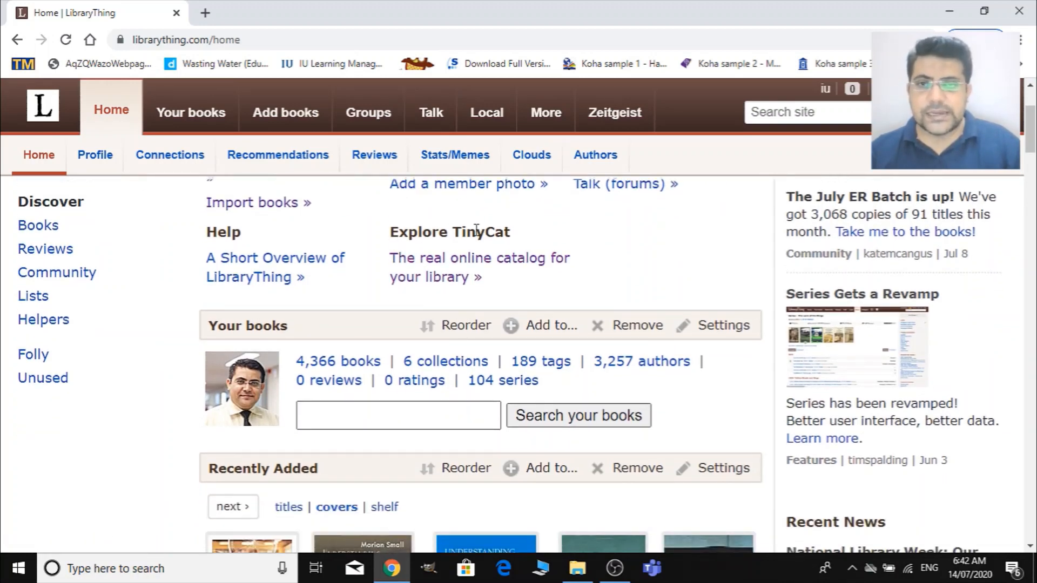
Step: Examine the dashboard's "Your books" summary, "Recently Added" covers and tag list
scroll(331, 361, "down", 3)
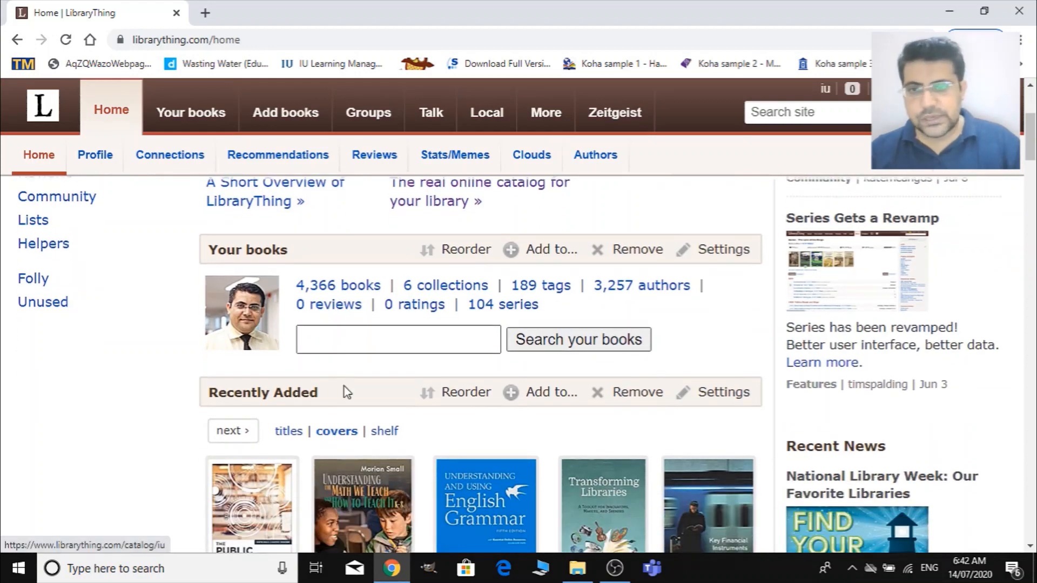
scroll(369, 437, "down", 6)
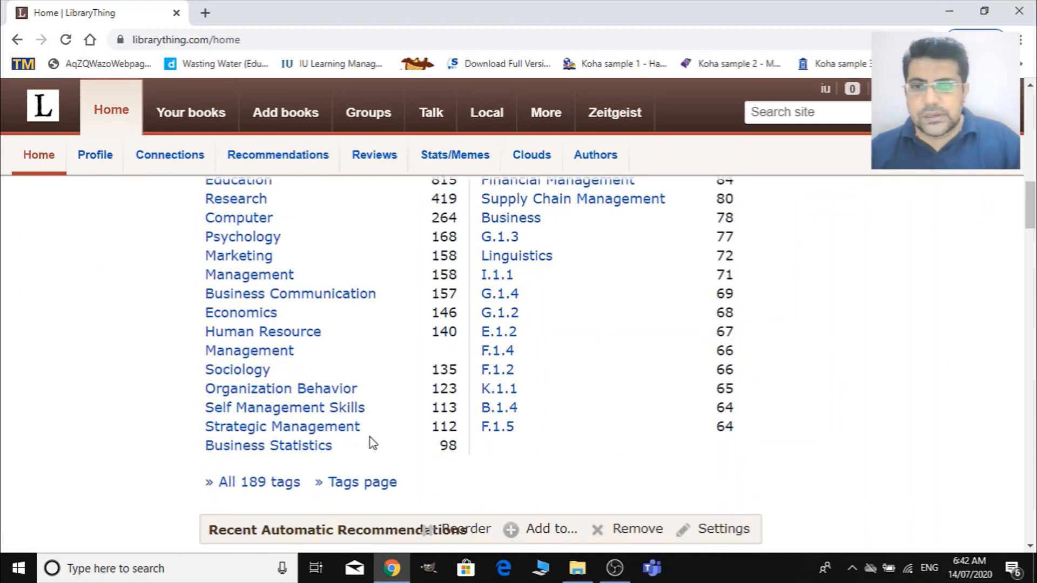
scroll(371, 438, "up", 6)
scroll(370, 437, "up", 3)
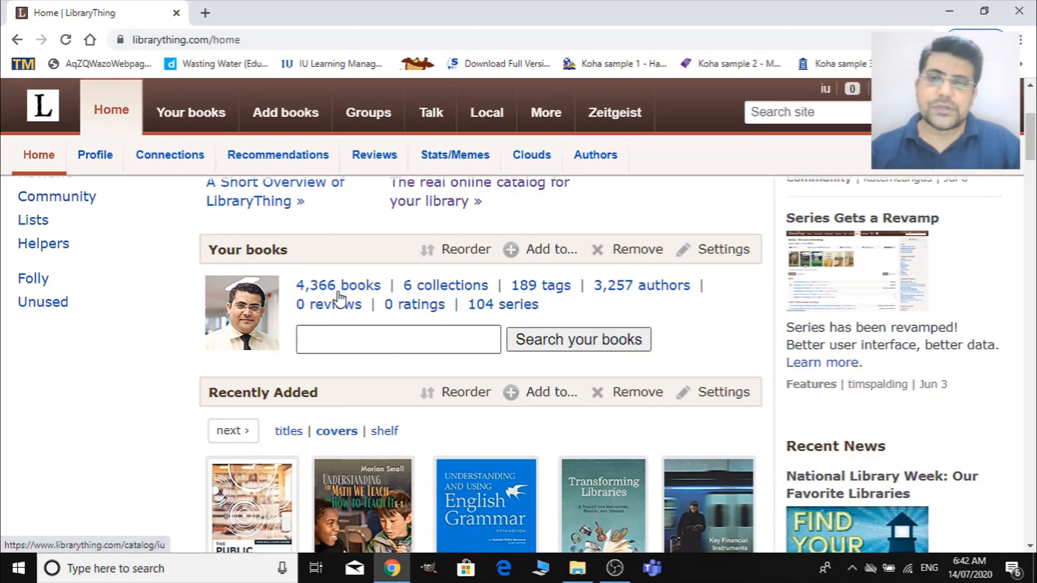
scroll(393, 382, "up", 4)
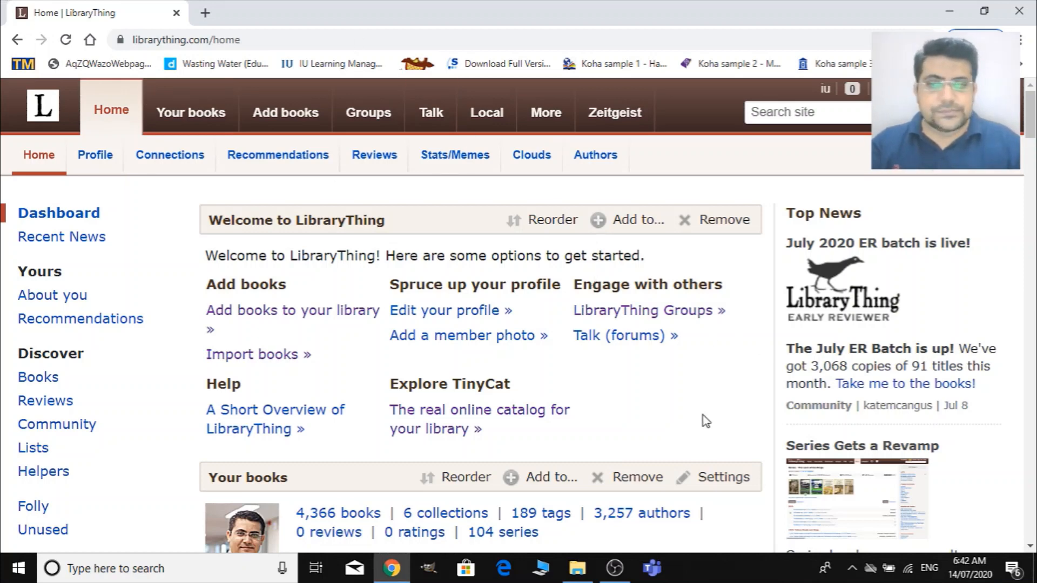
scroll(615, 410, "down", 4)
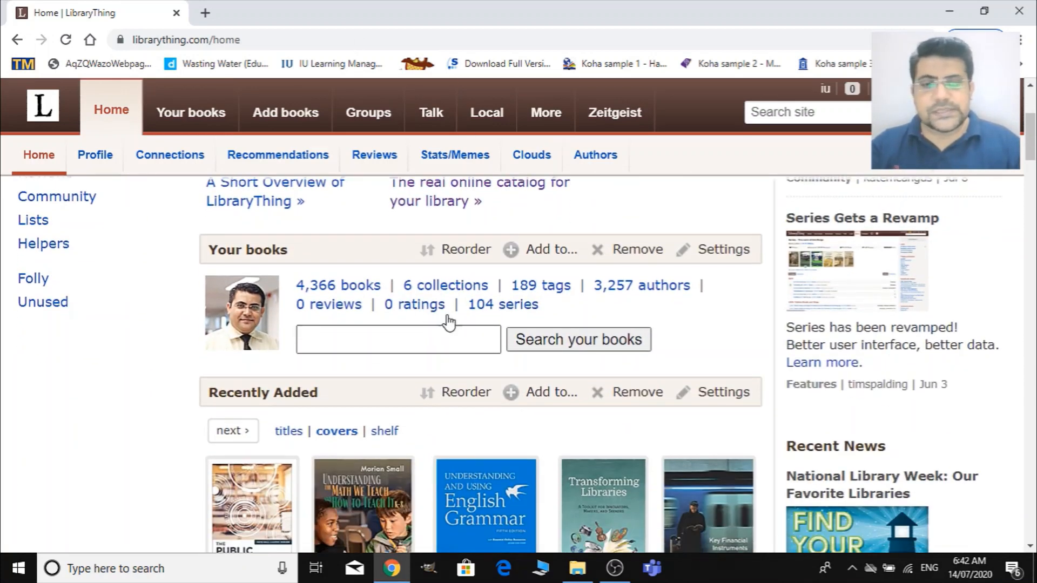
Step: Look over the dashboard again, from the "Recently Added" covers back up to the welcome options
scroll(534, 430, "down", 1)
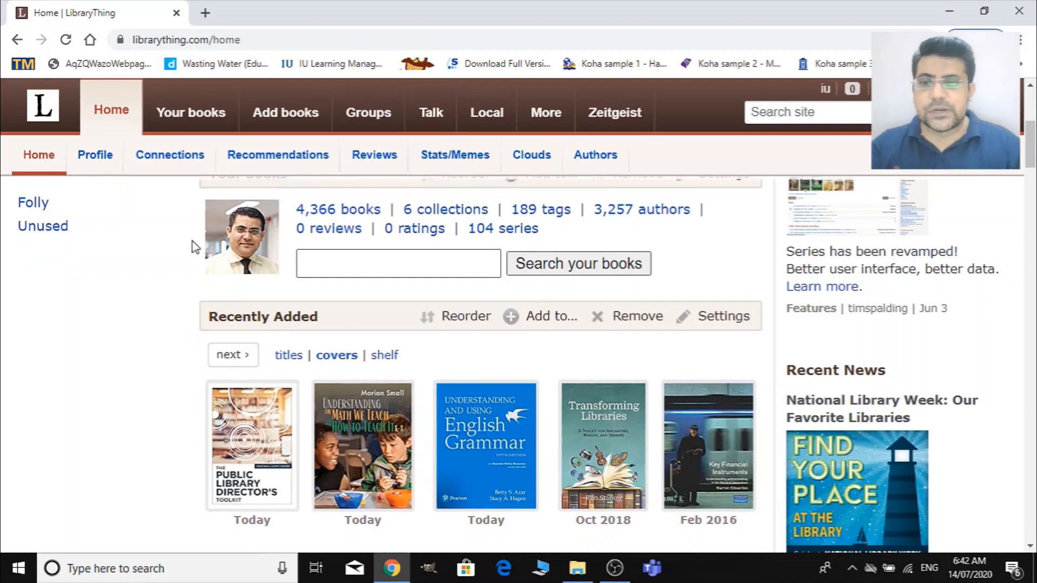
scroll(406, 342, "up", 5)
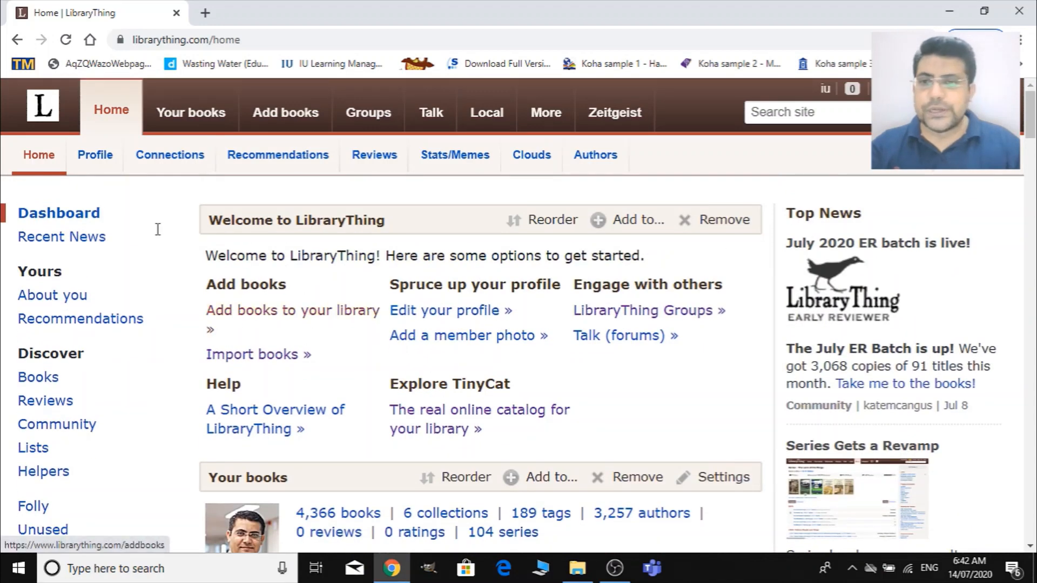
scroll(446, 367, "down", 1)
scroll(446, 368, "down", 4)
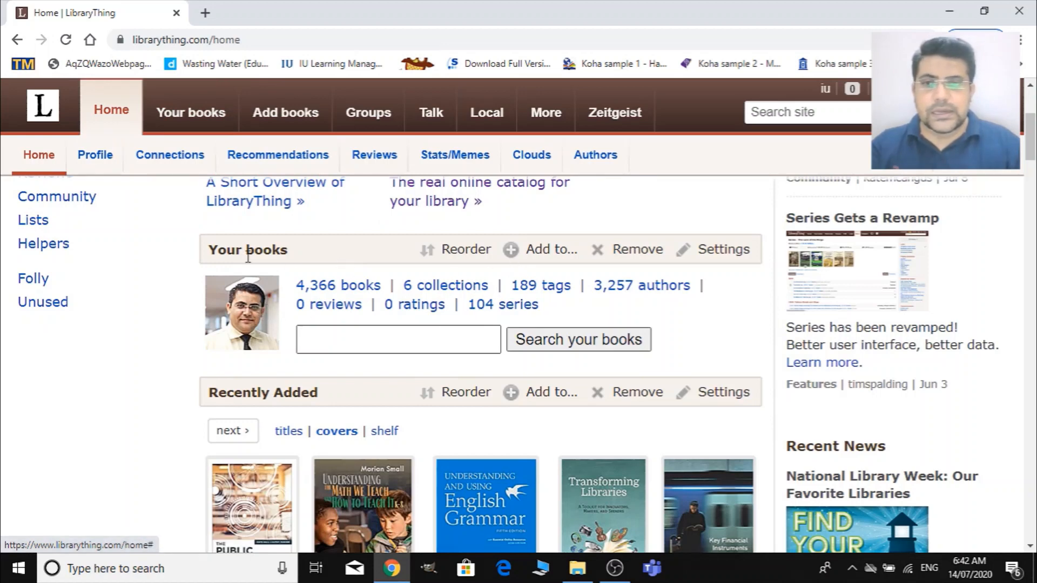
scroll(542, 352, "up", 5)
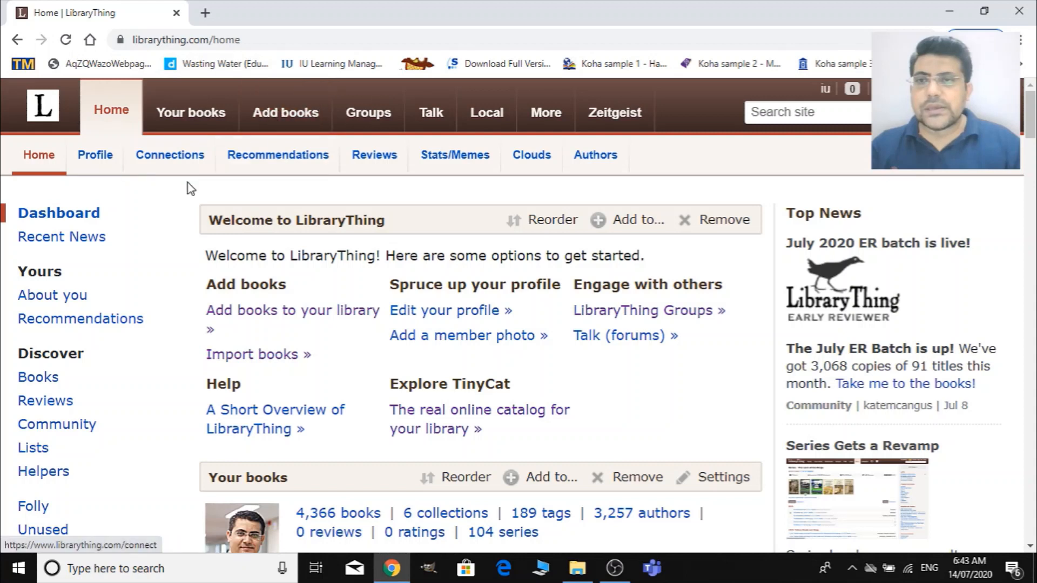
Step: Open the "Your books" catalog and examine its list columns from Dewey/Melvil and ISBN through Entry date and Barcode
left_click(193, 124)
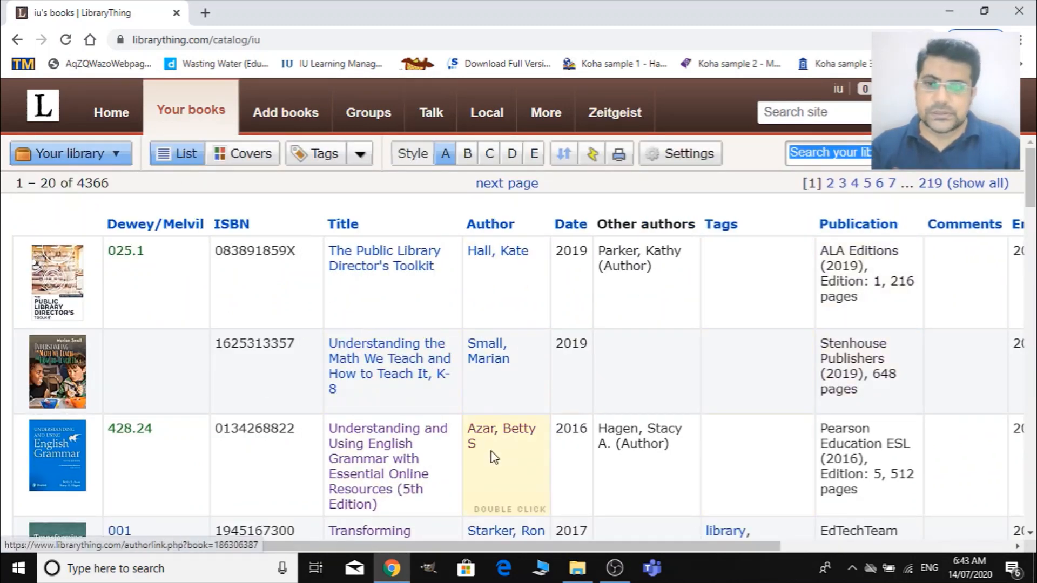
key("ctrl+minus")
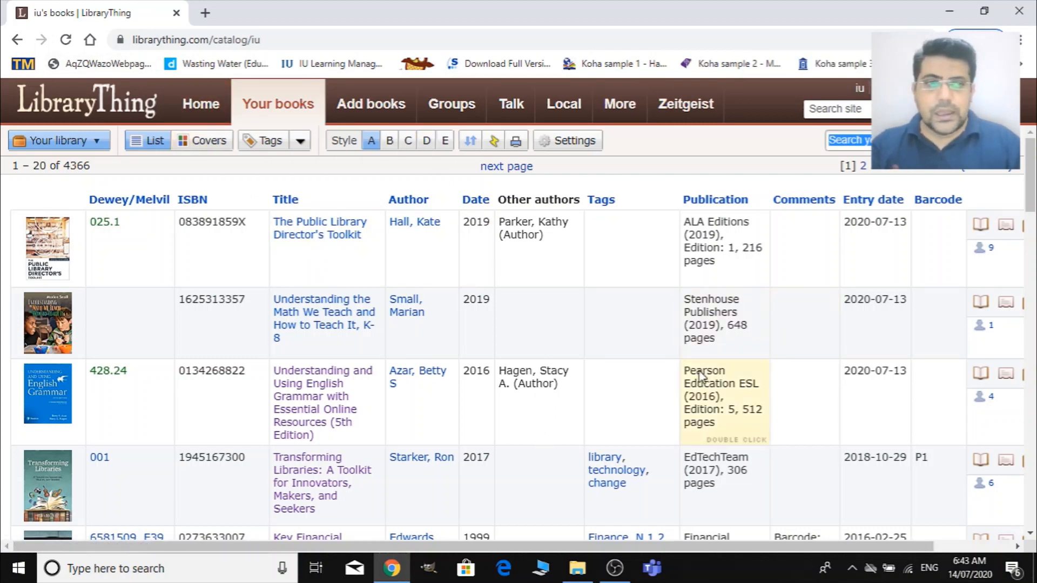
scroll(477, 294, "down", 4)
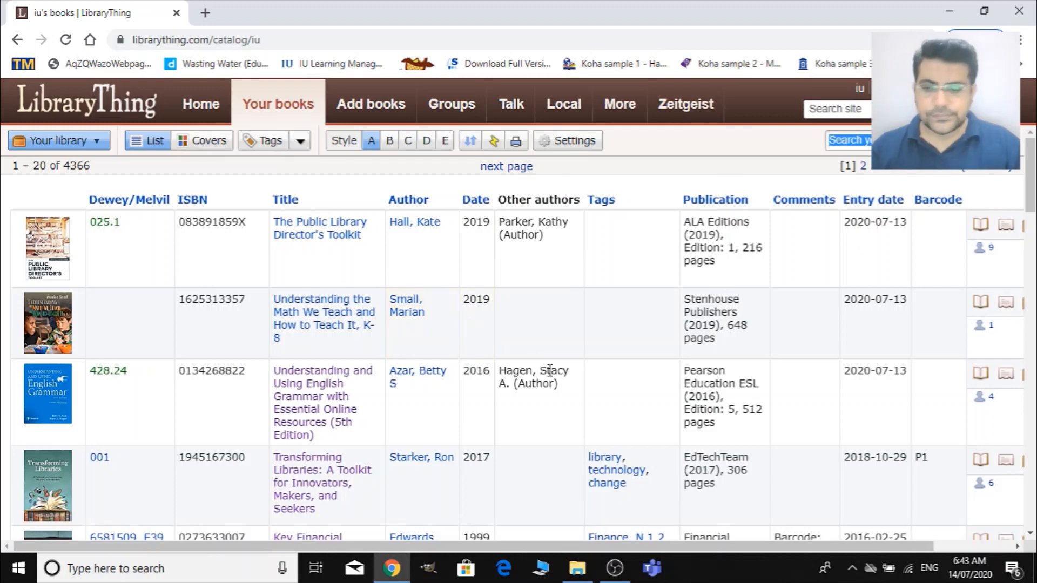
key("ctrl+minus")
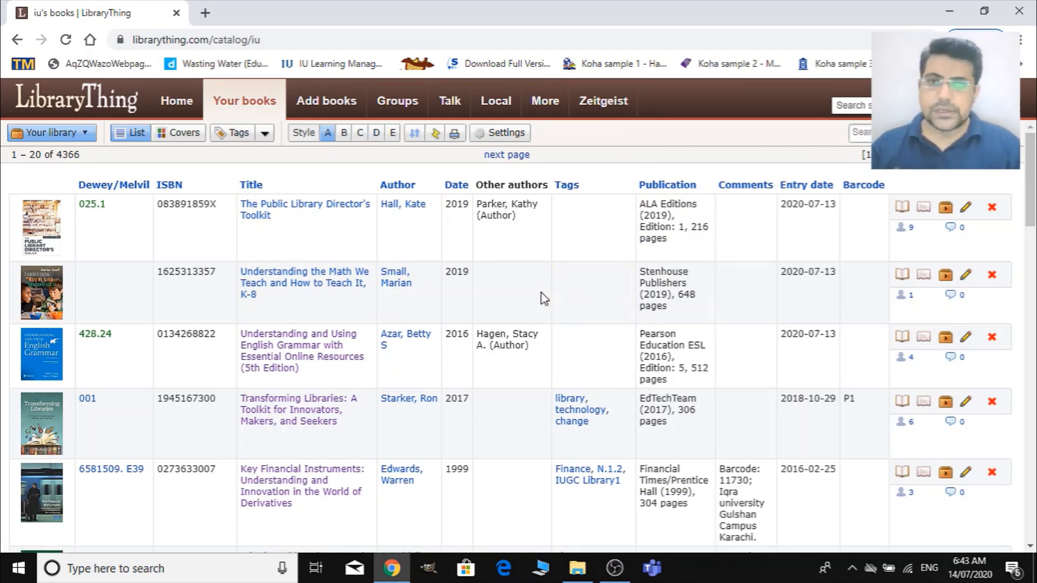
key("ctrl+plus")
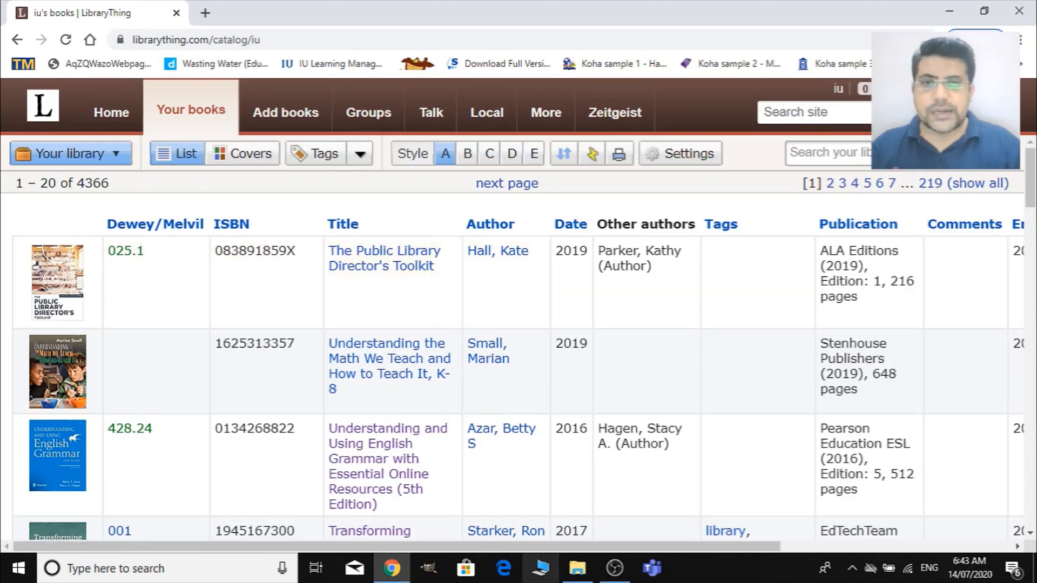
left_click_drag(500, 547, 640, 533)
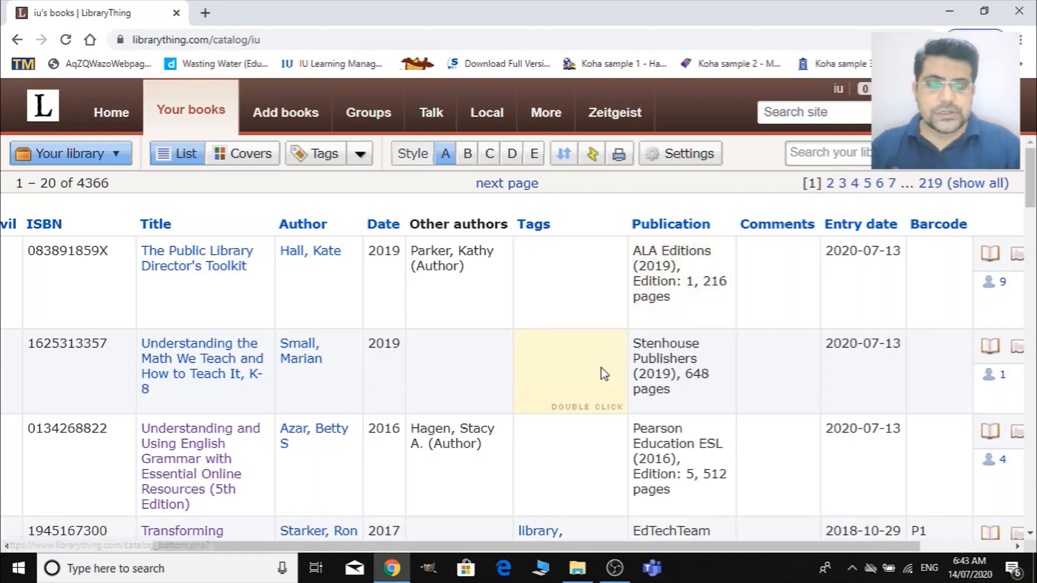
left_click_drag(552, 549, 577, 548)
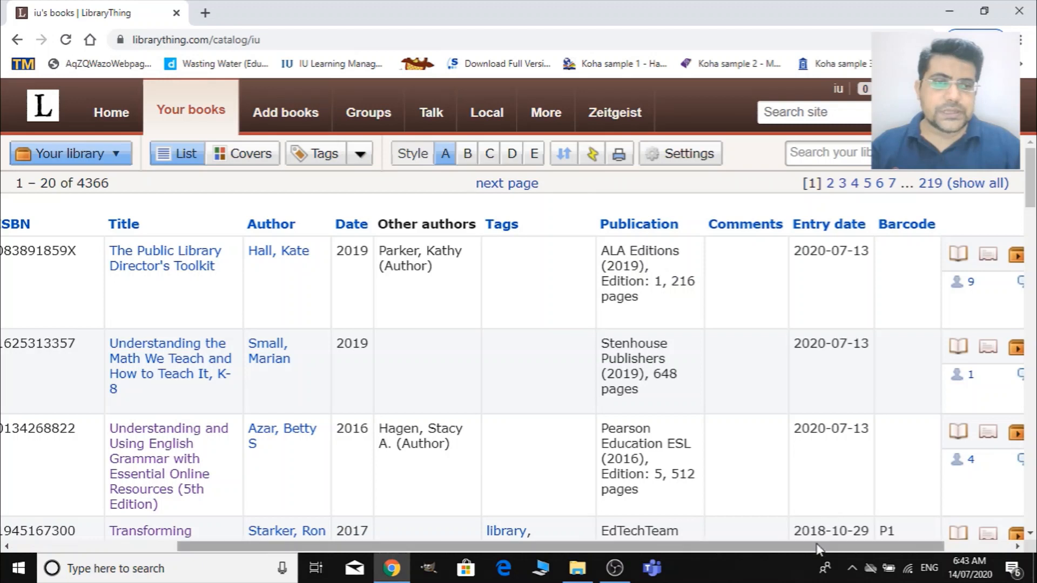
left_click_drag(821, 547, 851, 557)
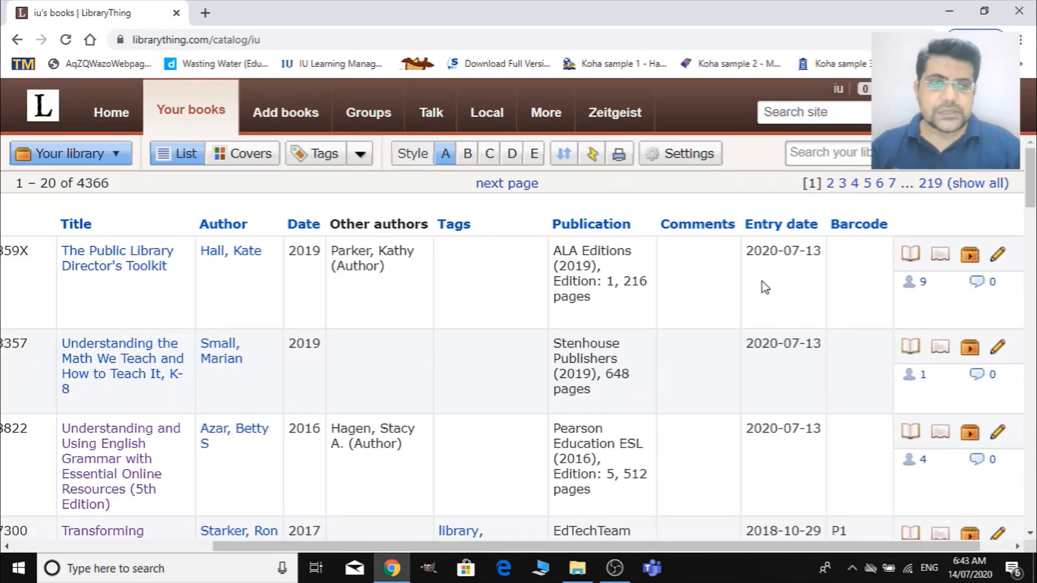
Step: Browse the book entries on the catalog's first page, and highlight the catalog's full web address
scroll(765, 287, "down", 5)
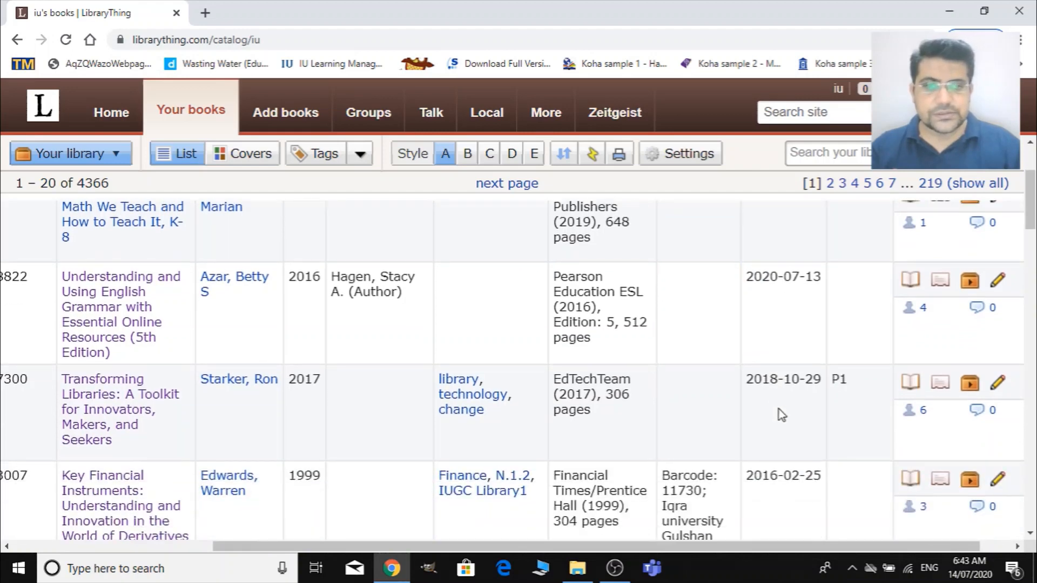
scroll(781, 416, "down", 3)
left_click_drag(764, 547, 498, 555)
scroll(514, 447, "down", 10)
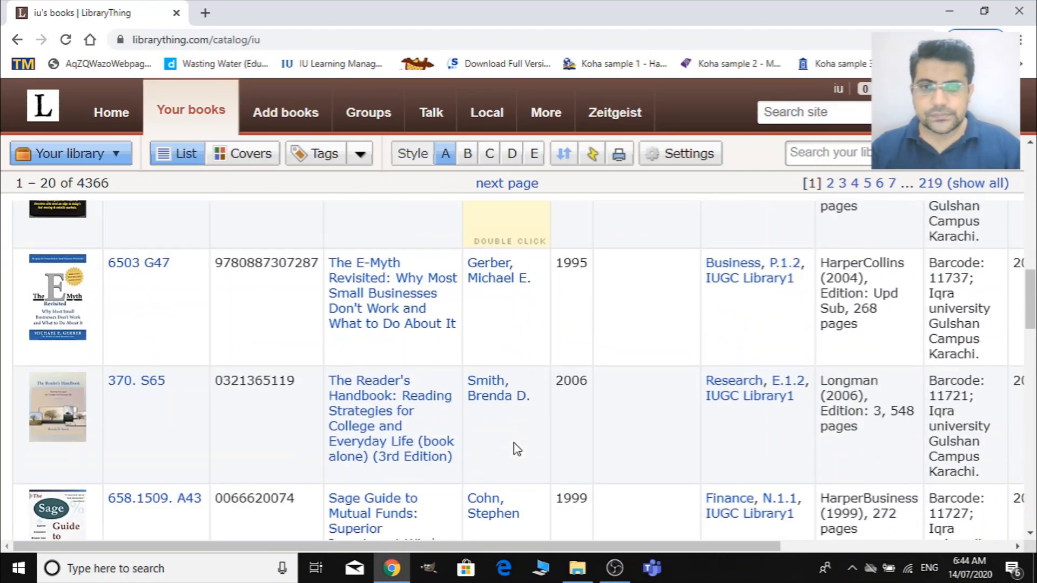
scroll(513, 447, "down", 14)
scroll(516, 441, "up", 9)
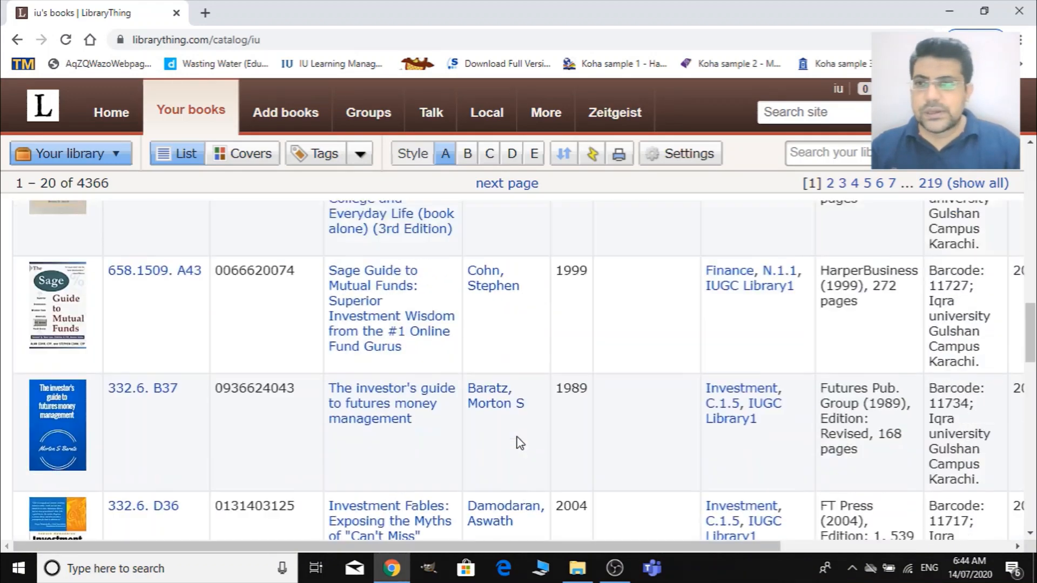
scroll(520, 443, "up", 10)
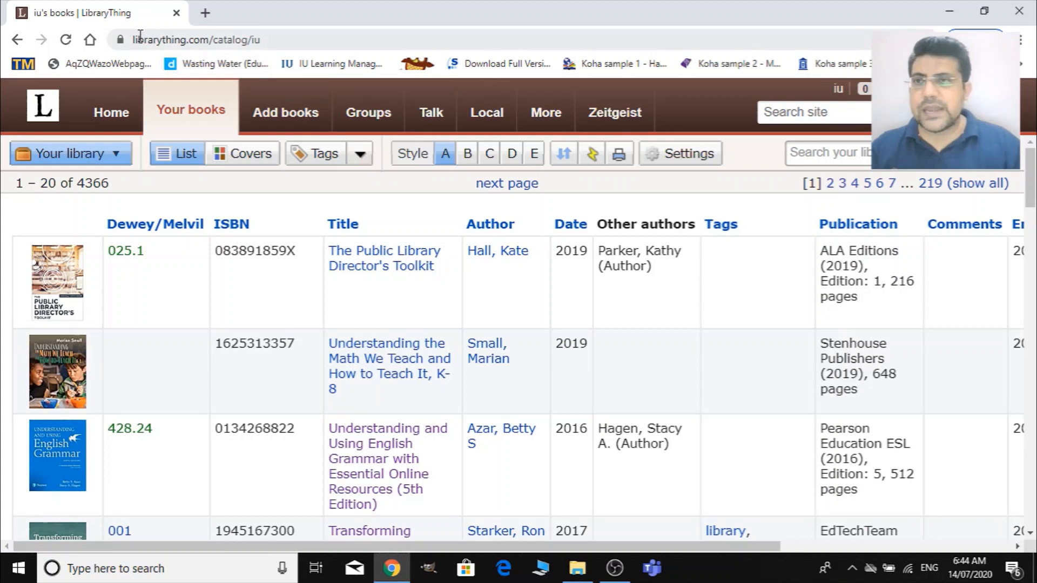
left_click_drag(264, 39, 135, 44)
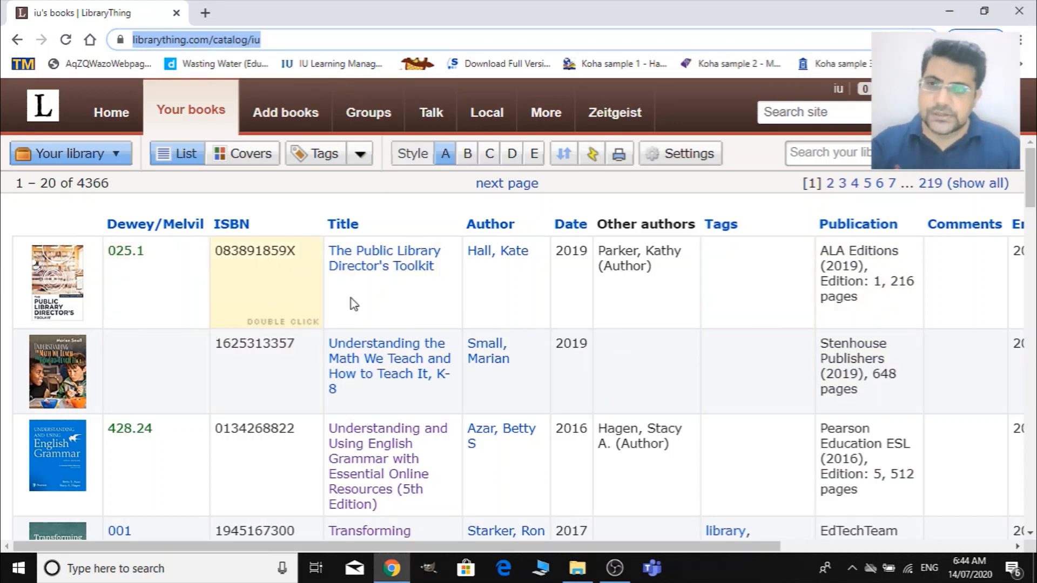
Step: Switch the catalog to the Covers view and browse the book covers
left_click(251, 155)
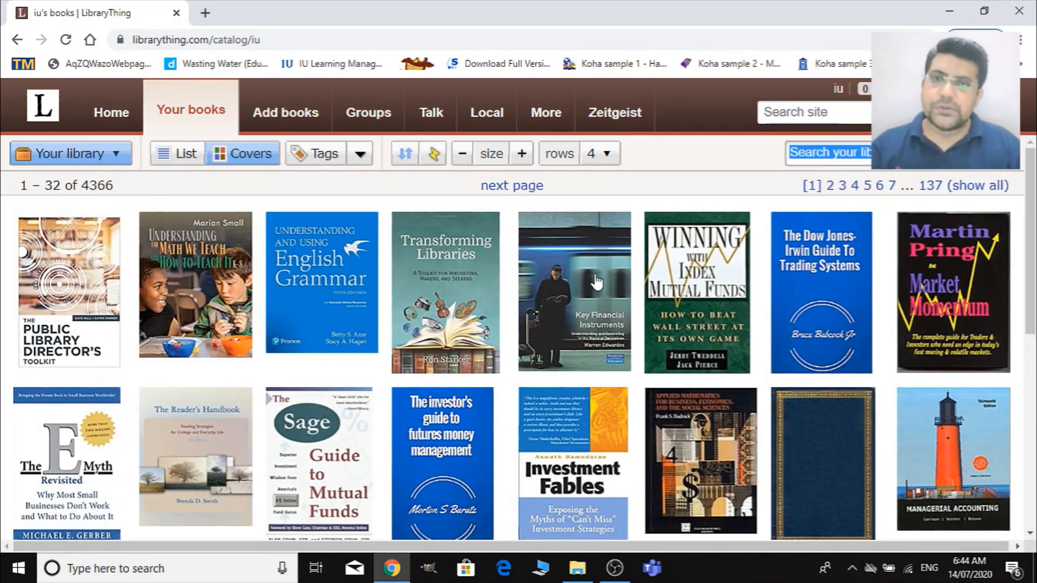
scroll(601, 290, "down", 7)
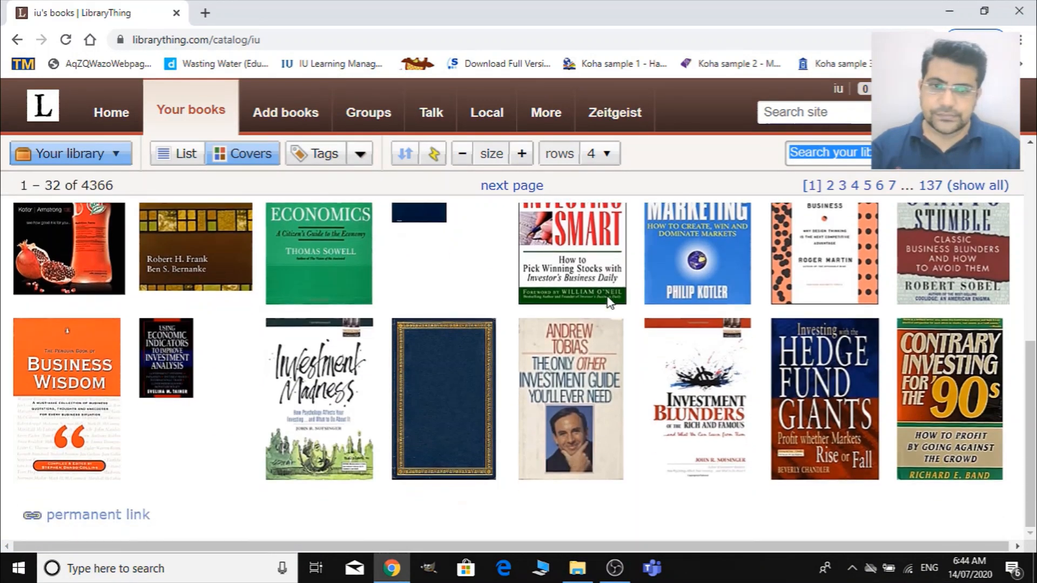
scroll(609, 304, "up", 7)
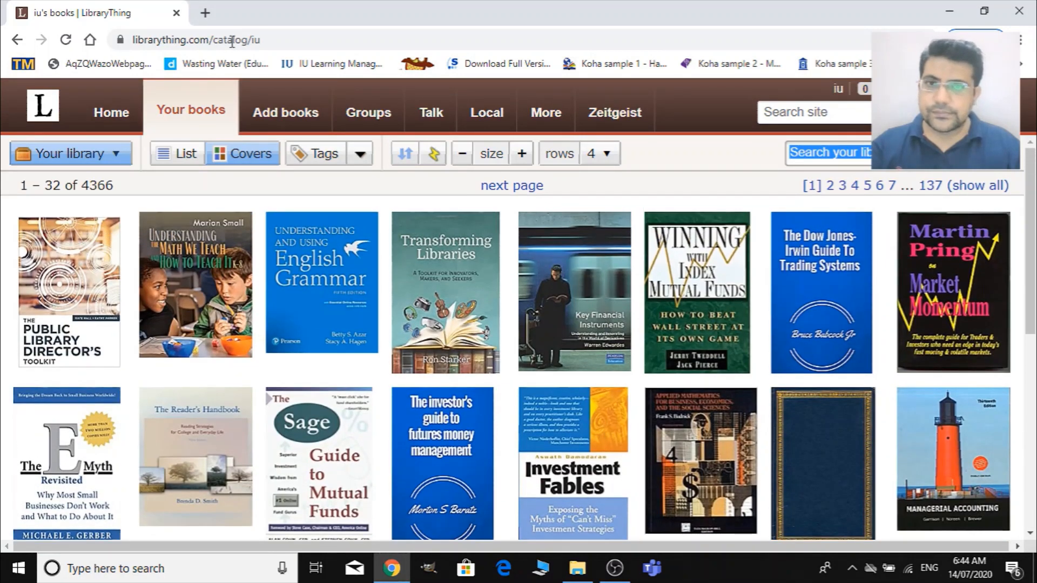
Step: Return the catalog to the List view and try display styles B, C, D and E, browsing the entries in style E
left_click(183, 154)
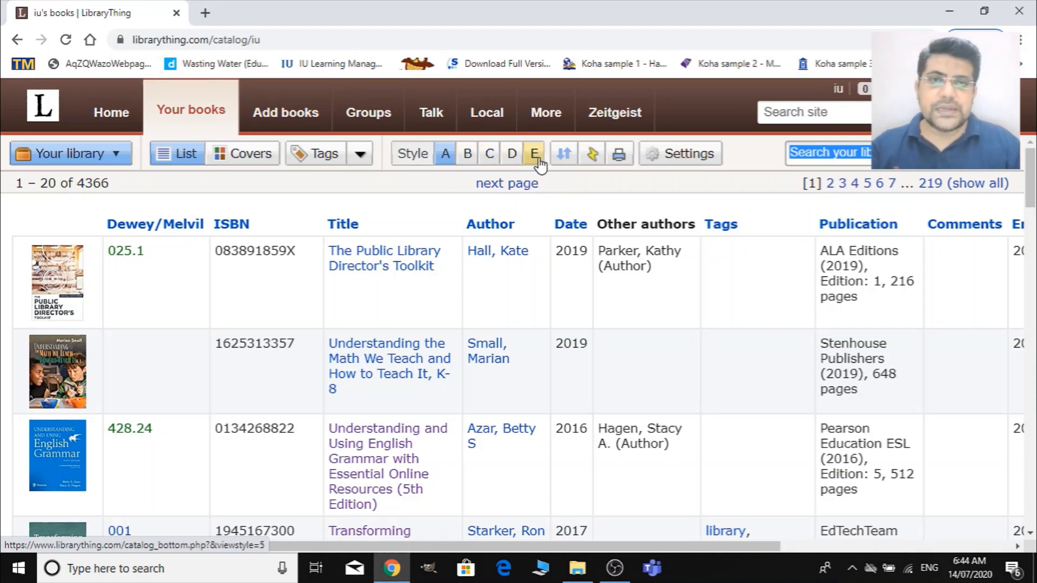
left_click(468, 156)
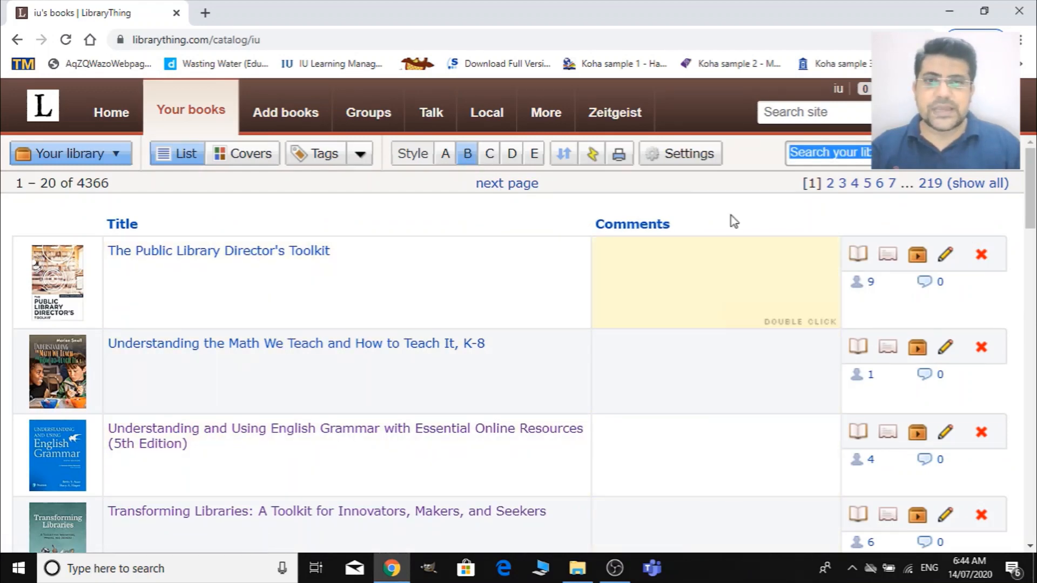
left_click(492, 158)
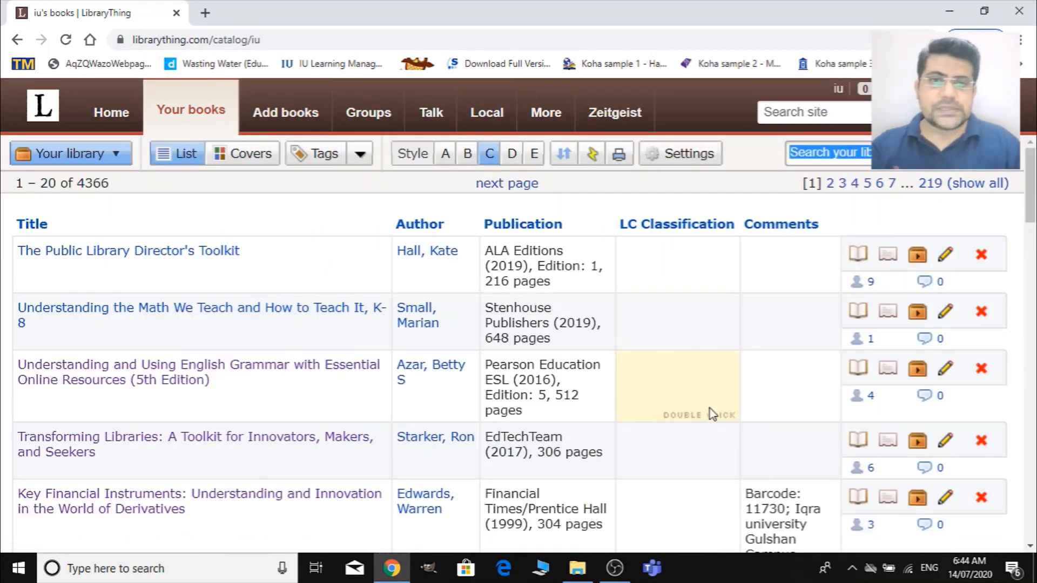
left_click(512, 155)
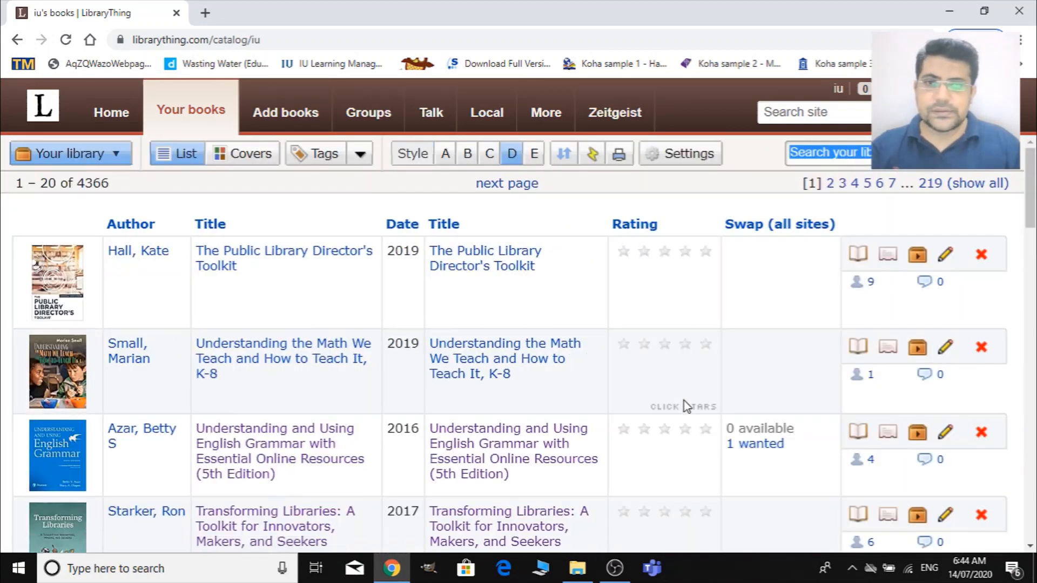
left_click(535, 154)
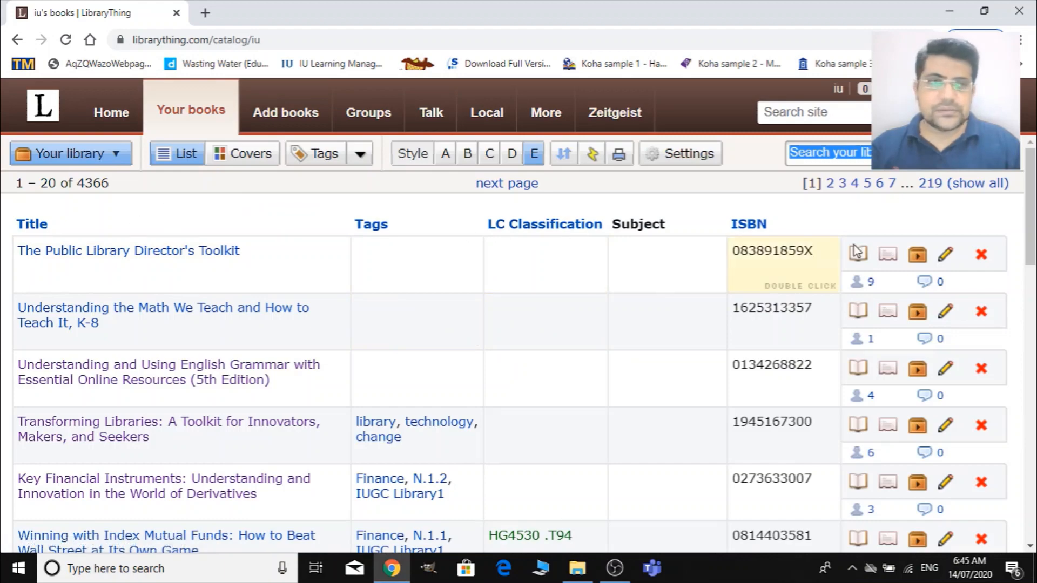
scroll(675, 416, "down", 12)
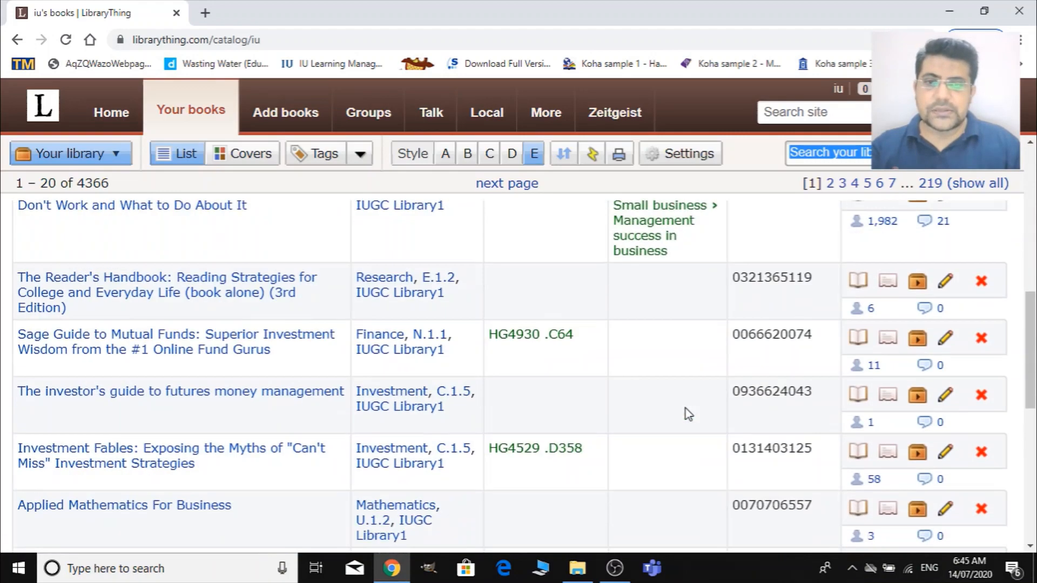
scroll(689, 415, "down", 5)
scroll(689, 415, "up", 20)
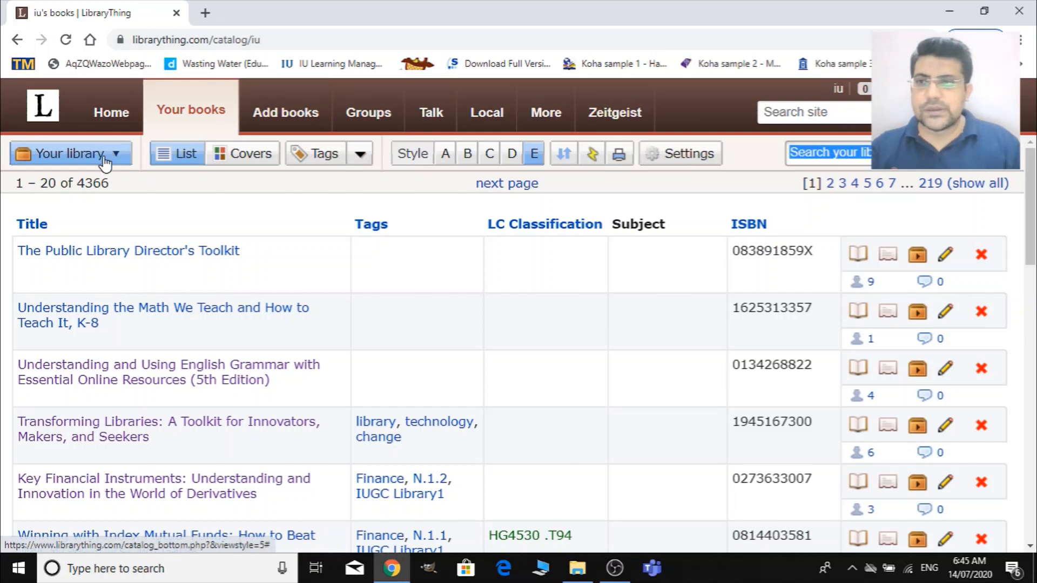
Step: Open the catalog's Display styles settings and review the fields in each style and the field groups available to add
left_click(685, 158)
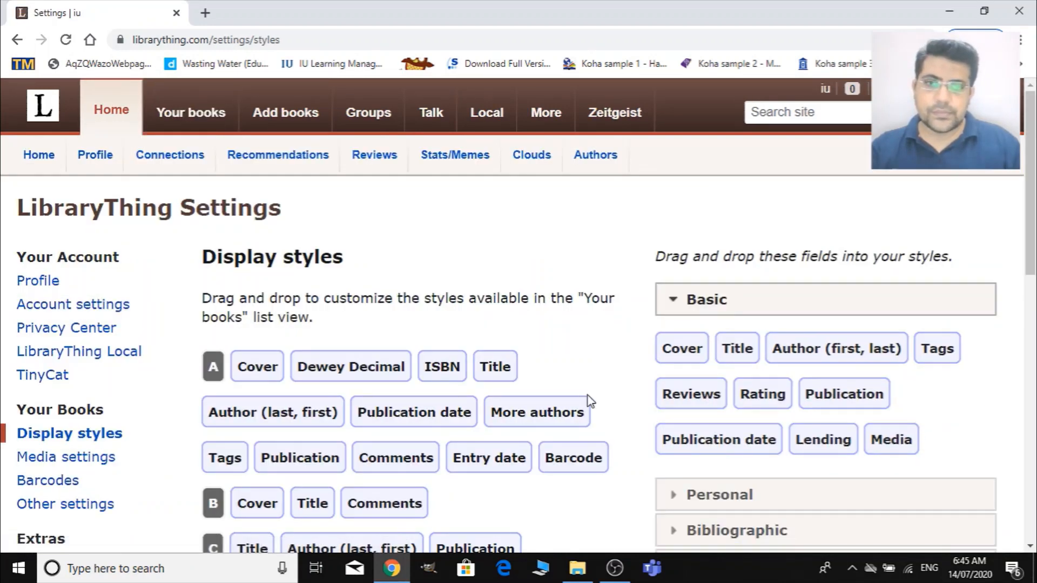
scroll(591, 401, "down", 5)
scroll(594, 402, "up", 5)
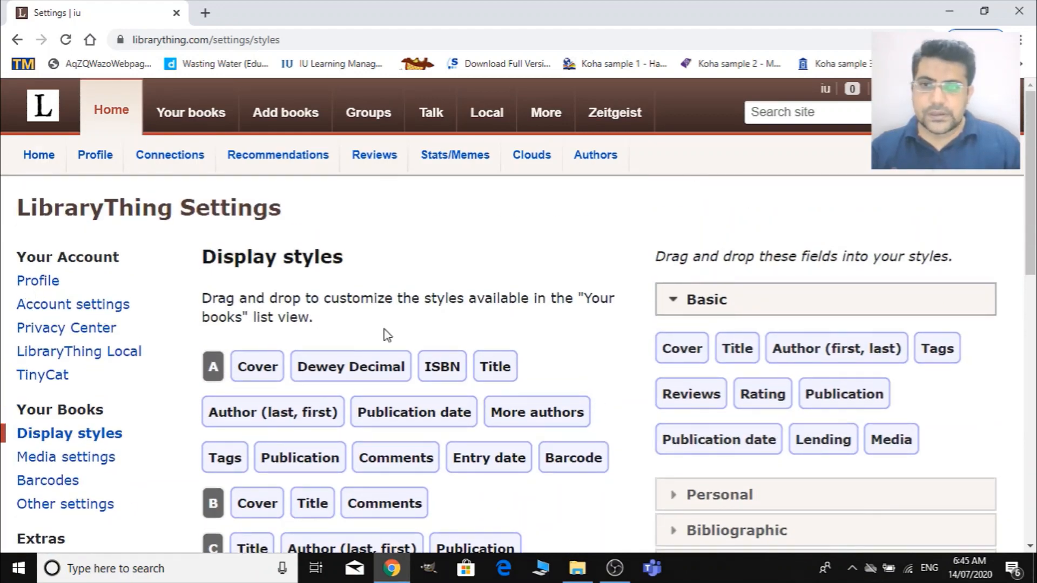
scroll(378, 335, "down", 1)
scroll(270, 324, "up", 1)
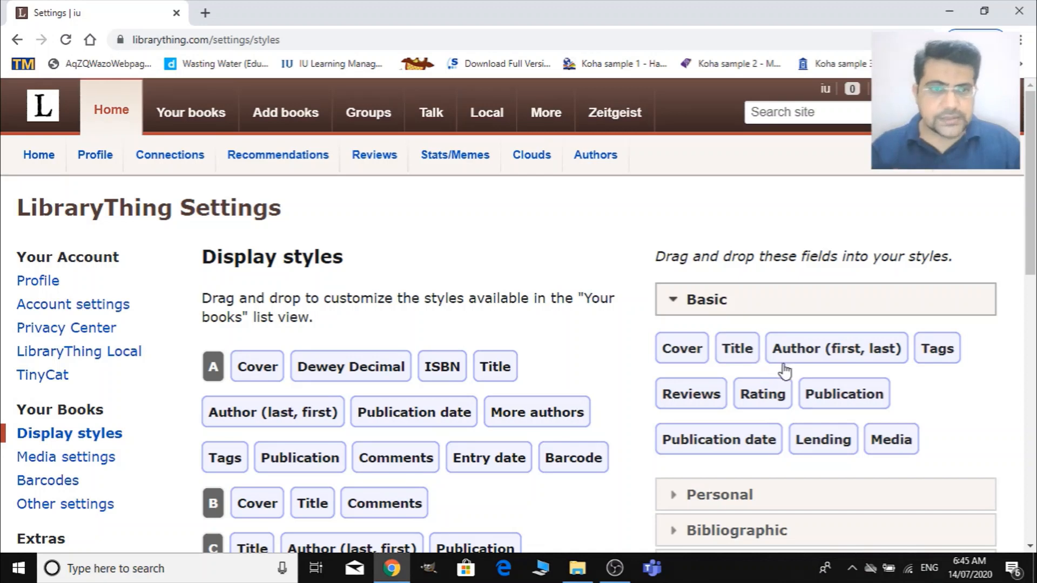
scroll(781, 372, "down", 5)
scroll(236, 270, "up", 3)
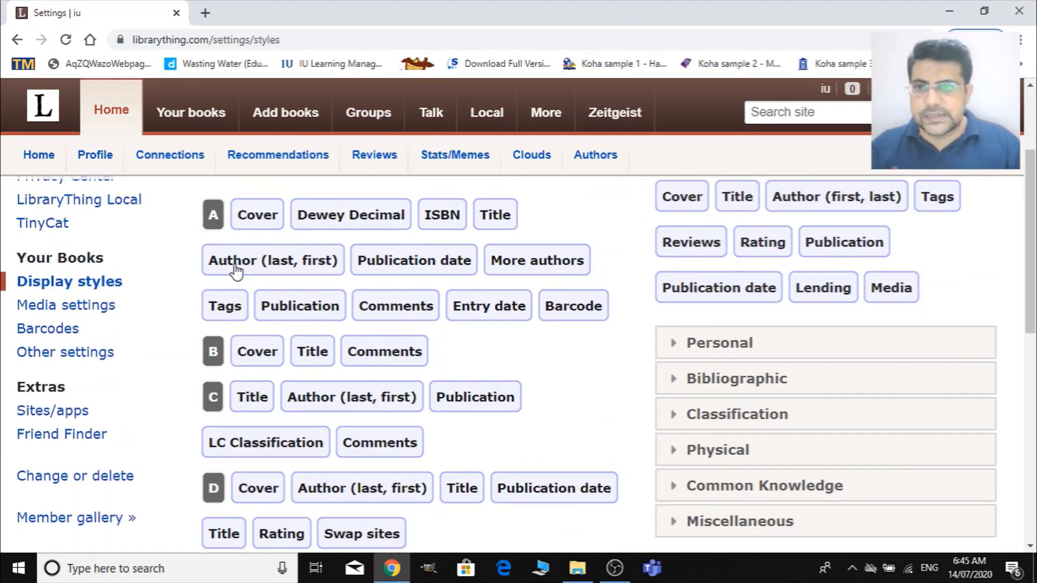
Step: Review the "Default style for visitors" and "Books per page" options in the display settings
scroll(838, 299, "down", 4)
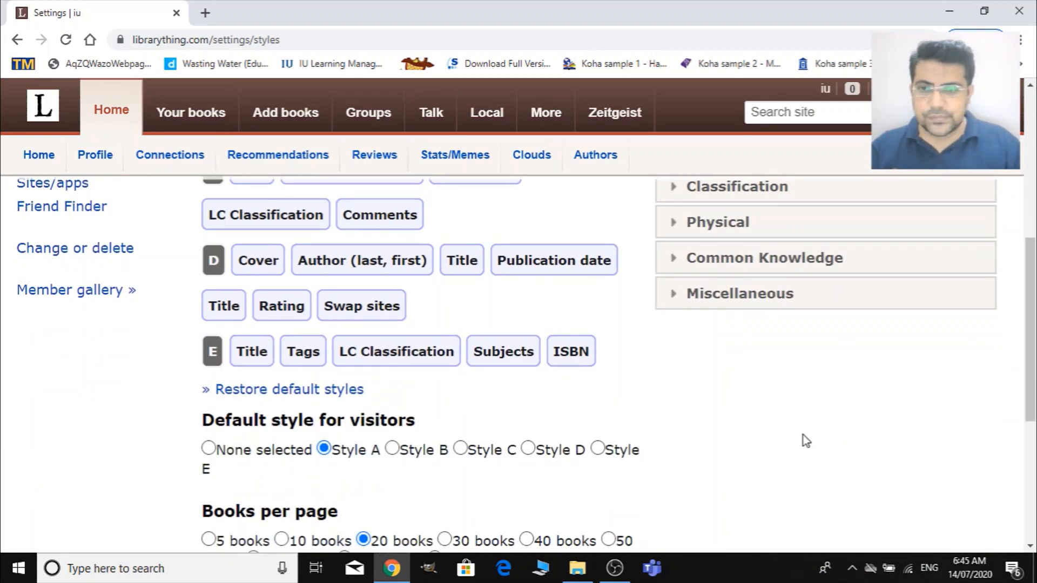
scroll(532, 448, "down", 1)
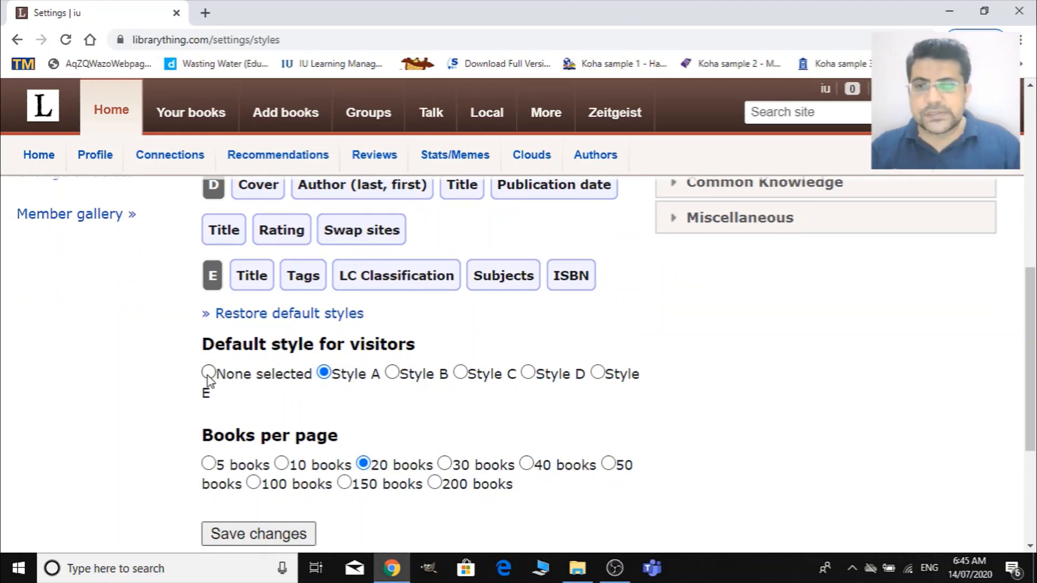
scroll(207, 376, "down", 3)
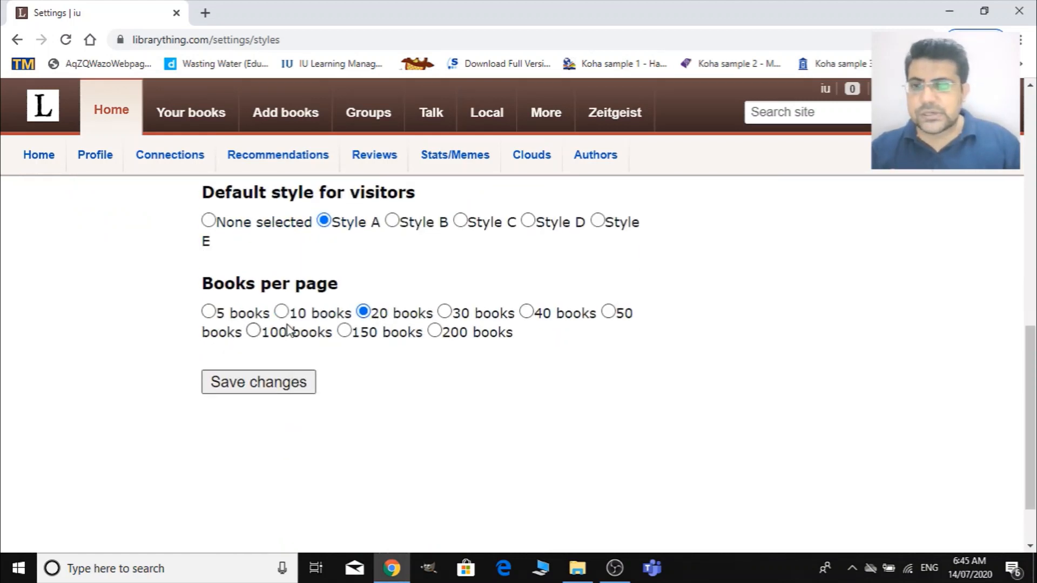
scroll(598, 353, "up", 10)
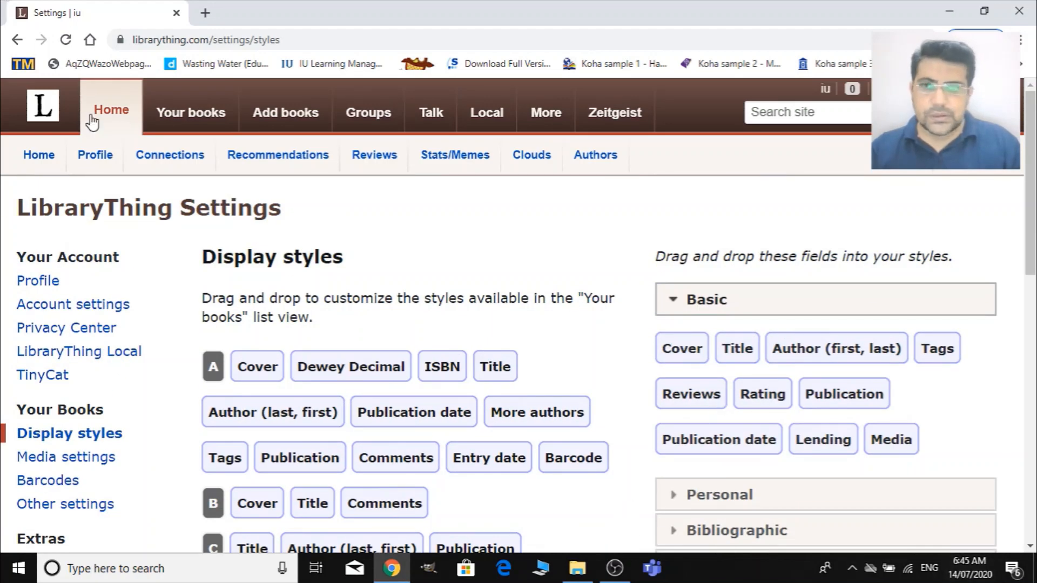
Step: Return to the home dashboard, review its books, recently added, collections and tags sections, and open the books tagged Marketing
left_click(44, 161)
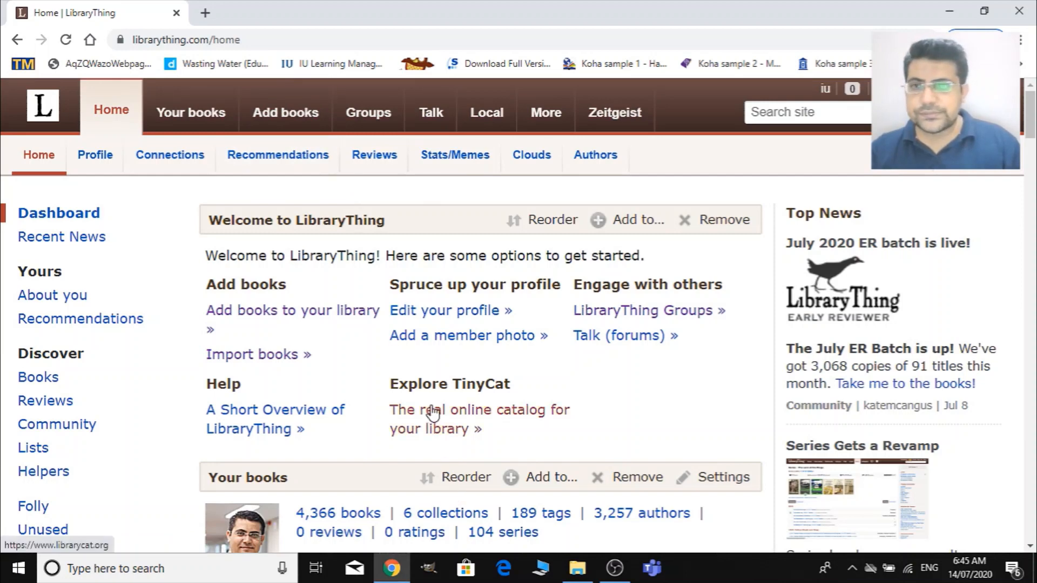
scroll(248, 260, "down", 1)
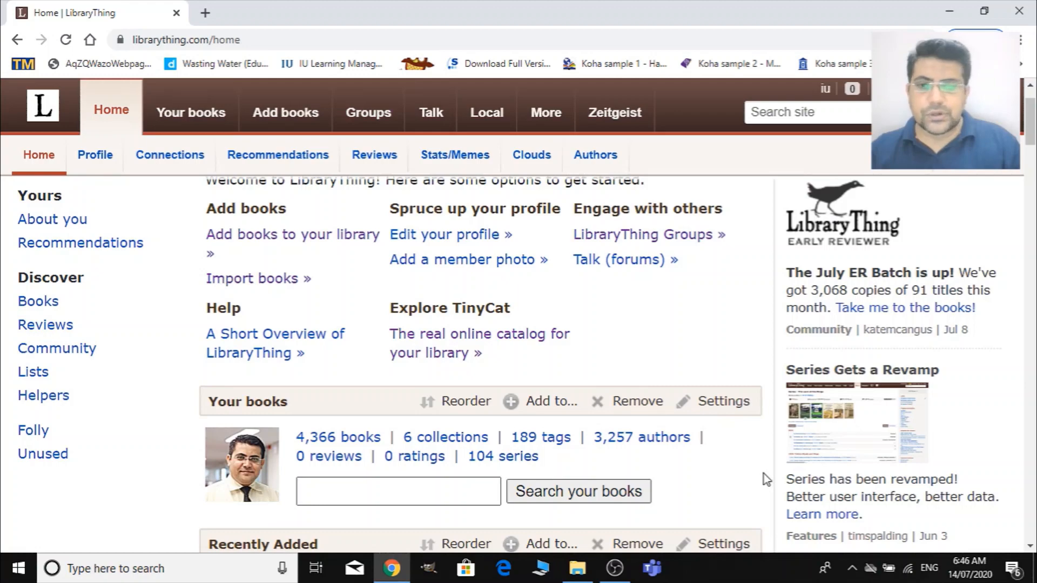
scroll(742, 434, "down", 3)
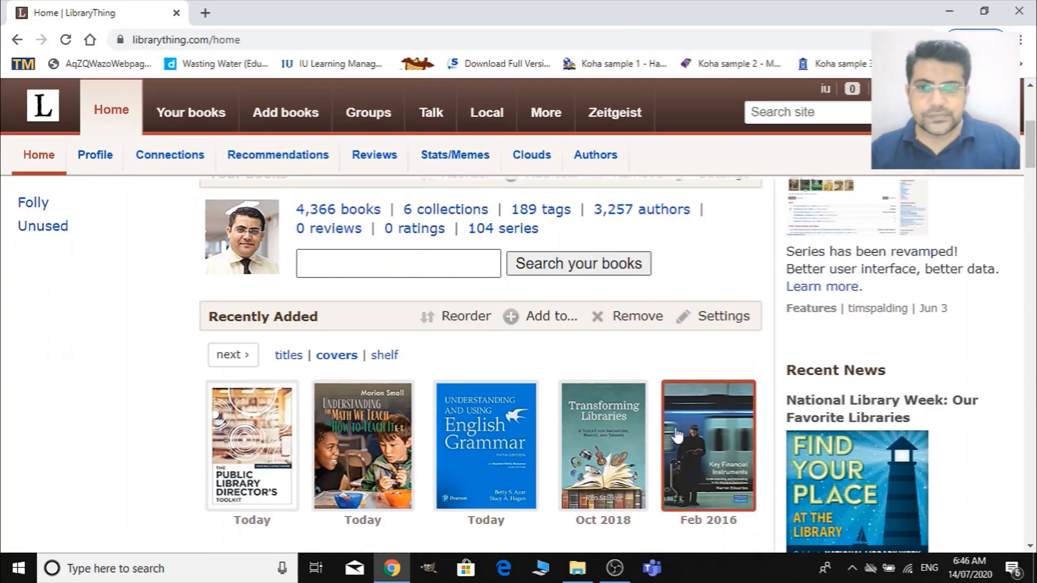
scroll(398, 397, "down", 10)
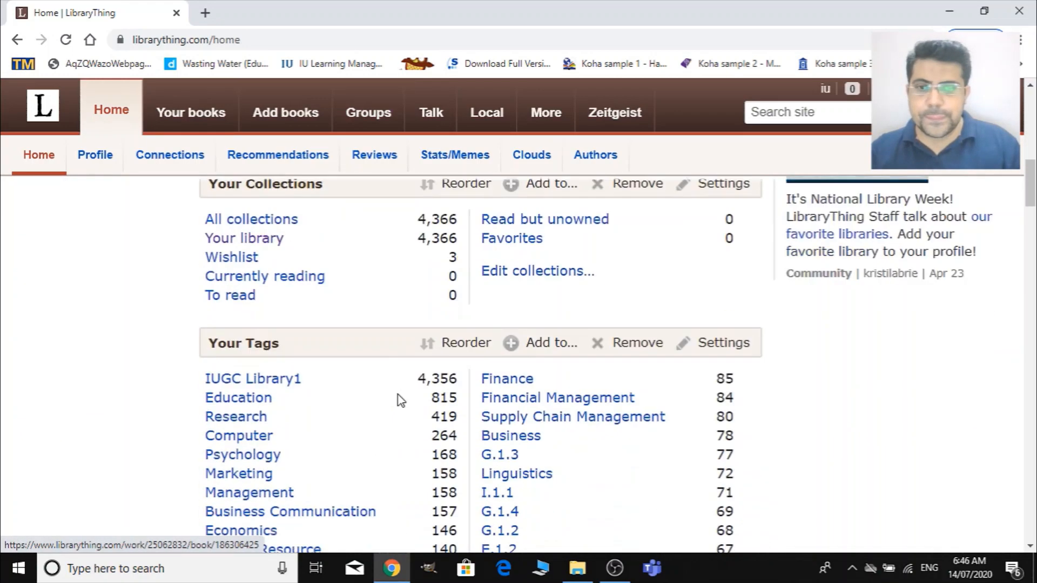
scroll(397, 394, "up", 5)
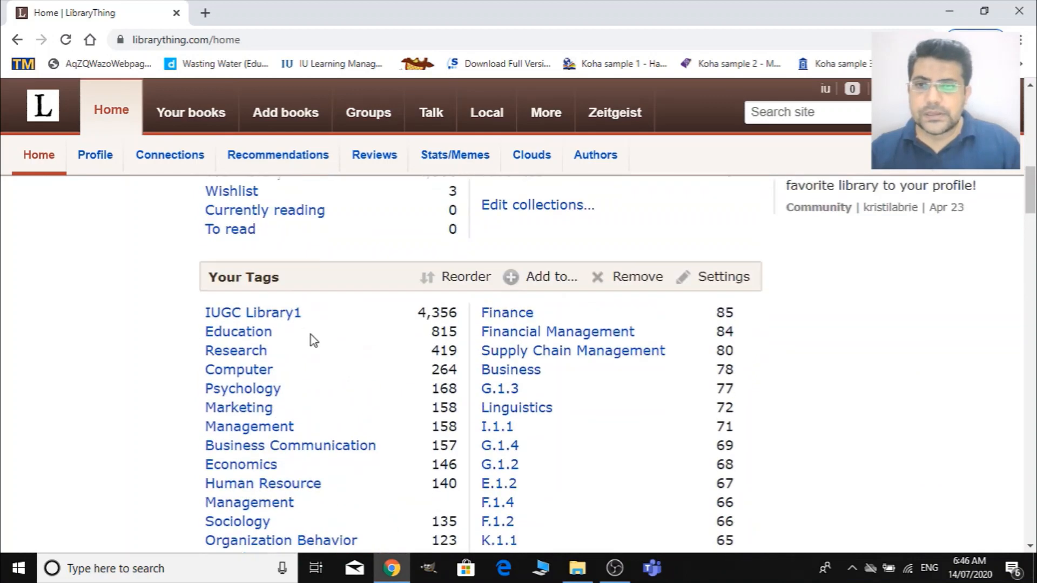
scroll(246, 430, "down", 4)
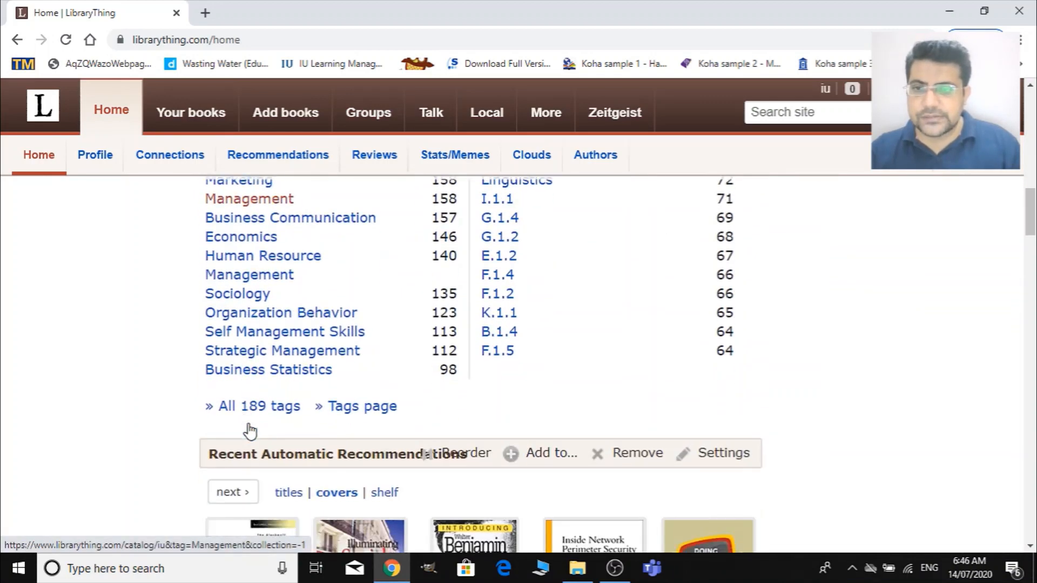
scroll(251, 424, "up", 1)
scroll(248, 371, "up", 1)
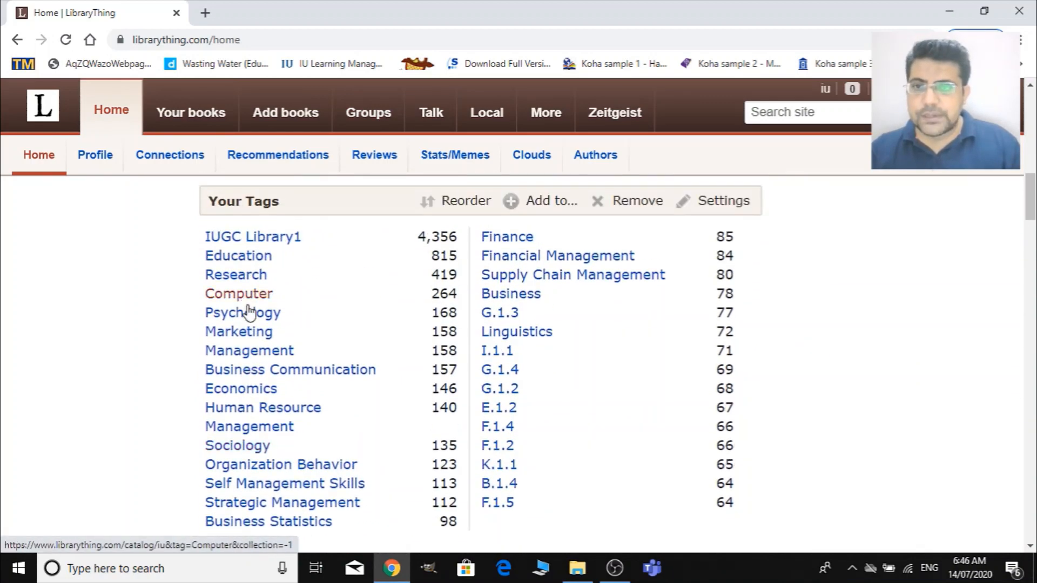
left_click(248, 335)
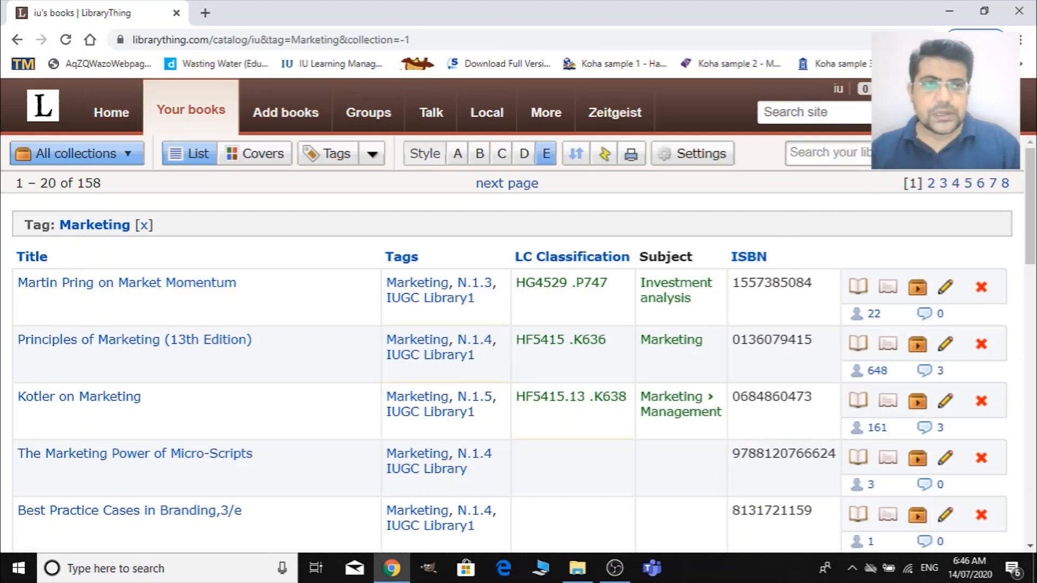
Step: Search your library for "marketing" and browse the titles, tags, classifications and subjects of the matching books
type("marketing")
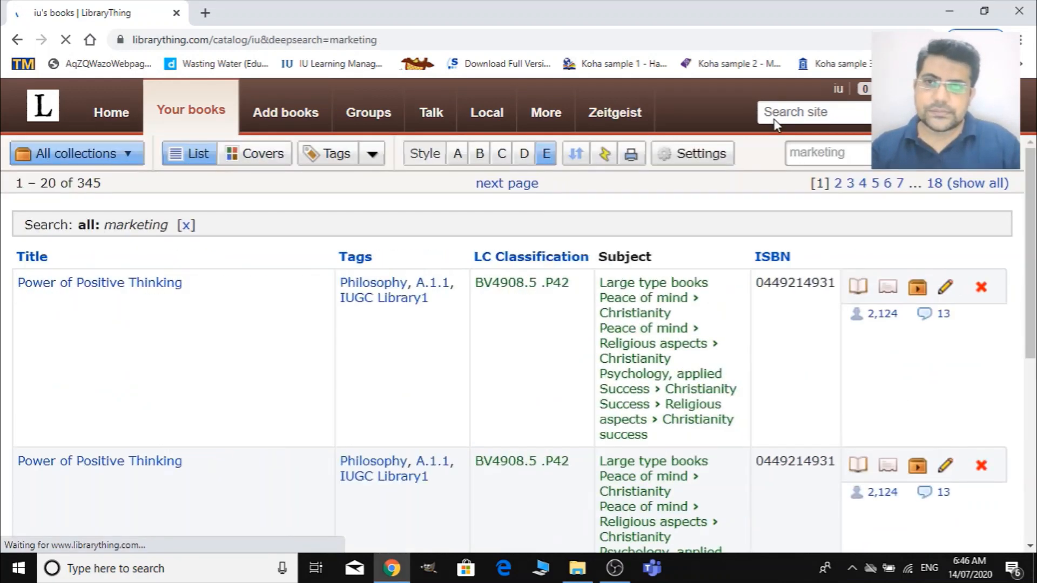
scroll(495, 390, "down", 15)
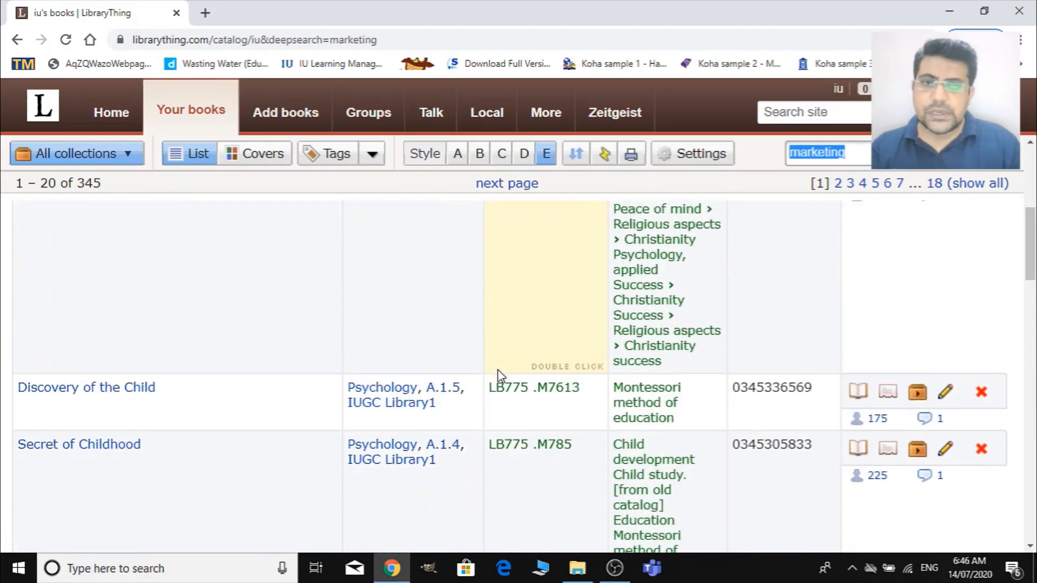
scroll(500, 364, "down", 5)
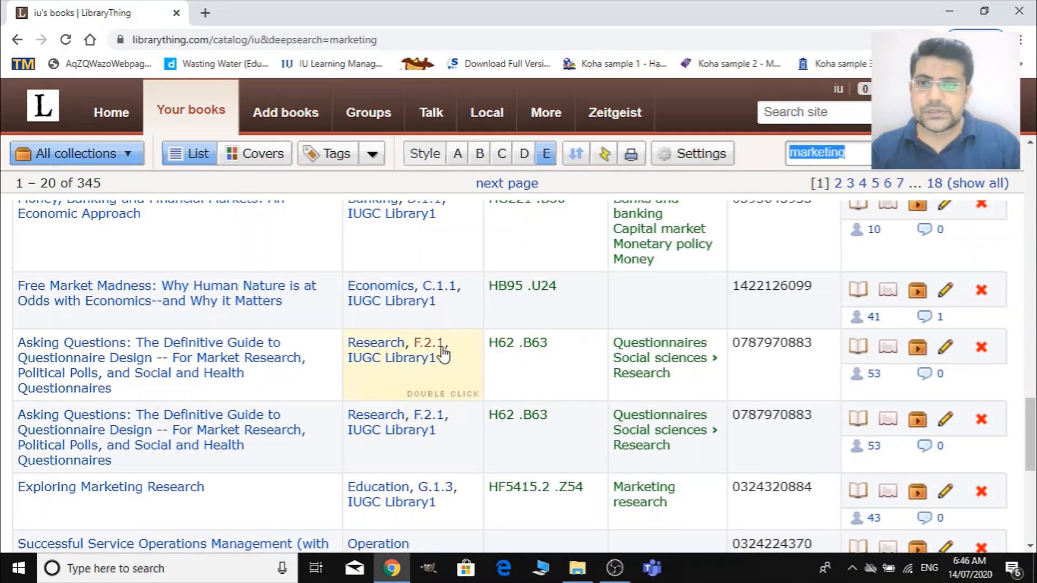
scroll(441, 354, "down", 5)
scroll(442, 353, "down", 3)
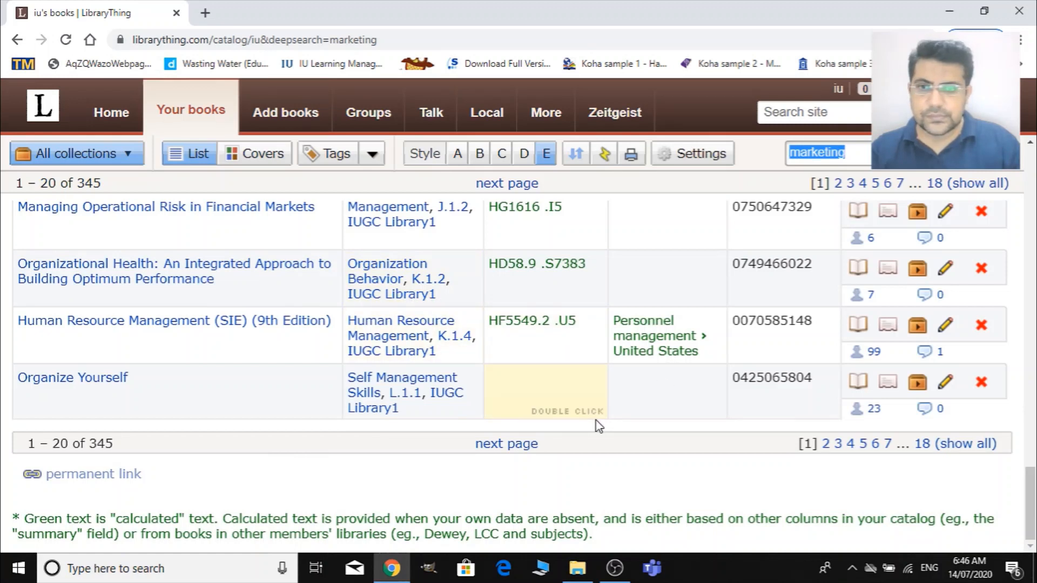
scroll(599, 426, "up", 3)
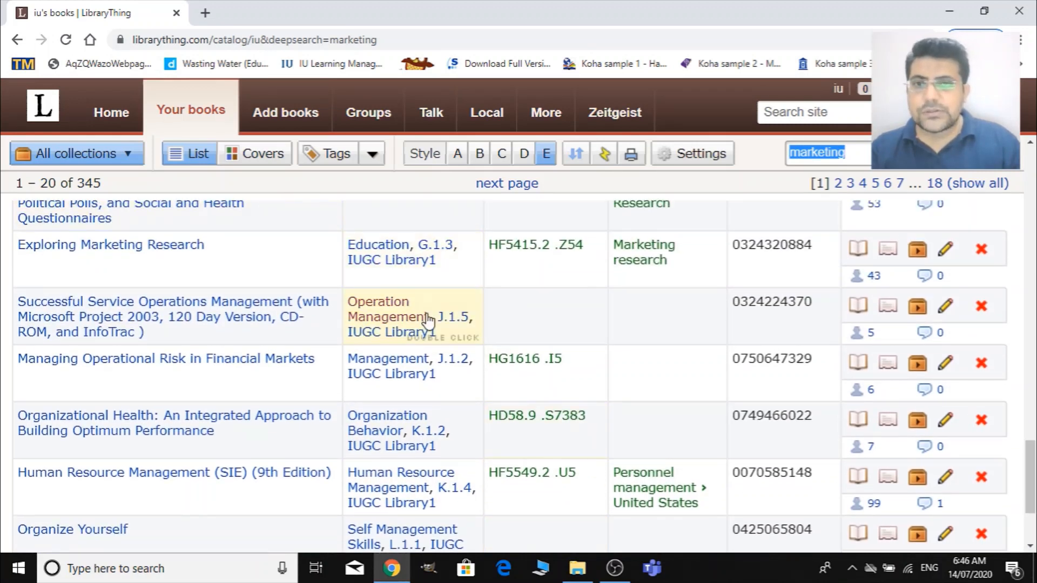
scroll(442, 332, "up", 10)
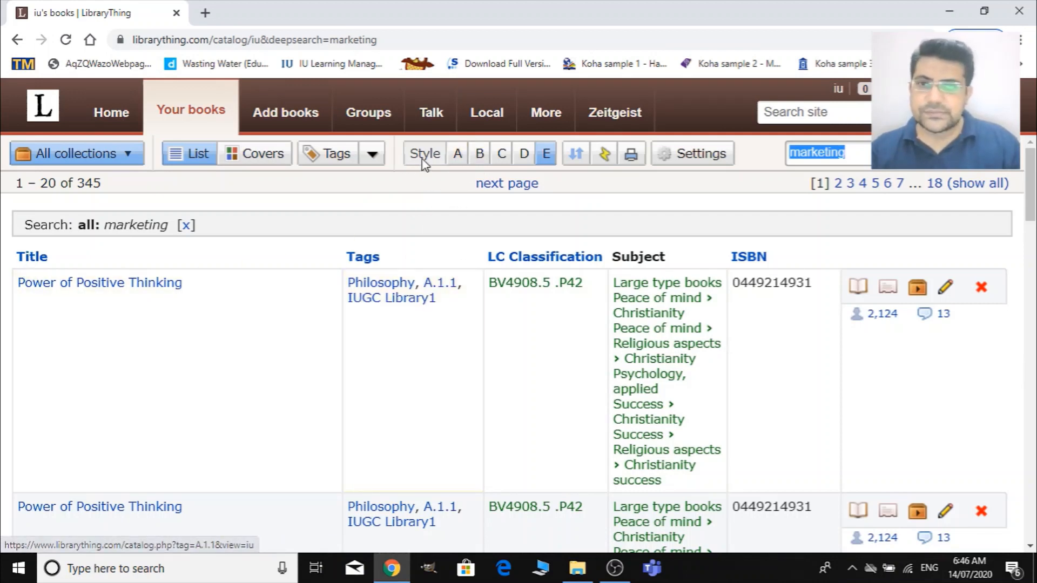
scroll(435, 413, "down", 3)
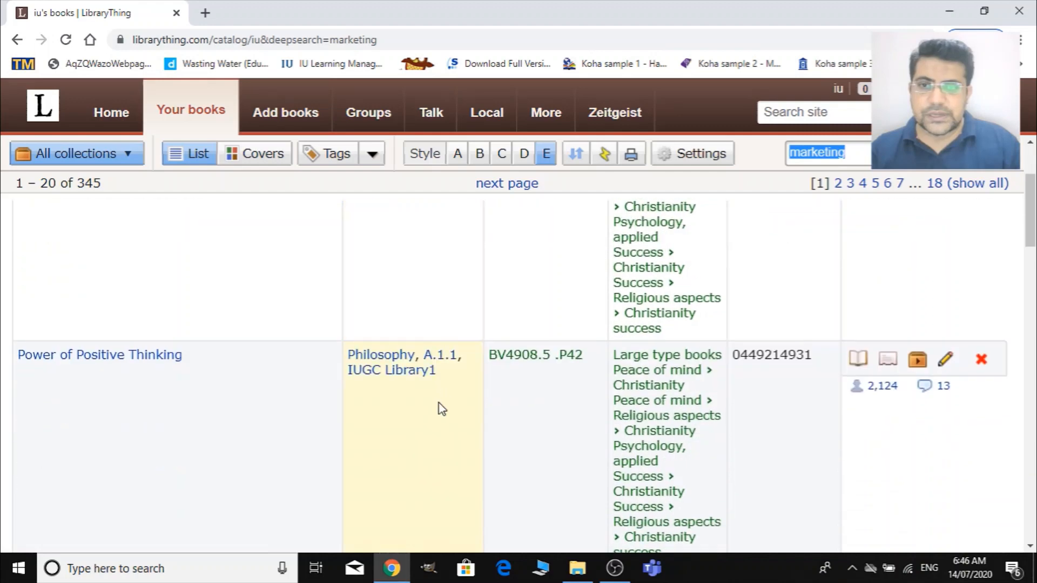
scroll(448, 411, "down", 10)
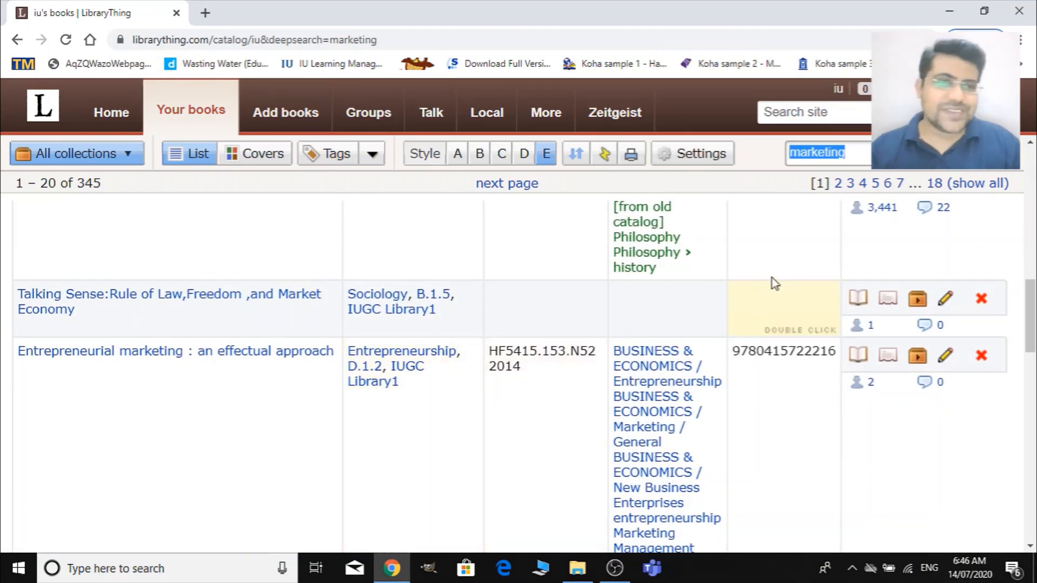
Step: Go back to the home dashboard and look over its welcome options and the Your books section
left_click(129, 130)
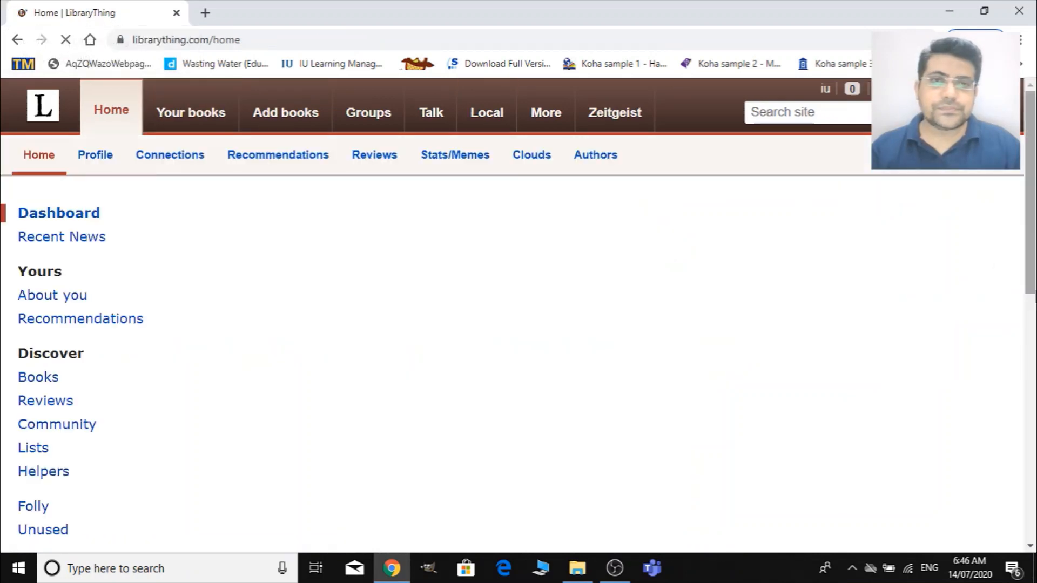
scroll(563, 380, "down", 1)
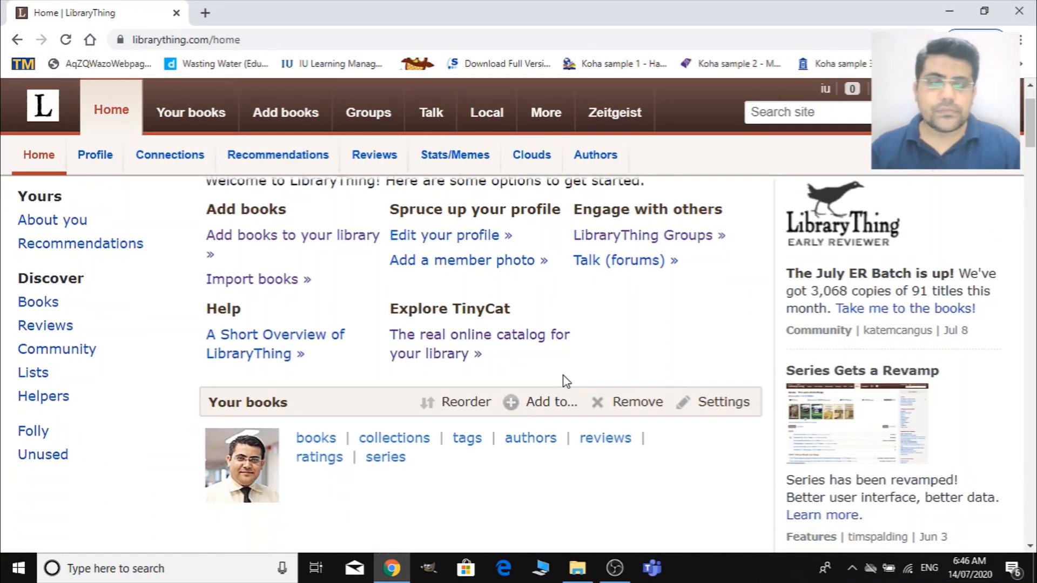
scroll(685, 441, "down", 1)
scroll(684, 440, "up", 2)
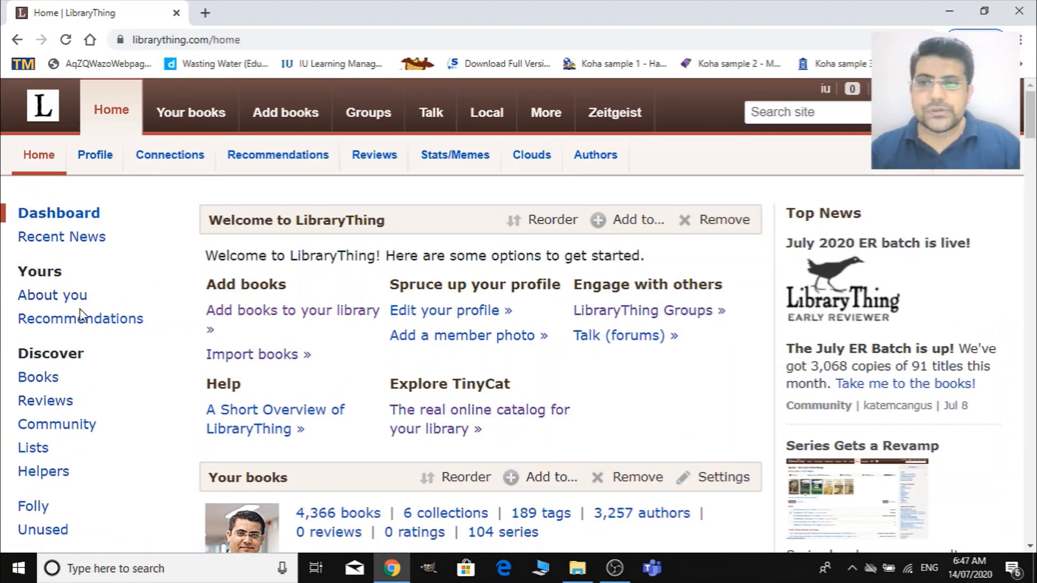
Step: Open the member profile and review its tags, media, personal details, recent activity and members sharing the same books
left_click(102, 157)
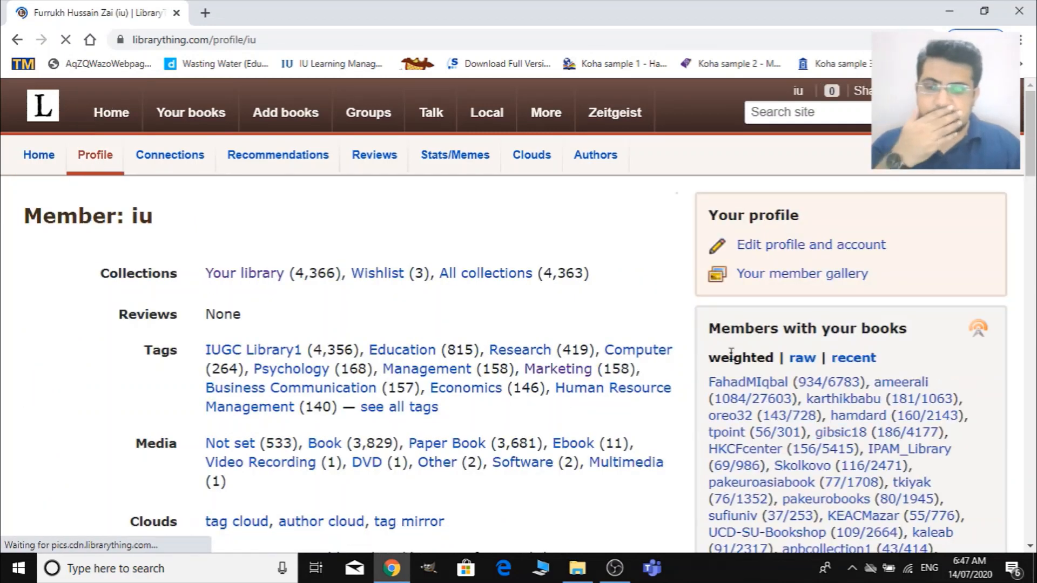
scroll(686, 465, "down", 3)
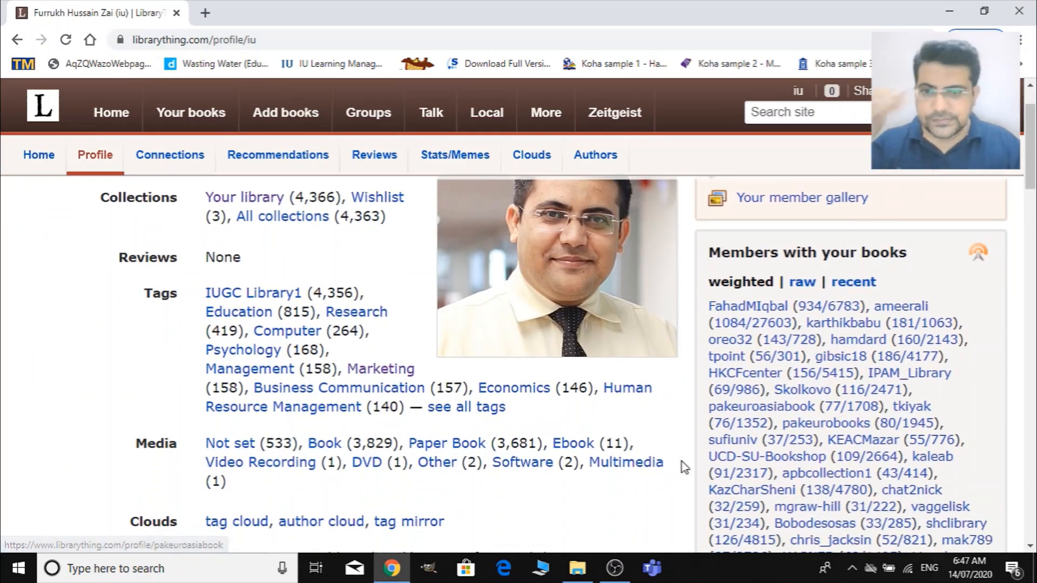
scroll(373, 491, "down", 9)
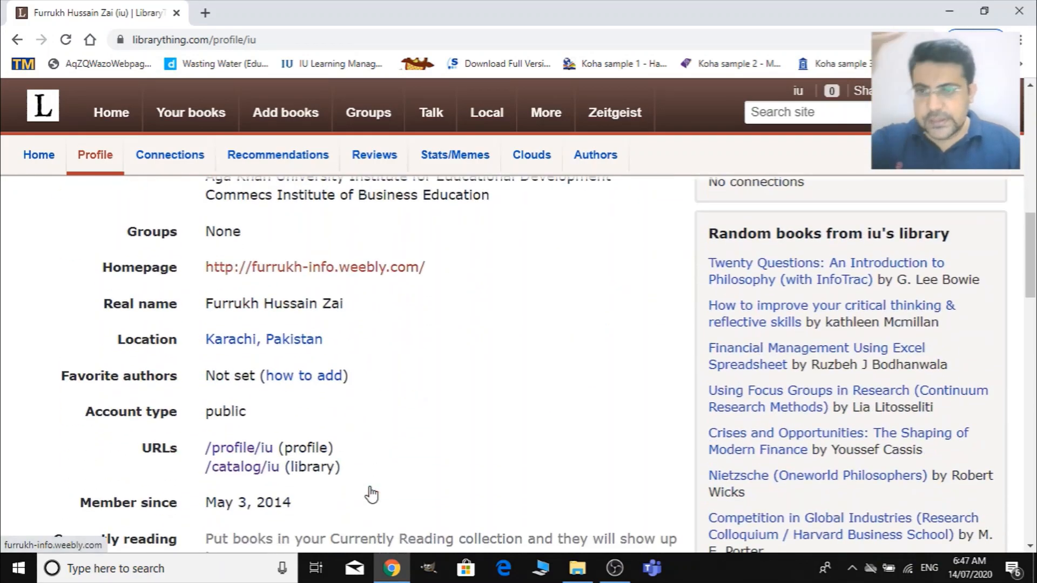
scroll(372, 489, "down", 10)
scroll(373, 484, "up", 16)
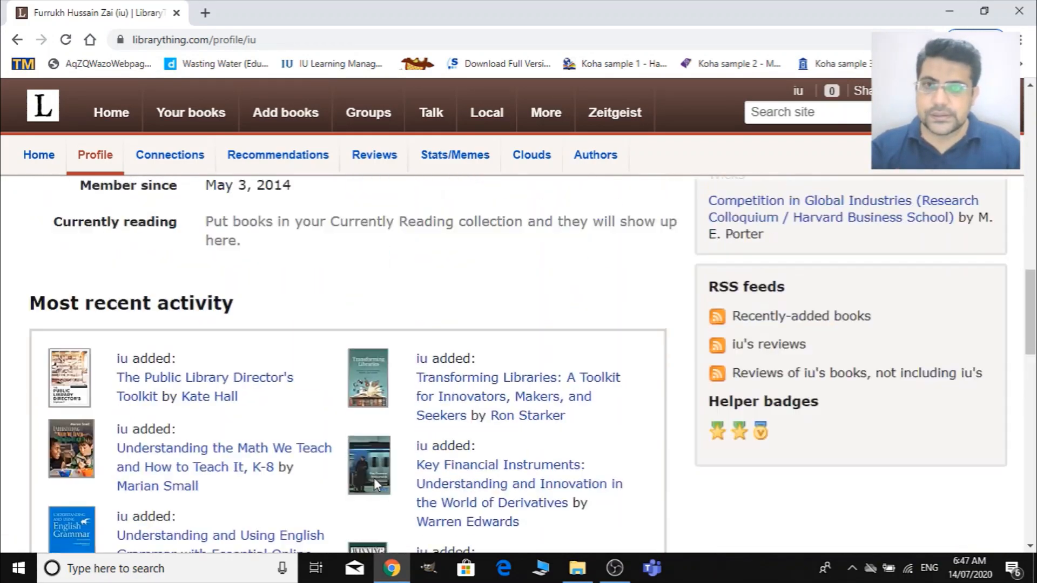
scroll(376, 482, "up", 8)
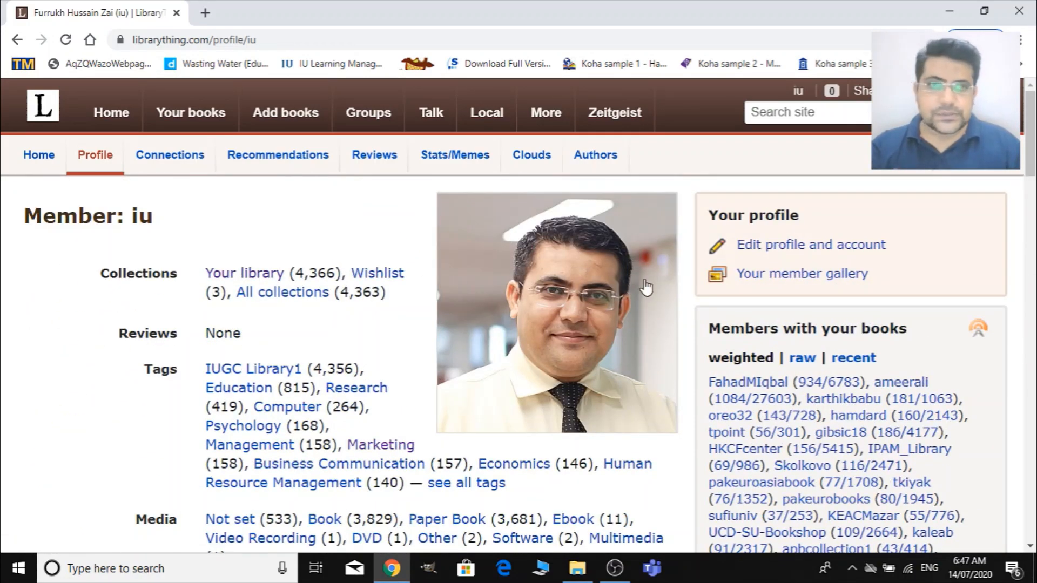
Step: Open the profile for editing, enlarge the page to 175%, and change the number of years in the About me text to 20
left_click(798, 250)
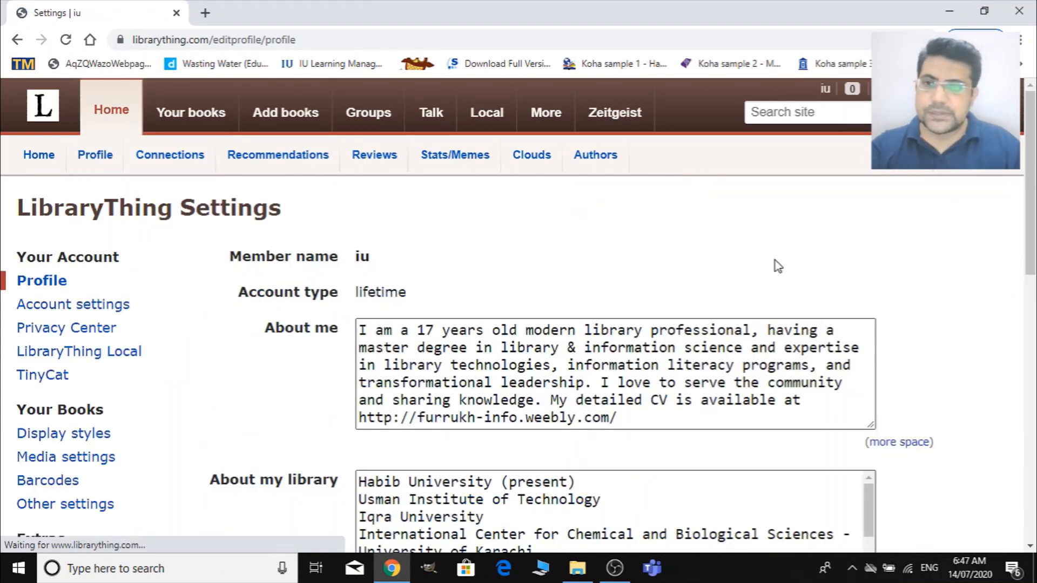
scroll(515, 307, "down", 1)
scroll(460, 385, "up", 1)
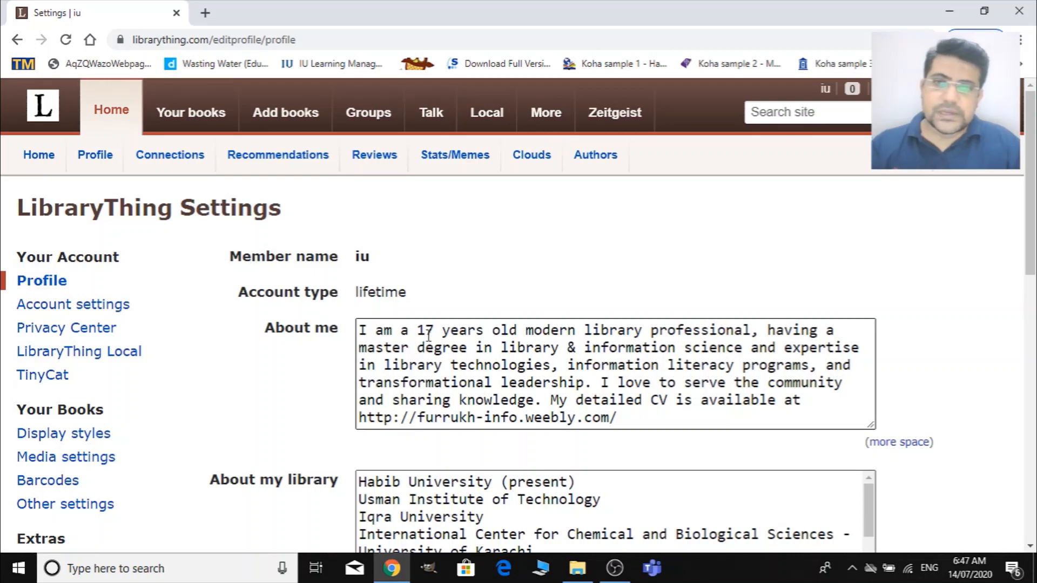
key("ctrl+plus")
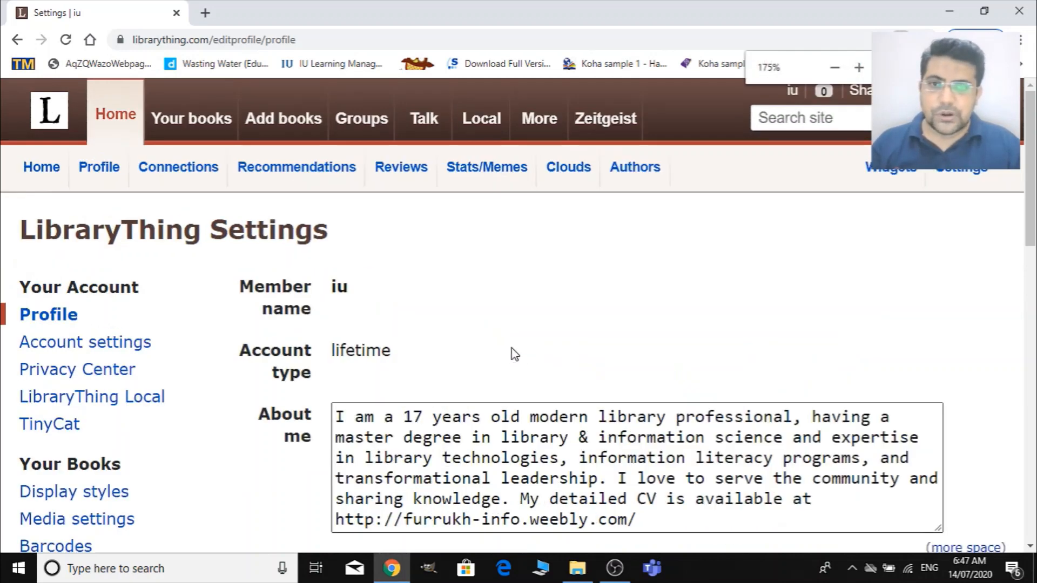
scroll(514, 352, "down", 1)
left_click(426, 339)
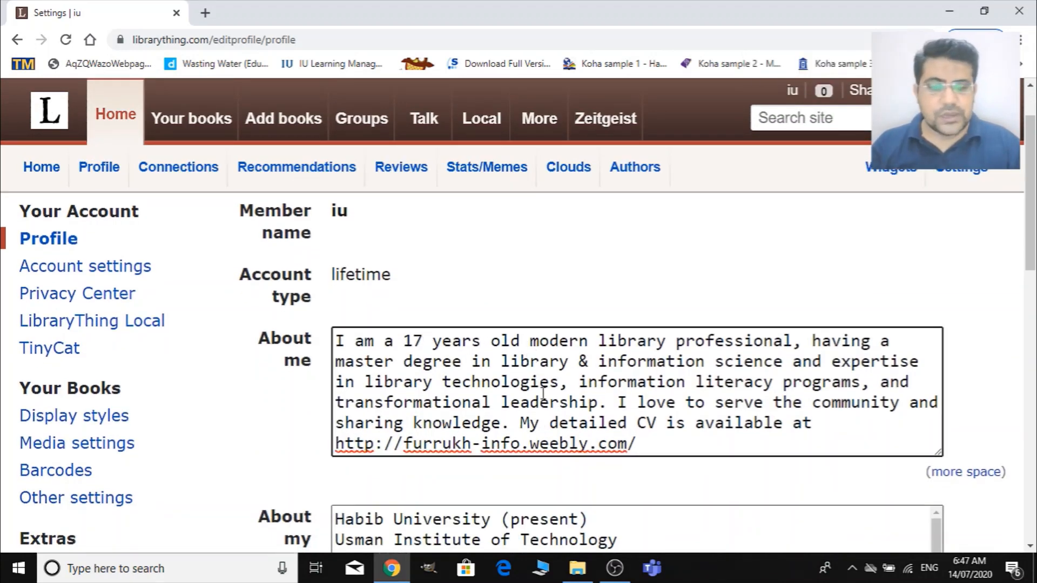
key("shift+Left")
key("shift+Left")
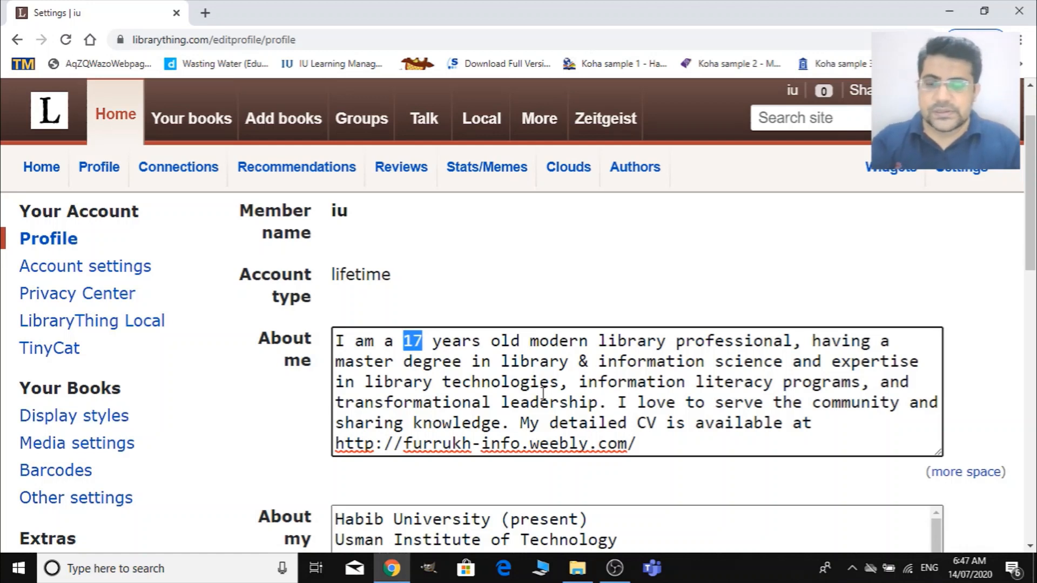
type("20")
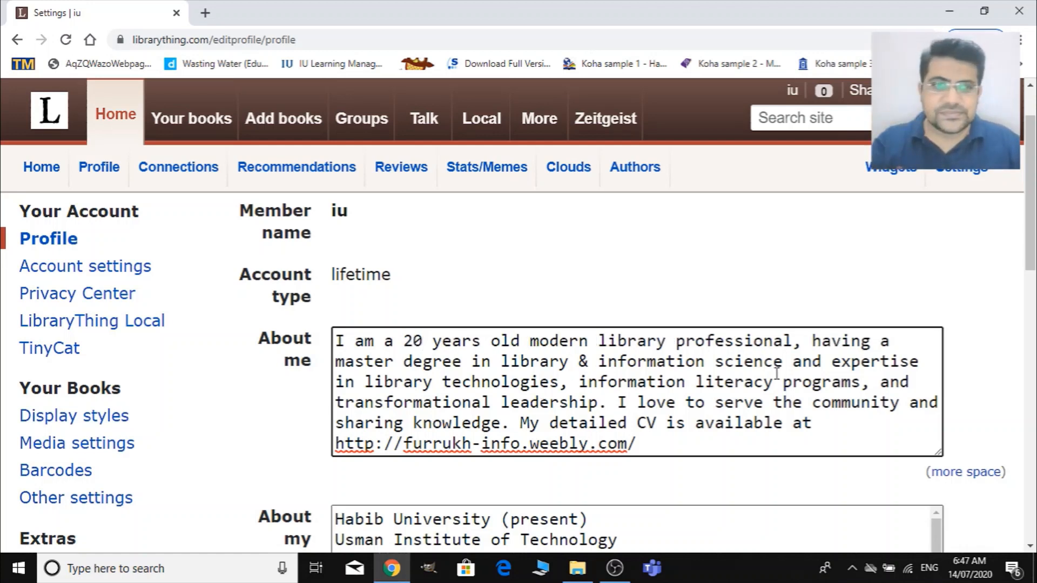
Step: In the About my library text, remove "(present)" from Habib University and add "Aga Khan University (Present)" as a new first line
scroll(691, 396, "down", 3)
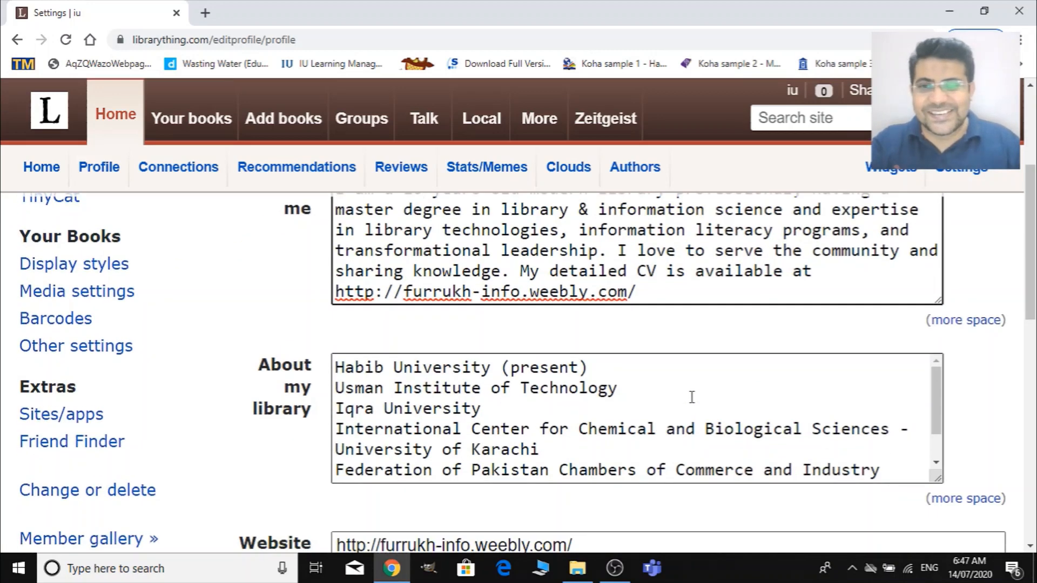
scroll(690, 398, "down", 1)
scroll(552, 436, "up", 1)
scroll(552, 437, "up", 1)
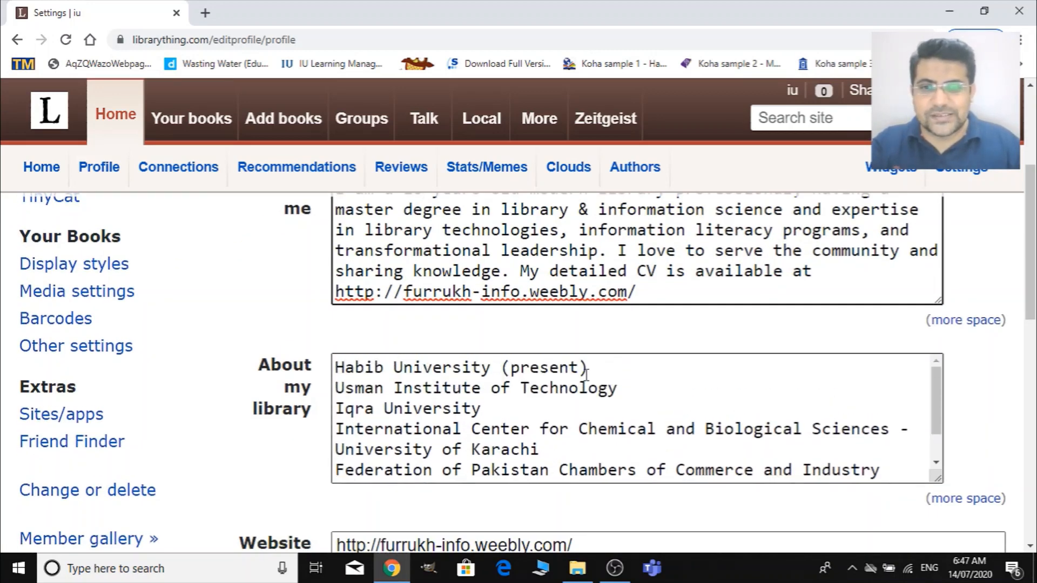
left_click_drag(586, 372, 505, 373)
key("BackSpace")
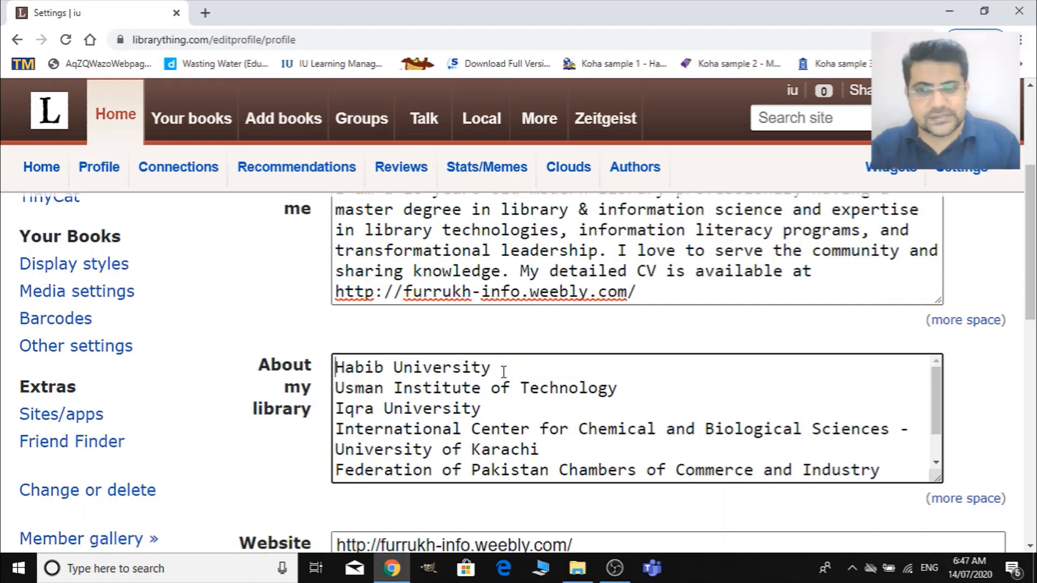
key("Return")
key("Up")
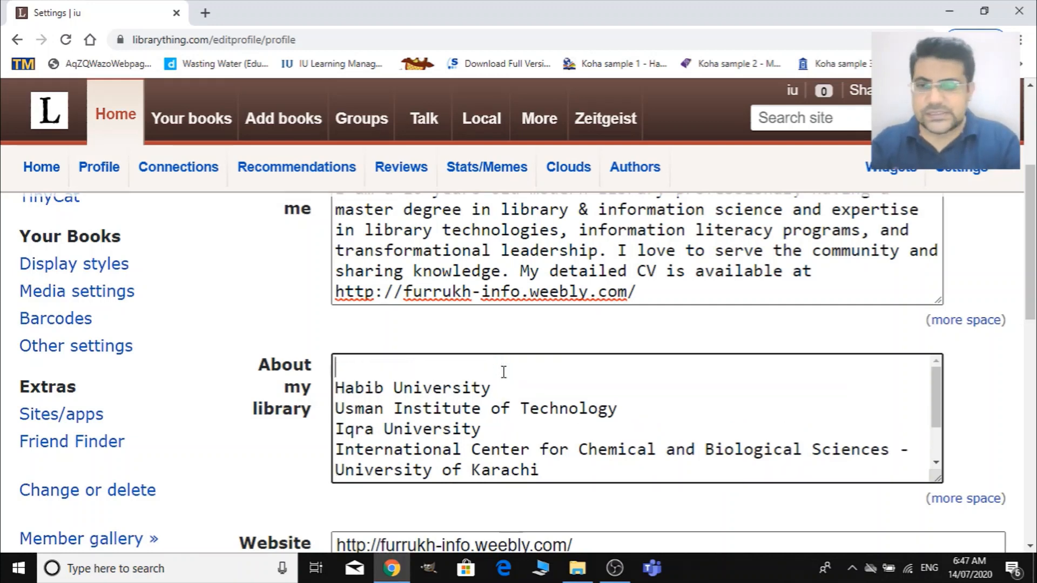
type("Aga ")
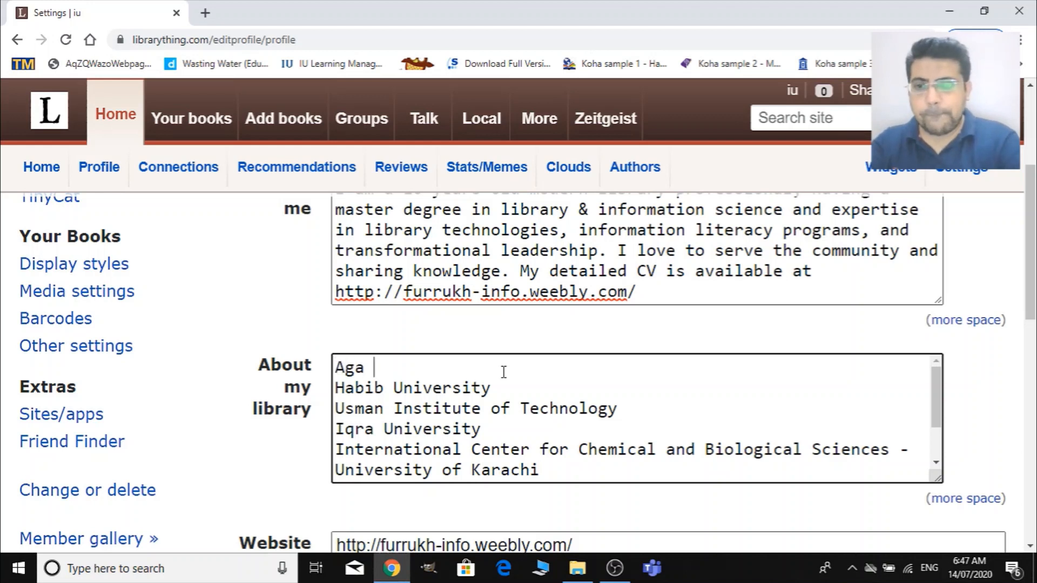
type("Khan")
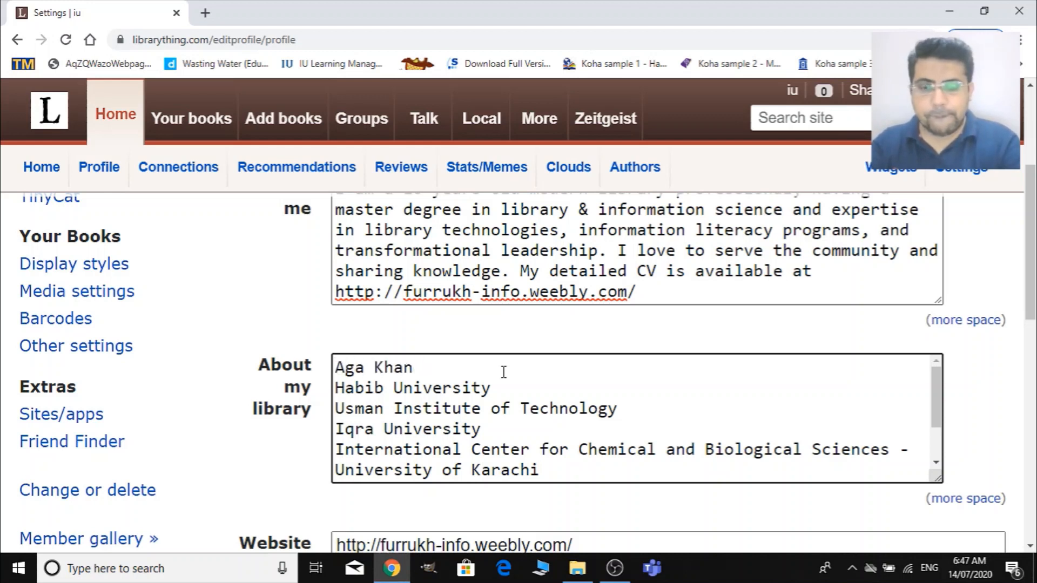
type(" University")
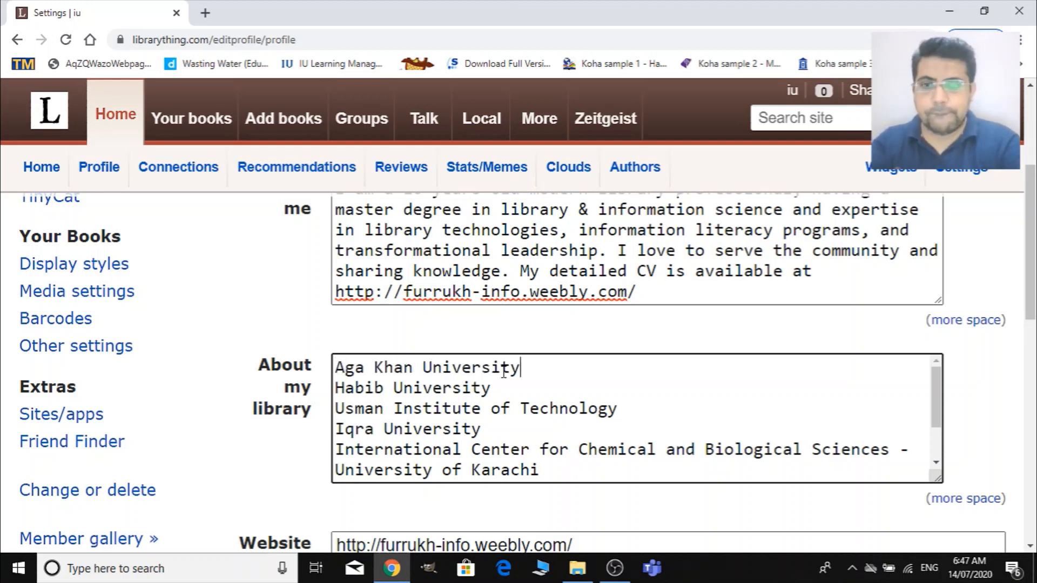
type(" (Present")
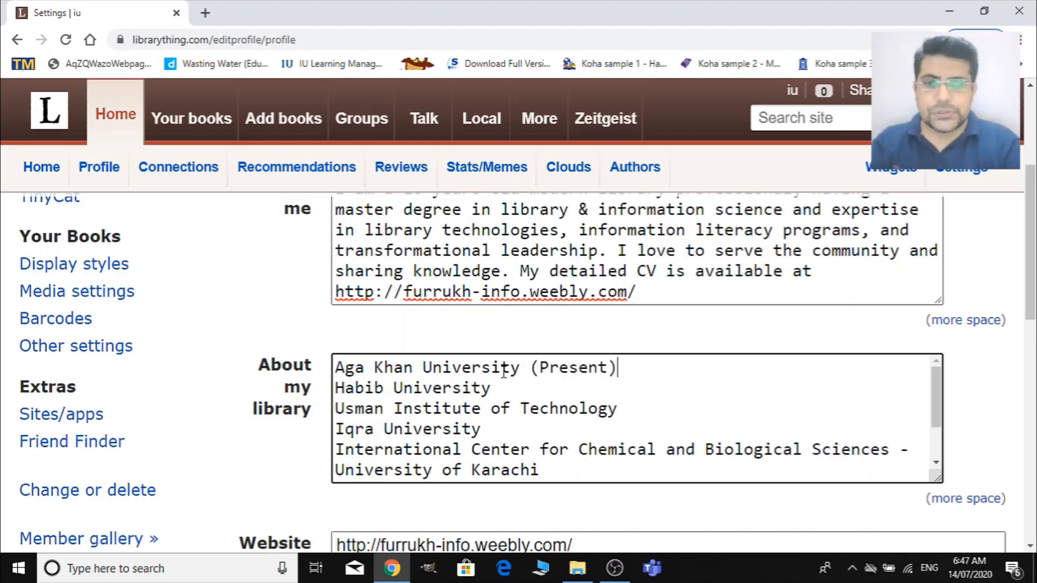
scroll(518, 331, "down", 5)
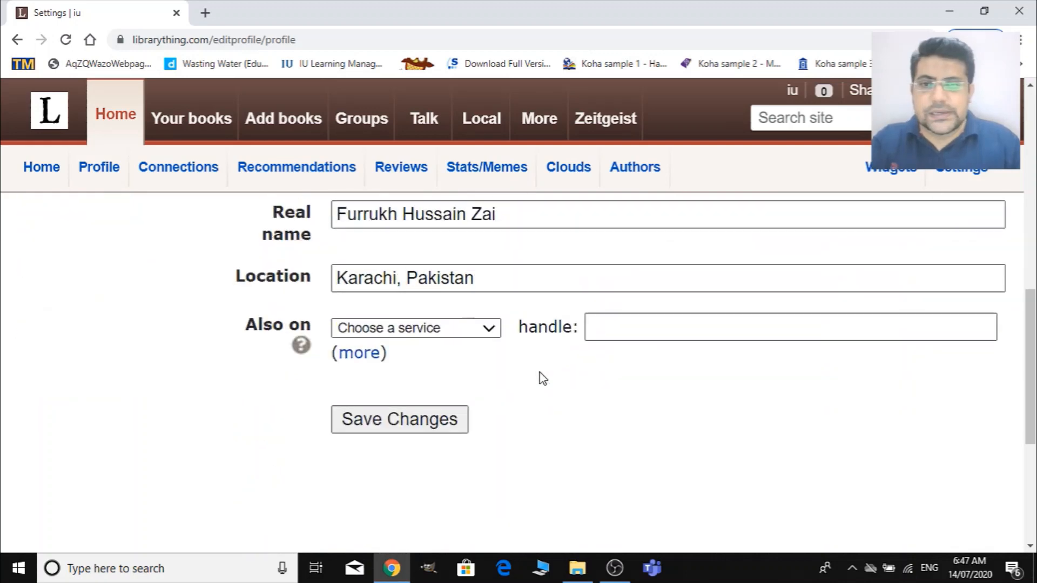
scroll(542, 377, "up", 1)
scroll(562, 378, "up", 1)
left_click_drag(643, 248, 264, 217)
type("ht")
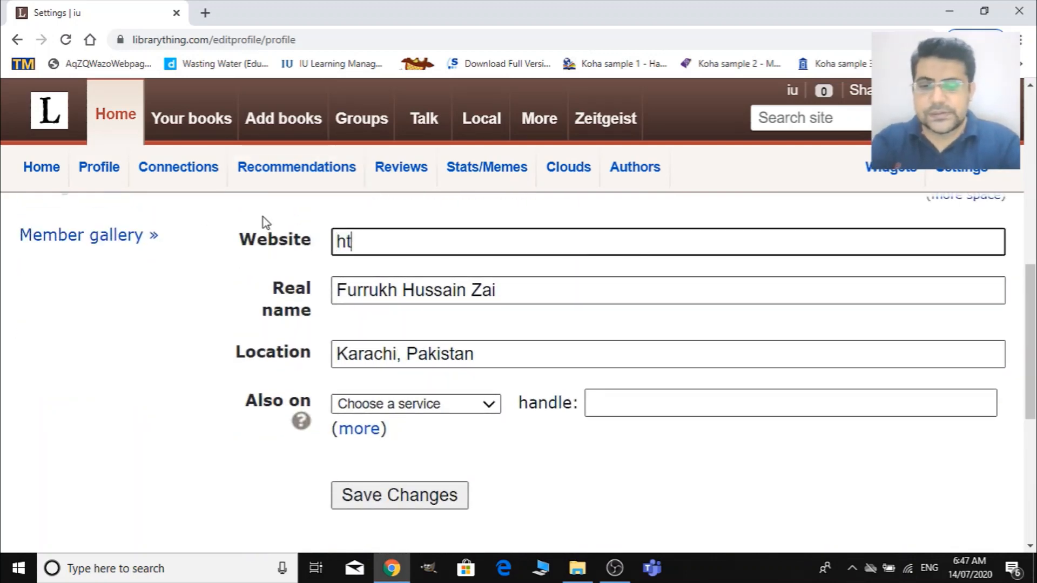
type("tps://")
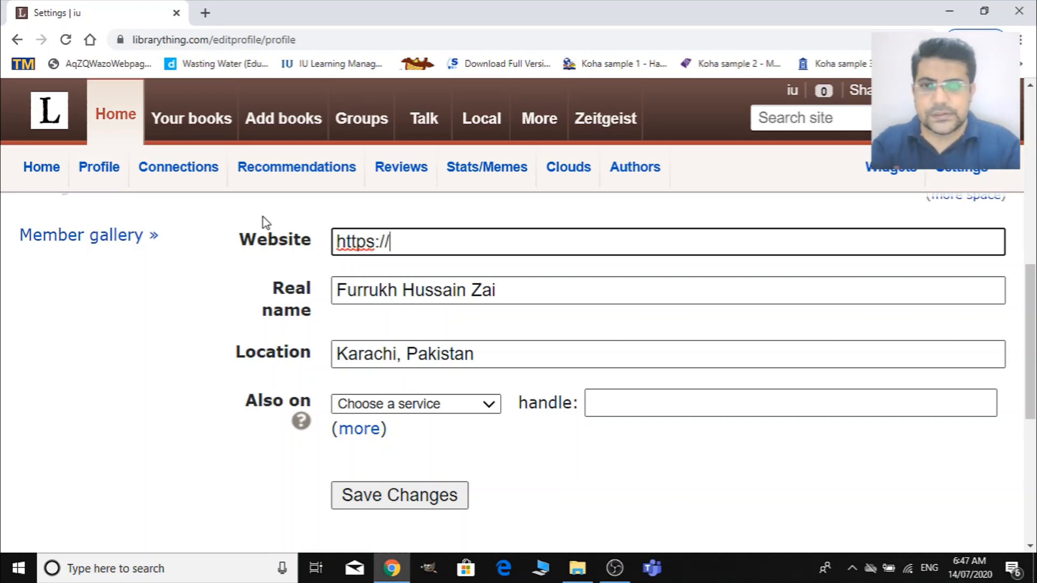
type("yo")
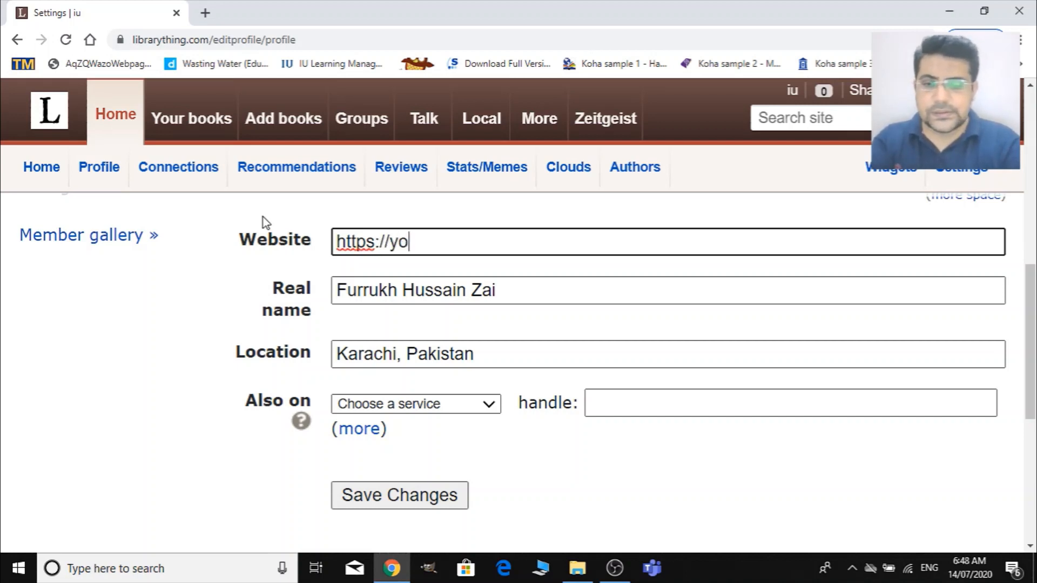
type("utube")
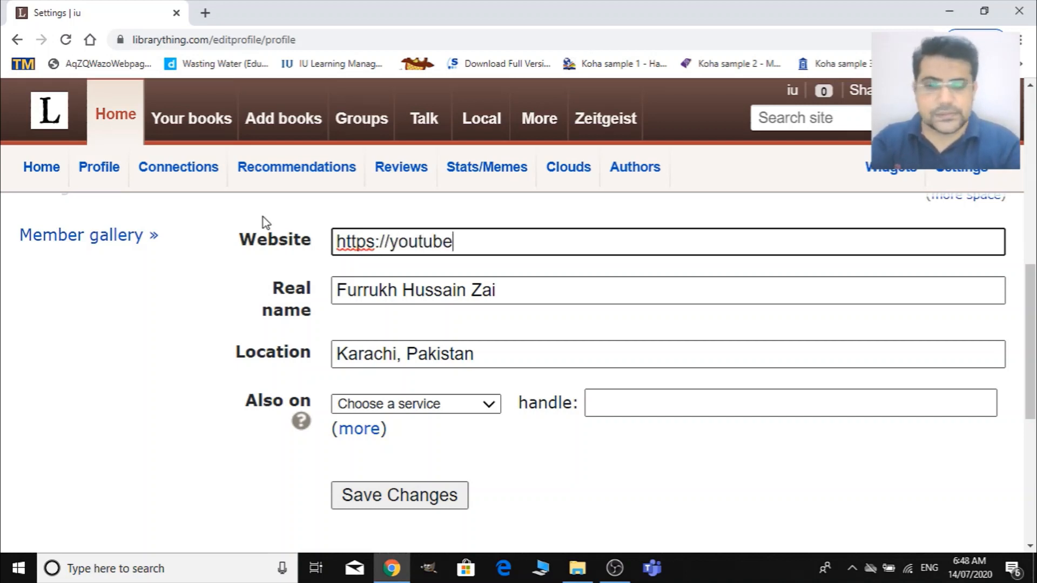
type(".com/c/rafli")
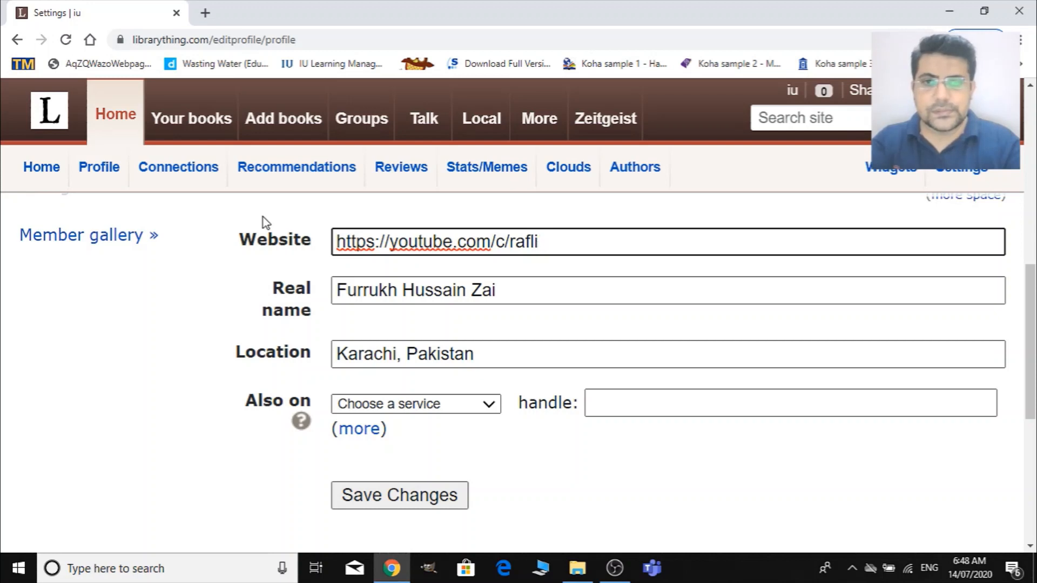
type("mts")
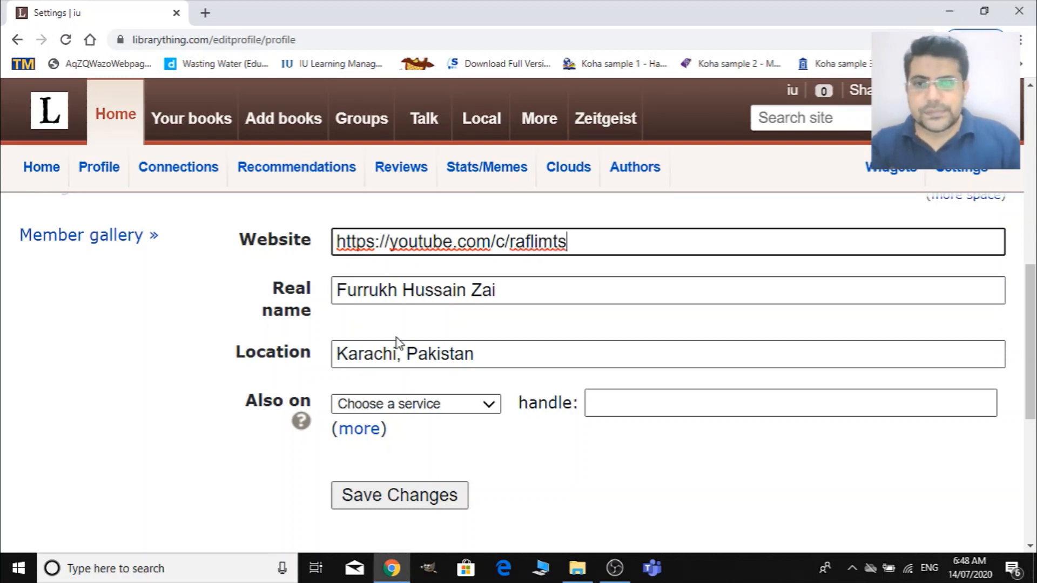
Step: View the services offered under Also on without choosing one, and save the profile changes
scroll(400, 359, "down", 1)
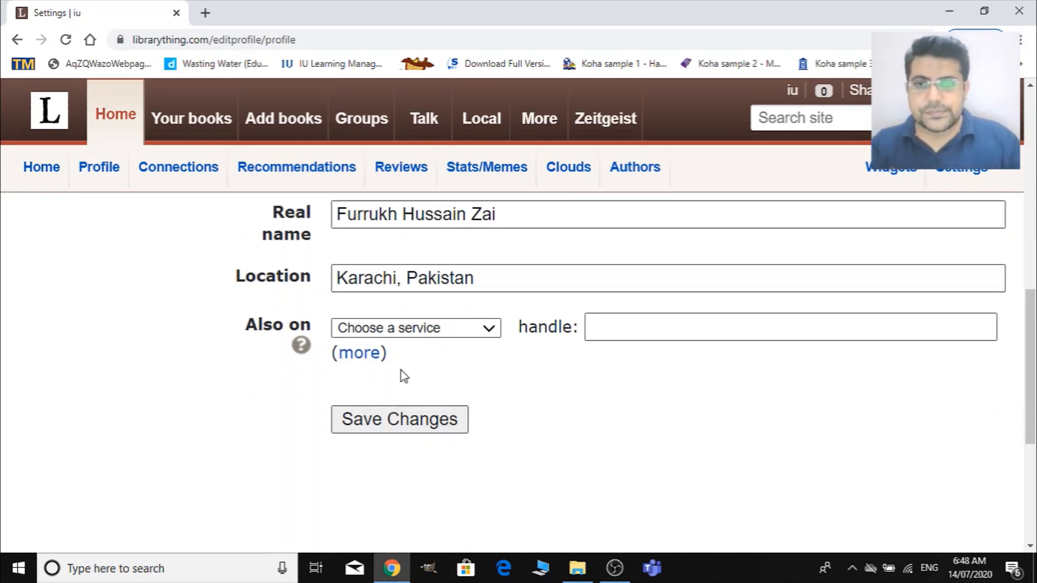
left_click(451, 328)
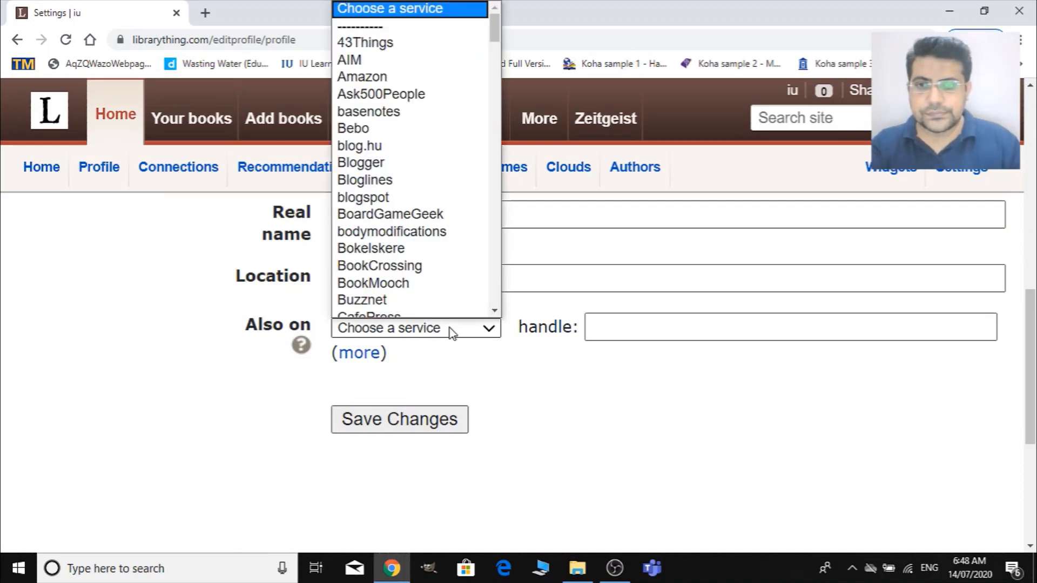
left_click(451, 329)
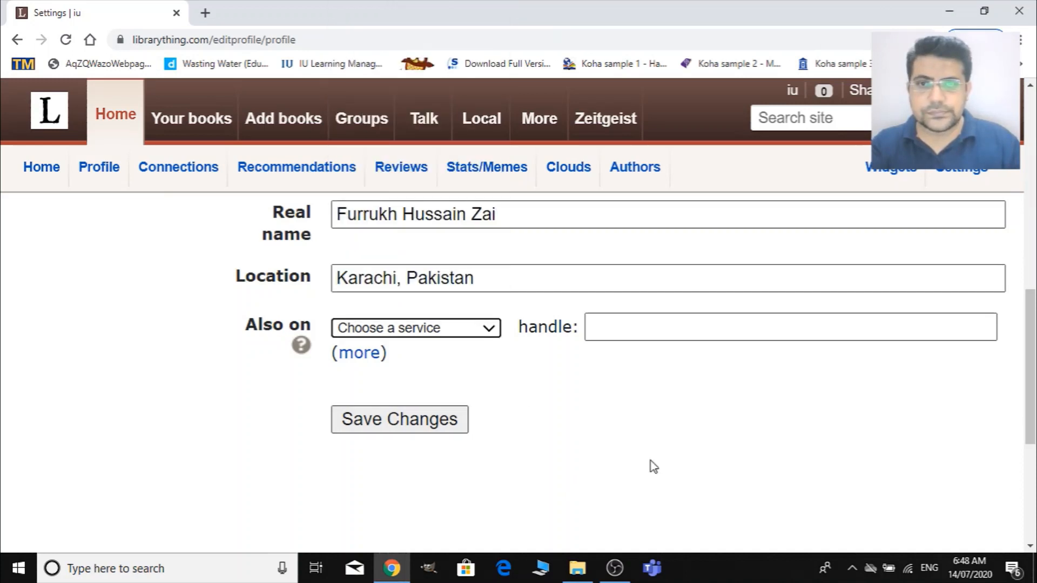
scroll(654, 463, "down", 2)
left_click(447, 270)
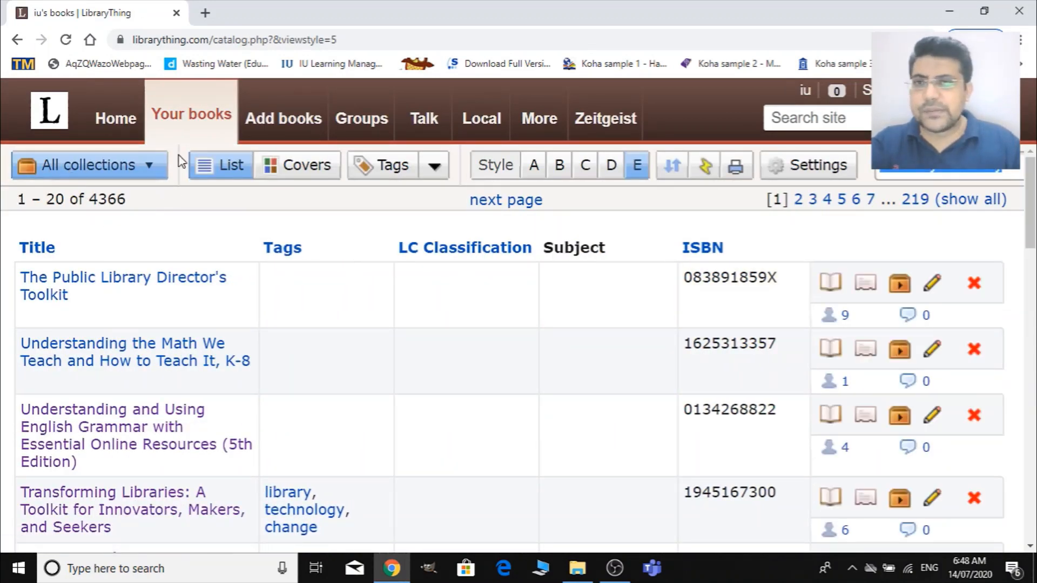
Step: Return to the home dashboard and review its welcome options, Your books, Recently Added, collections, tags and Discover sections
left_click(119, 121)
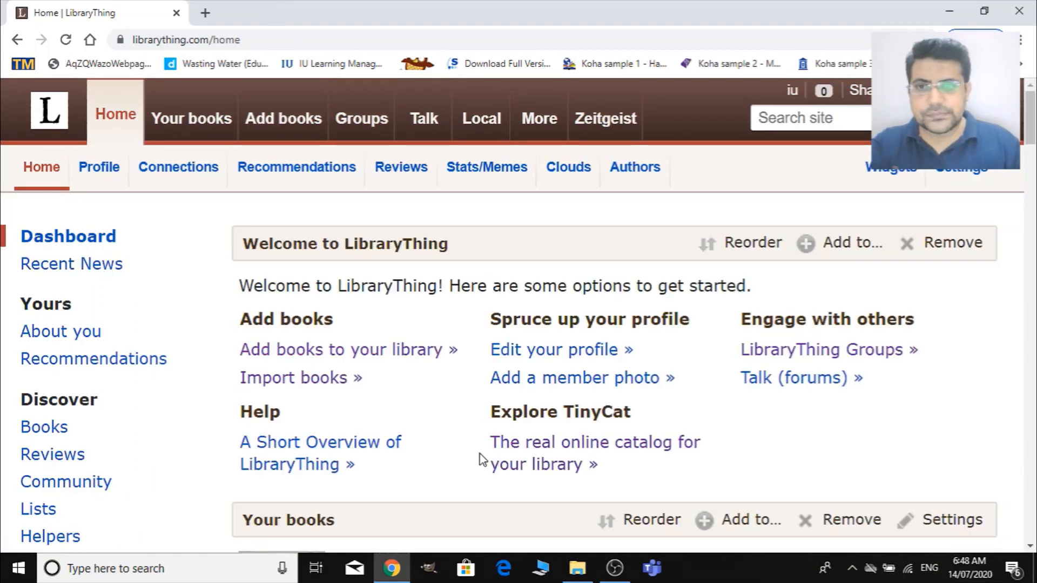
scroll(482, 459, "down", 4)
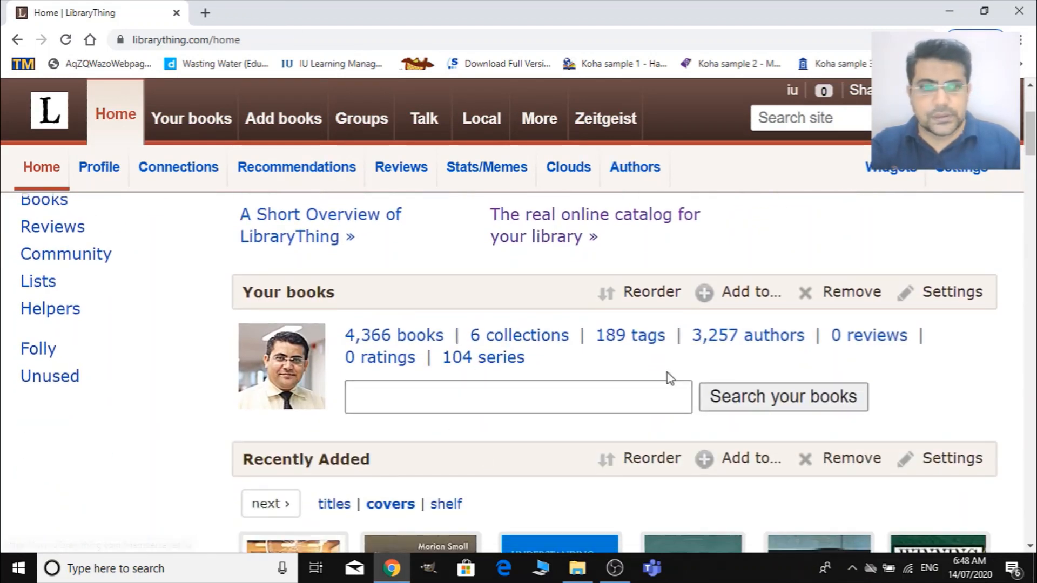
scroll(666, 375, "down", 3)
scroll(668, 378, "up", 3)
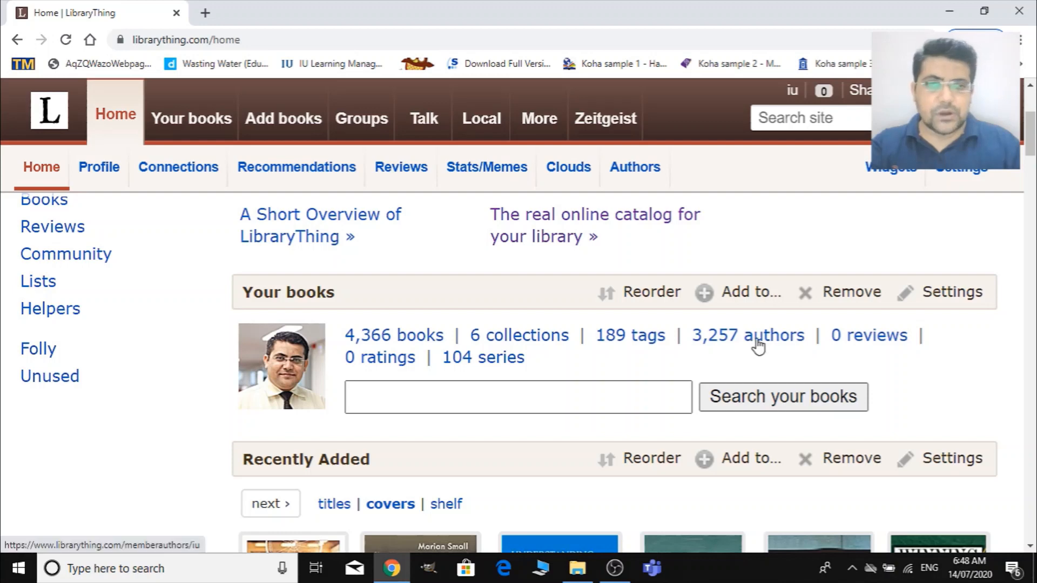
scroll(652, 409, "down", 3)
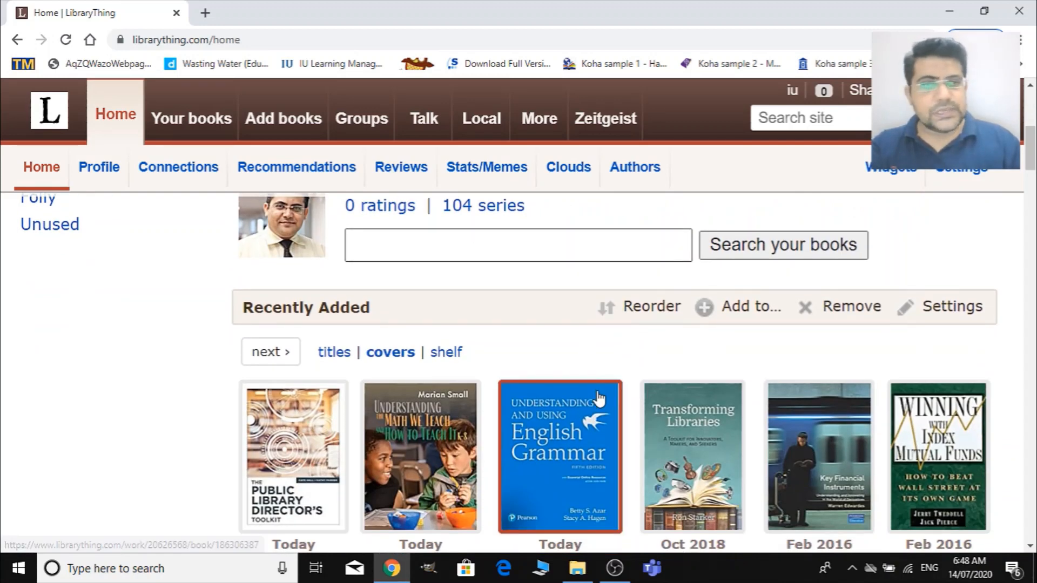
scroll(597, 399, "down", 12)
scroll(606, 403, "up", 2)
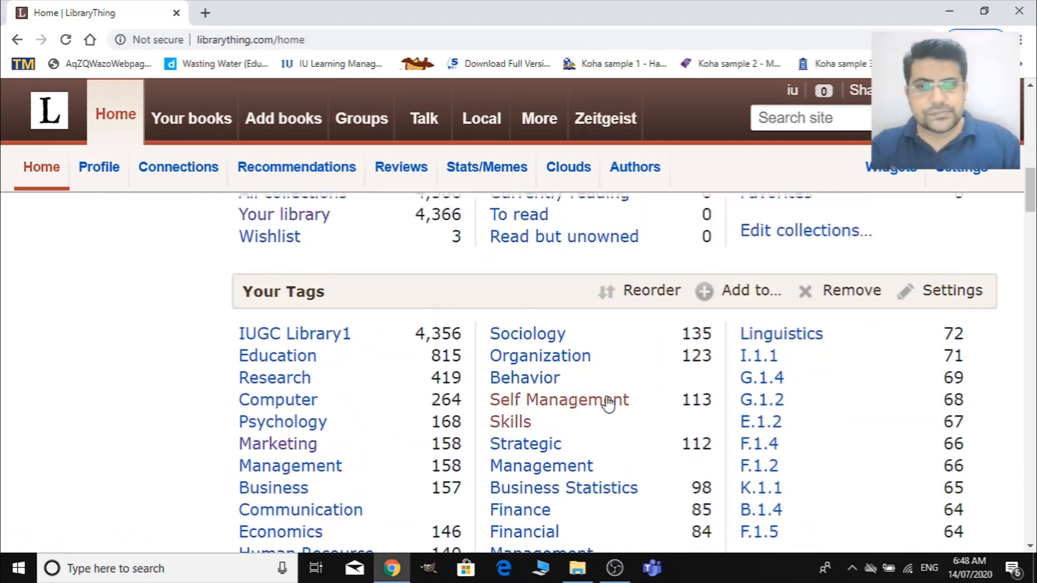
scroll(606, 402, "down", 10)
scroll(610, 403, "down", 15)
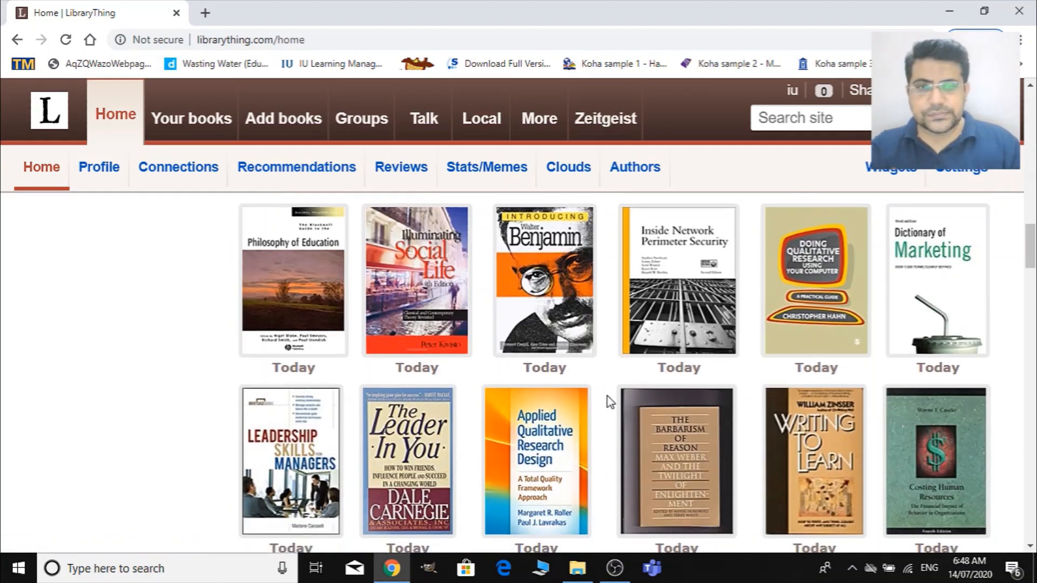
scroll(614, 393, "up", 8)
scroll(614, 393, "up", 20)
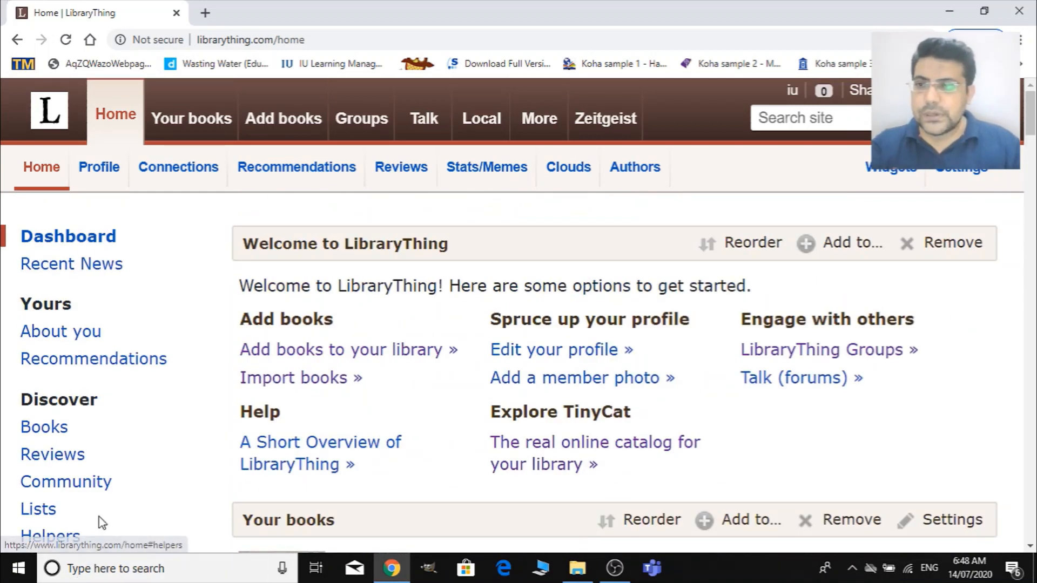
scroll(124, 491, "down", 3)
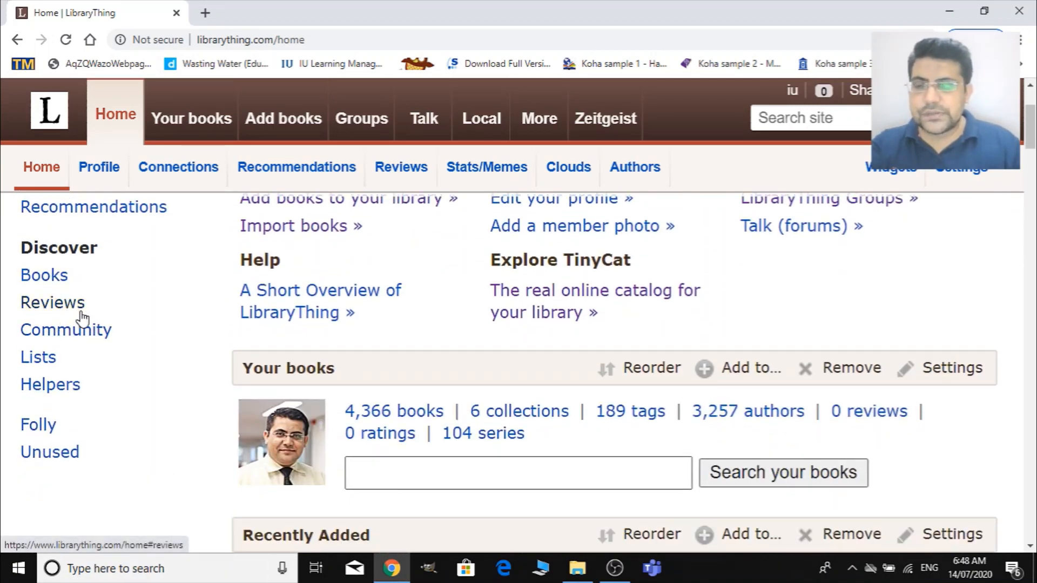
scroll(655, 363, "up", 3)
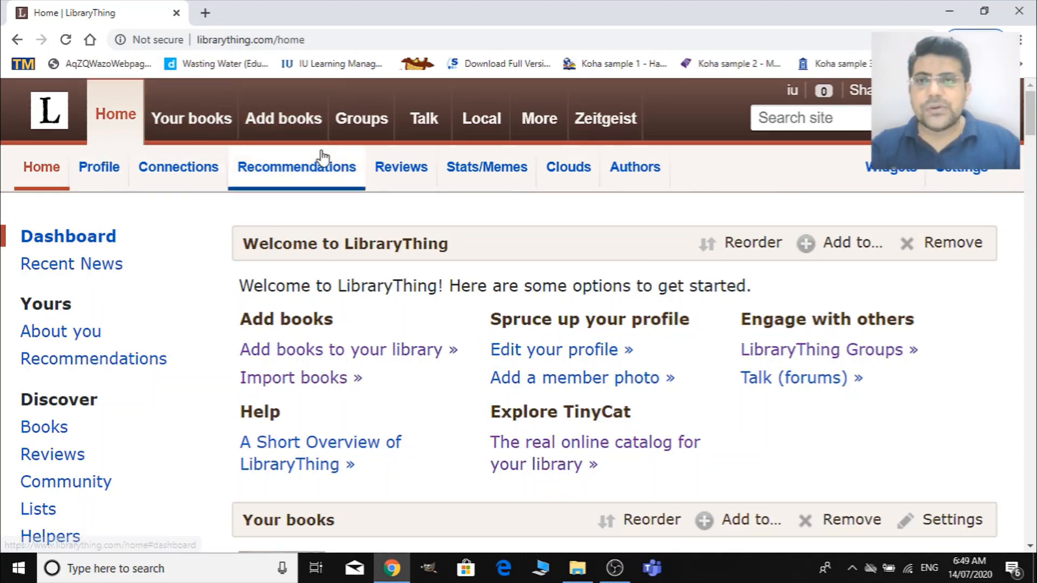
Step: Open the Add books page and examine its search, tag, collection, source and manual or import options
left_click(296, 124)
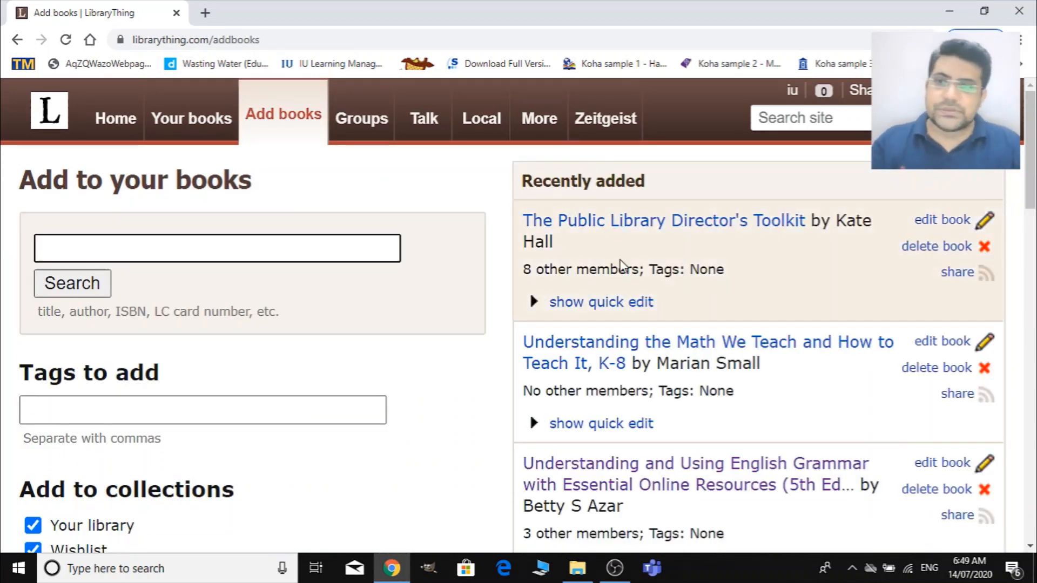
scroll(404, 276, "down", 10)
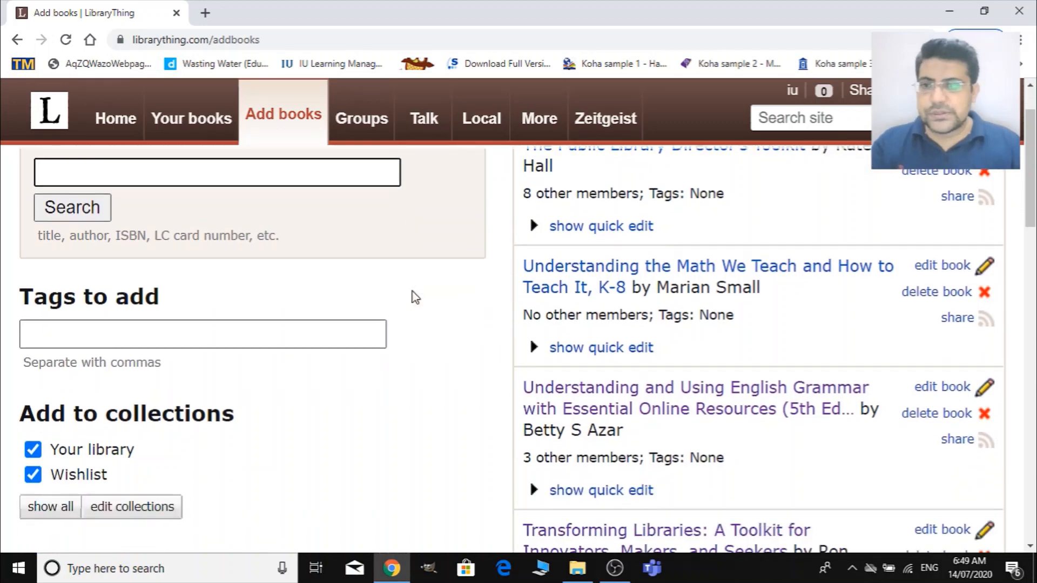
scroll(189, 430, "up", 3)
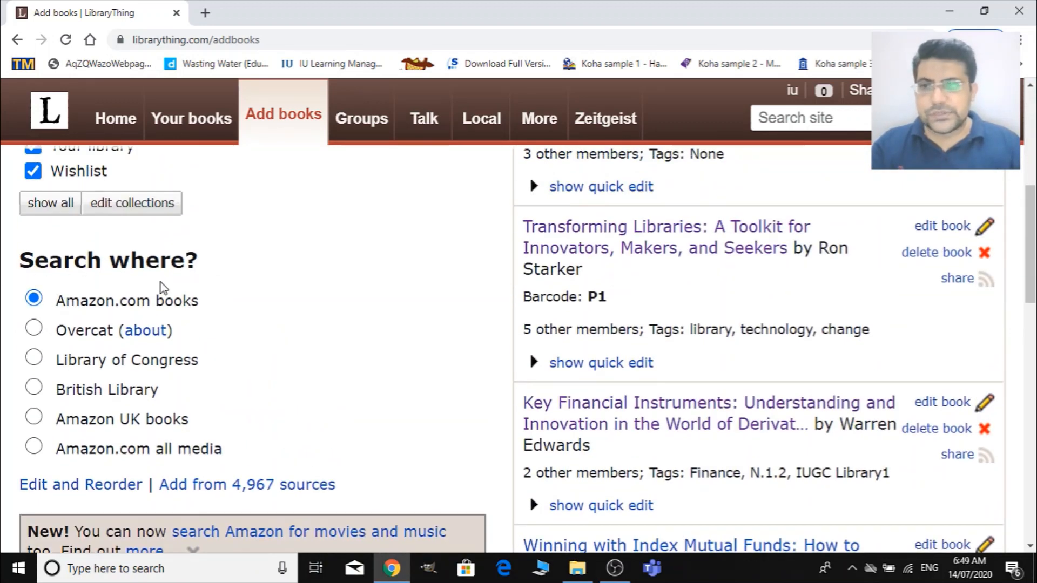
scroll(140, 325, "down", 1)
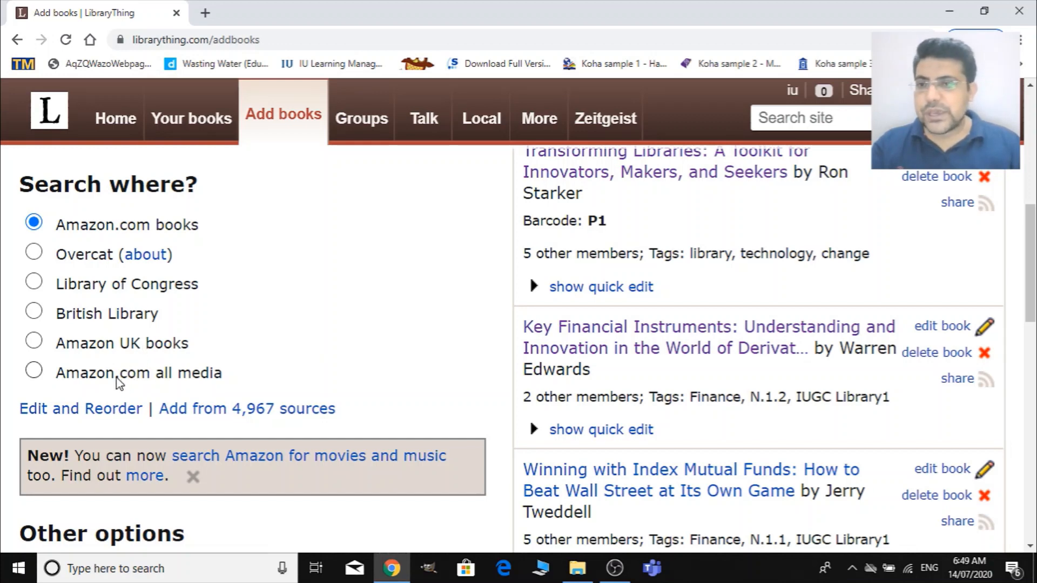
scroll(264, 413, "down", 1)
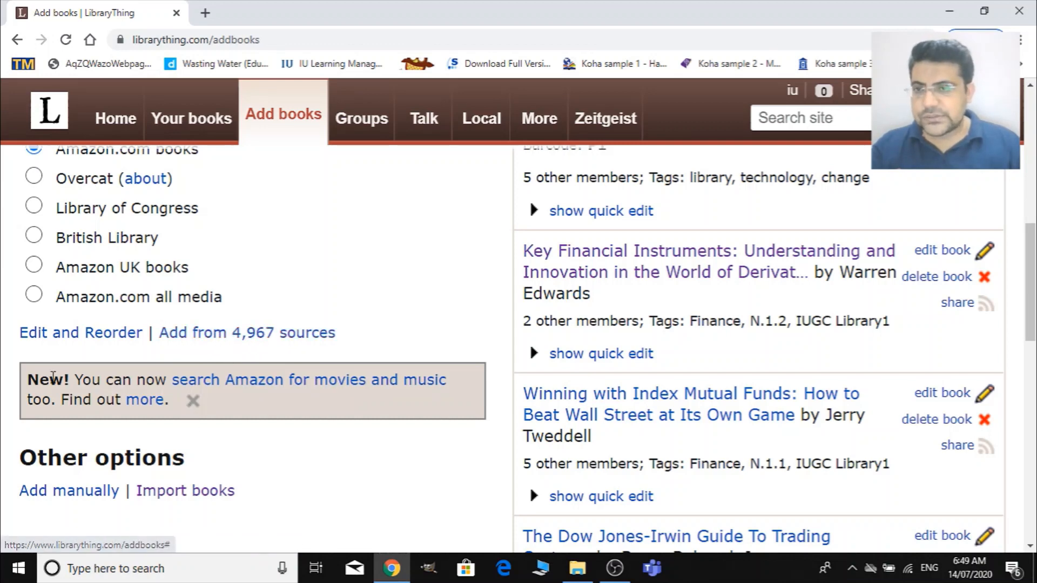
scroll(207, 440, "down", 3)
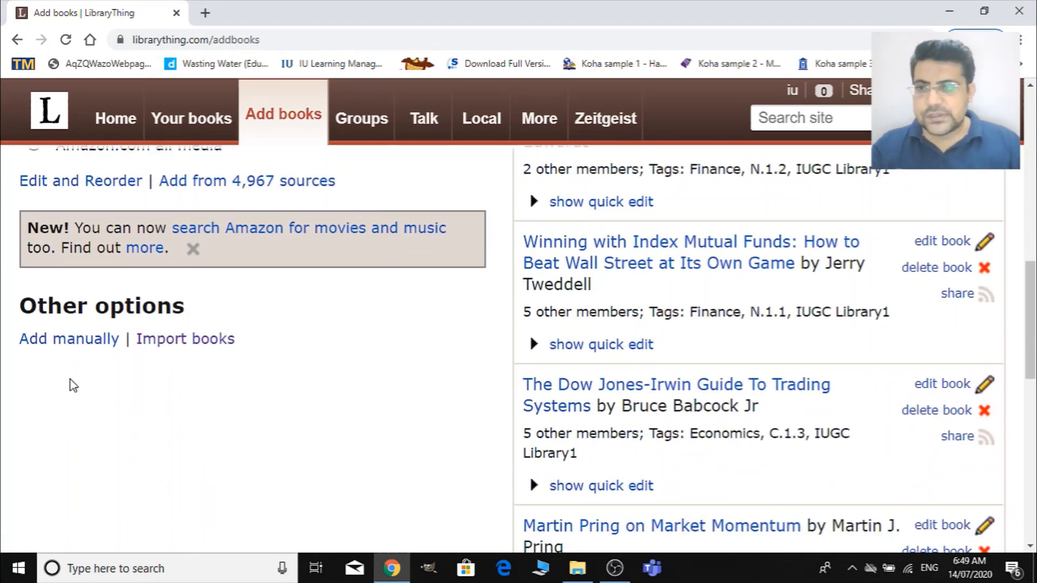
scroll(265, 372, "up", 5)
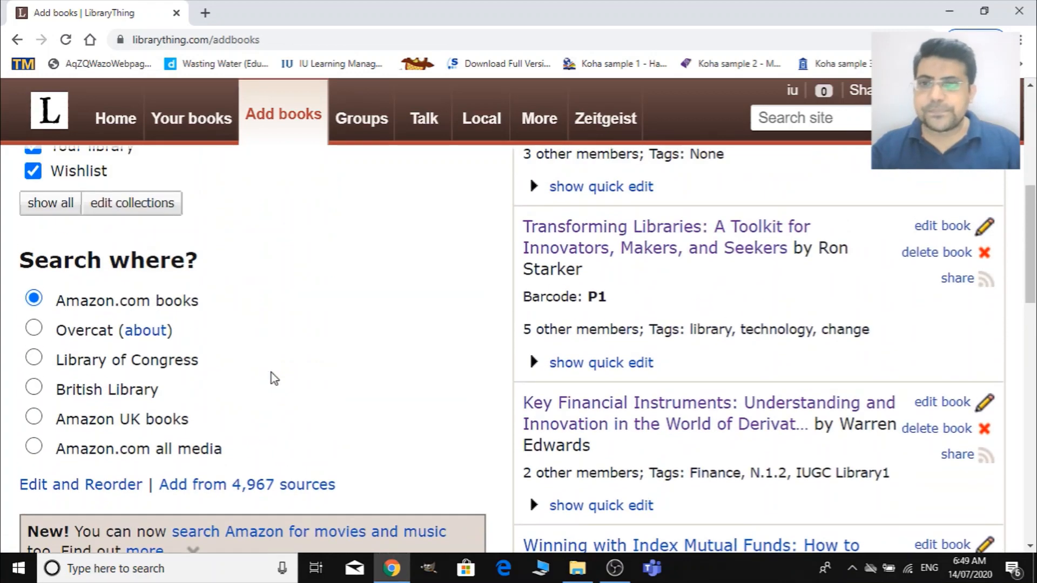
Step: Search Amazon.com books for "library technology" from the Add books page
scroll(271, 373, "up", 5)
scroll(195, 378, "down", 3)
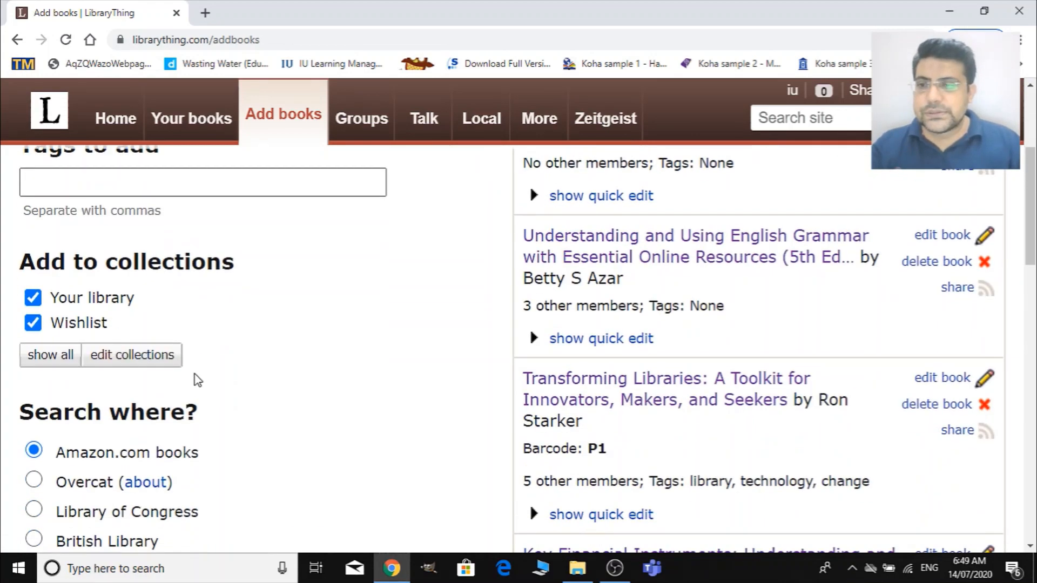
scroll(197, 381, "down", 1)
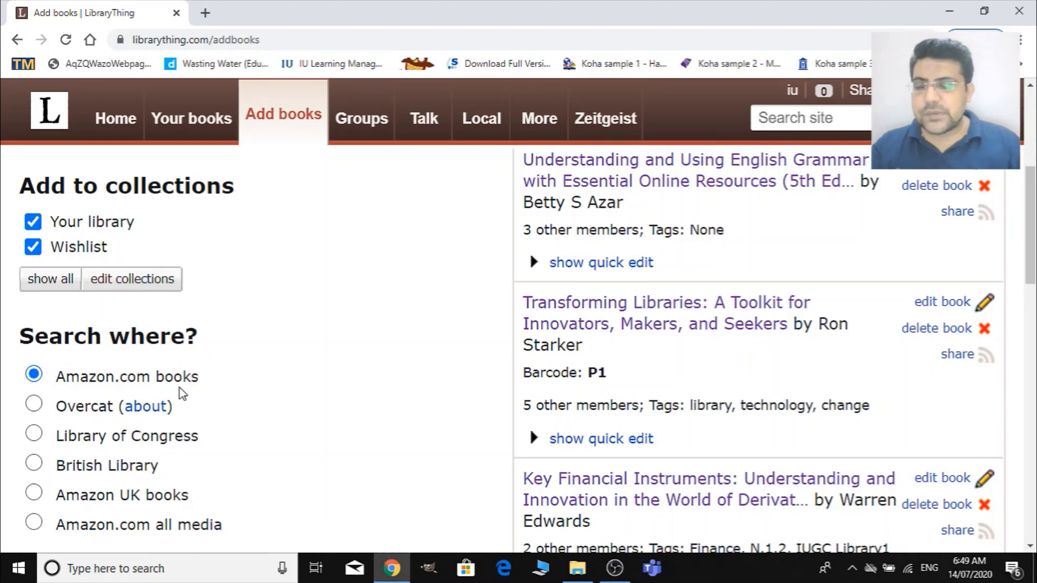
scroll(288, 387, "up", 3)
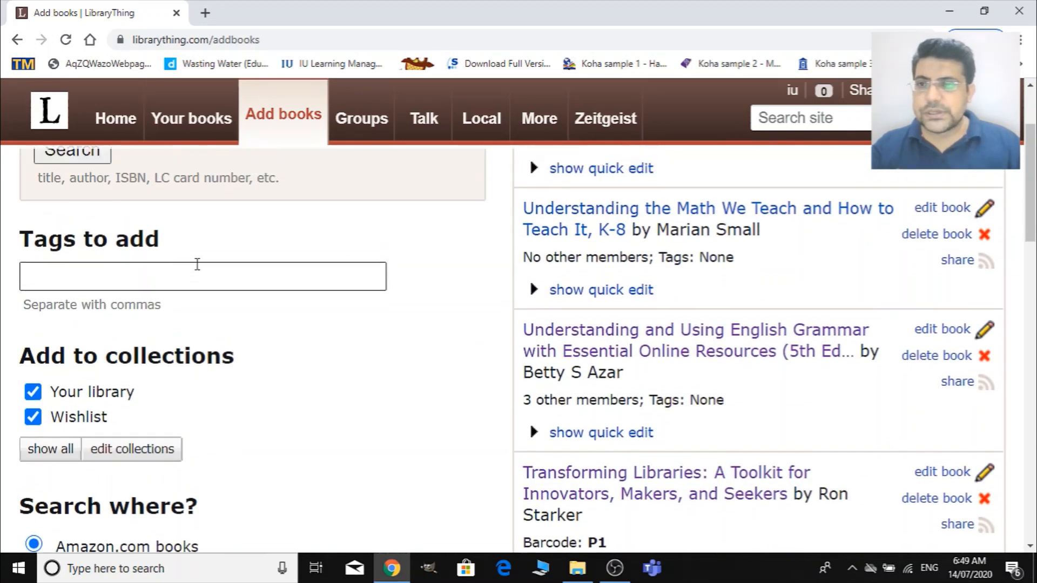
scroll(197, 265, "up", 2)
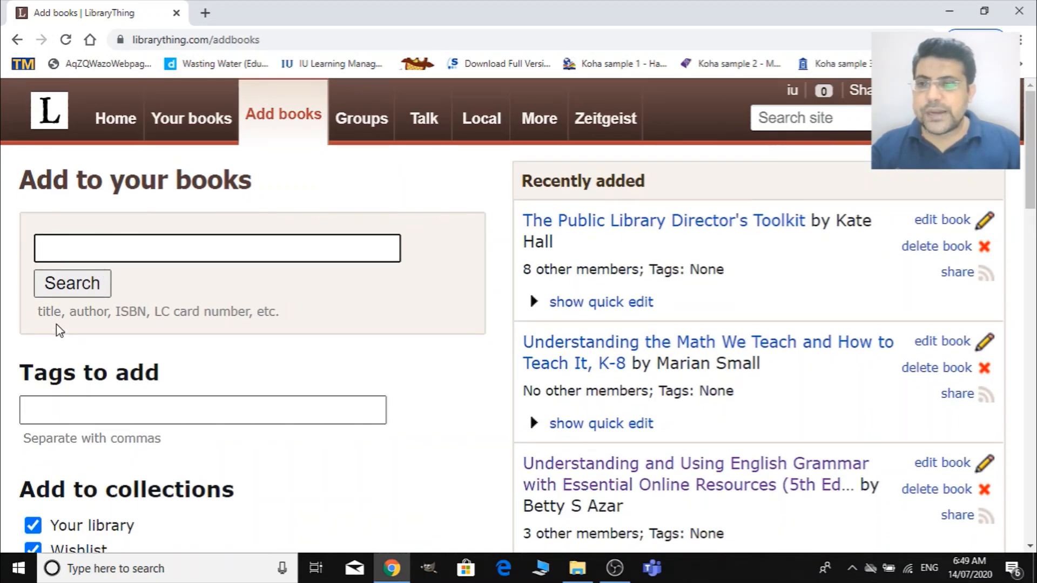
key("ctrl+plus")
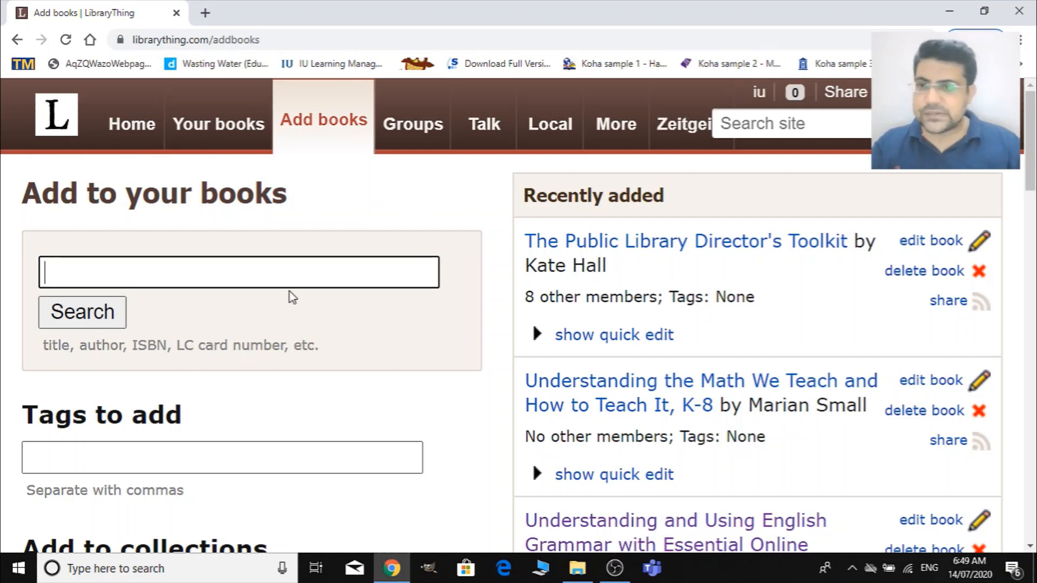
type("li")
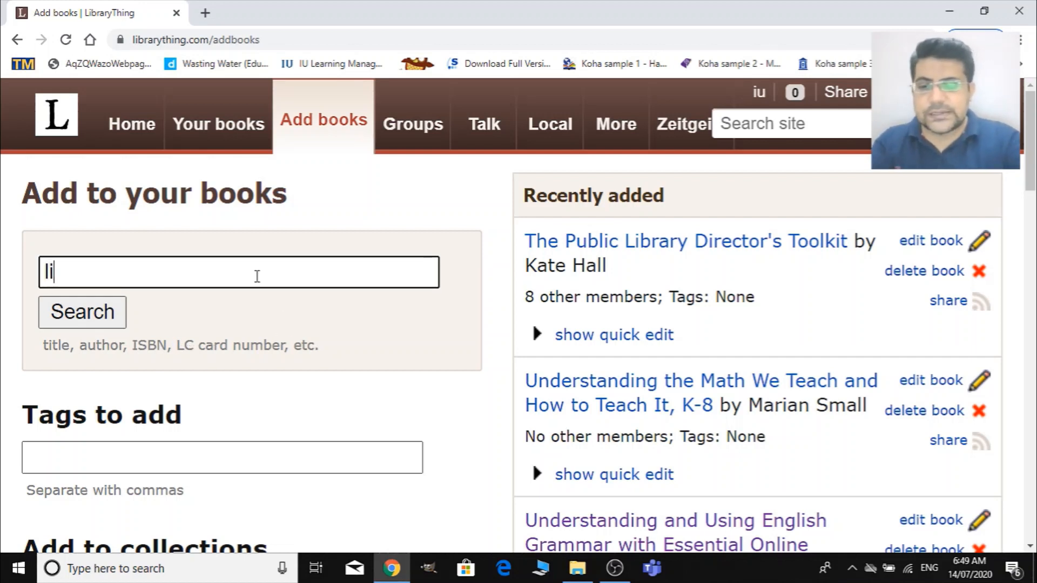
type("brary")
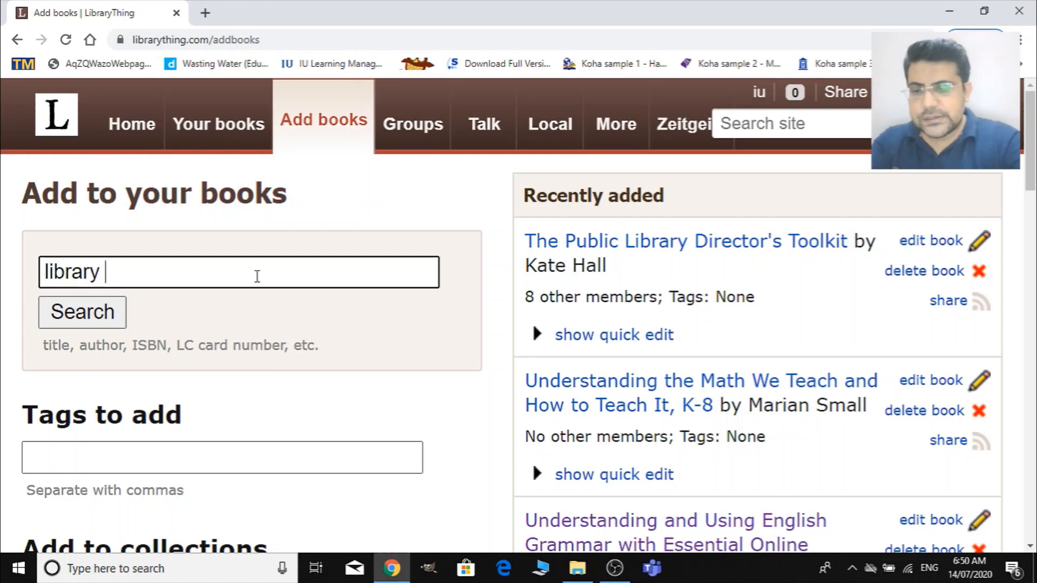
type("techno")
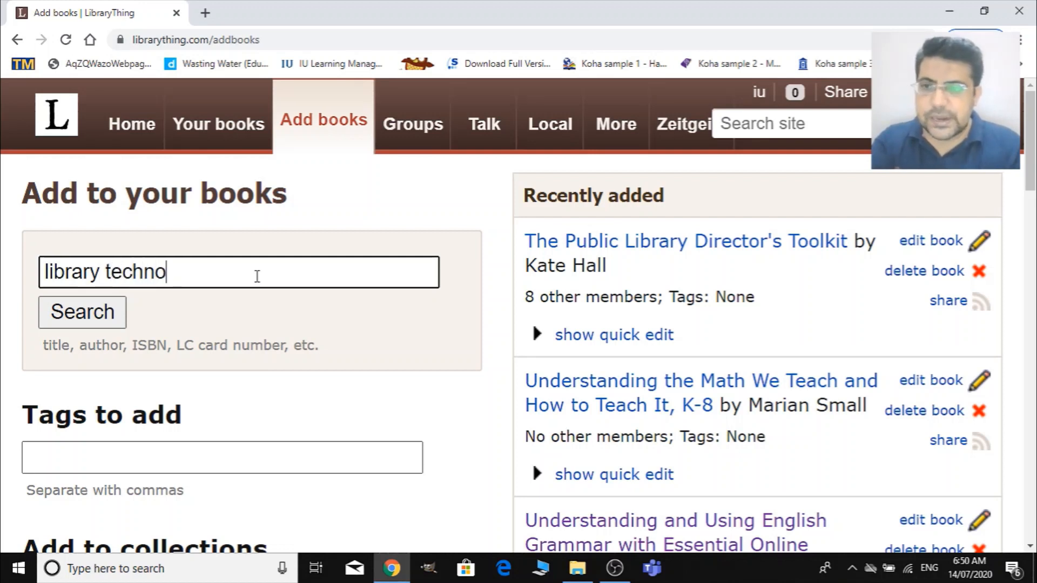
type("logy")
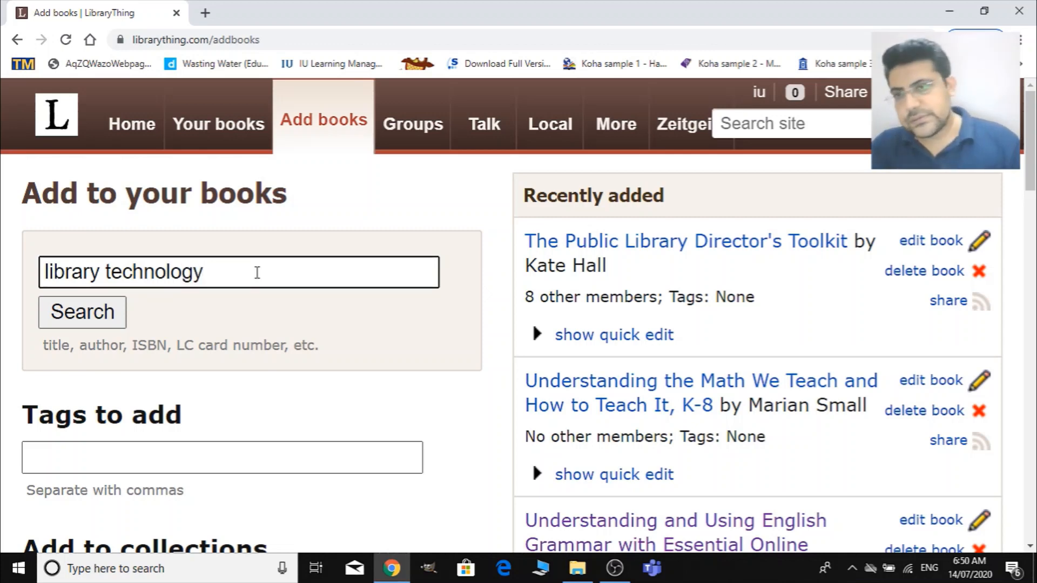
key("Return")
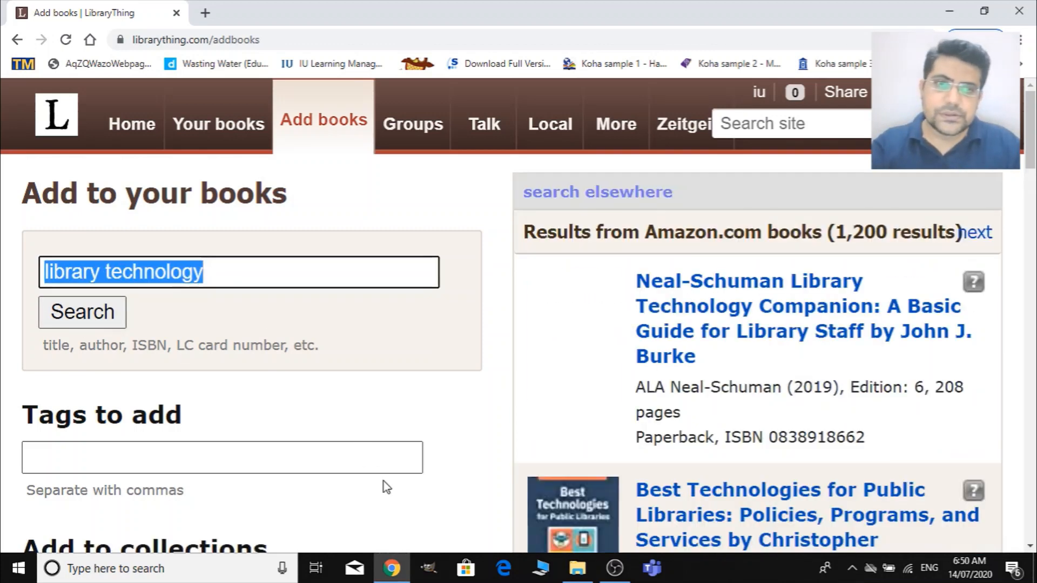
Step: Look through the first Amazon.com books found for library technology
scroll(261, 268, "down", 2)
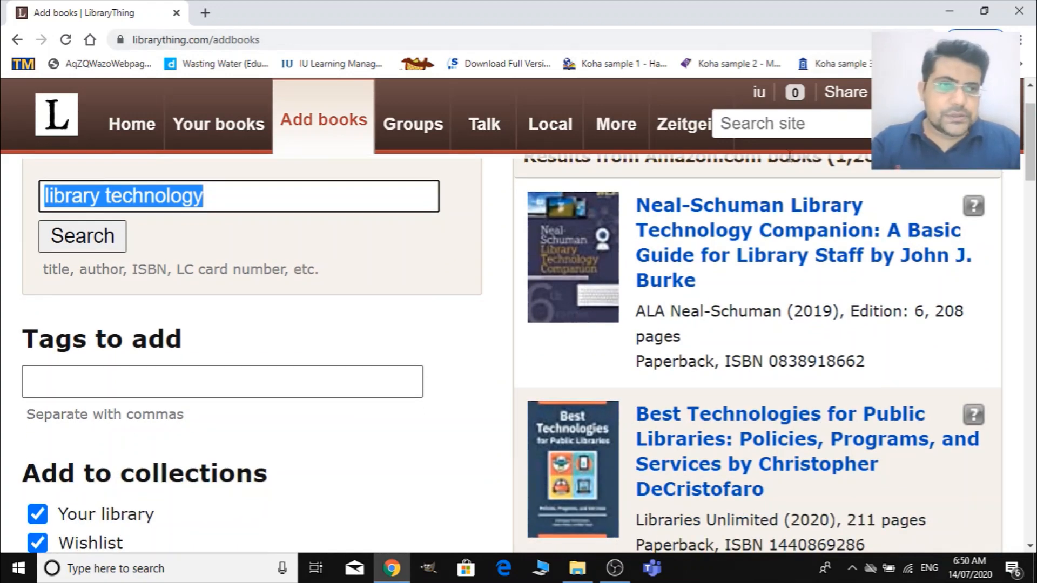
scroll(826, 386, "down", 2)
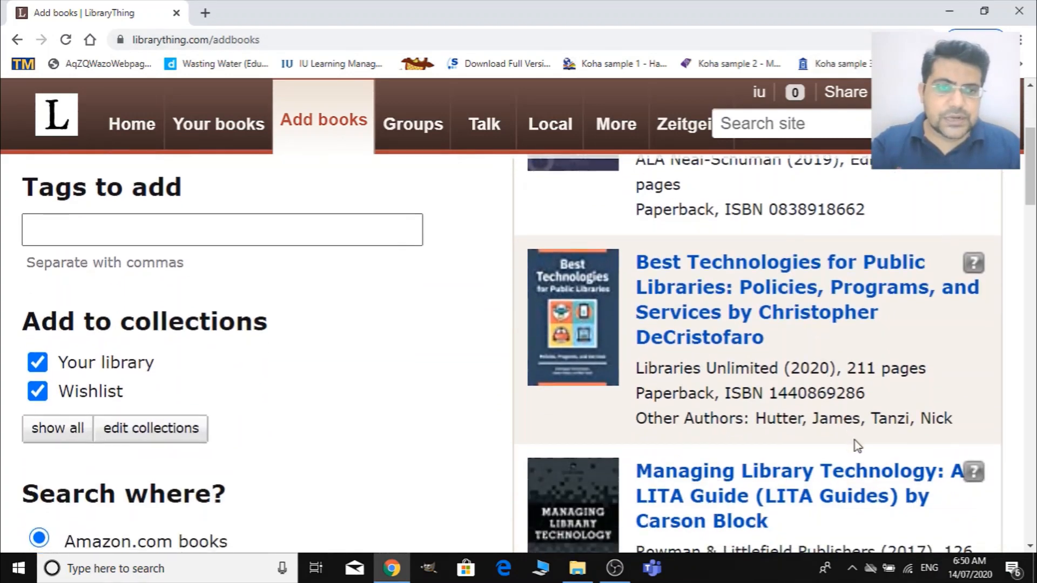
scroll(858, 446, "down", 3)
scroll(846, 424, "up", 6)
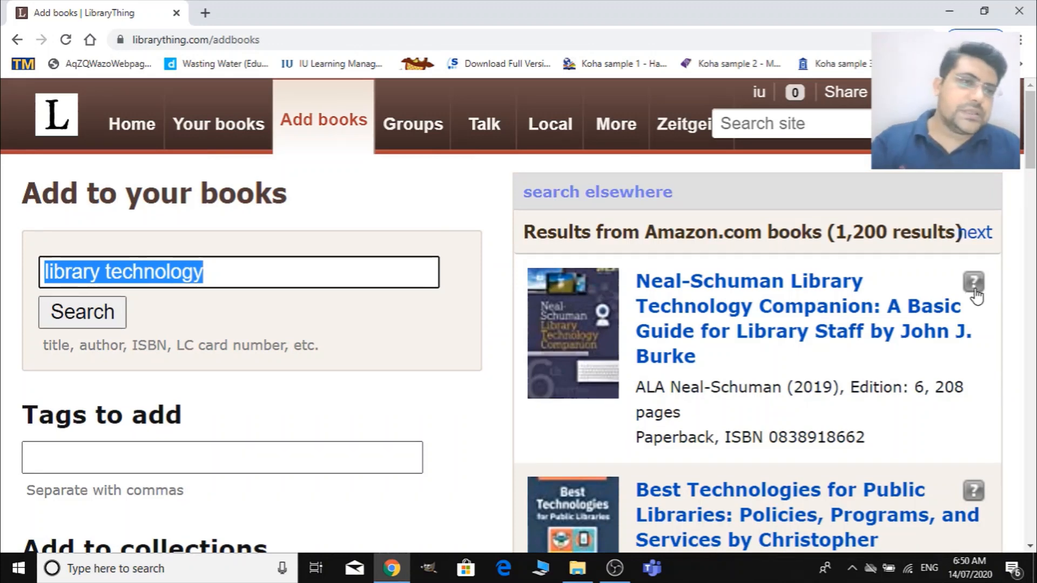
Step: Expand the details of Neal-Schuman Library Technology Companion, review its bibliographic fields from EAN to Subject, and collapse them
left_click(979, 286)
scroll(824, 356, "down", 10)
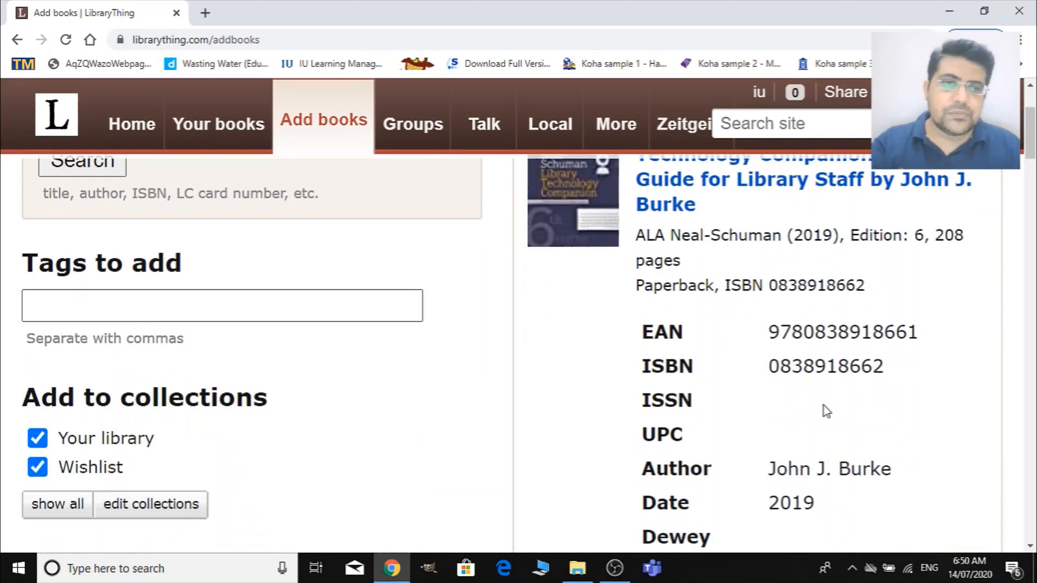
scroll(860, 468, "down", 12)
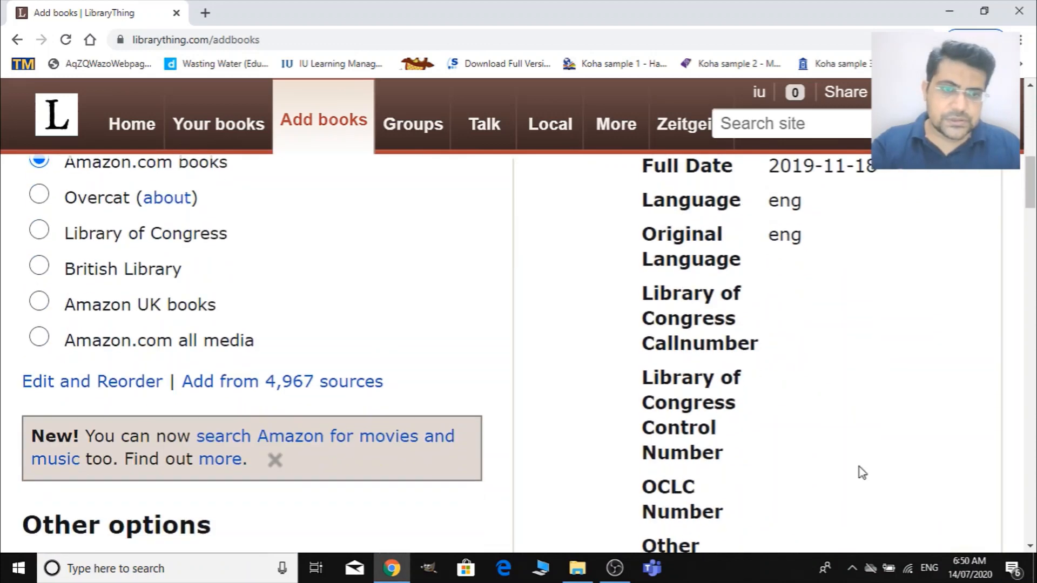
scroll(860, 462, "up", 20)
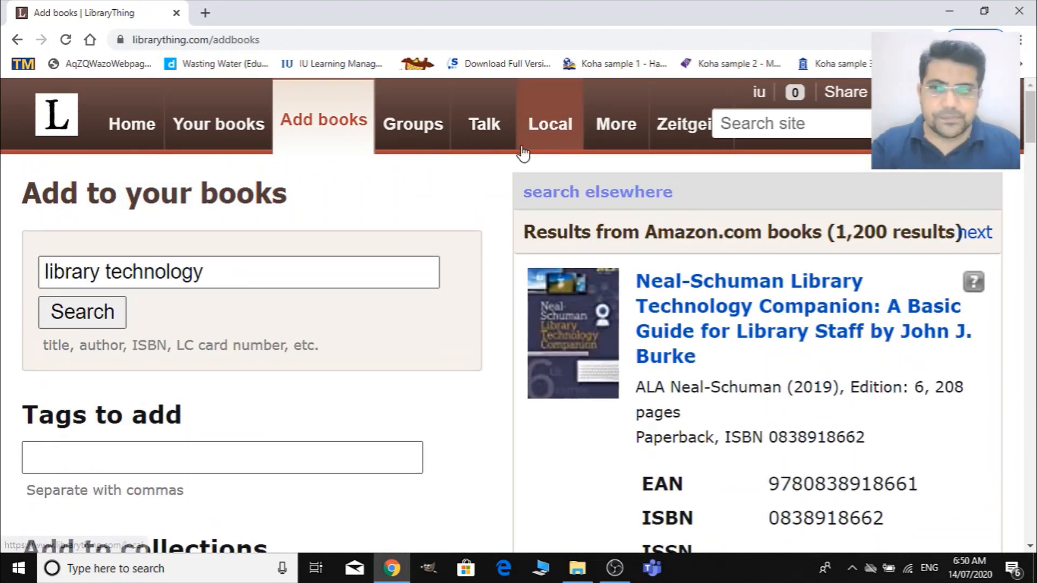
left_click_drag(205, 278, 85, 263)
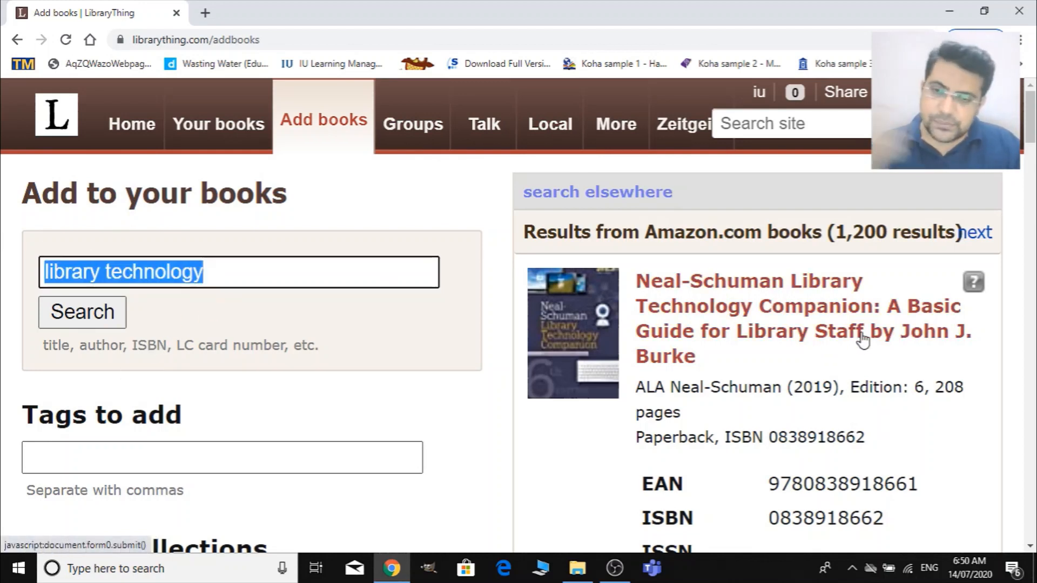
scroll(862, 343, "down", 3)
scroll(862, 343, "down", 12)
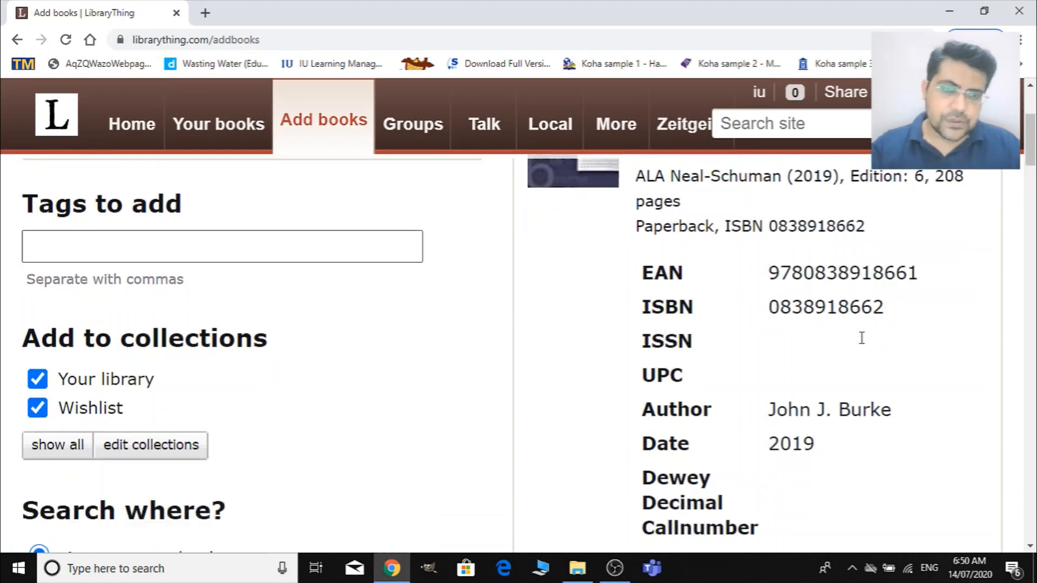
scroll(862, 338, "down", 15)
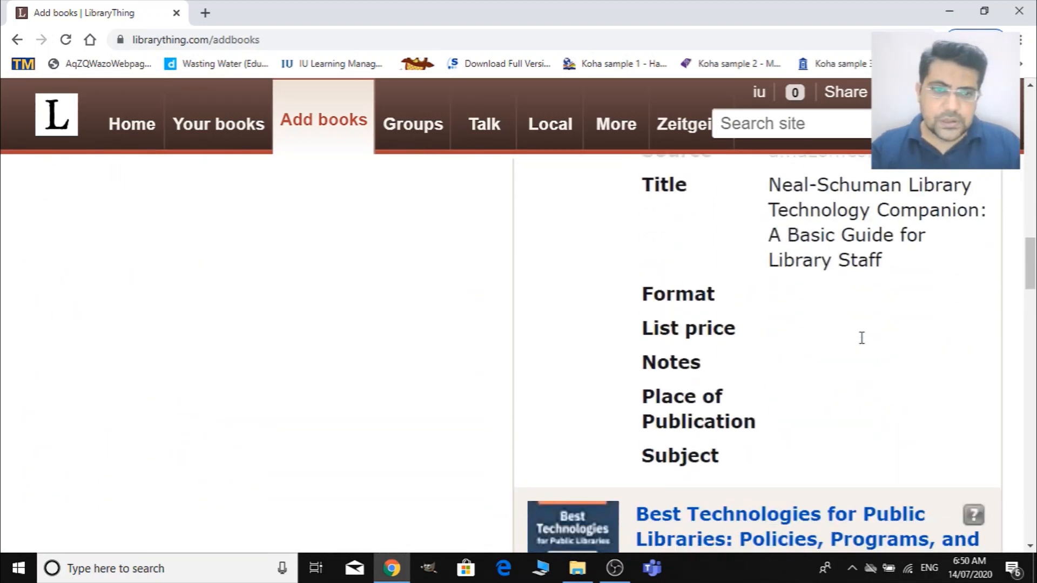
scroll(863, 343, "up", 7)
scroll(864, 346, "up", 8)
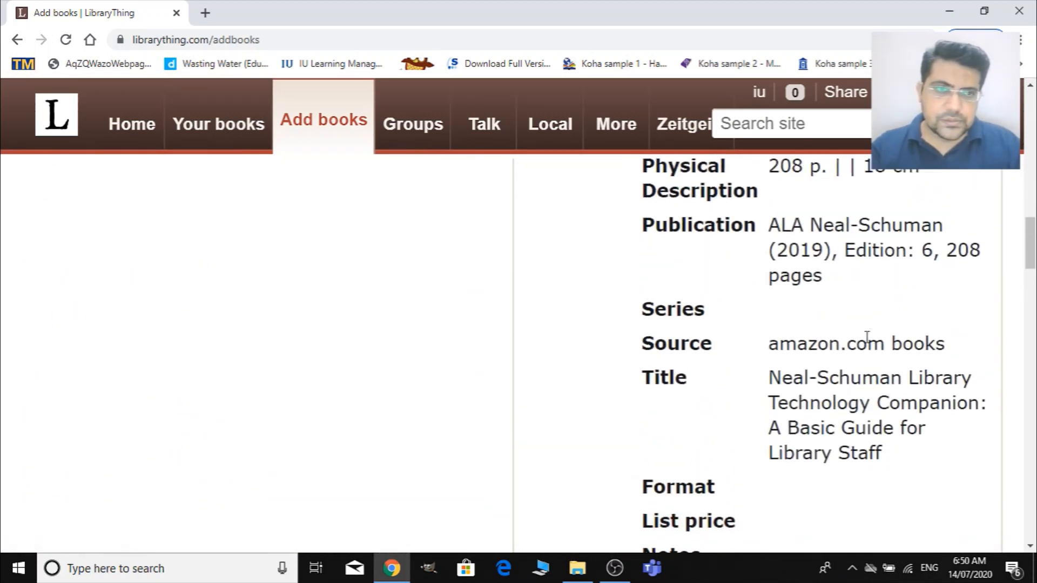
scroll(859, 329, "up", 15)
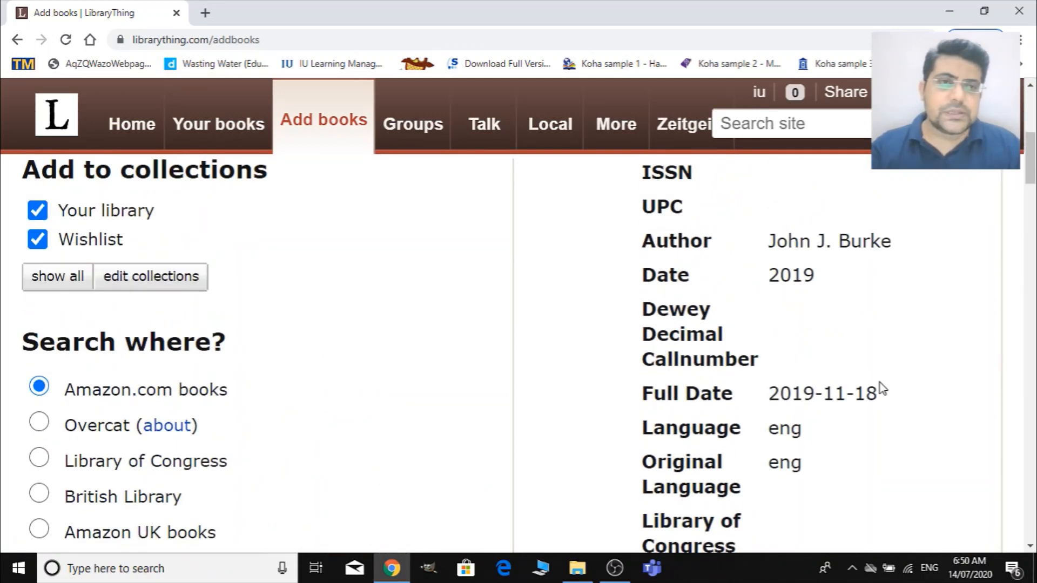
left_click(972, 283)
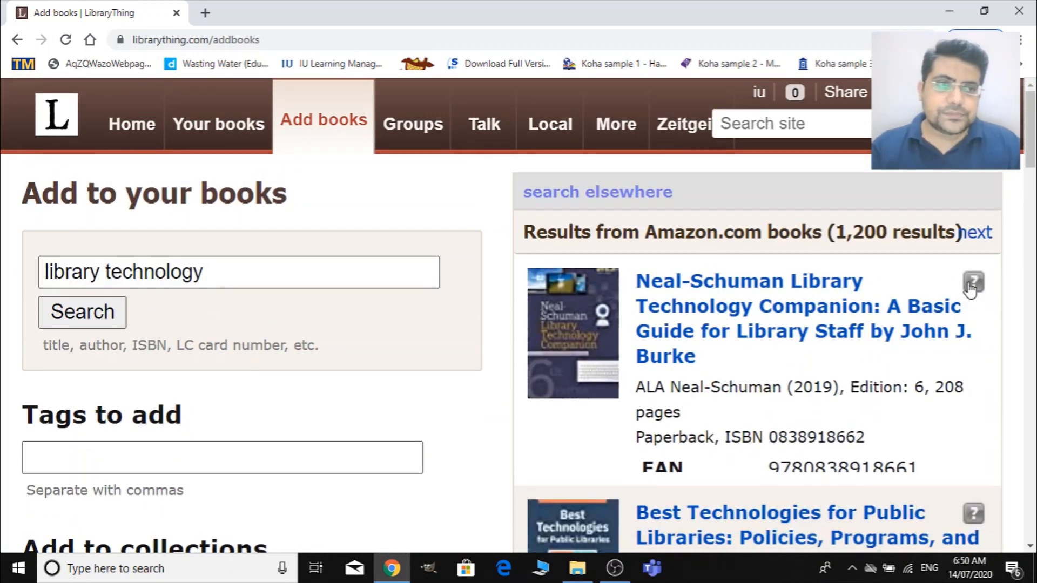
Step: Review the bibliographic details of Managing Library Technology: A LITA Guide and add the book to Your library and Wishlist
scroll(871, 435, "down", 4)
scroll(870, 435, "down", 3)
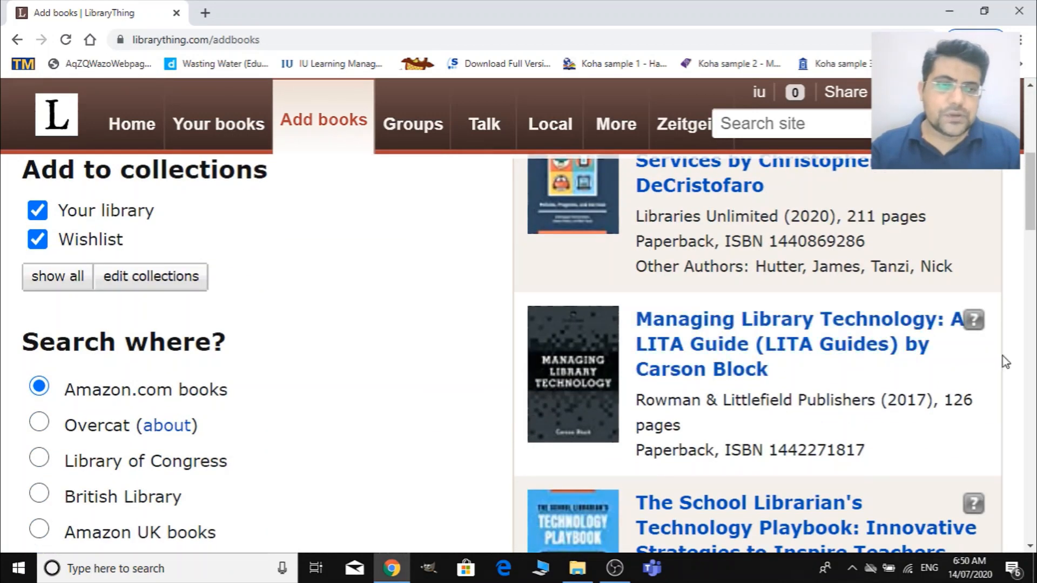
left_click(977, 331)
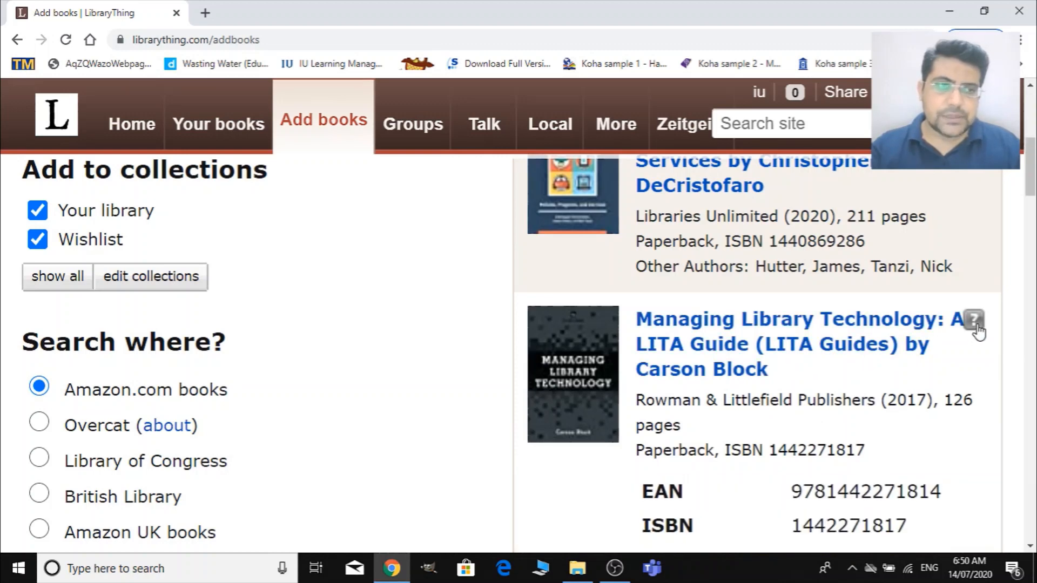
scroll(985, 416, "down", 3)
scroll(989, 423, "down", 14)
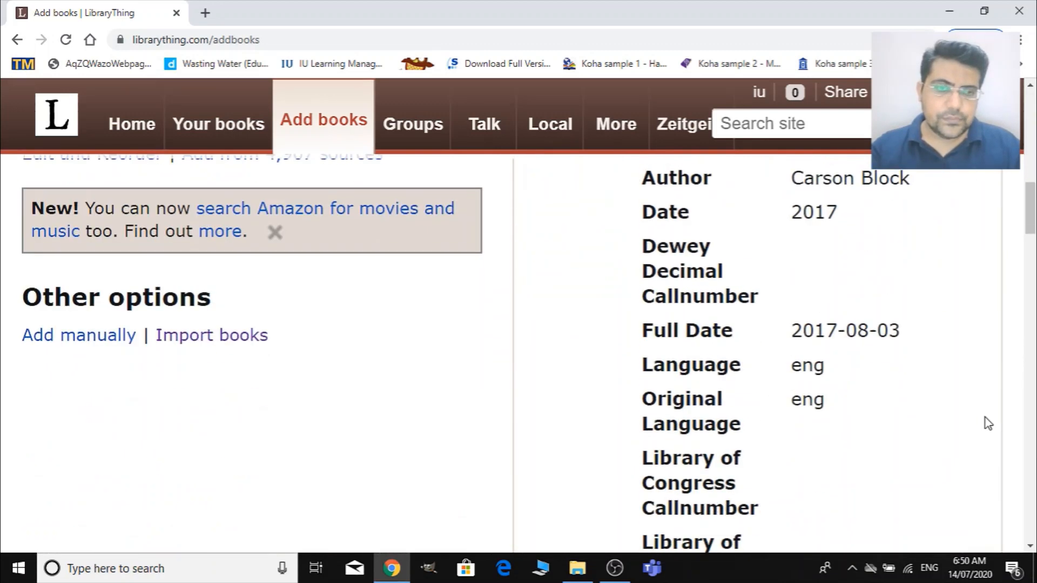
scroll(985, 417, "up", 12)
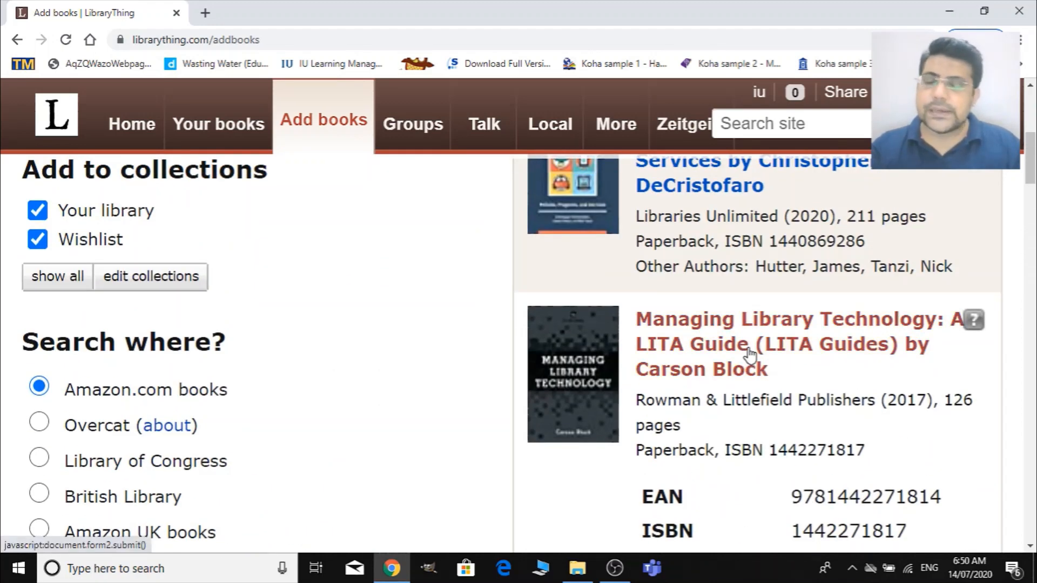
left_click(749, 354)
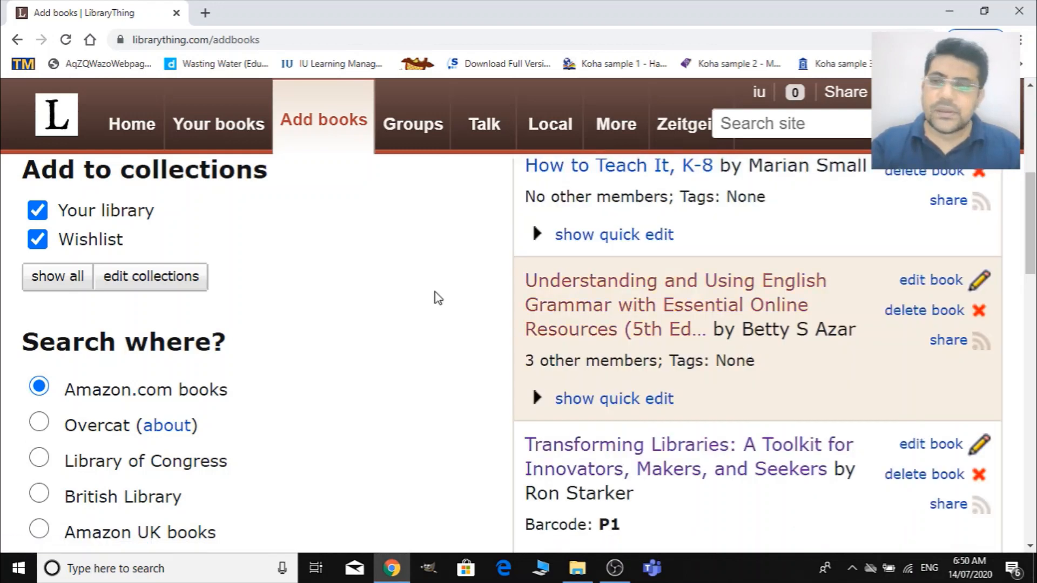
scroll(326, 329, "up", 7)
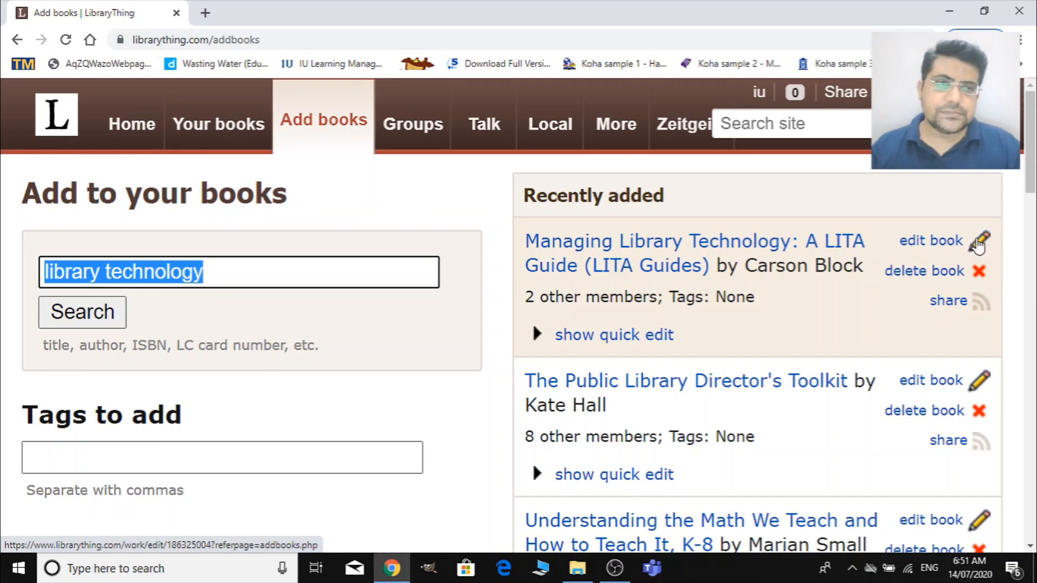
Step: Open Managing Library Technology: A LITA Guide for editing and review its fields from Title to ISBN
left_click(978, 244)
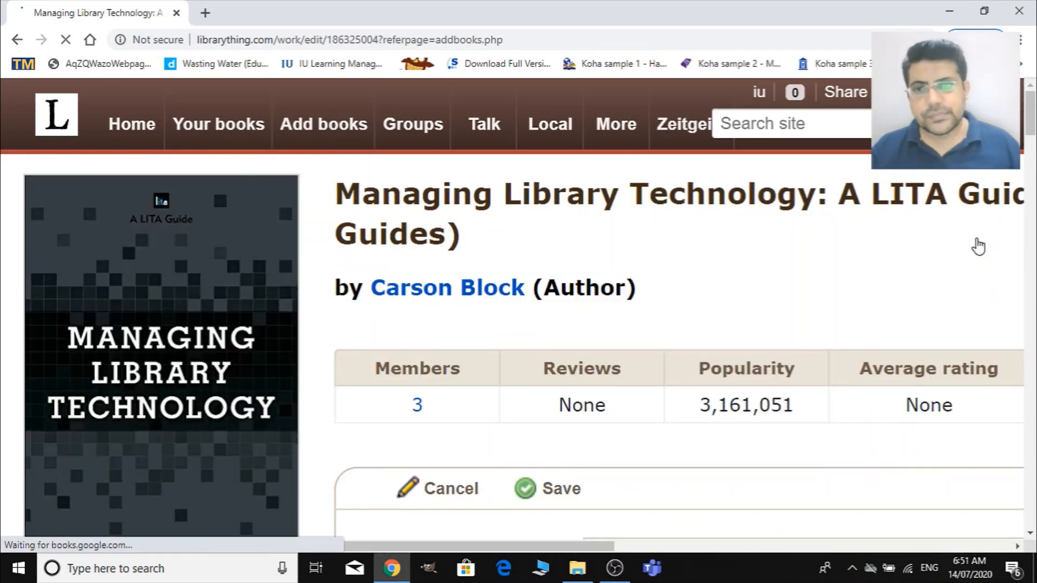
scroll(621, 270, "down", 4)
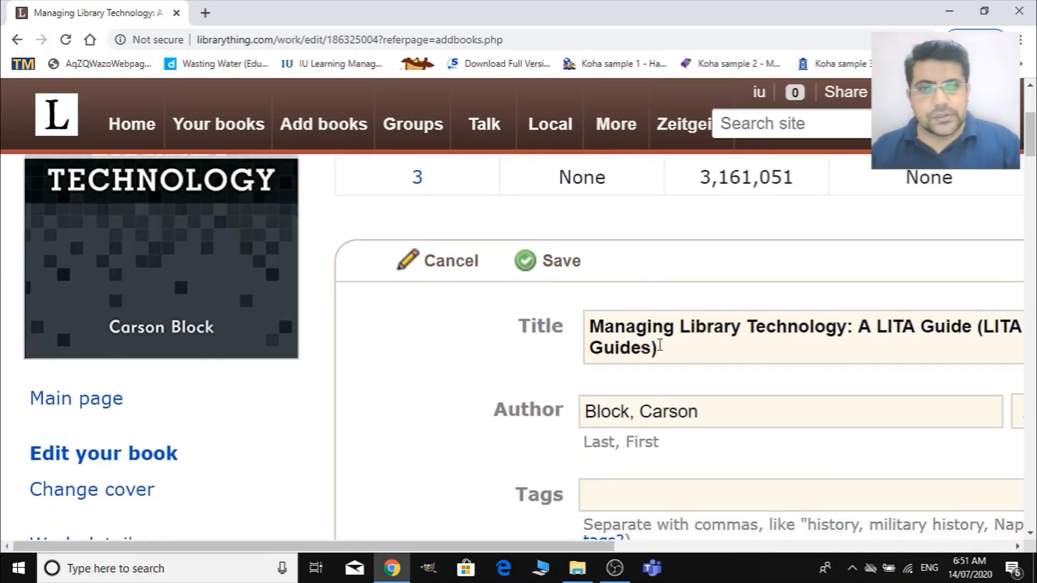
scroll(660, 346, "down", 1)
key("ctrl+minus")
key("ctrl+minus")
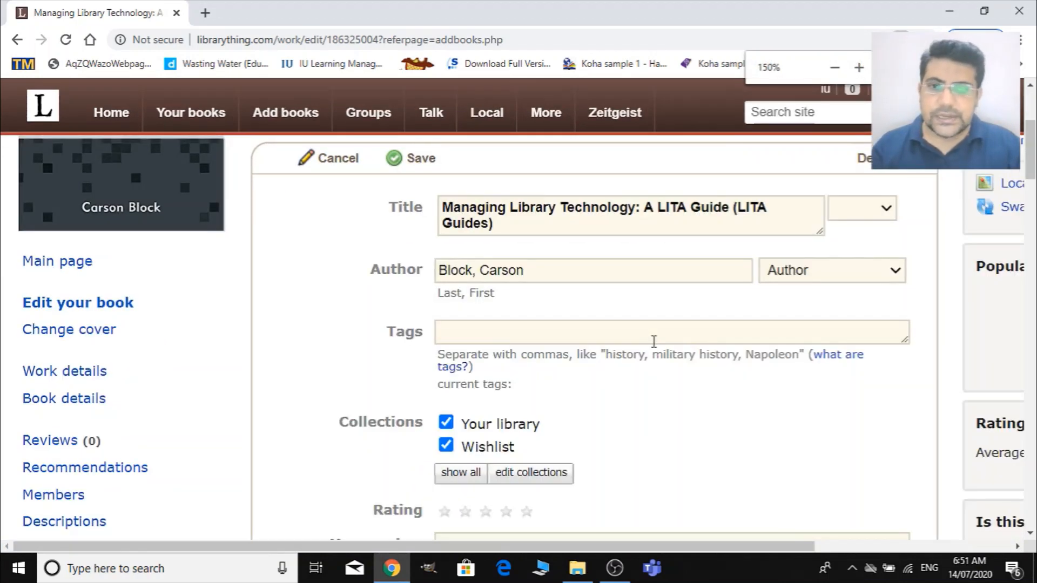
scroll(657, 346, "down", 4)
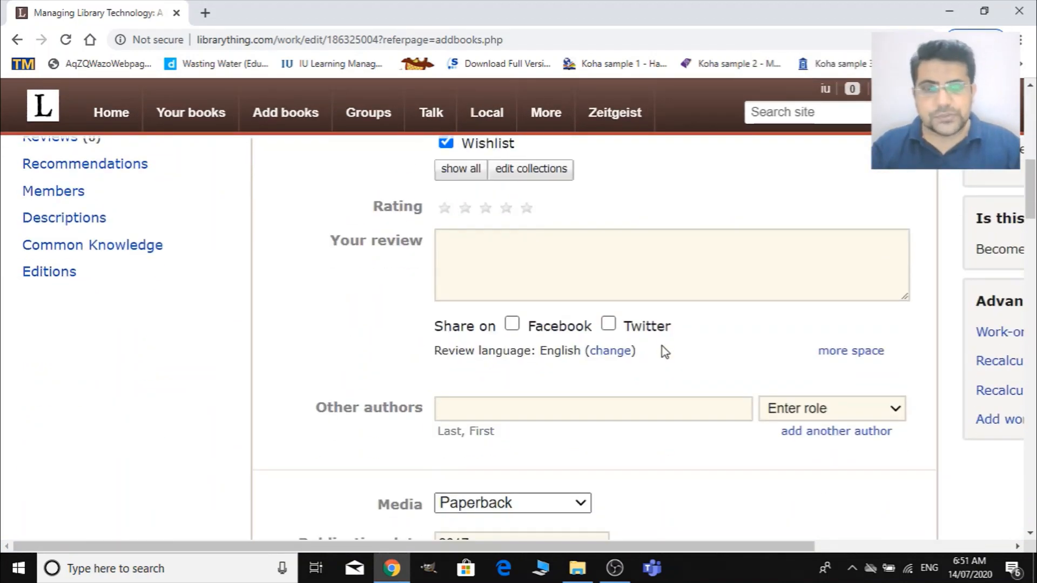
scroll(662, 347, "down", 3)
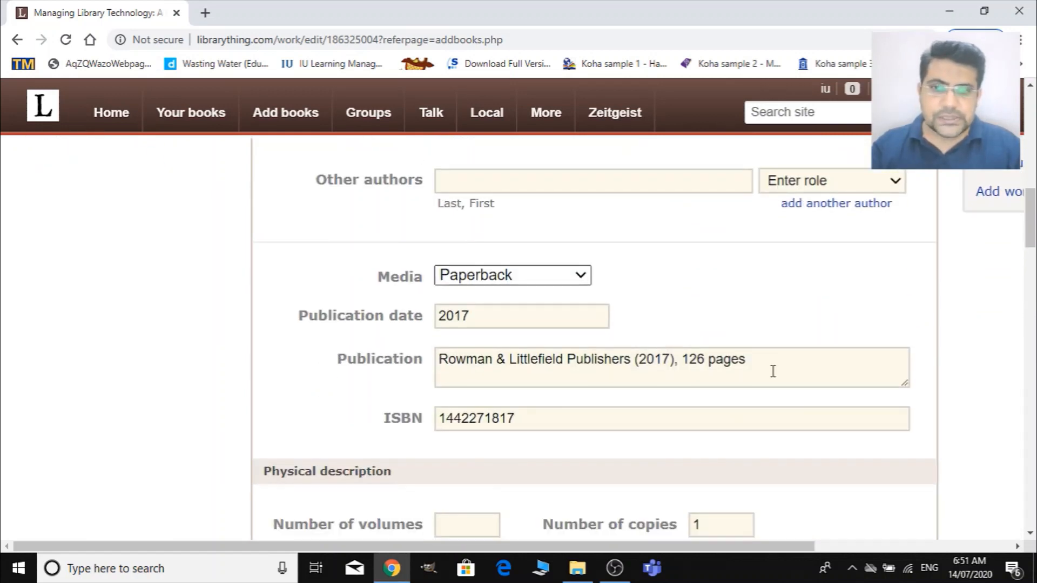
Step: Rate Managing Library Technology four stars
scroll(702, 373, "up", 2)
scroll(624, 331, "up", 1)
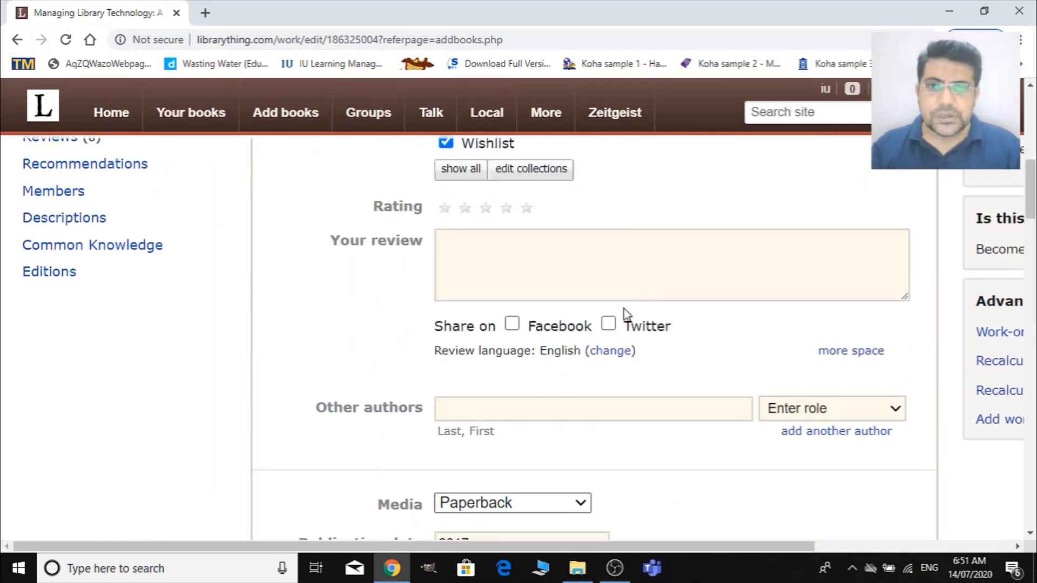
scroll(626, 313, "up", 1)
left_click(501, 331)
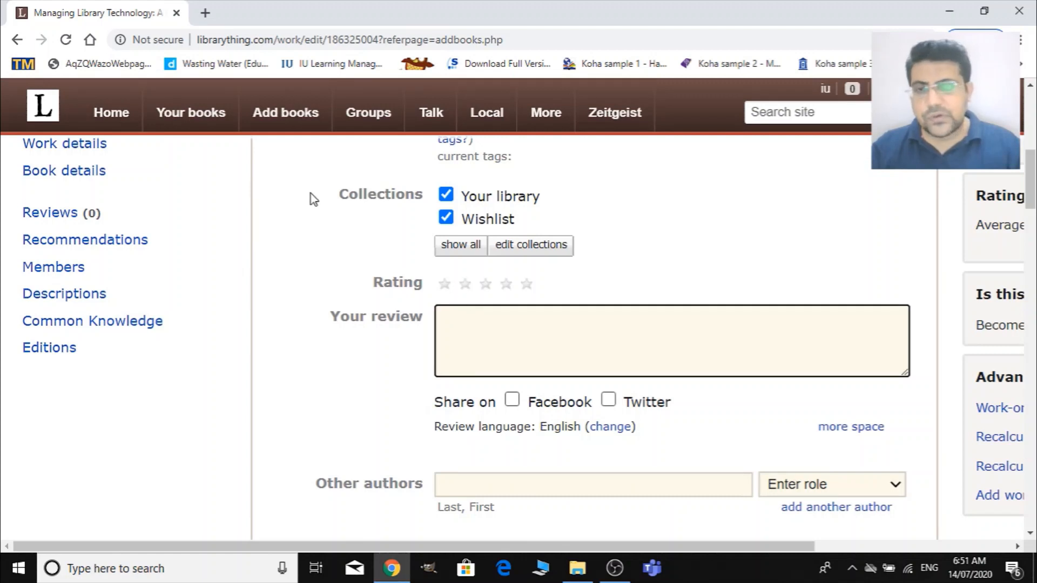
left_click(505, 286)
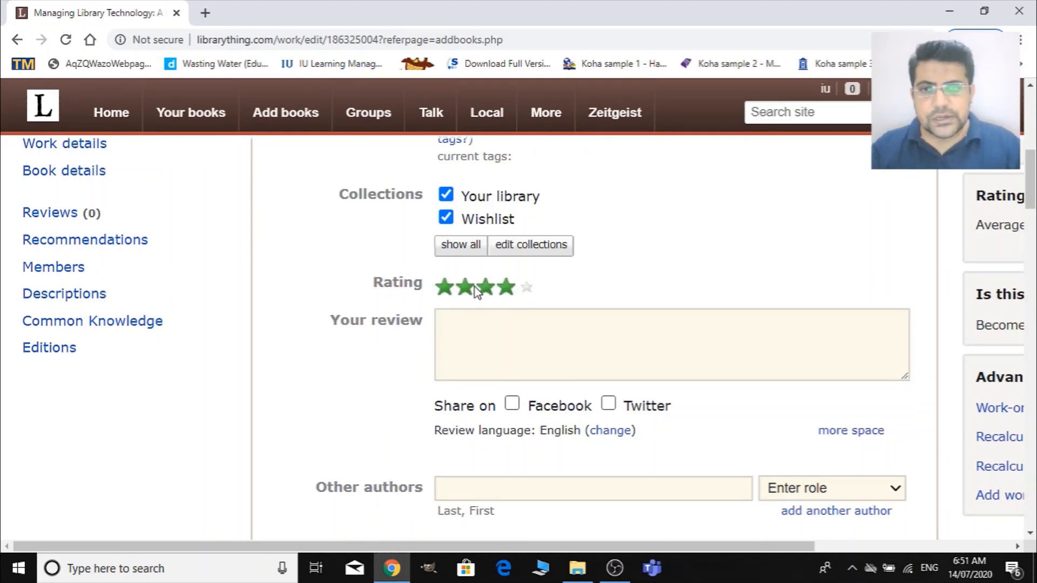
Step: Enter the comma-separated tags "library" and "library technology" for the book
scroll(563, 352, "up", 3)
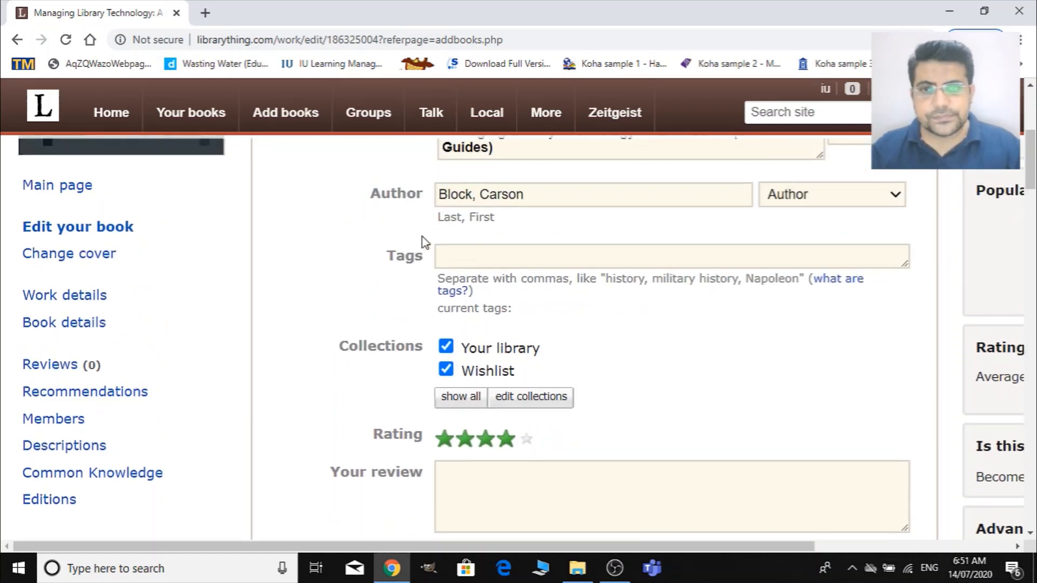
left_click(473, 256)
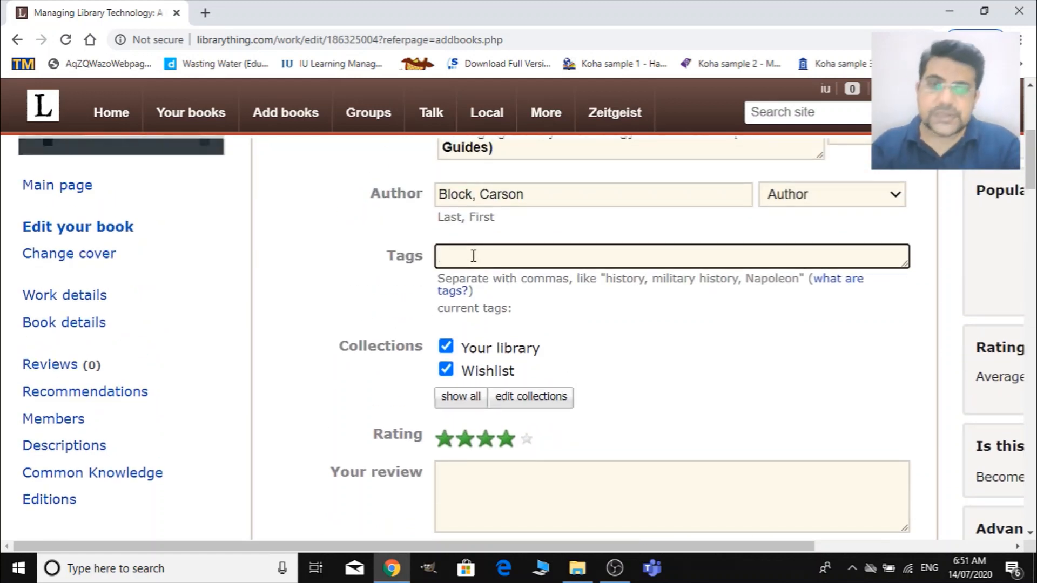
type("librar")
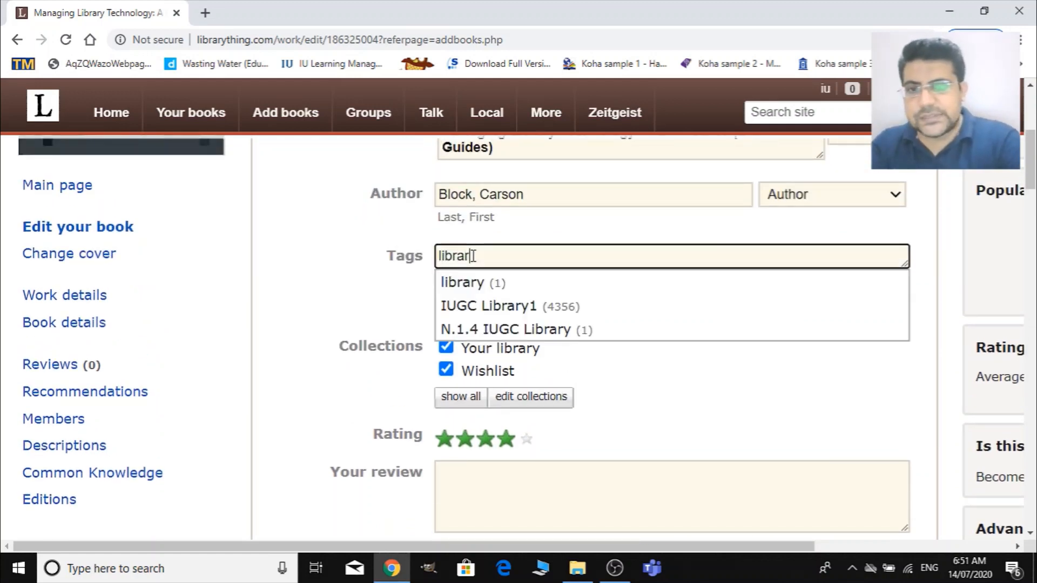
type("y")
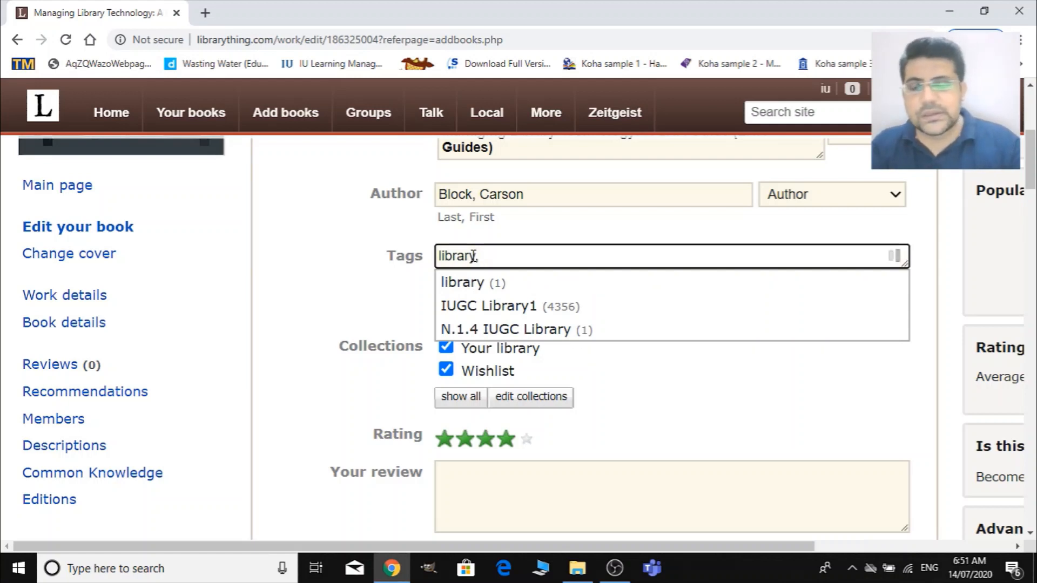
type(", li")
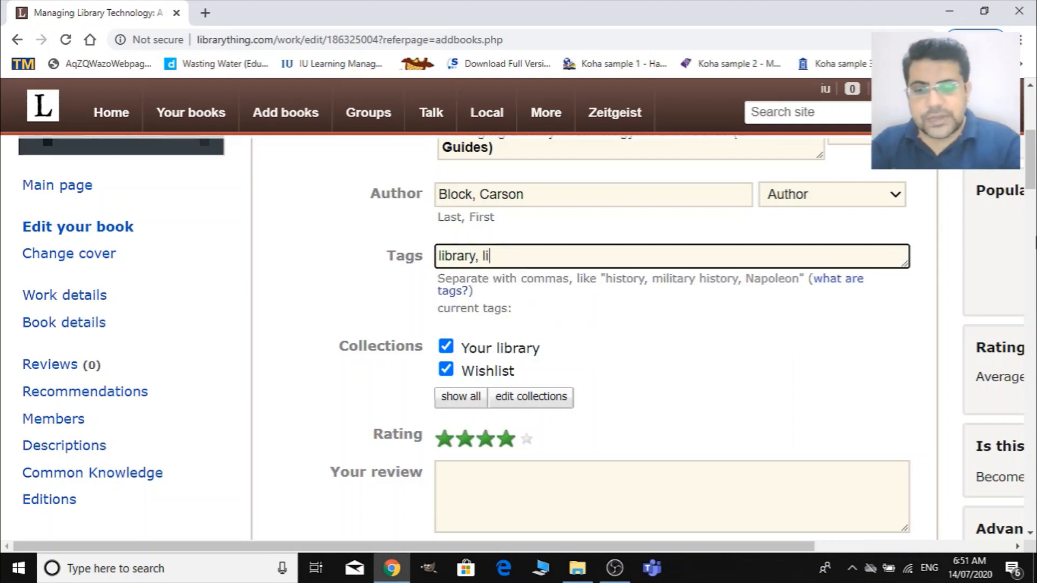
type("brary te")
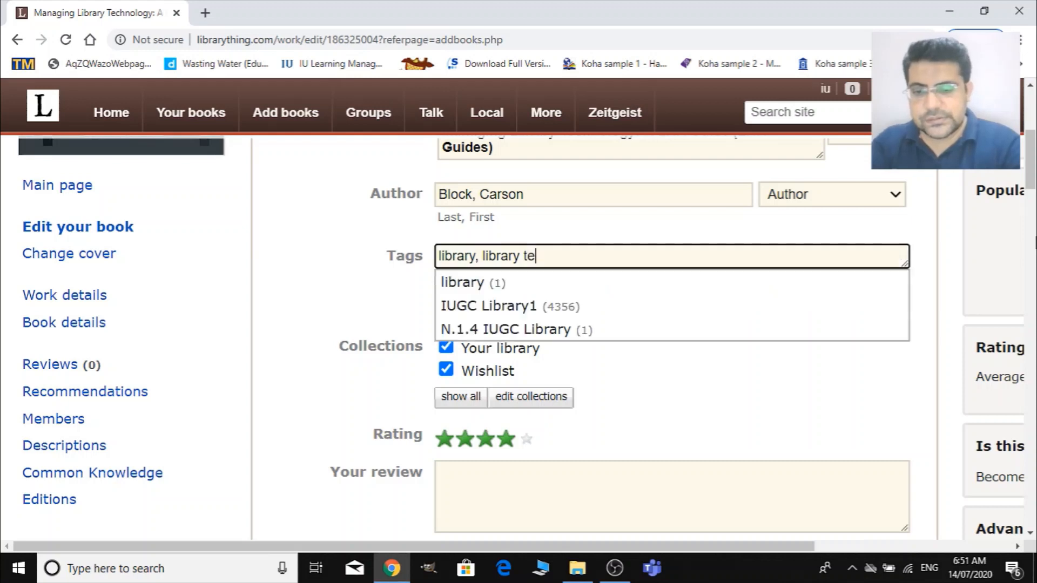
type("chnology.")
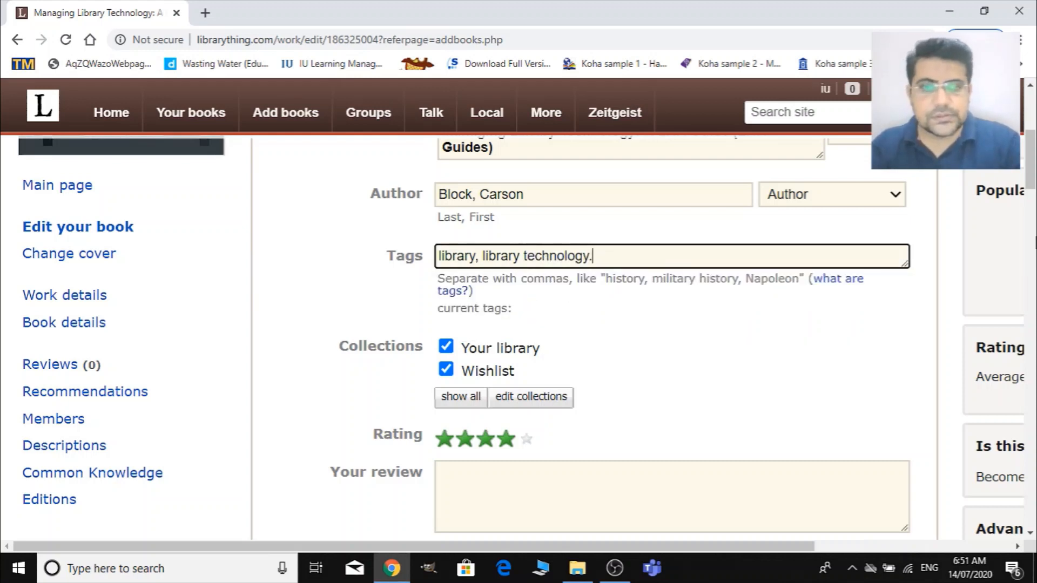
key("BackSpace")
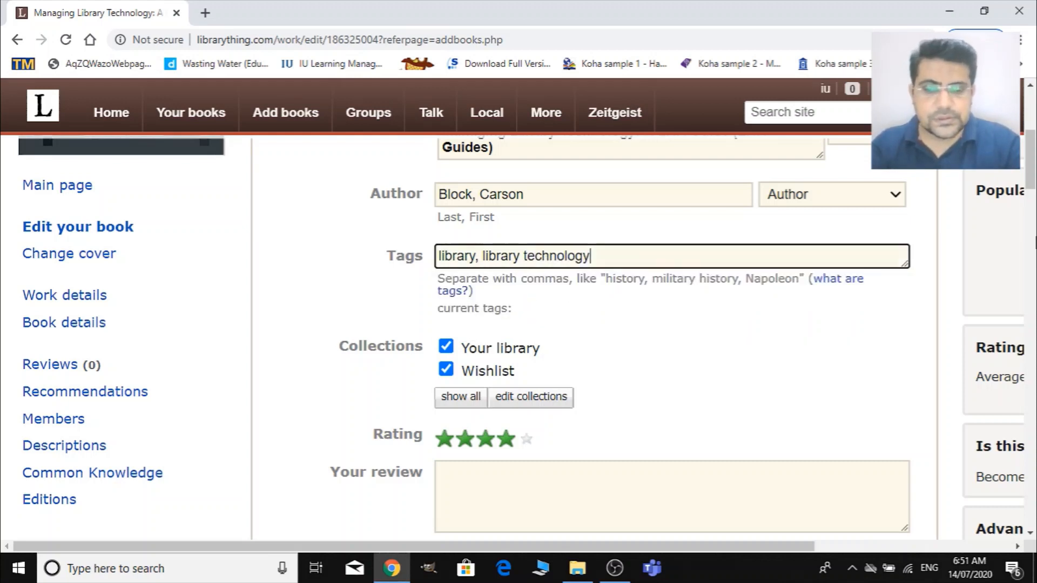
type(",")
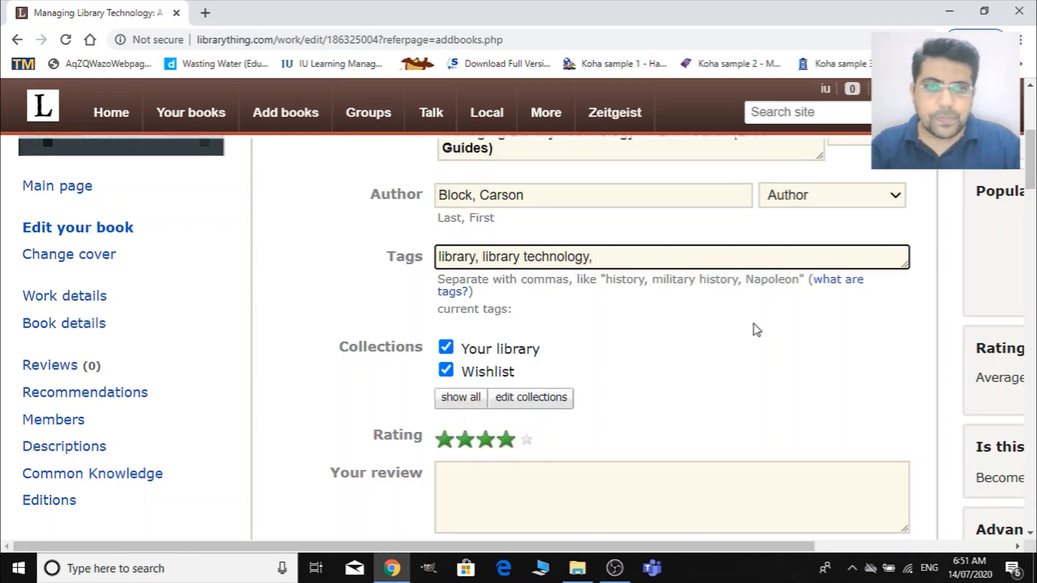
Step: Add "library management" as a third tag after "library technology"
scroll(754, 326, "up", 4)
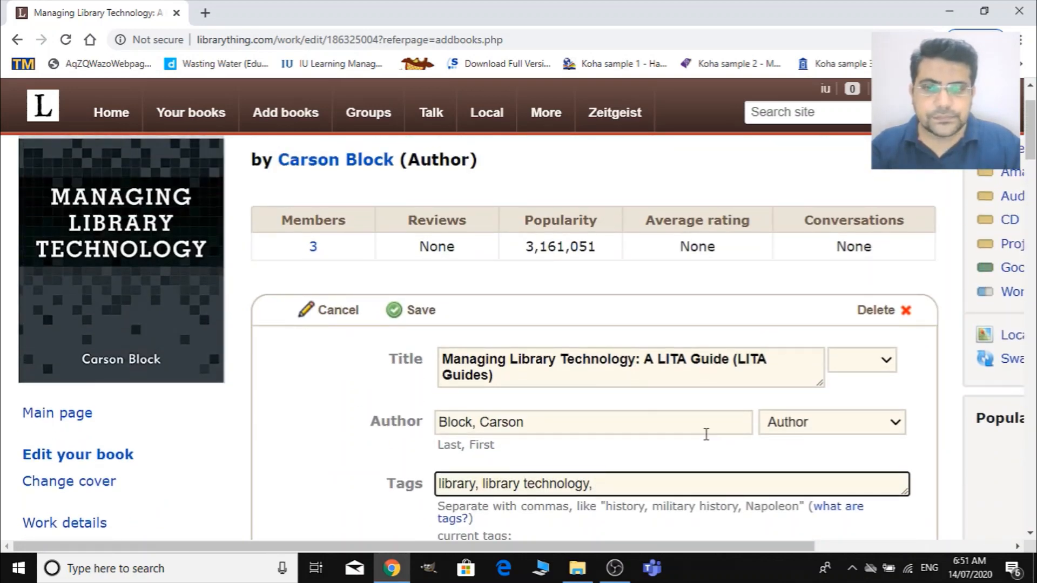
scroll(706, 434, "down", 3)
type("ibrary ")
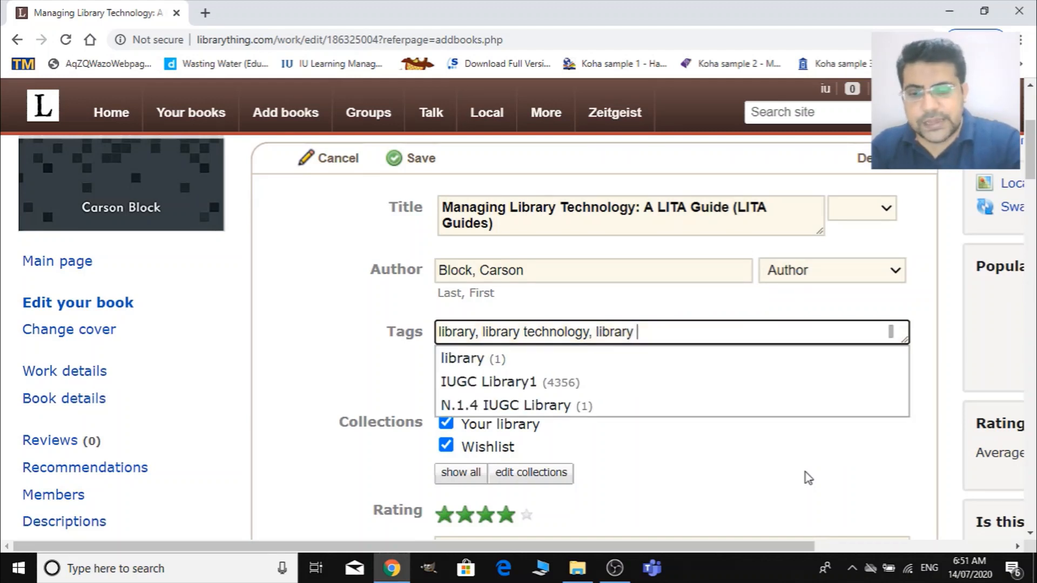
type("managemen")
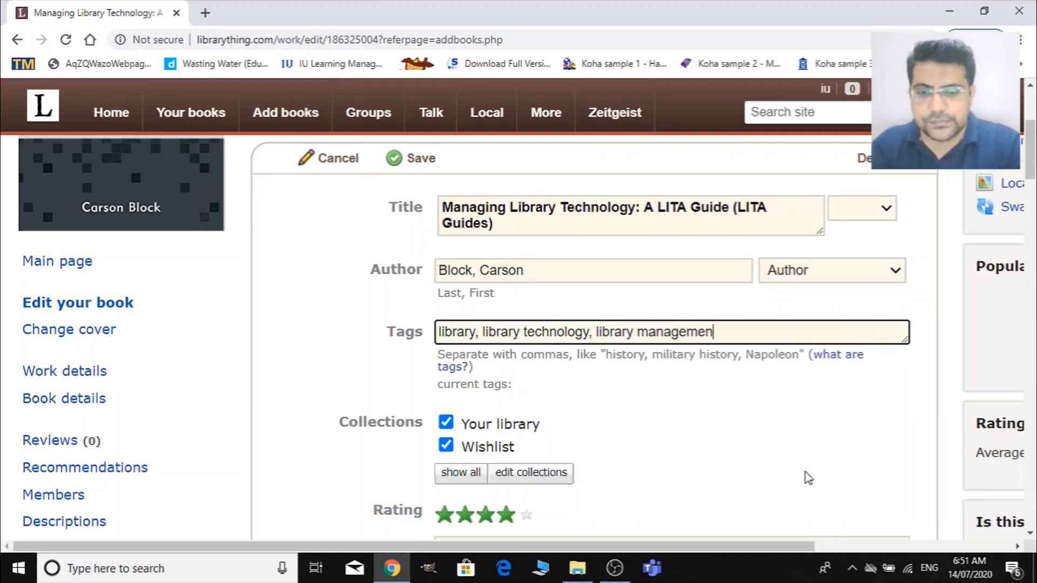
Step: Complete the last tag as "library management" and enter the review "This is the best book I have ever read on library technology."
type("t")
scroll(837, 423, "down", 2)
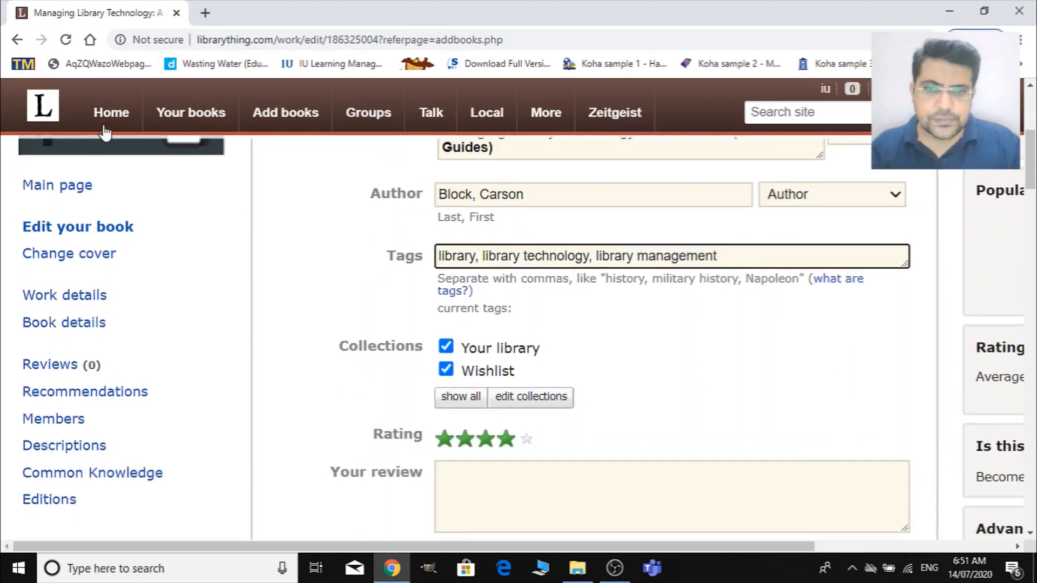
scroll(620, 423, "down", 4)
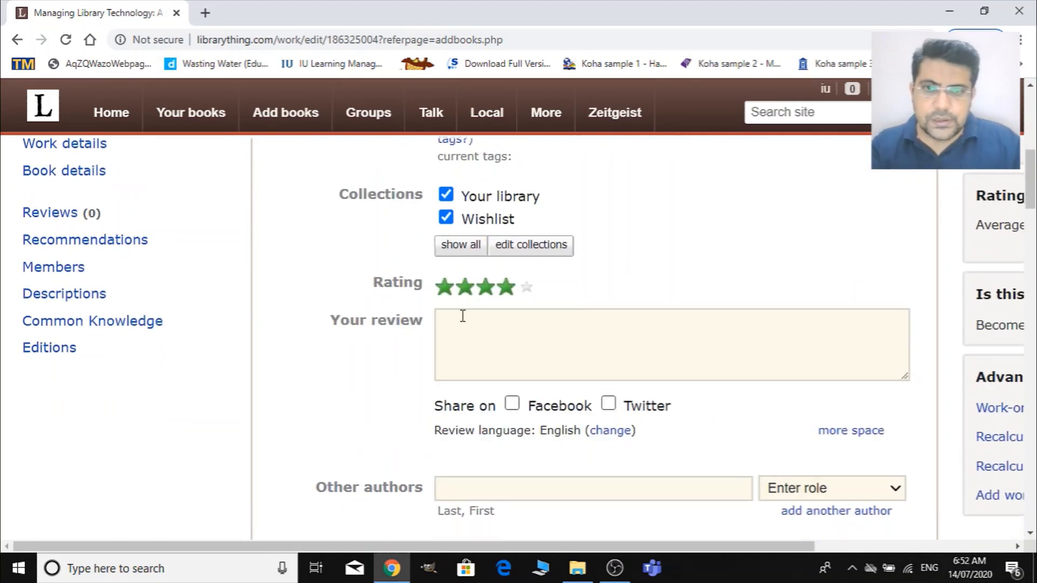
scroll(486, 296, "down", 4)
scroll(504, 356, "up", 2)
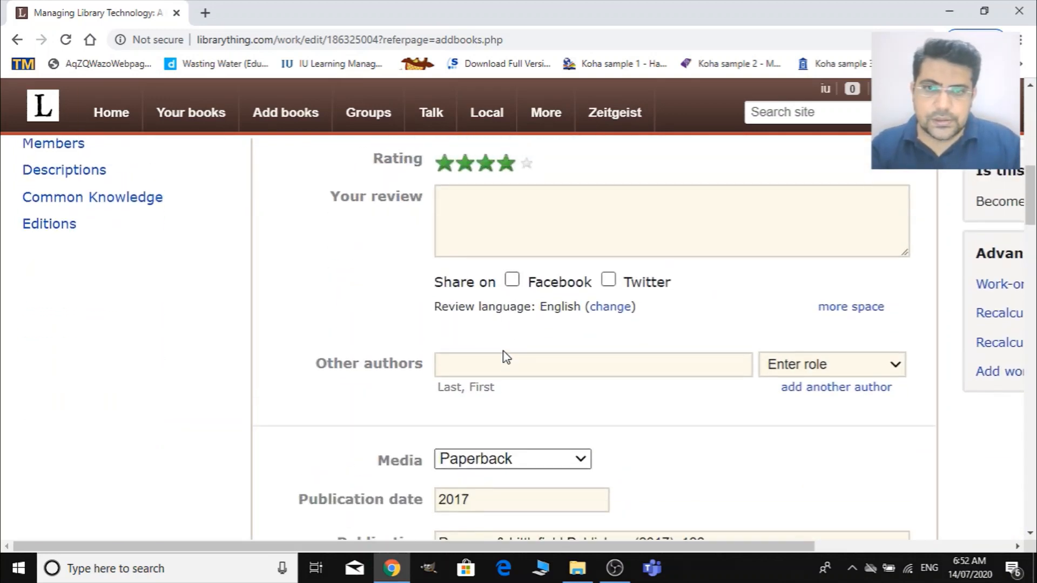
left_click(475, 273)
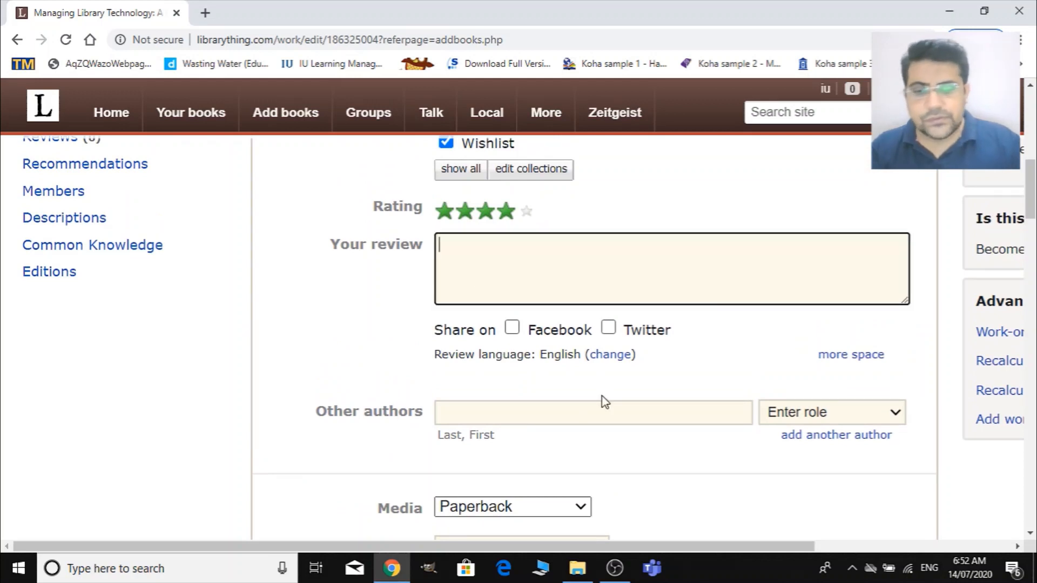
type("This is ")
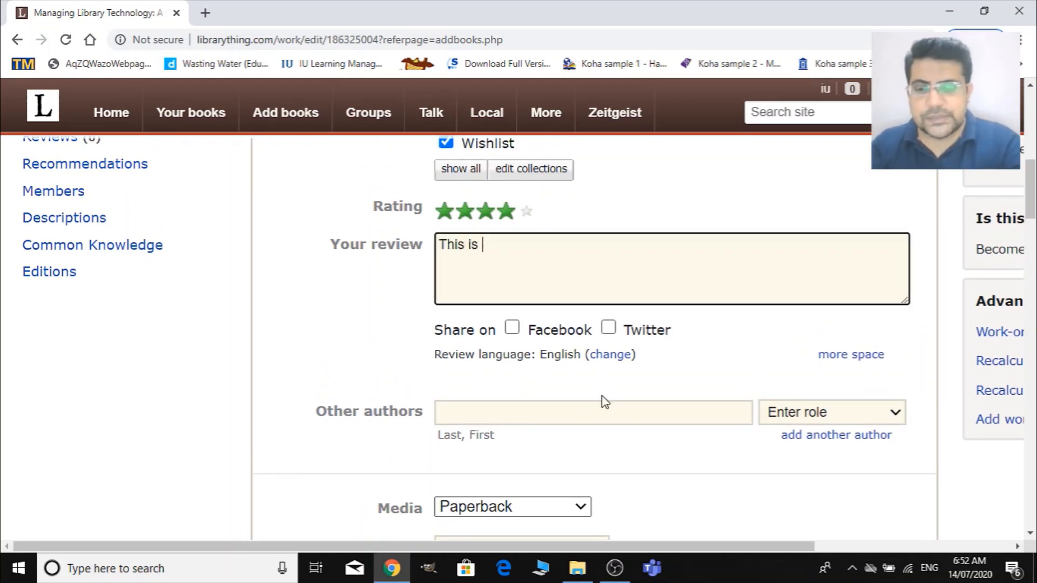
type("the best")
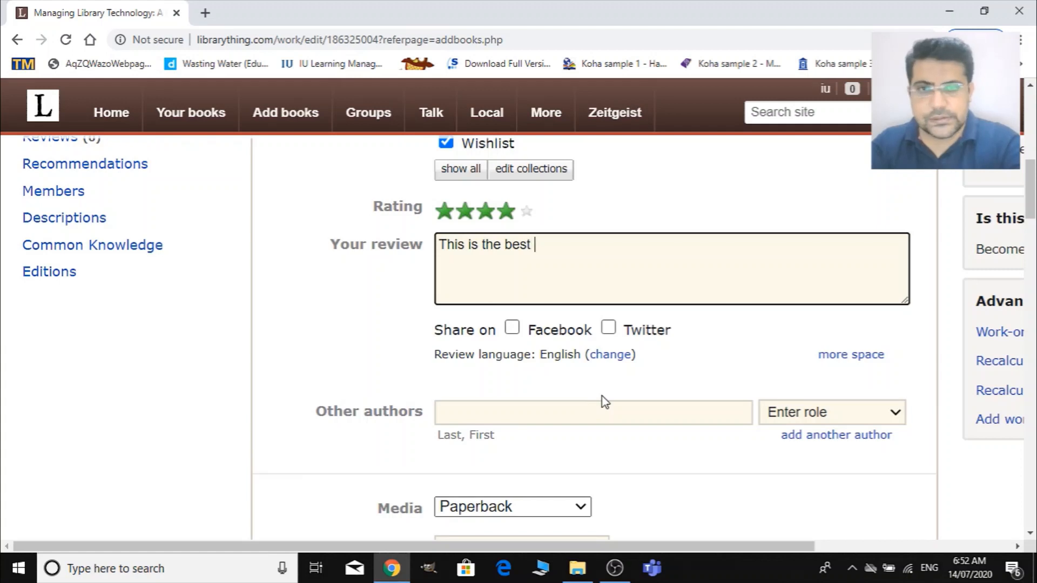
type(" book")
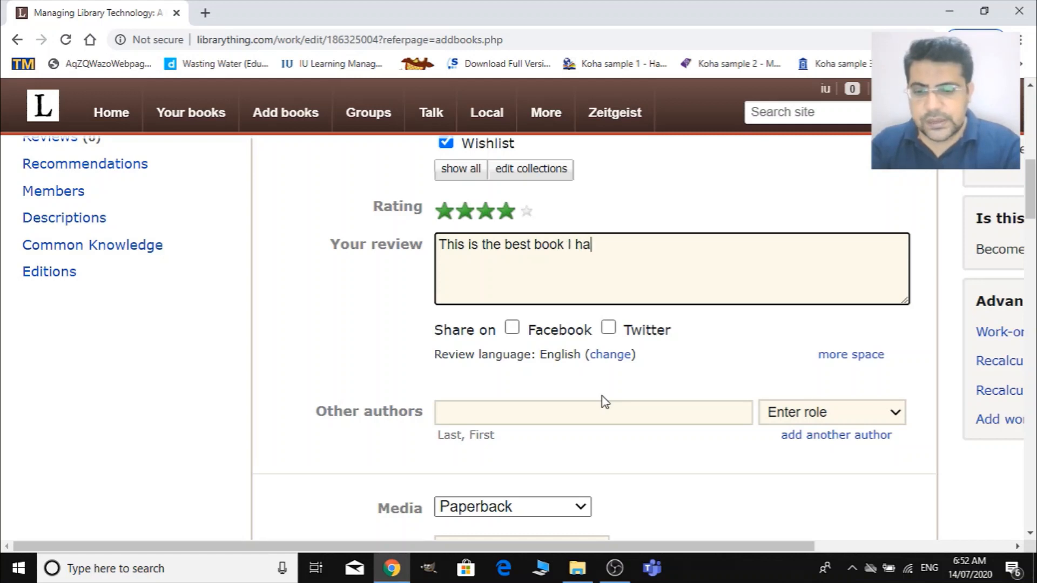
type("I have ever ")
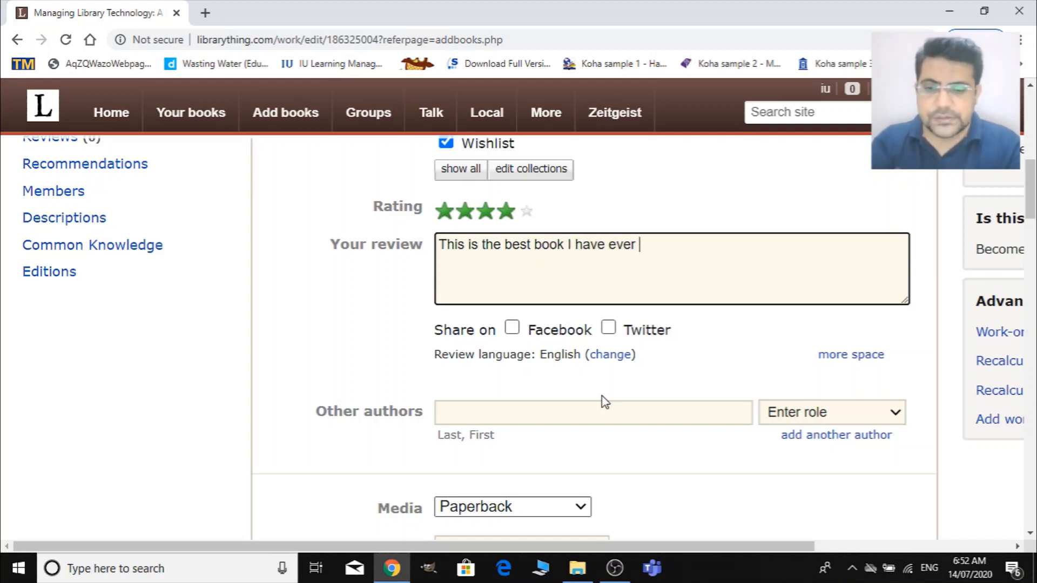
type("read on")
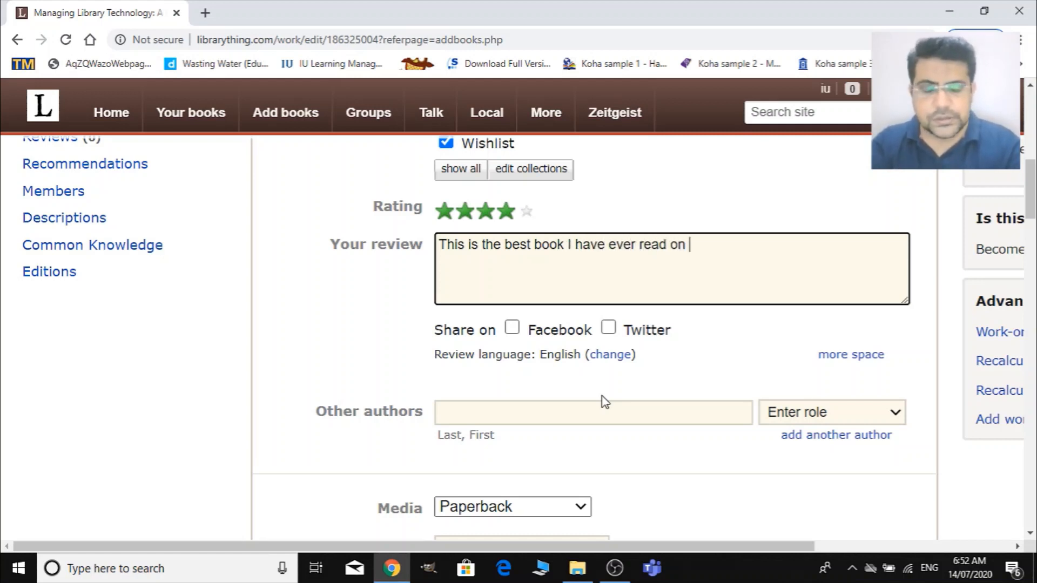
type(" library technolo")
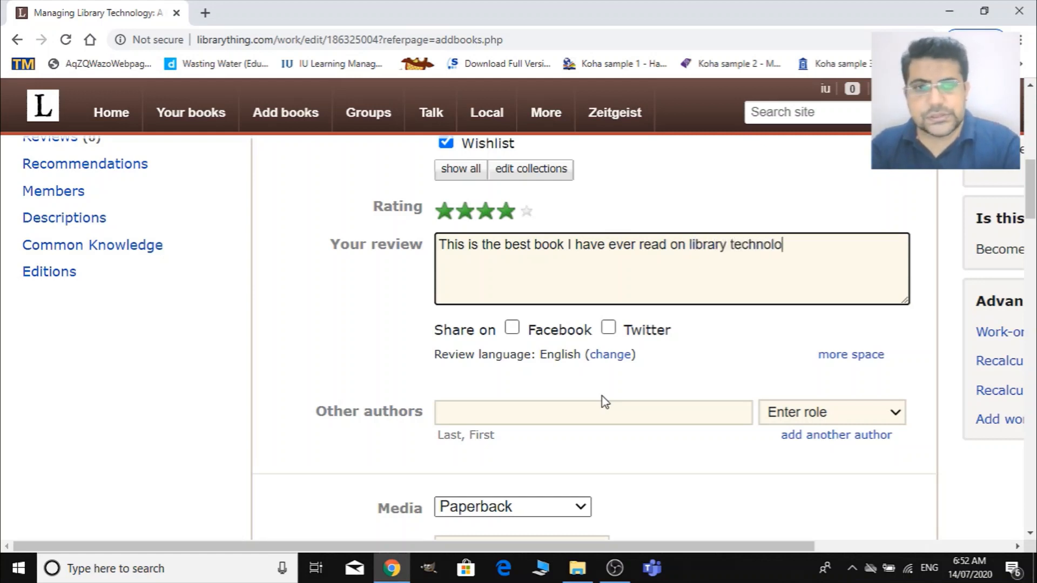
type("gy")
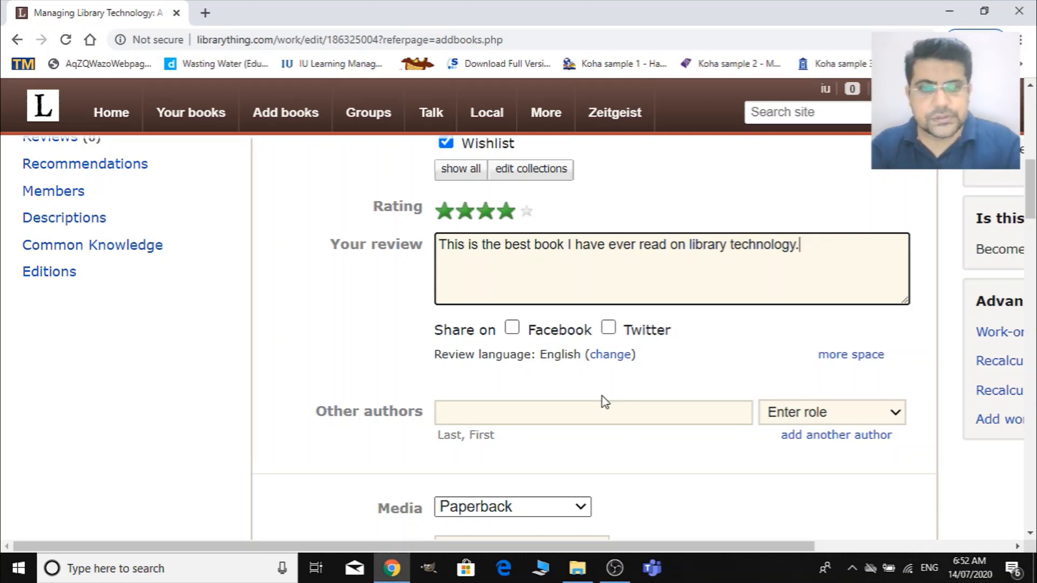
type(".")
Step: Examine the book's publication, physical description, language, and reading and acquisition date fields in the edit form
scroll(608, 361, "down", 3)
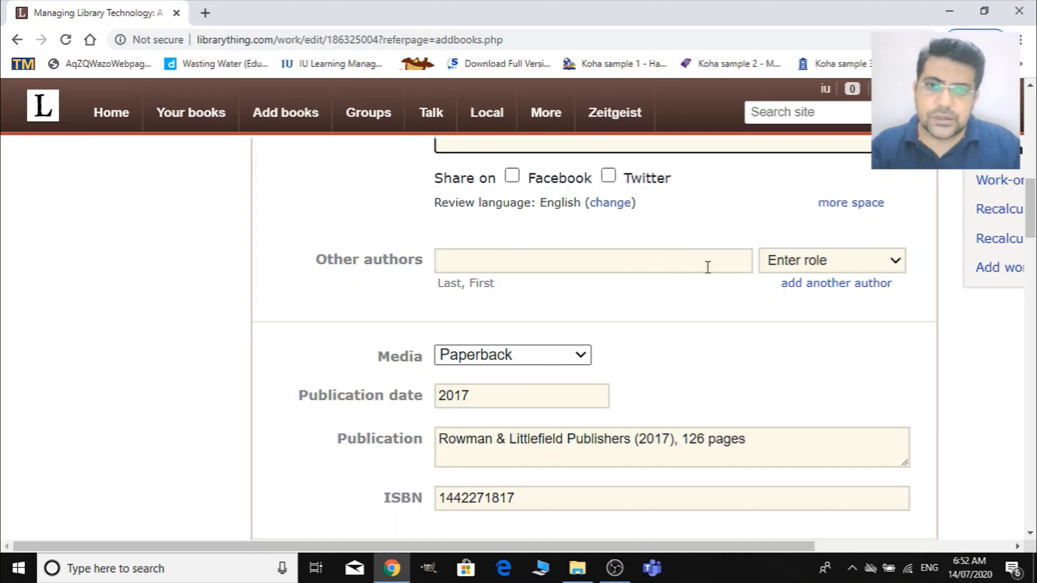
scroll(626, 409, "up", 10)
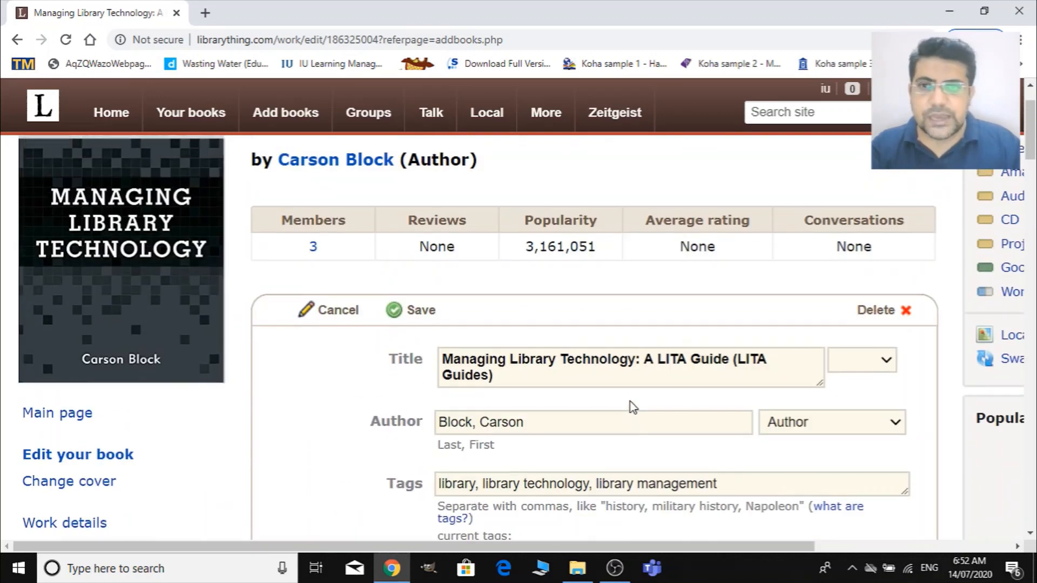
scroll(331, 403, "down", 15)
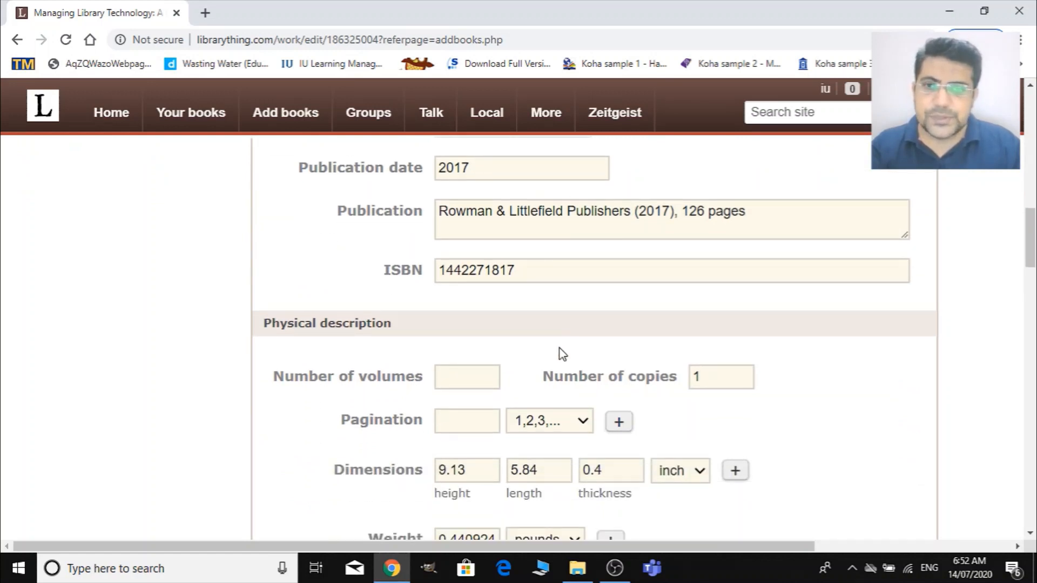
scroll(559, 357, "down", 1)
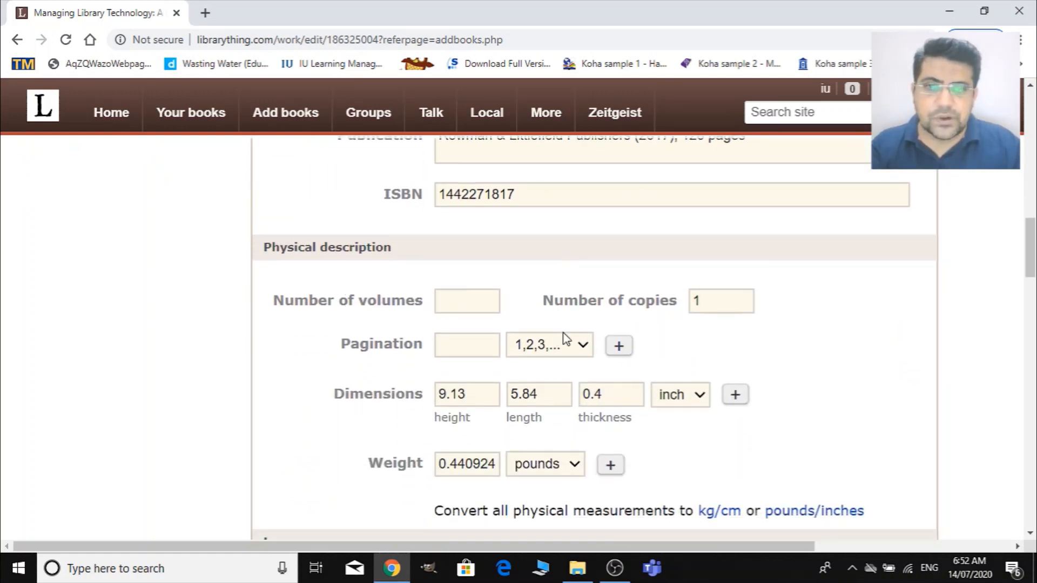
scroll(468, 355, "down", 1)
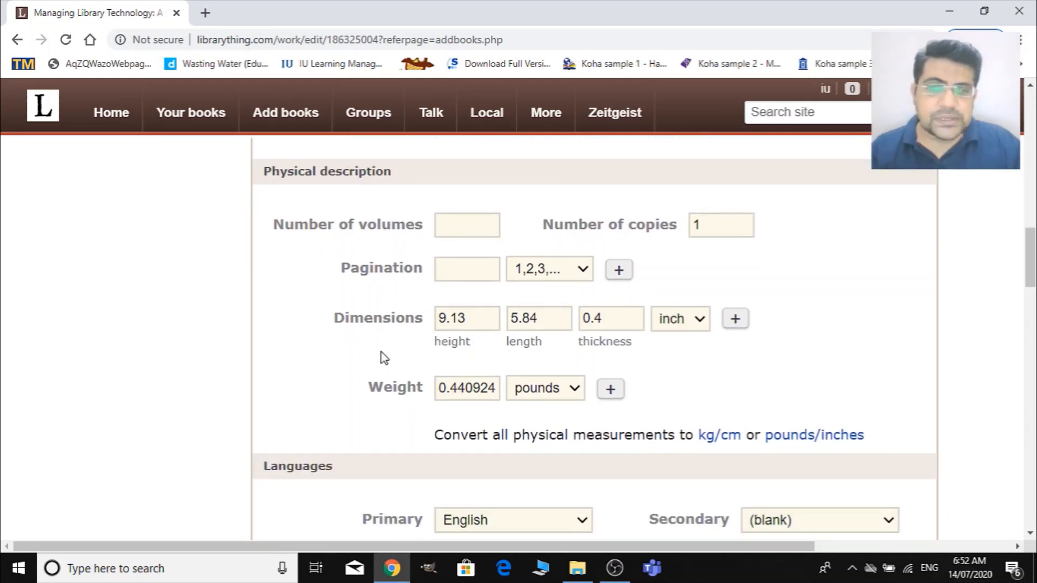
key("ctrl+plus")
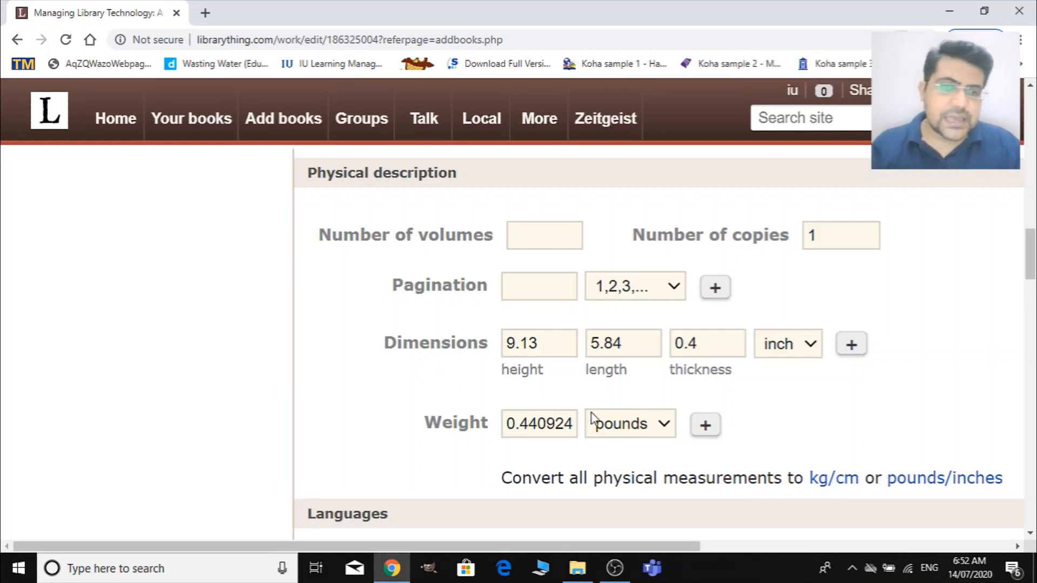
scroll(592, 423, "down", 1)
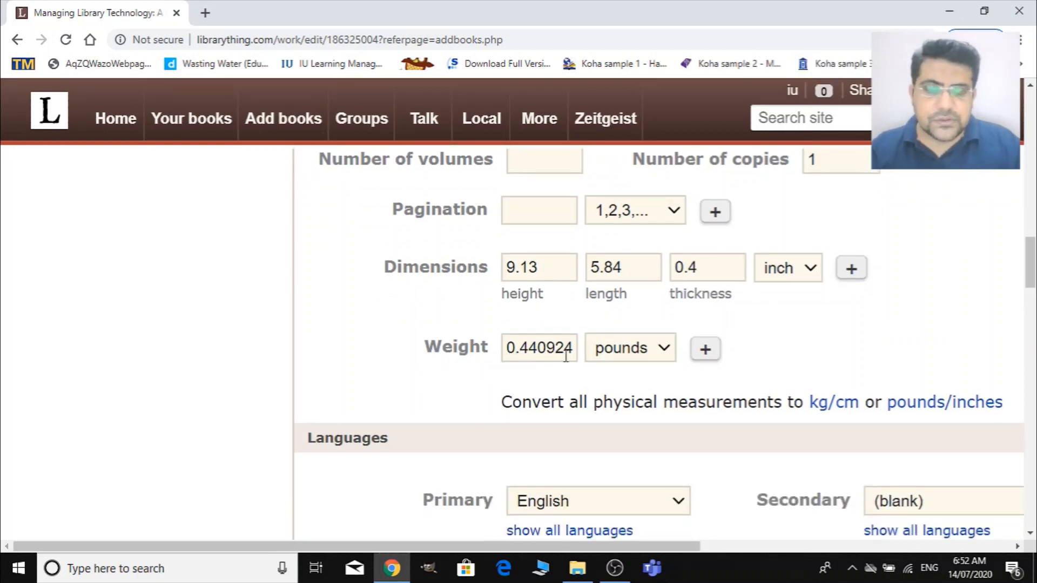
scroll(616, 424, "down", 2)
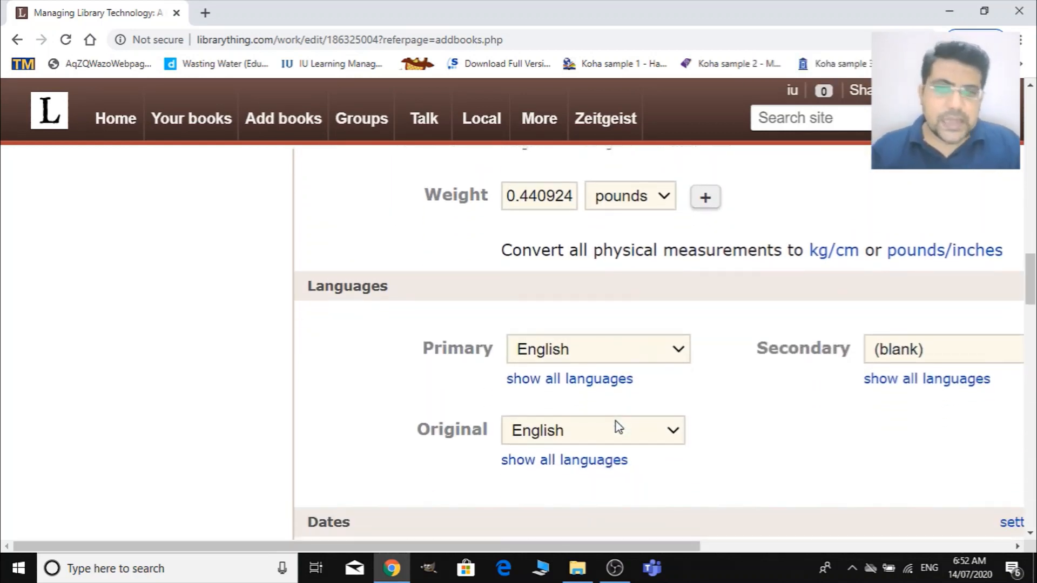
left_click_drag(671, 547, 774, 546)
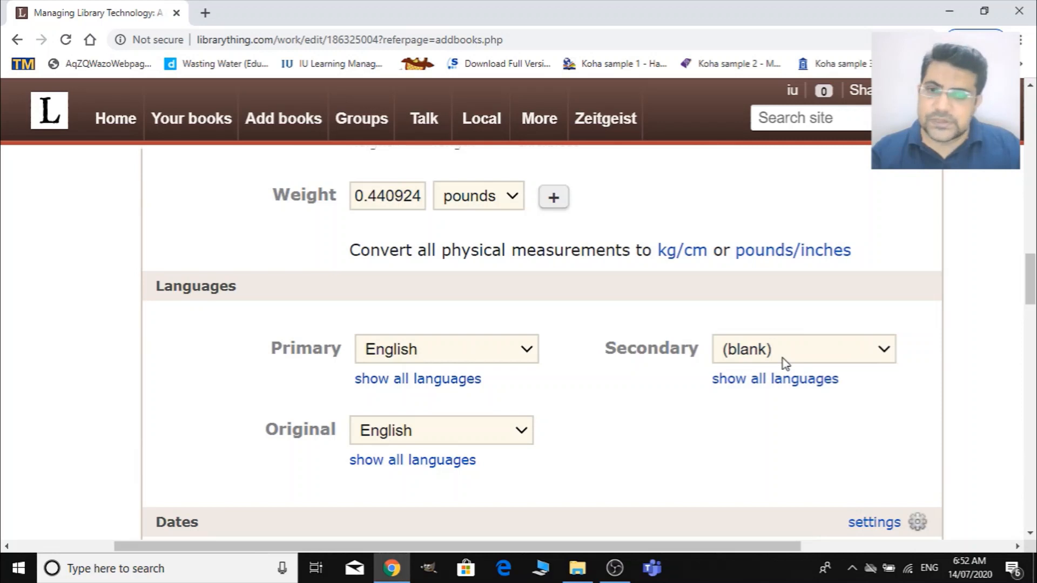
scroll(549, 422, "down", 3)
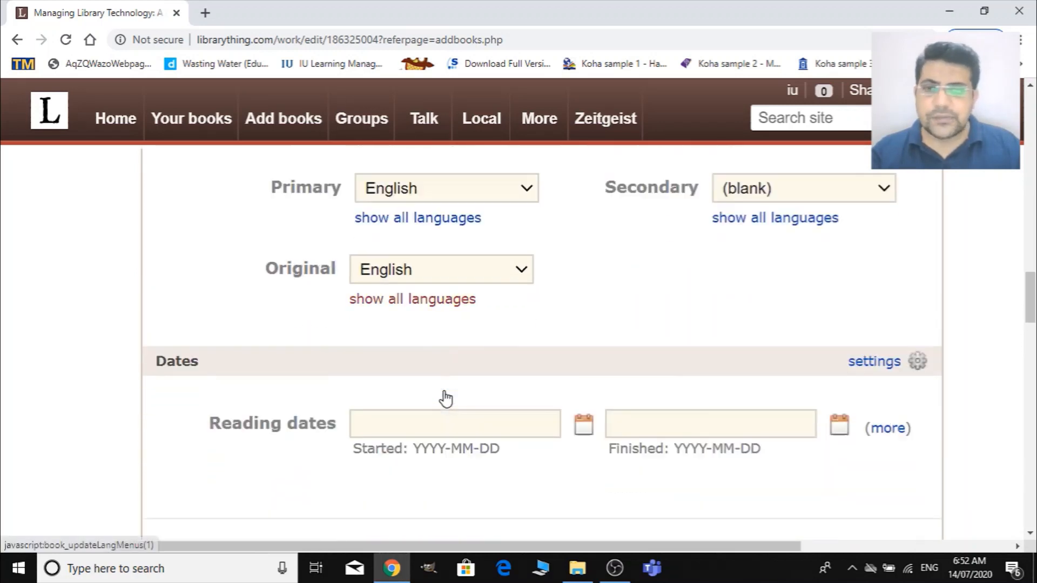
scroll(445, 399, "down", 1)
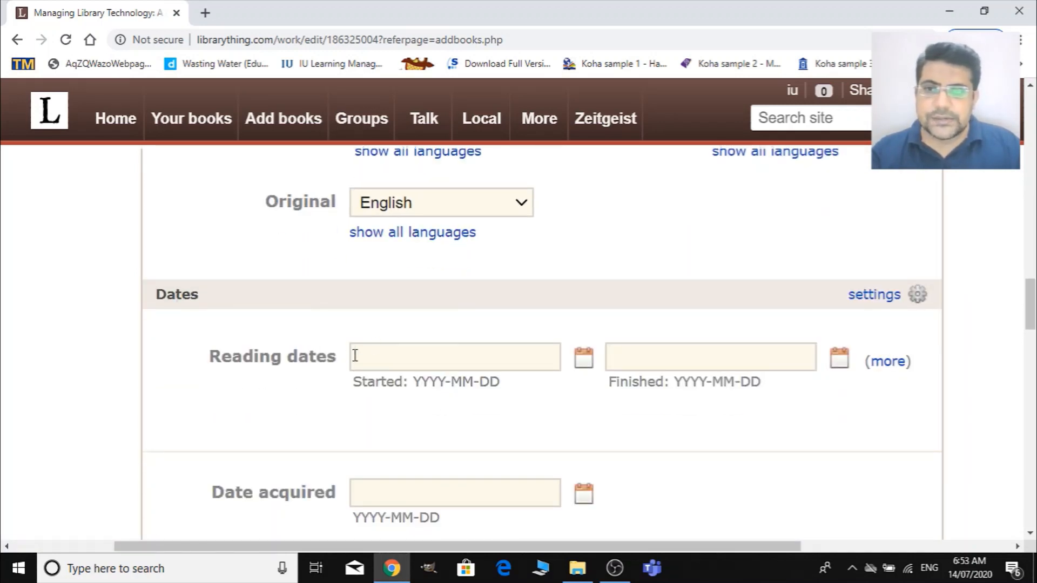
scroll(407, 357, "down", 3)
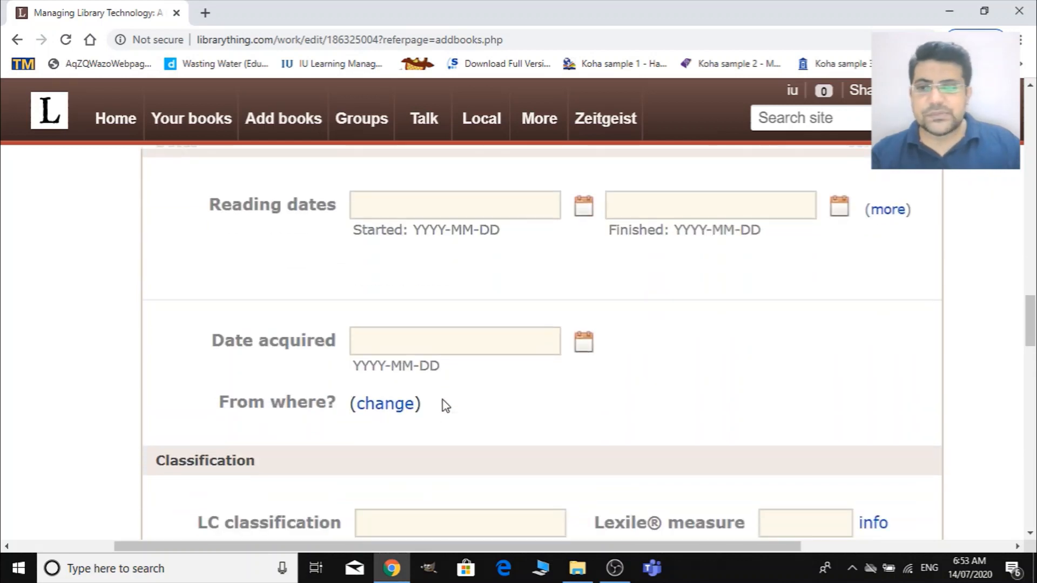
scroll(262, 340, "down", 3)
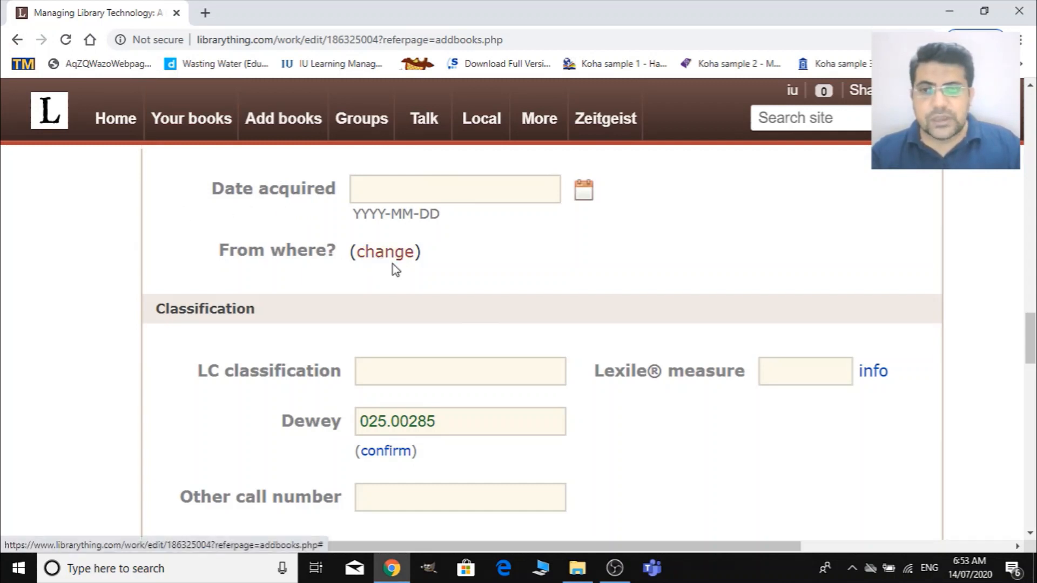
Step: Confirm the suggested Dewey number in the book's classification section
scroll(537, 400, "down", 3)
scroll(477, 389, "up", 1)
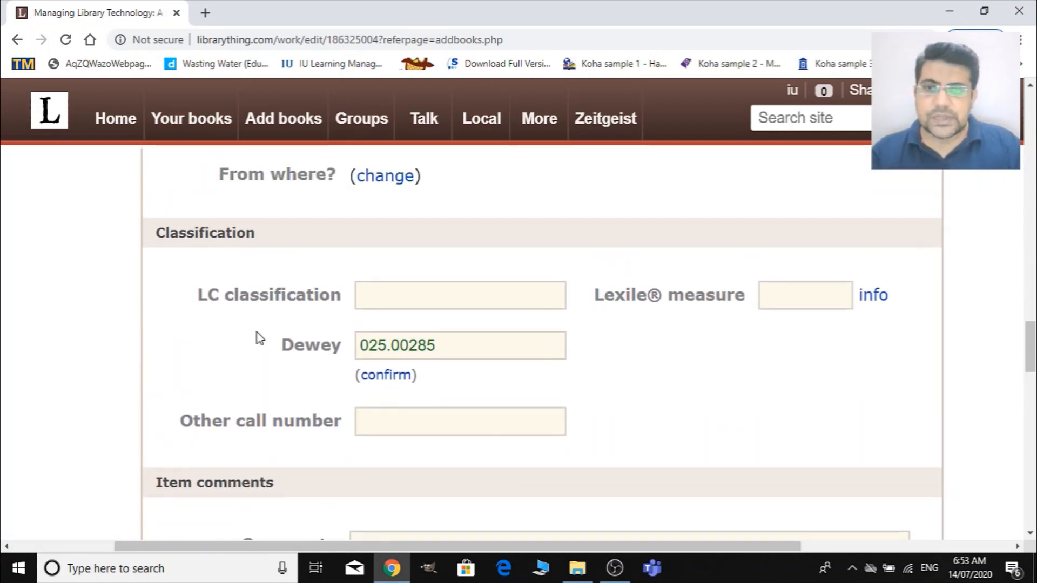
left_click(393, 376)
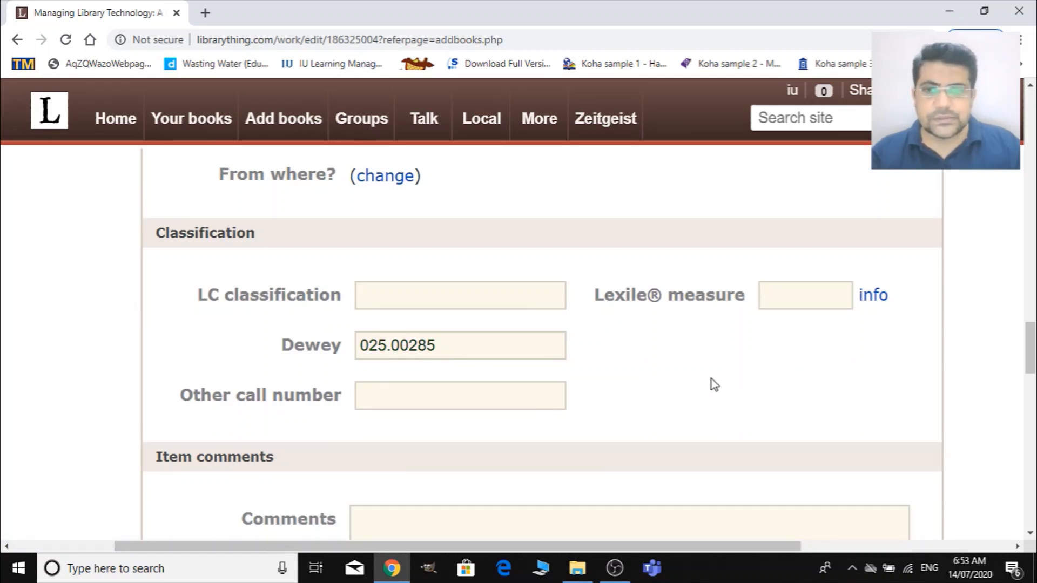
Step: Append the author mark BLO to the Dewey number so it reads 025.00285 BLO
scroll(106, 243, "down", 3)
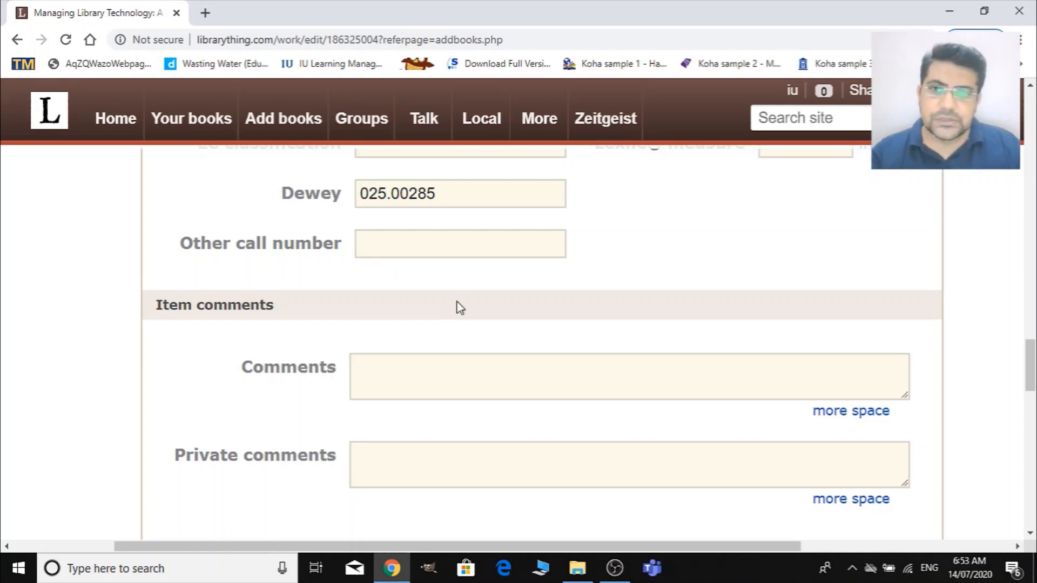
left_click(484, 200)
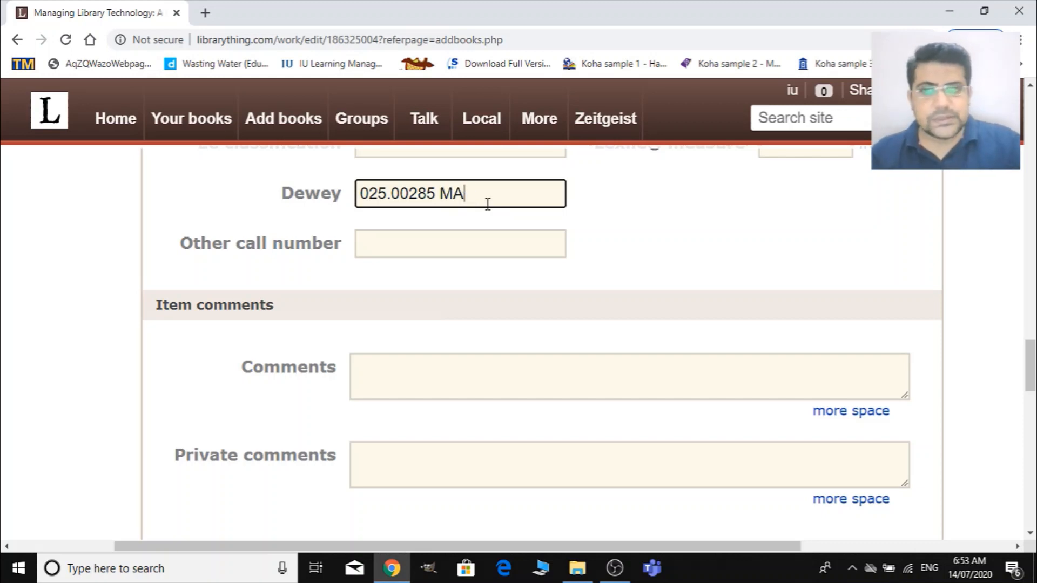
key("BackSpace")
key("BackSpace")
key("BackSpace")
scroll(491, 241, "up", 12)
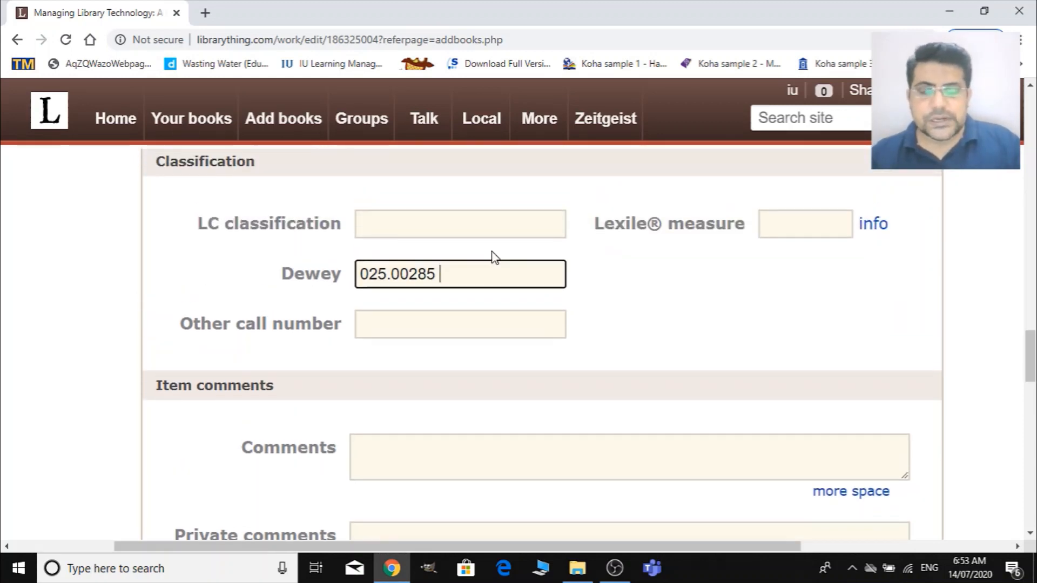
scroll(494, 254, "up", 15)
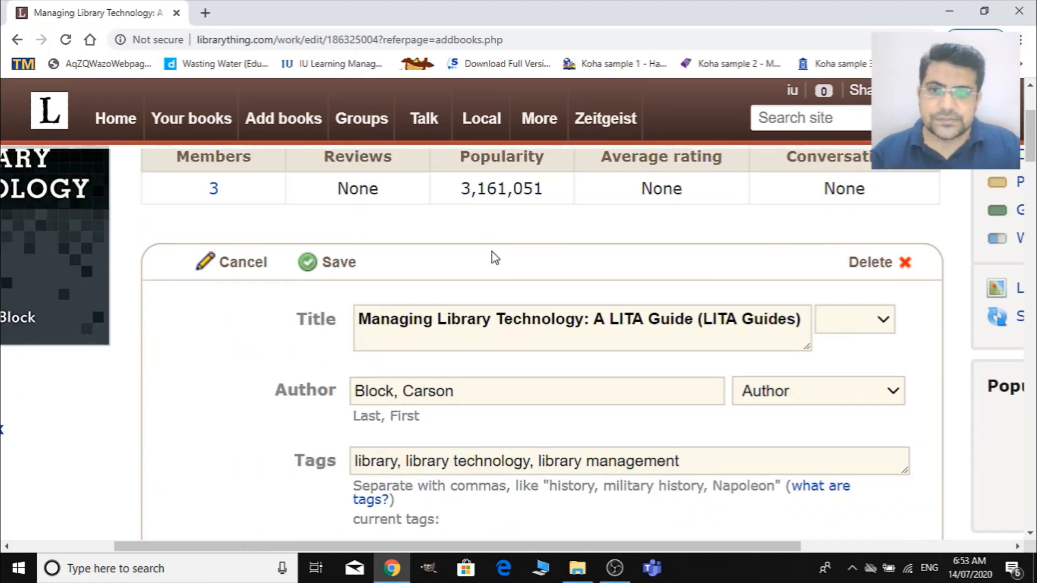
scroll(495, 258, "down", 15)
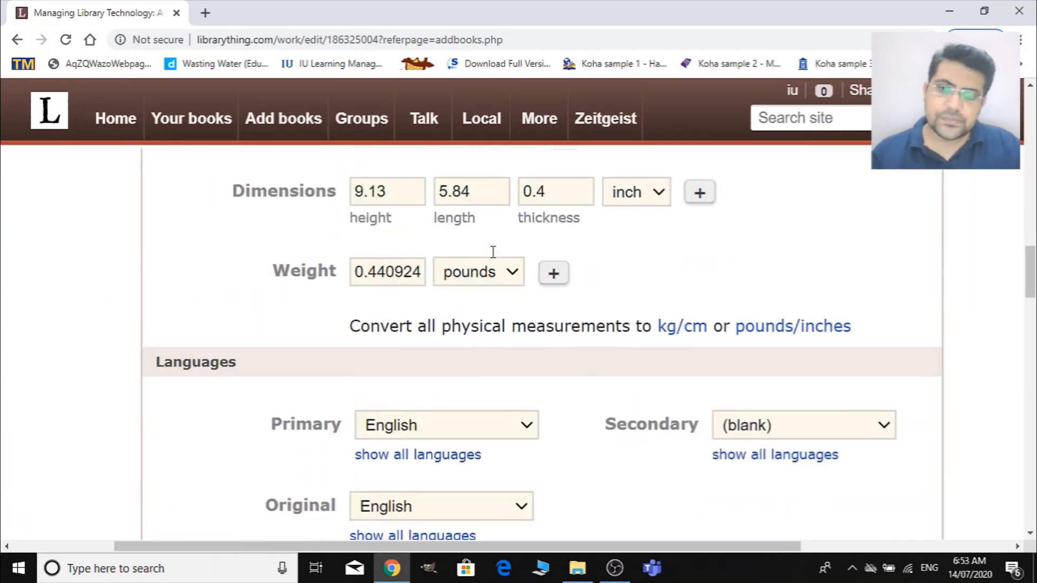
scroll(494, 252, "down", 14)
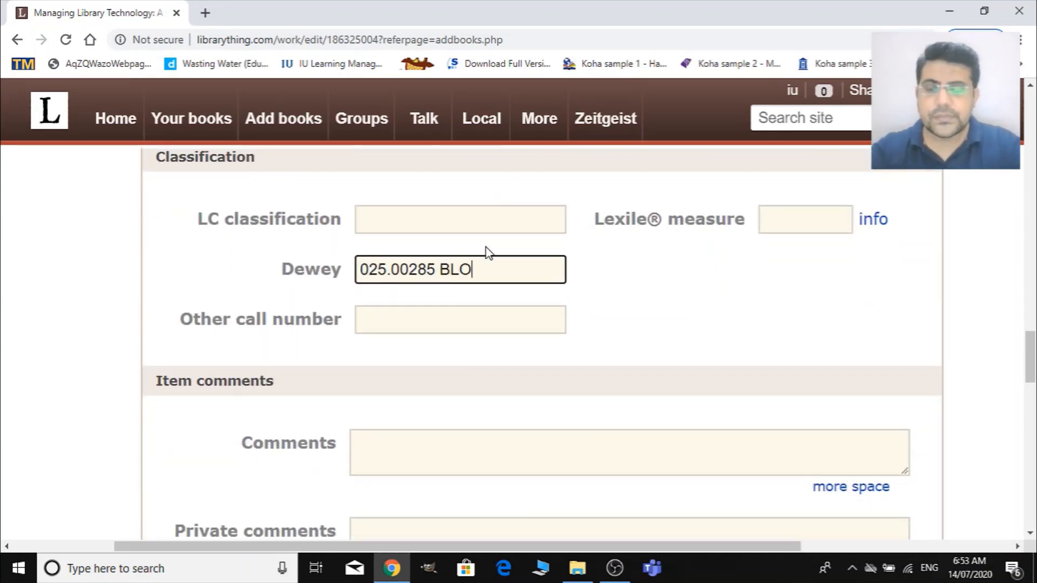
Step: Clear the physical summary field in the book's edit form
scroll(500, 276, "down", 4)
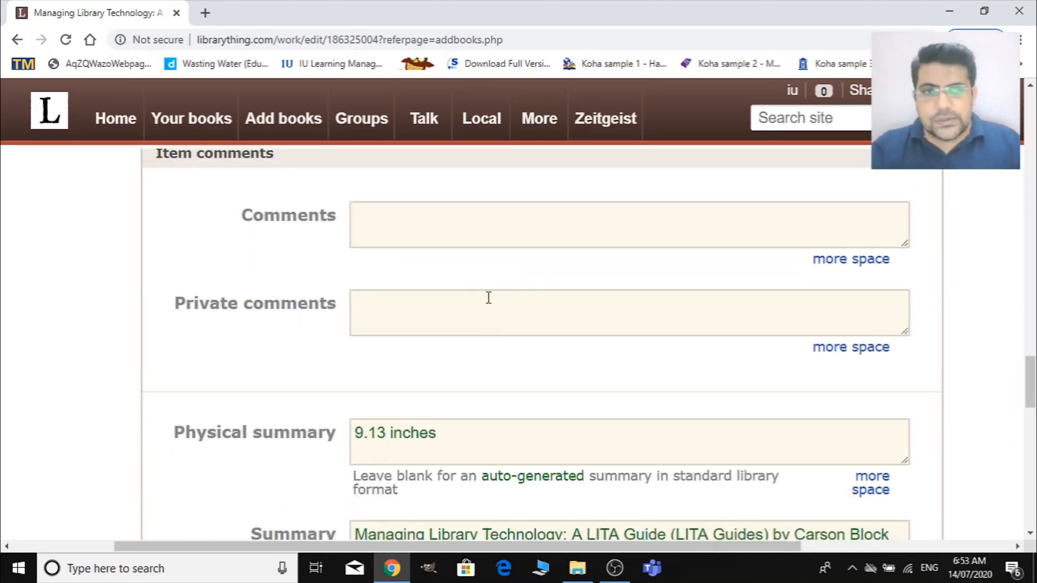
scroll(488, 297, "up", 3)
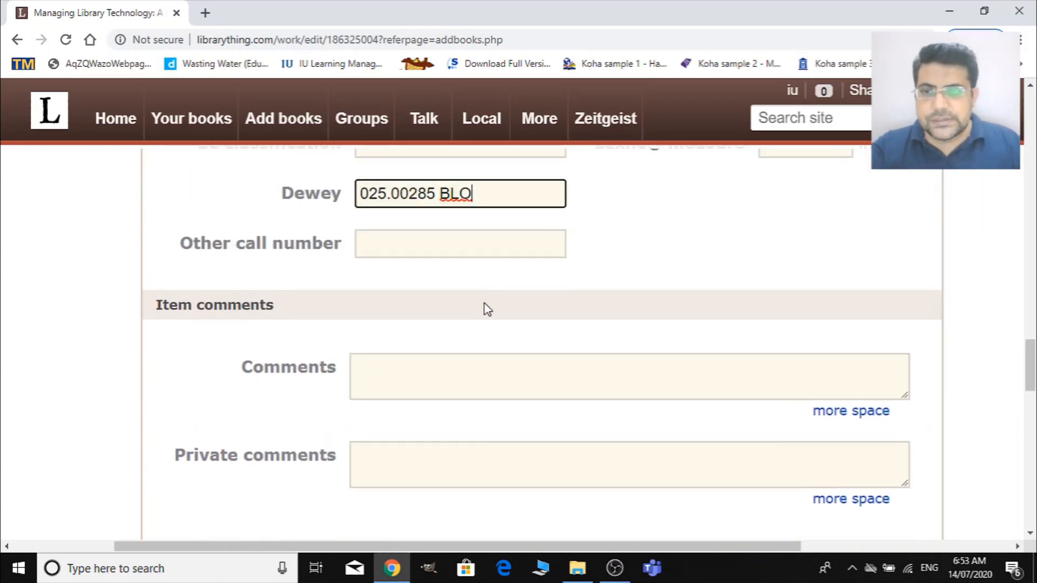
scroll(487, 309, "down", 5)
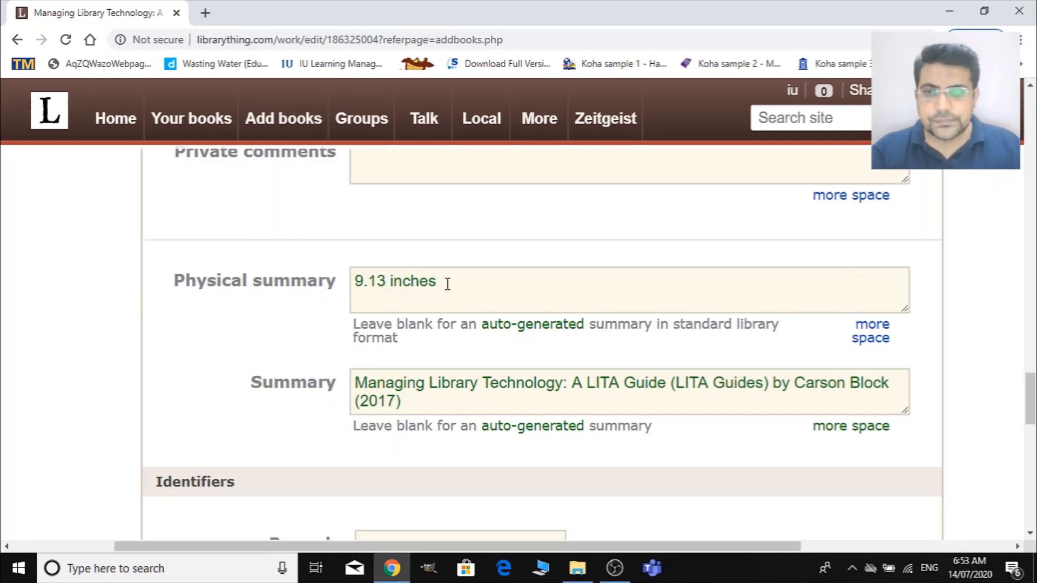
left_click_drag(446, 287, 353, 273)
key("BackSpace")
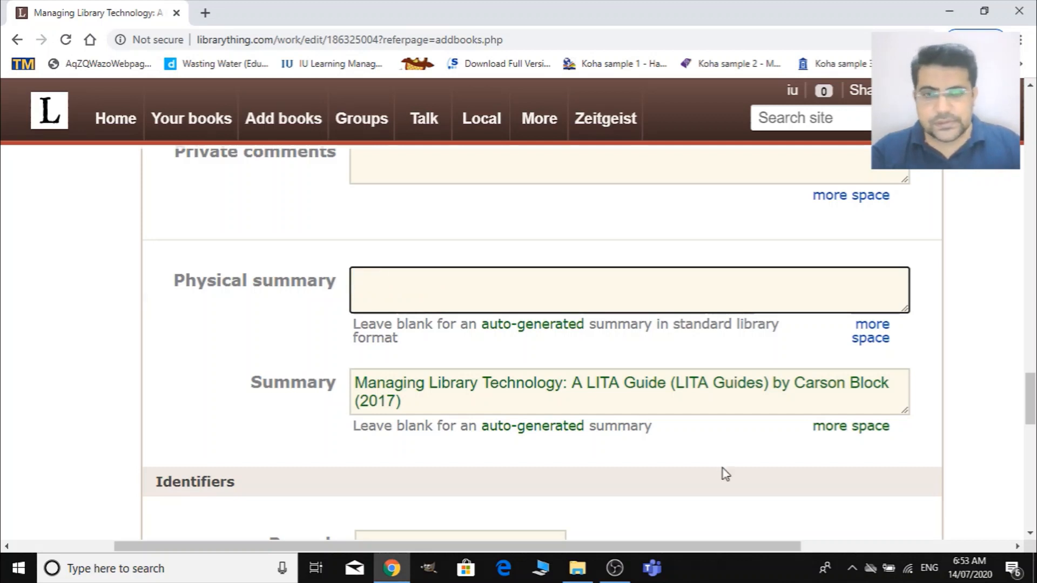
Step: Examine the summary, the identifier fields from barcode to OCLC, and the system details at the end of the edit form
scroll(460, 406, "down", 2)
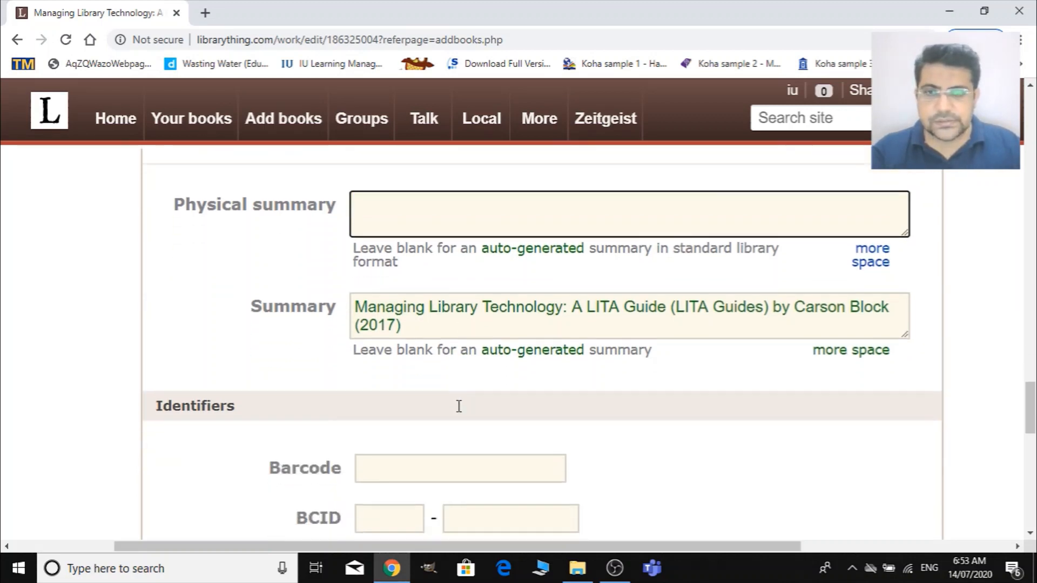
scroll(592, 342, "down", 4)
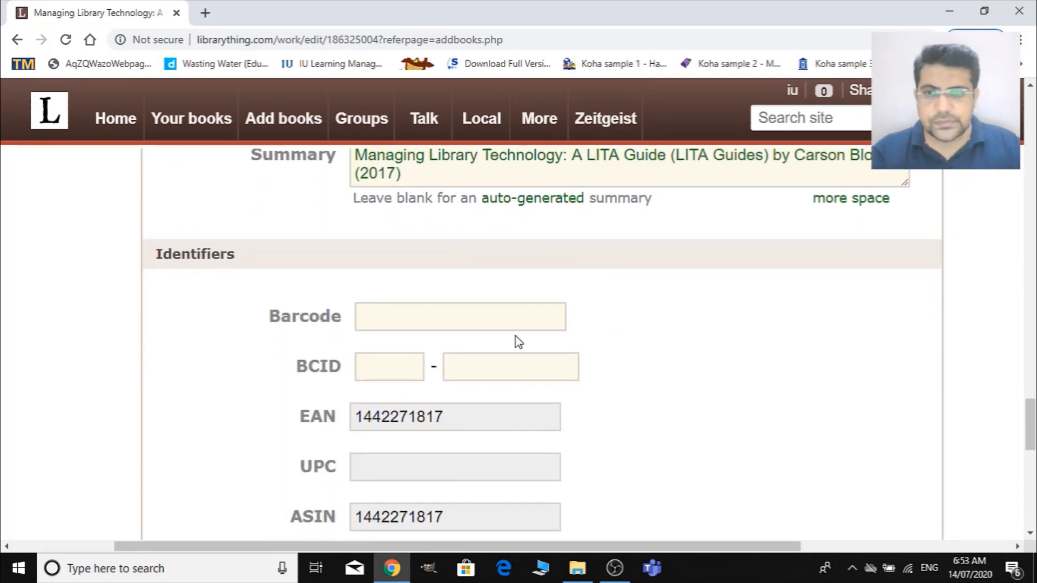
left_click(402, 312)
scroll(289, 364, "down", 2)
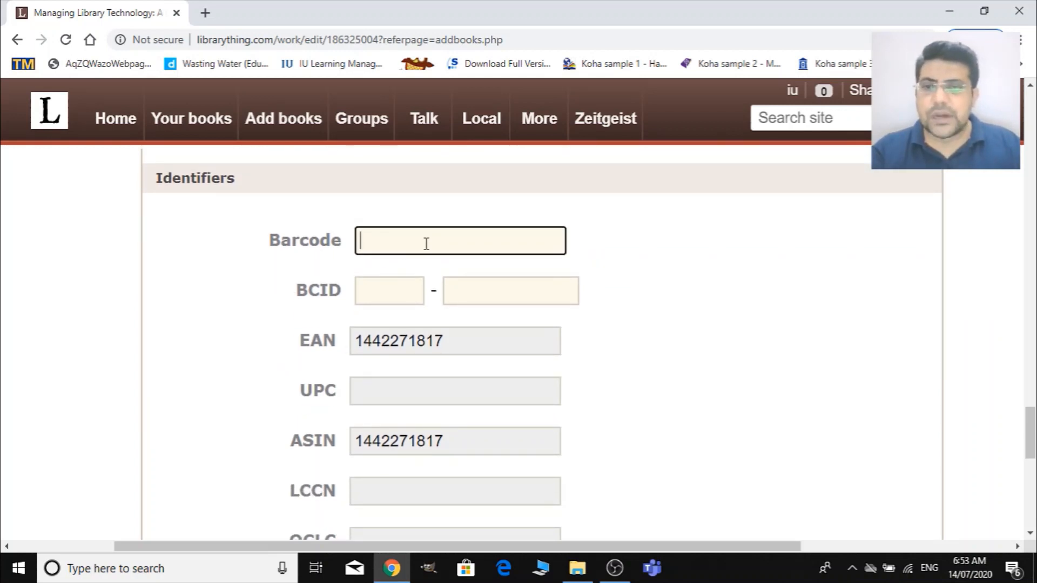
scroll(428, 363, "down", 4)
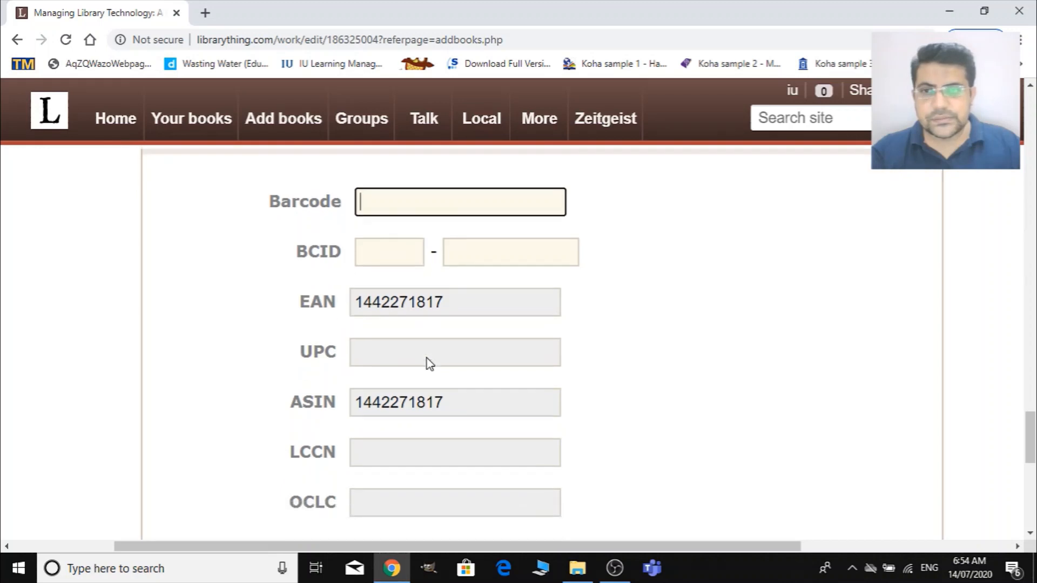
scroll(428, 364, "down", 2)
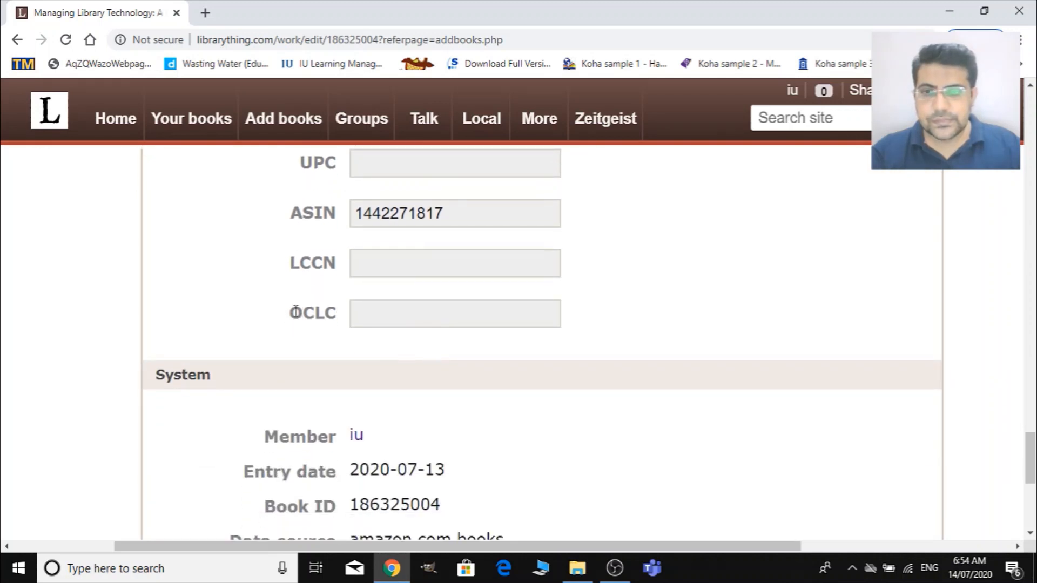
scroll(405, 339, "up", 2)
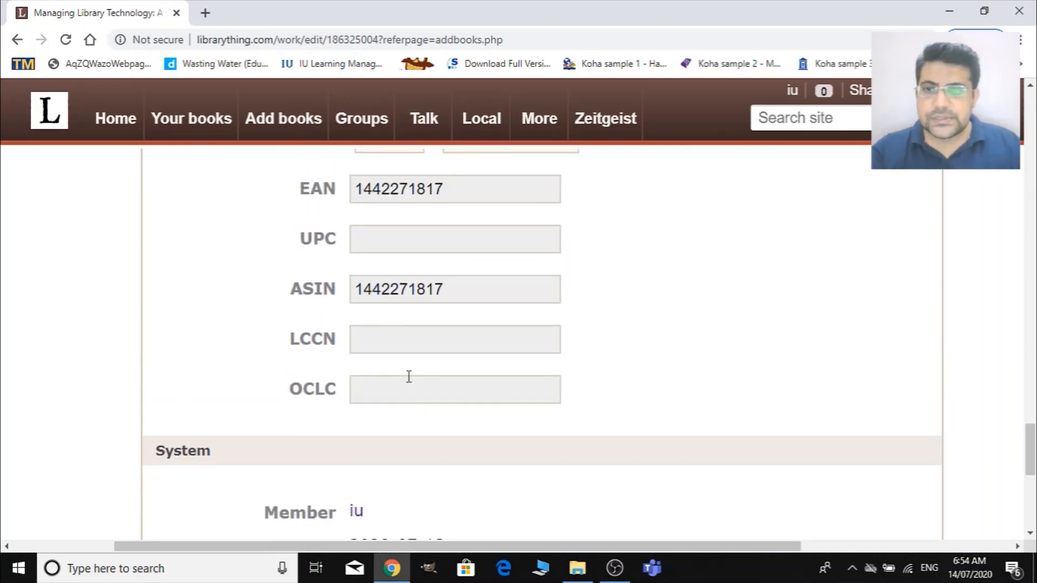
scroll(448, 382, "down", 8)
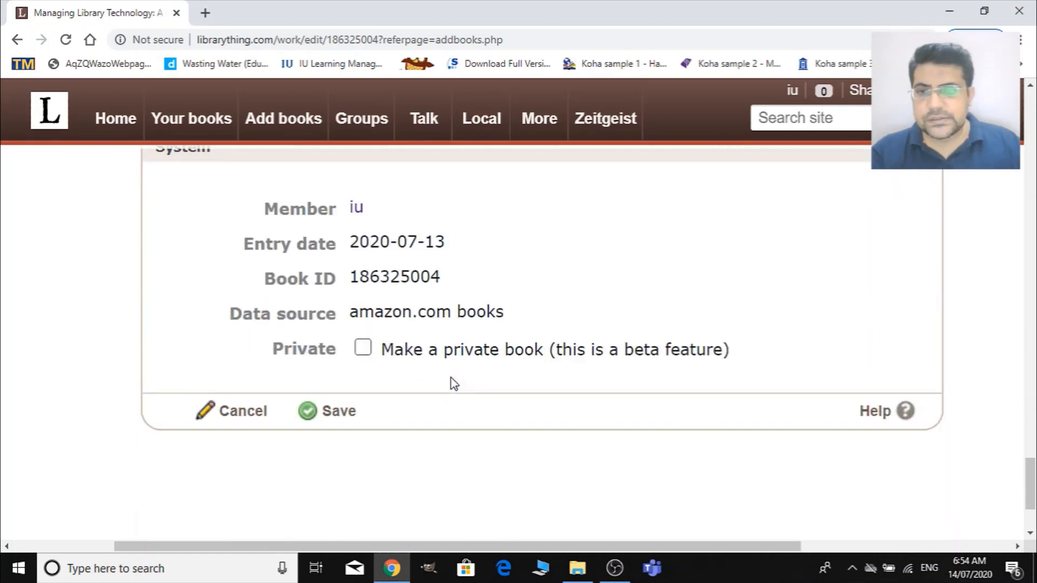
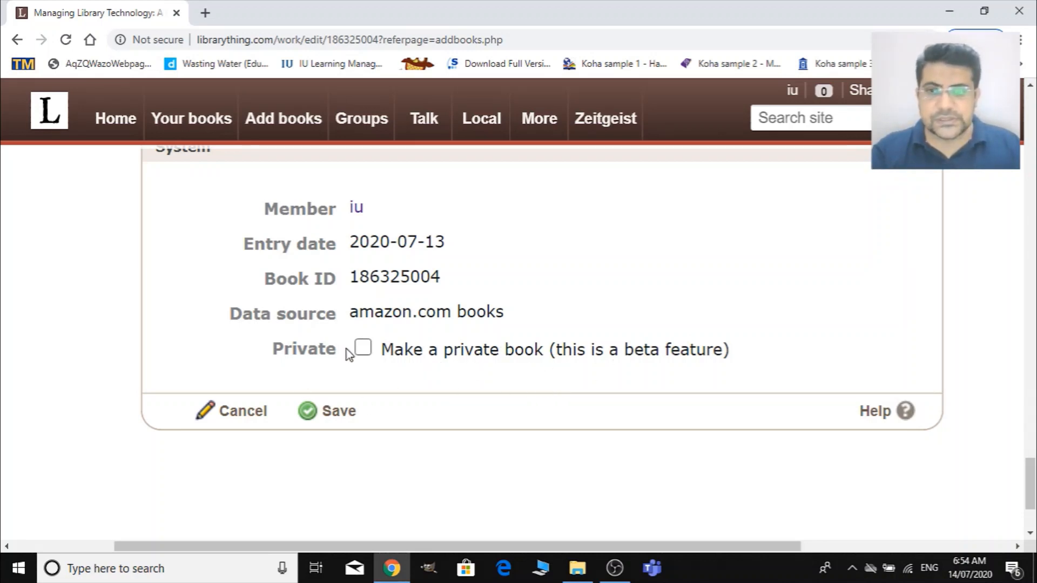
Step: Save the edited book record, leaving the private book option unchecked
scroll(502, 363, "down", 1)
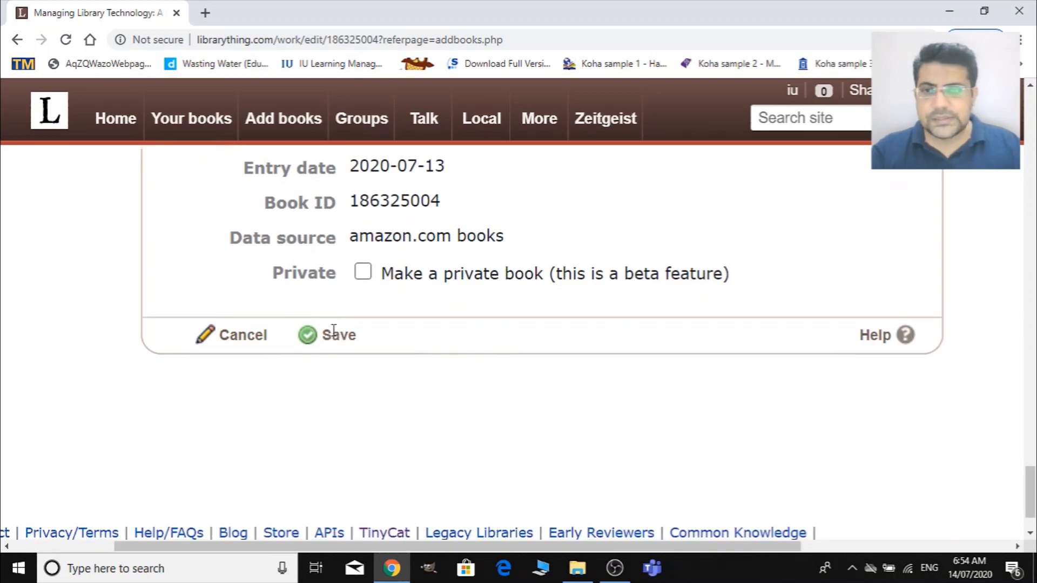
scroll(333, 331, "up", 2)
scroll(338, 468, "down", 2)
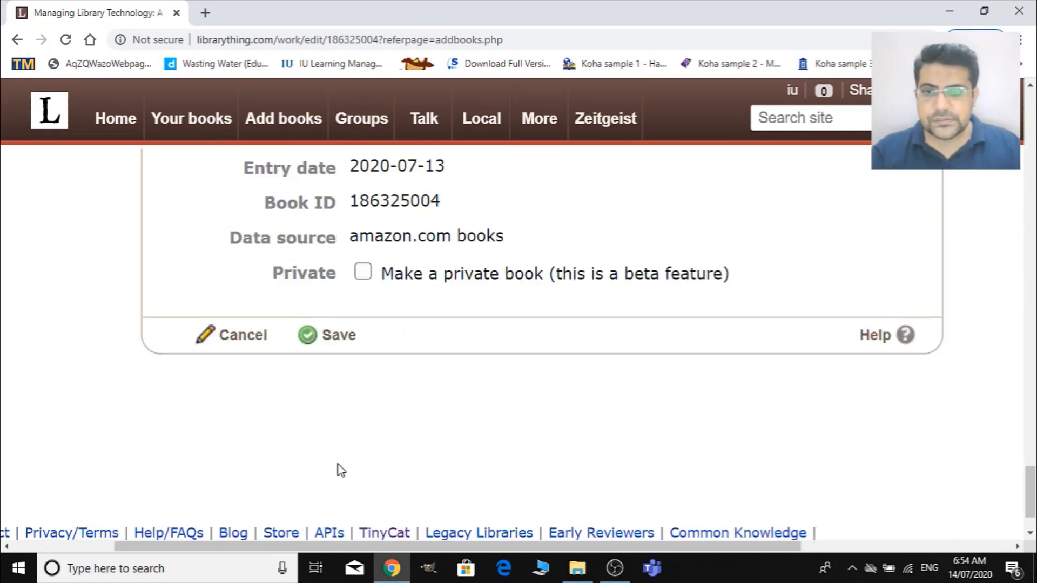
left_click(330, 345)
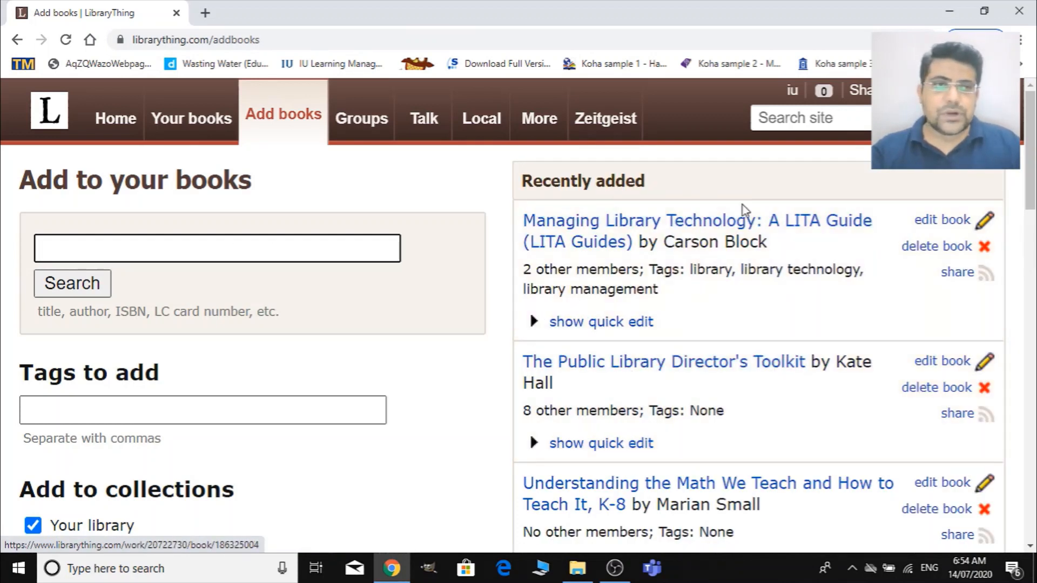
Step: Open the library's book catalogue and view it in list style A, followed by the covers view
left_click(204, 130)
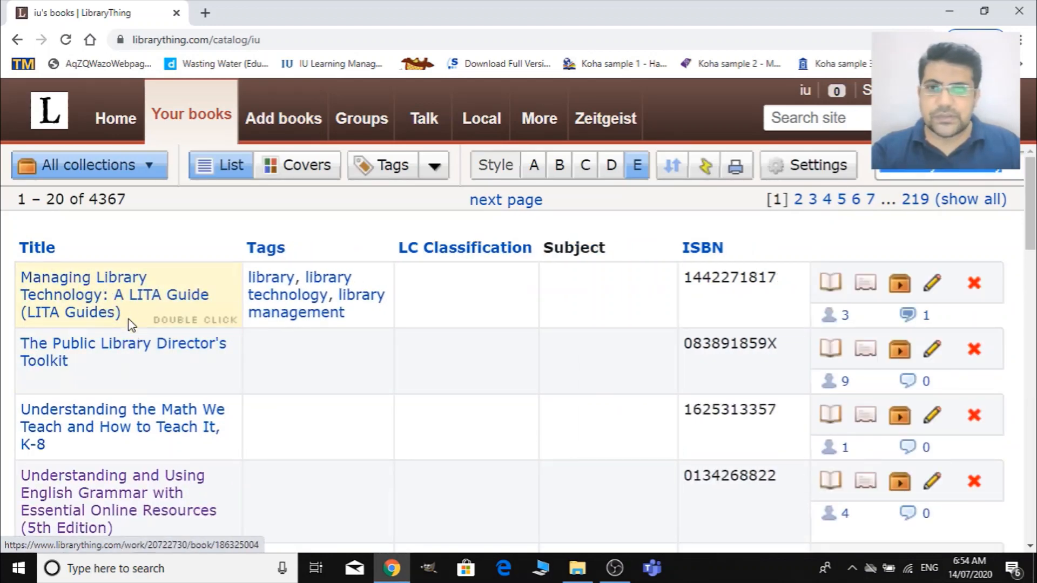
left_click(534, 165)
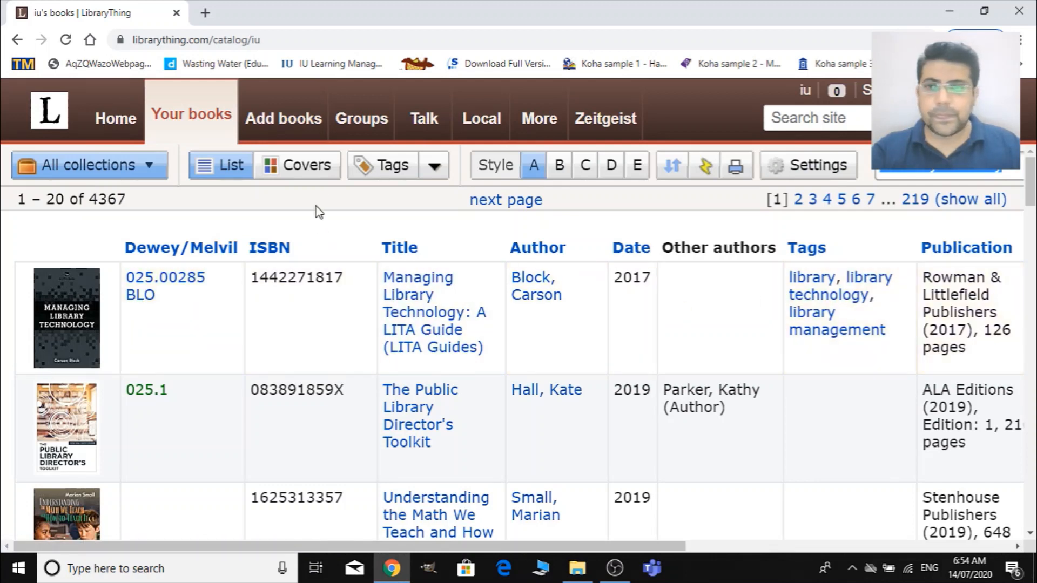
left_click(296, 165)
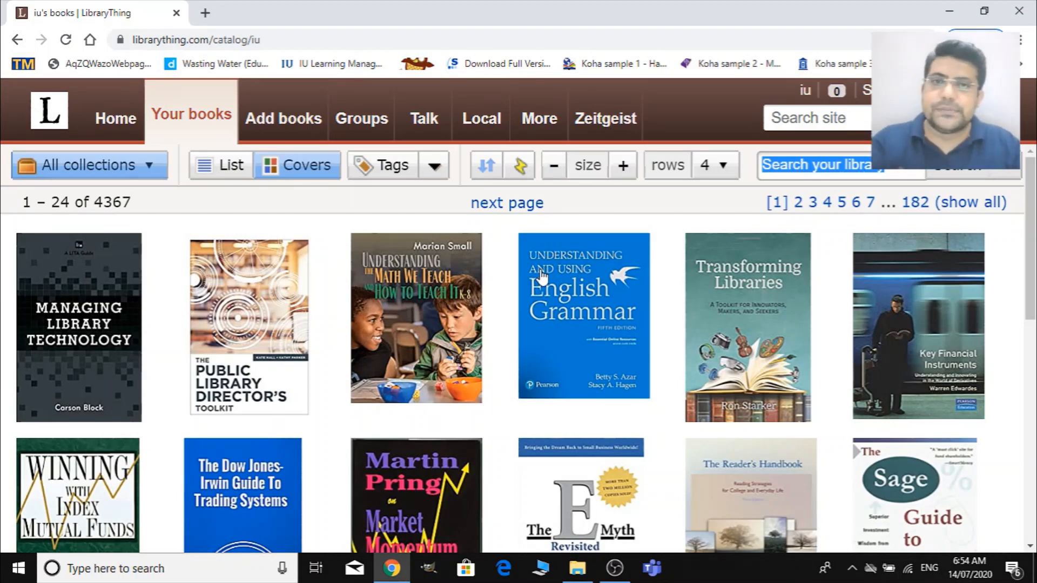
Step: Open the "Managing Library Technology" book page from the recently added covers on the home page
left_click(116, 120)
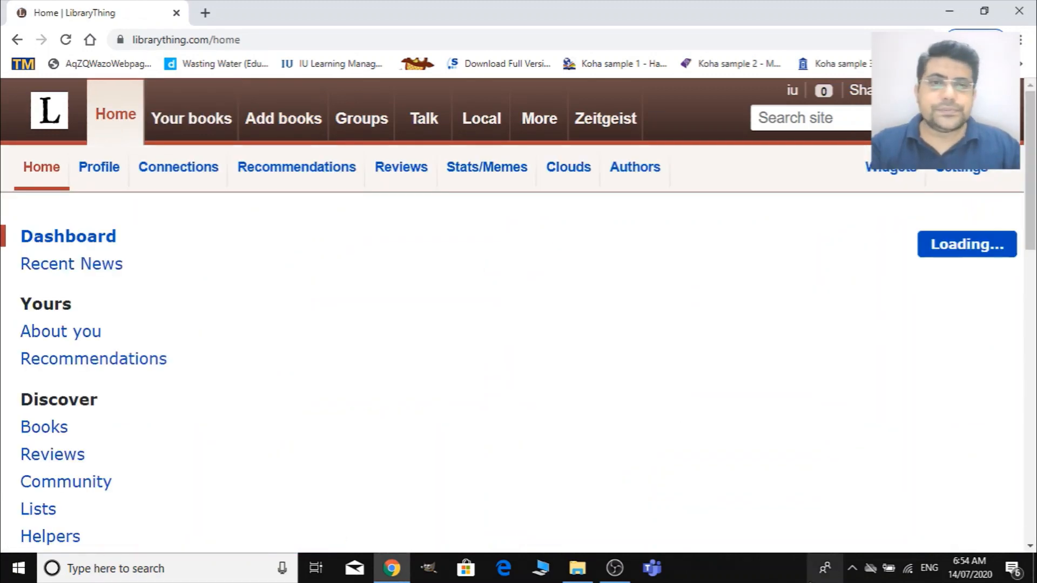
scroll(513, 473, "down", 1)
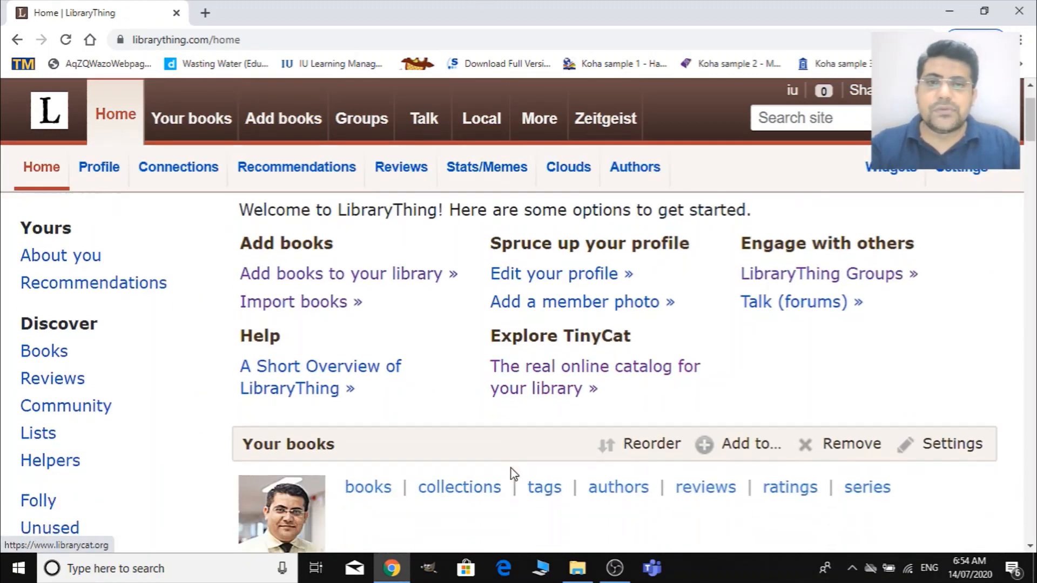
scroll(520, 457, "down", 5)
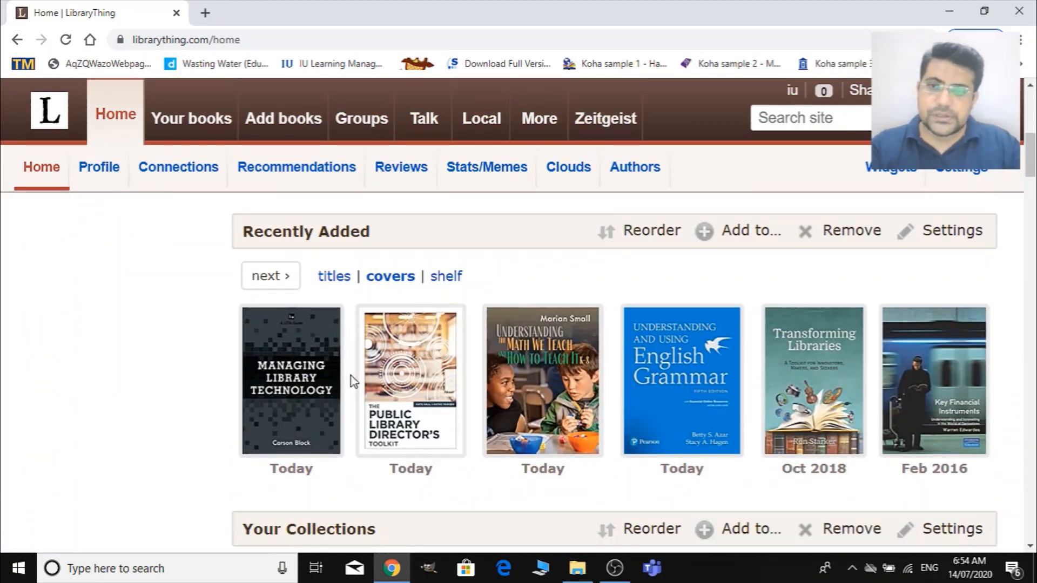
left_click(295, 382)
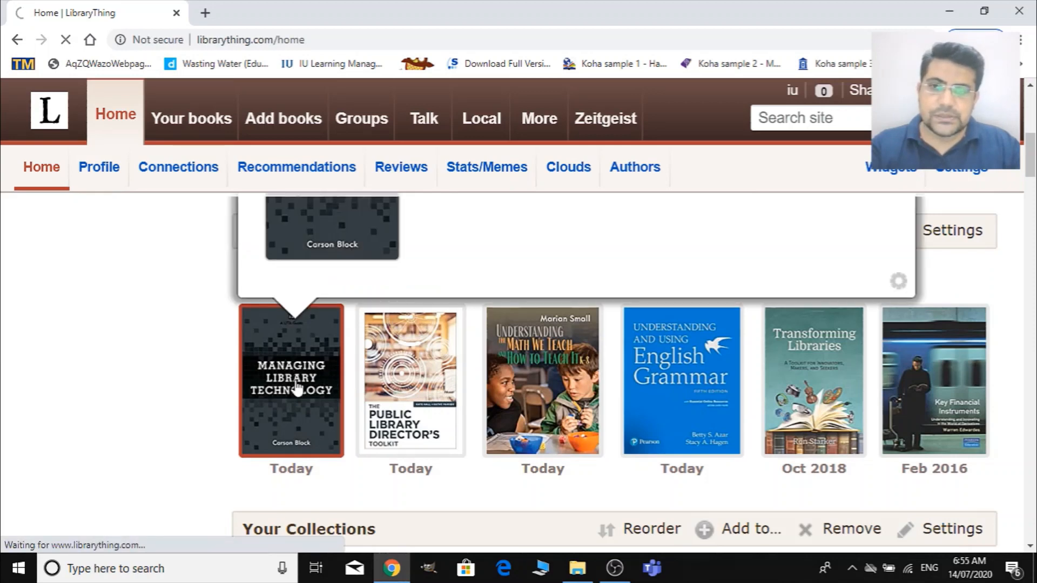
Step: Examine the book's rating, tags, collections and member review on its page
scroll(816, 438, "down", 4)
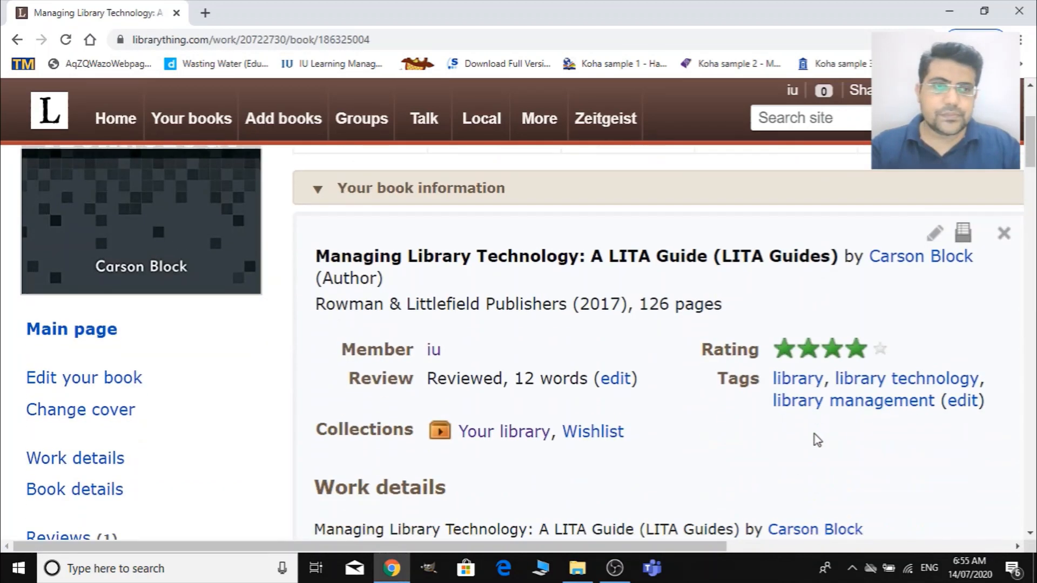
scroll(817, 440, "down", 5)
scroll(818, 434, "down", 14)
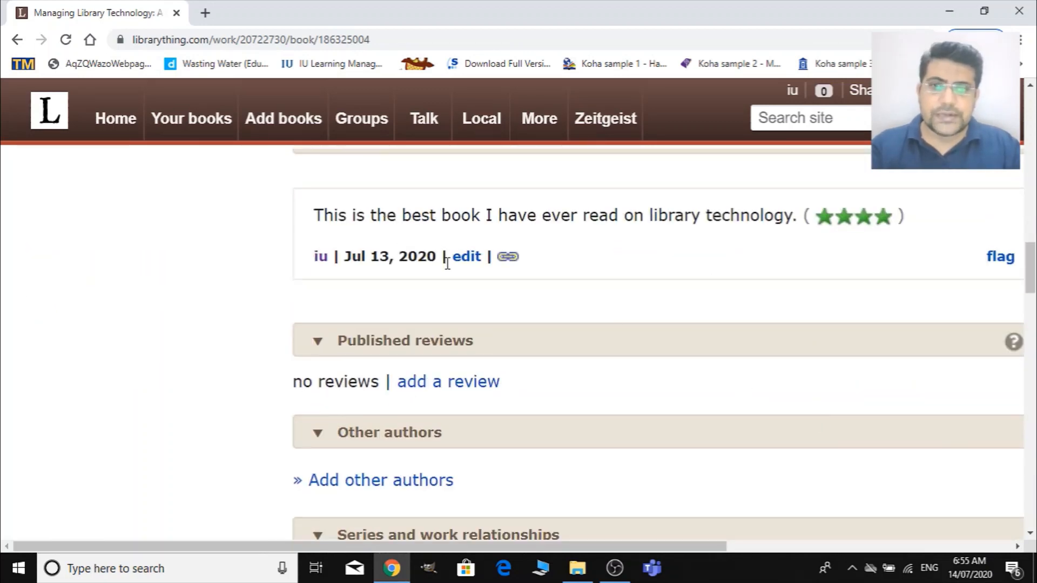
scroll(676, 354, "up", 20)
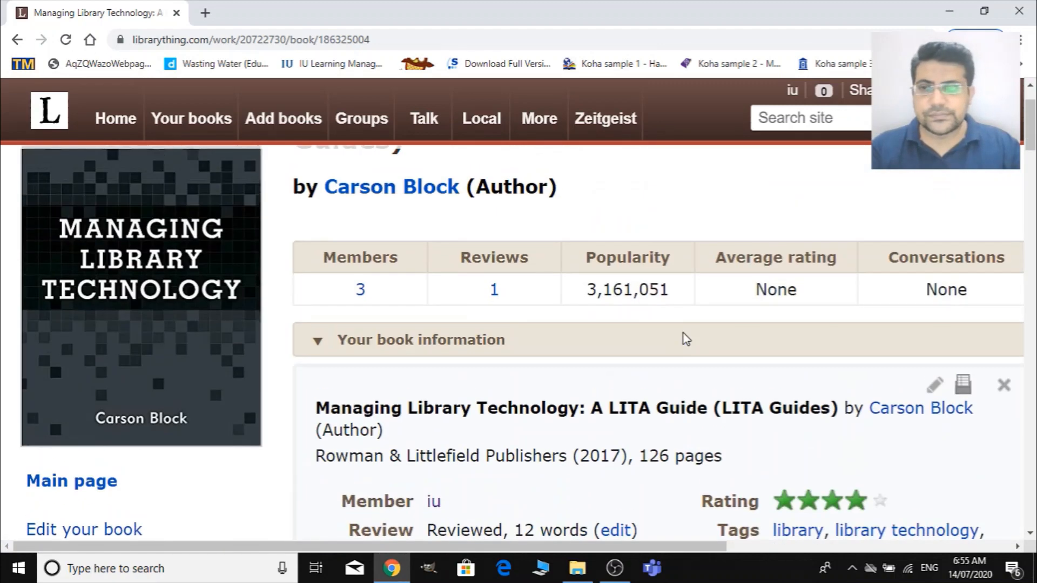
scroll(686, 338, "up", 2)
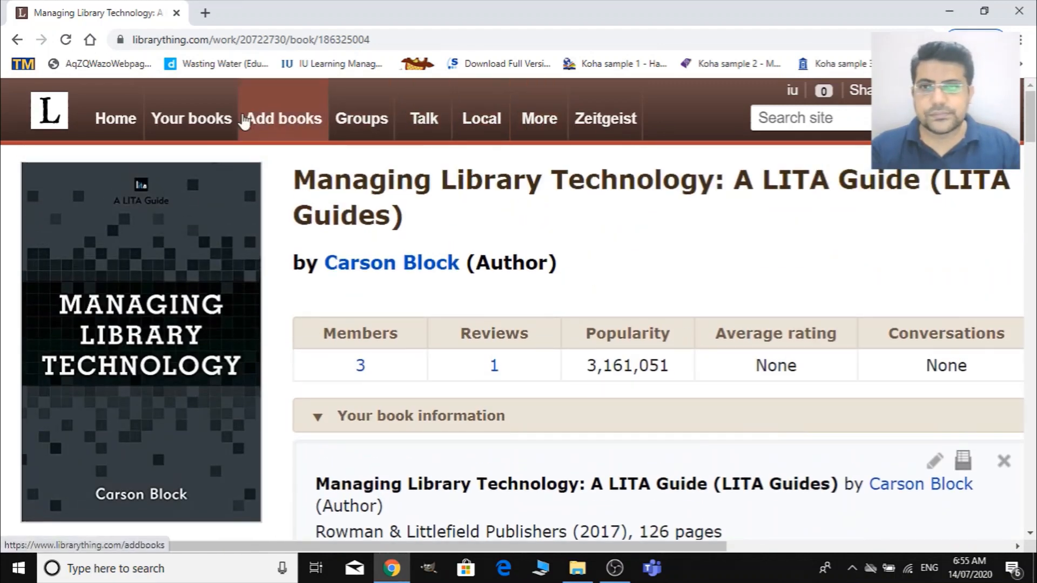
Step: Return to the book catalogue by way of the home page and switch it to the list view
left_click(129, 129)
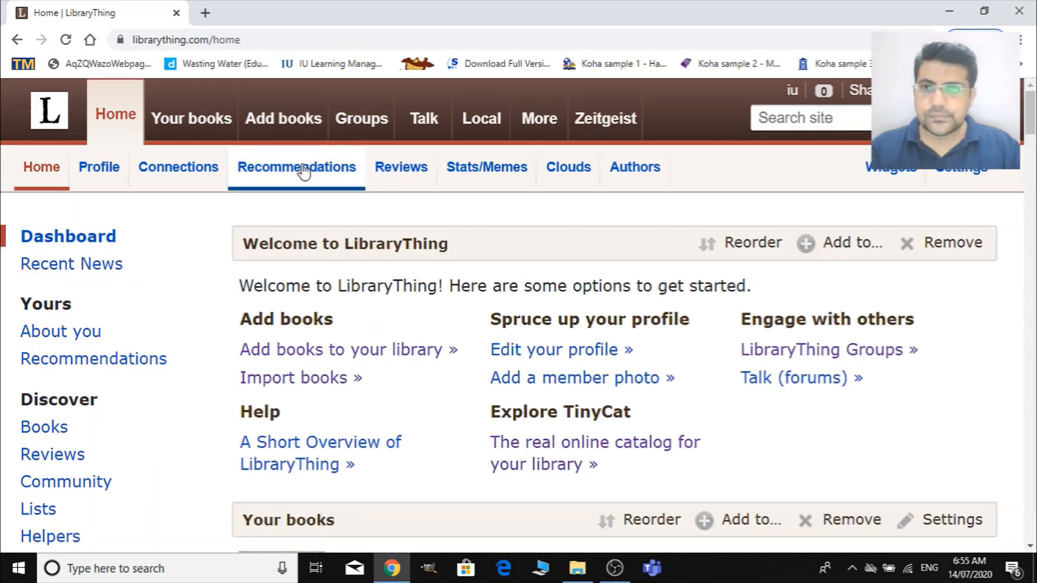
left_click(226, 131)
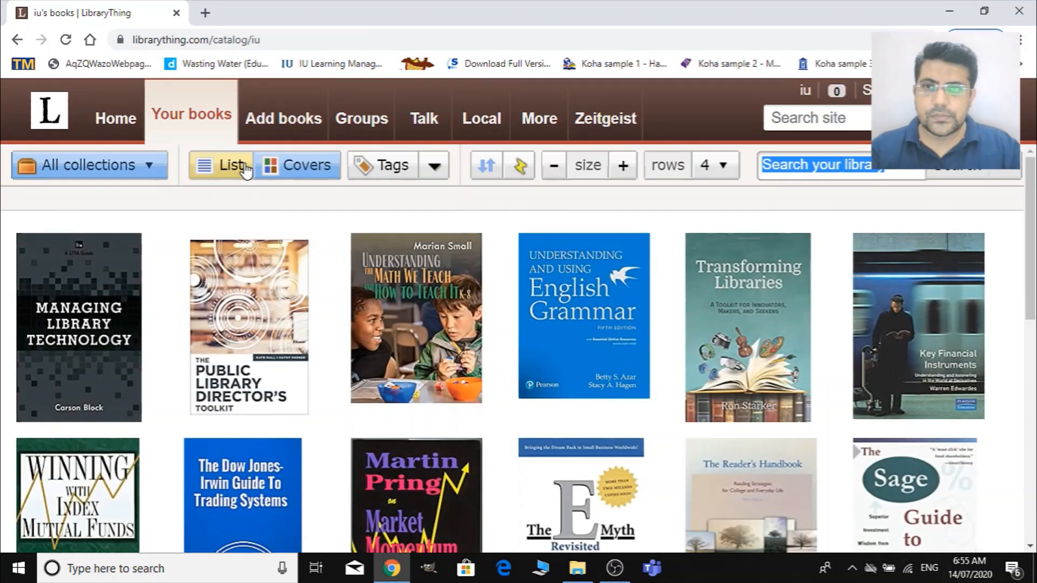
left_click(230, 165)
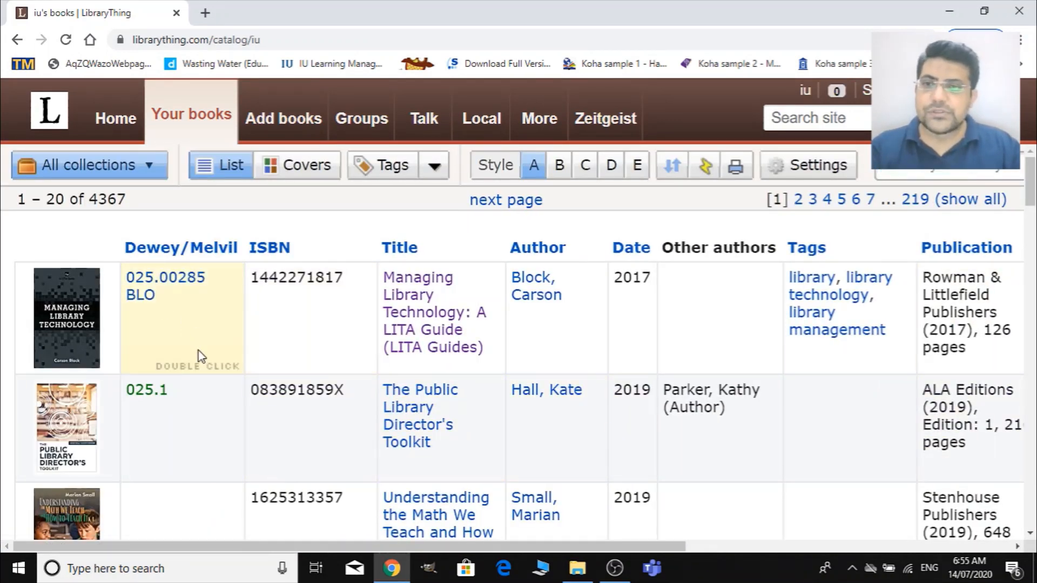
Step: Open the Dewey, ISBN, title and author cells of "Managing Library Technology" for inline editing
double_click(199, 327)
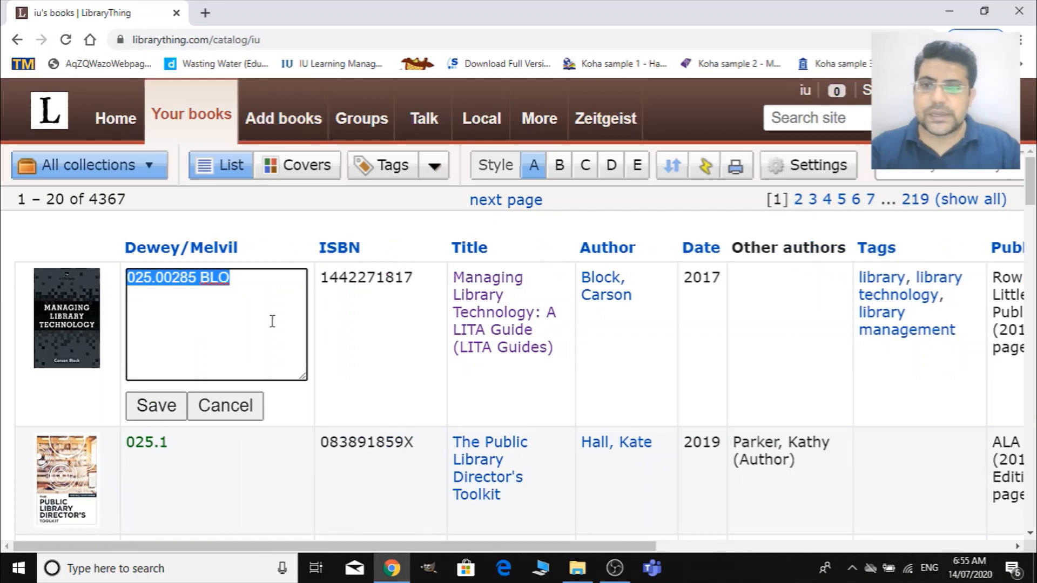
double_click(398, 342)
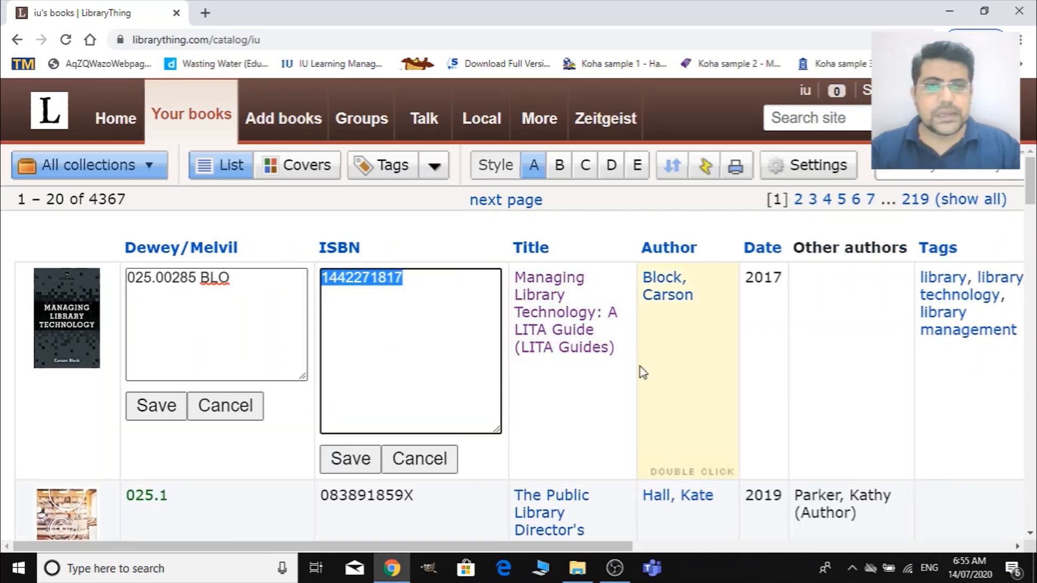
double_click(603, 390)
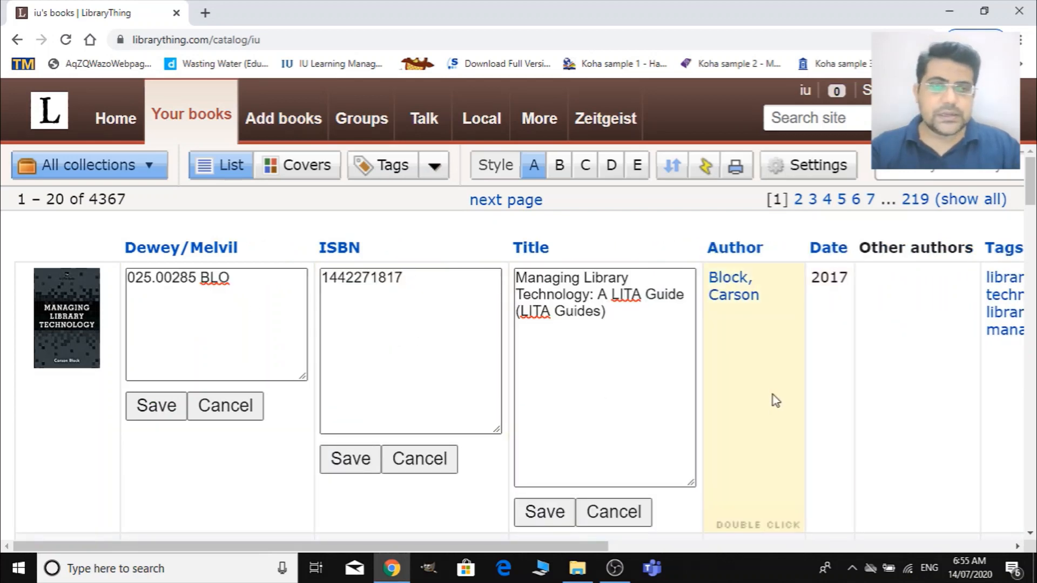
double_click(772, 400)
Step: Cancel the inline edits of the book's ISBN, Dewey, title and author cells
left_click(434, 458)
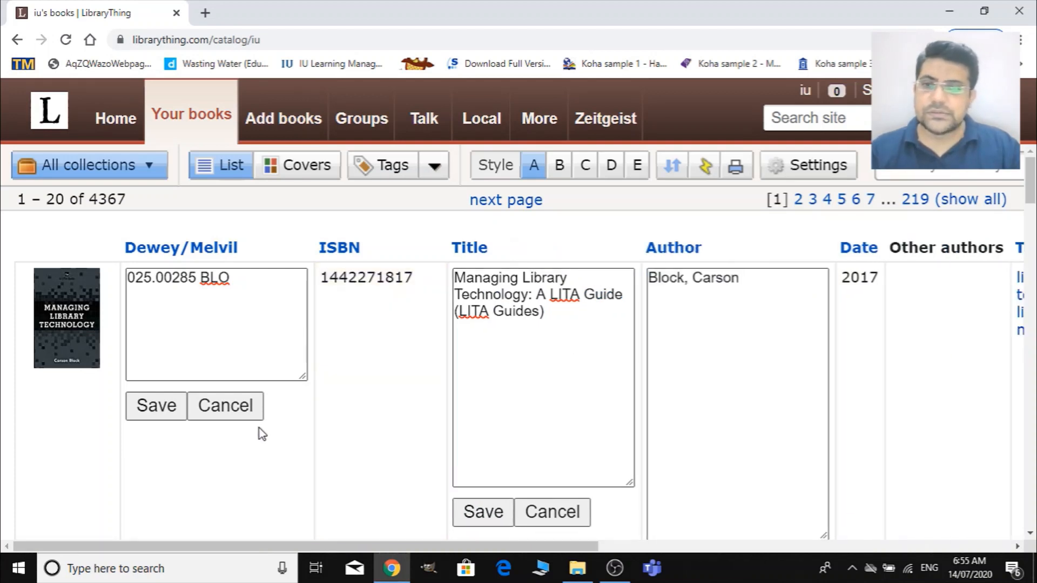
left_click(233, 406)
left_click(499, 512)
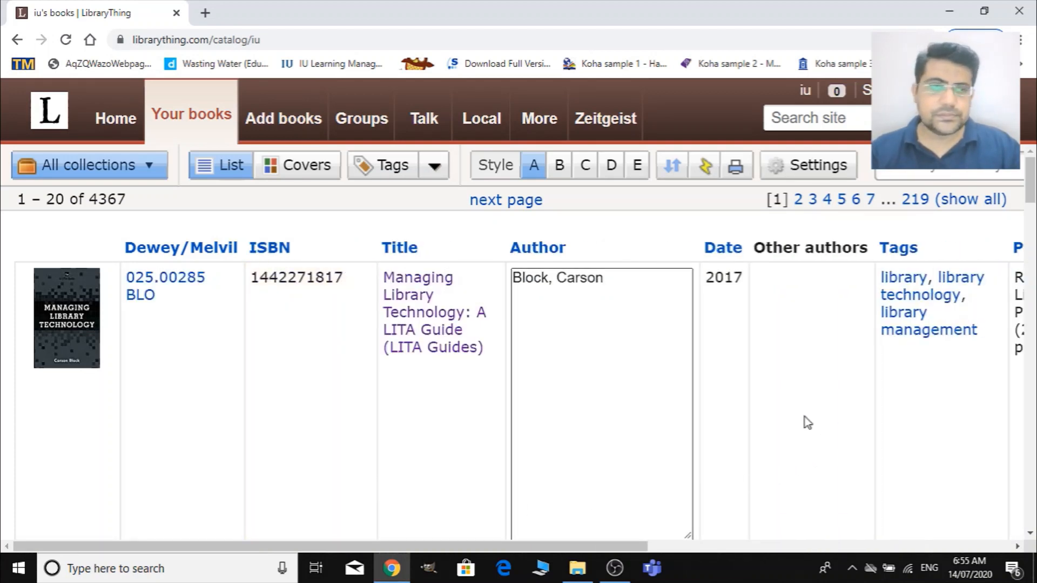
scroll(748, 436, "down", 1)
left_click(611, 520)
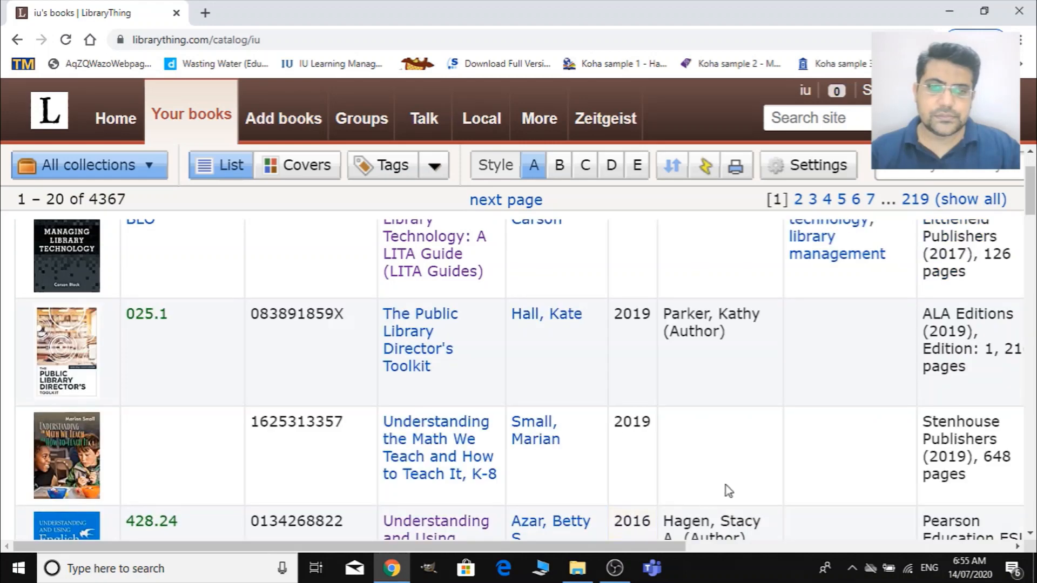
Step: Show the catalogue in its printable form
scroll(755, 474, "down", 12)
scroll(765, 461, "down", 5)
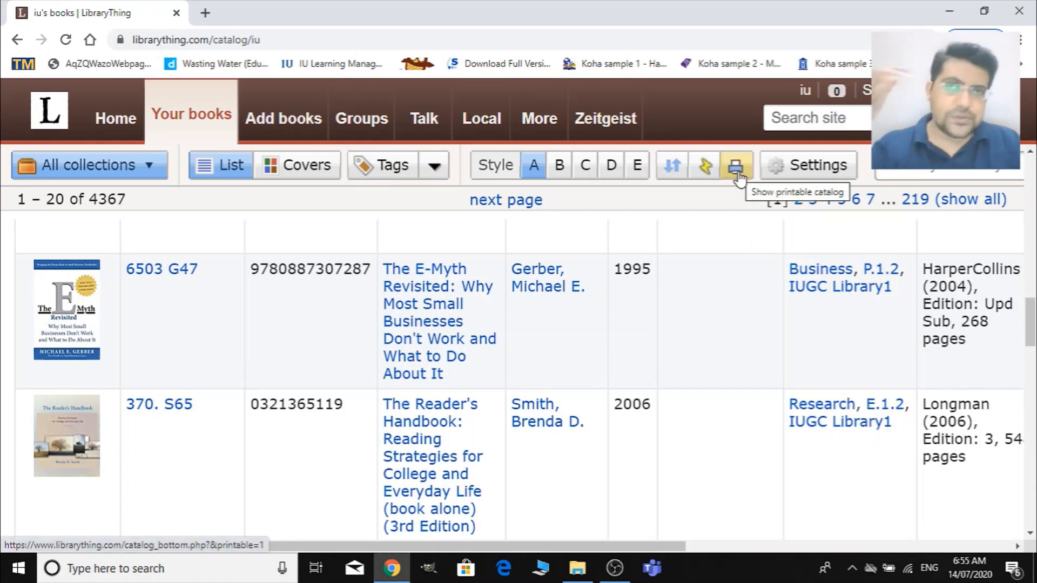
left_click(738, 174)
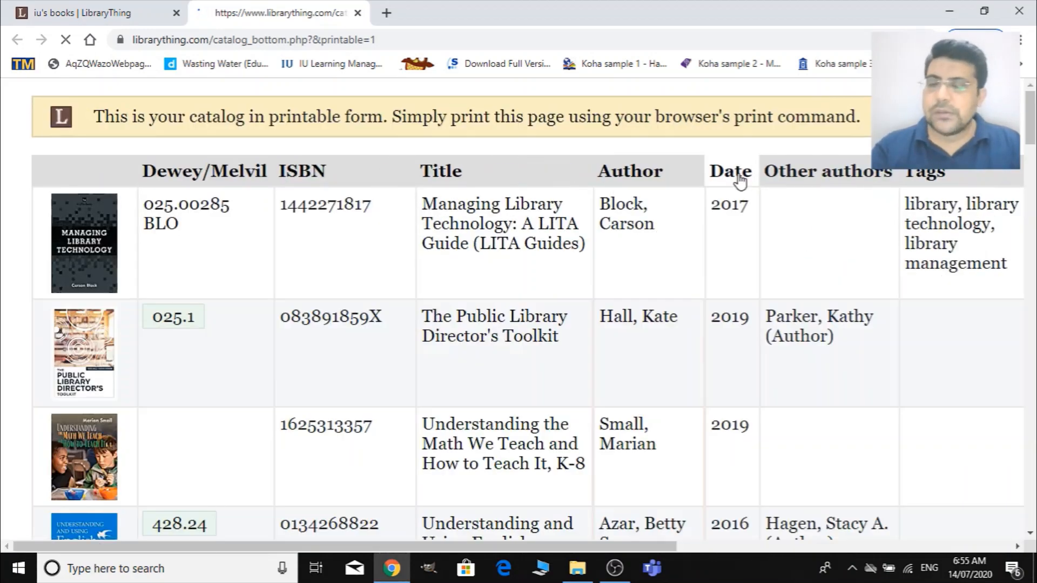
left_click(88, 11)
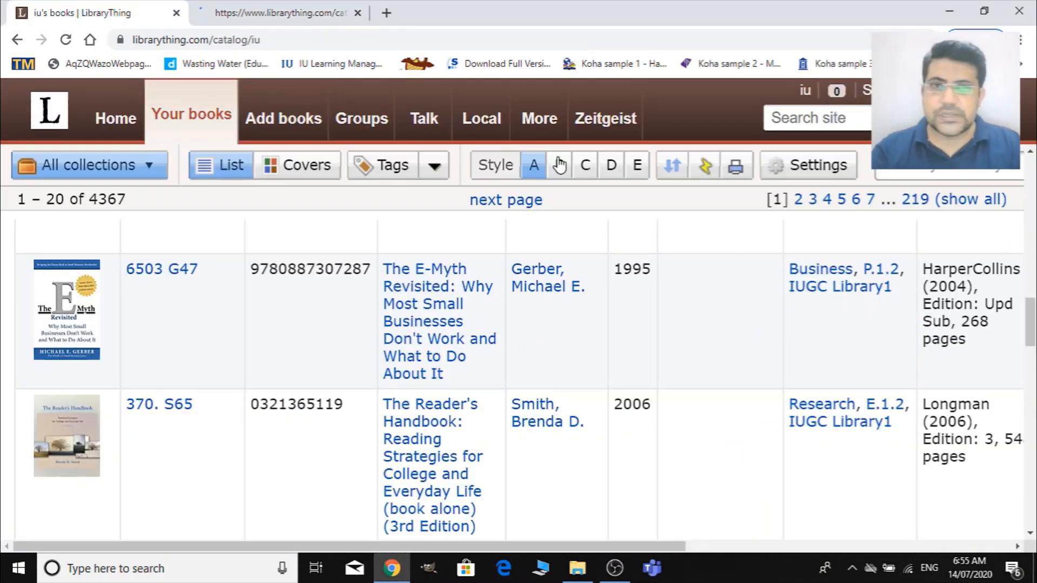
left_click(736, 168)
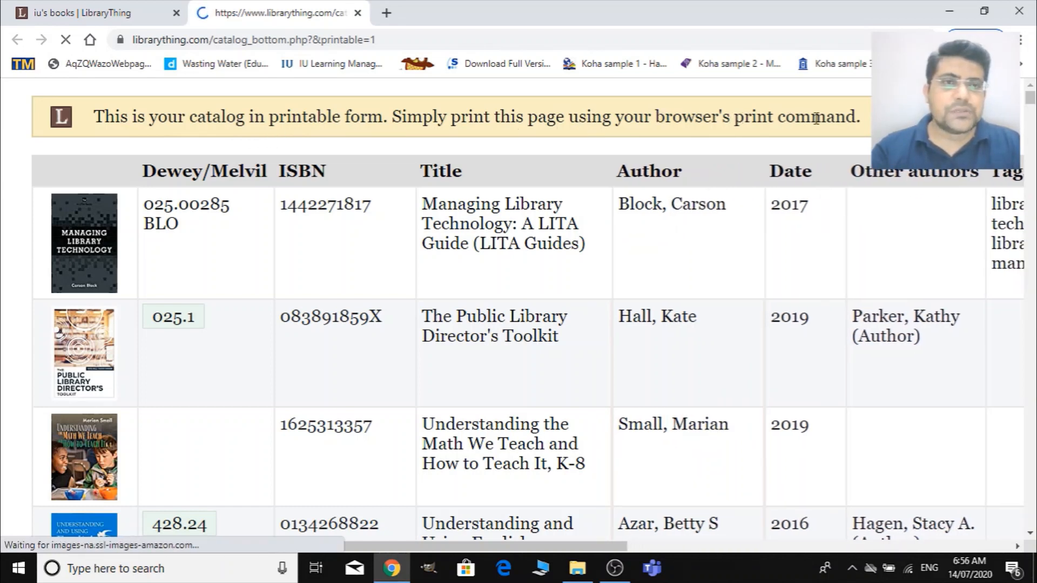
Step: Look through the book entries in the printable catalogue and return to the regular list view
scroll(795, 343, "down", 2)
scroll(793, 339, "down", 20)
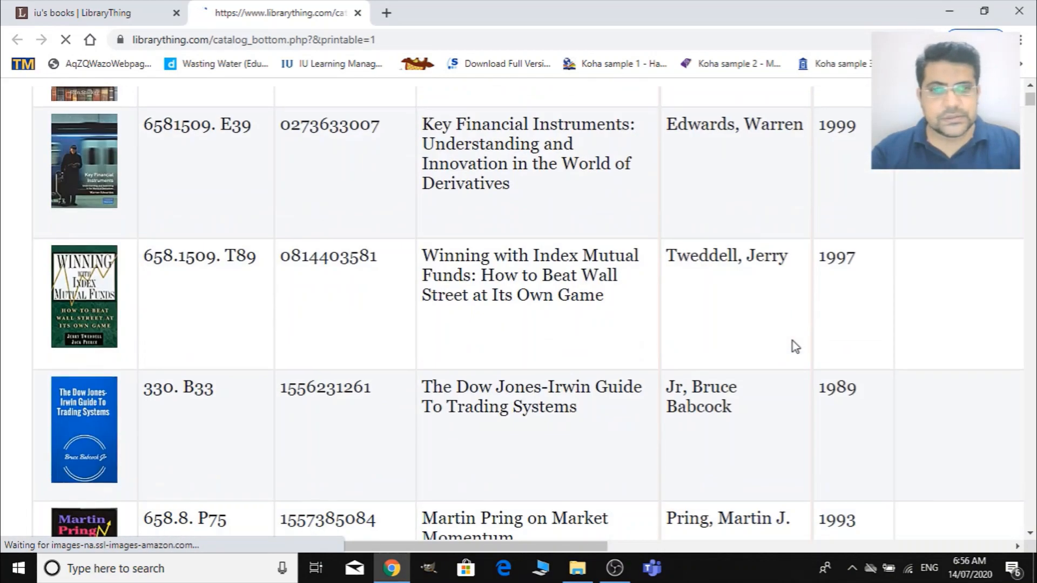
scroll(796, 344, "down", 15)
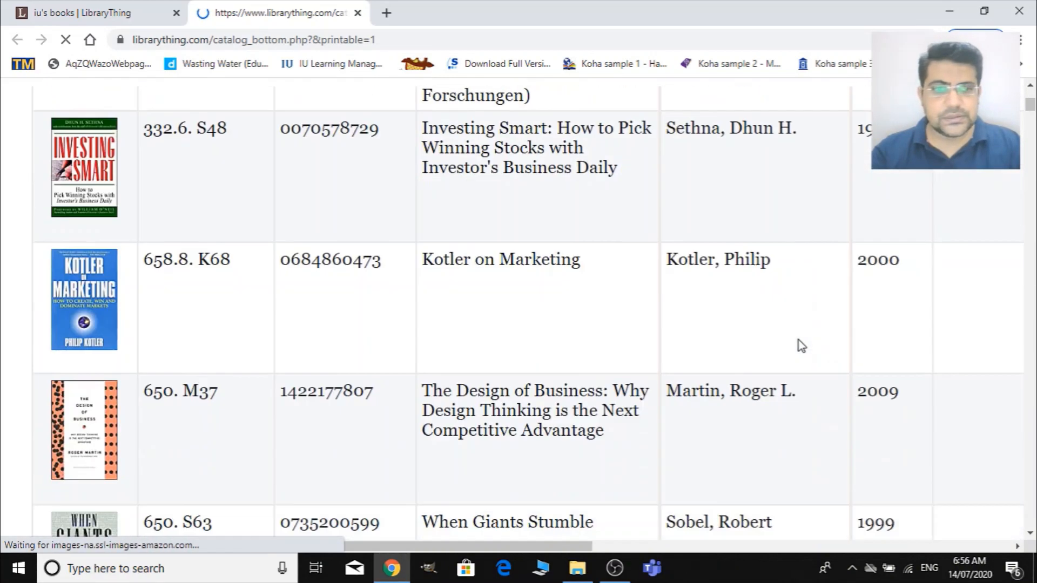
left_click_drag(491, 547, 405, 547)
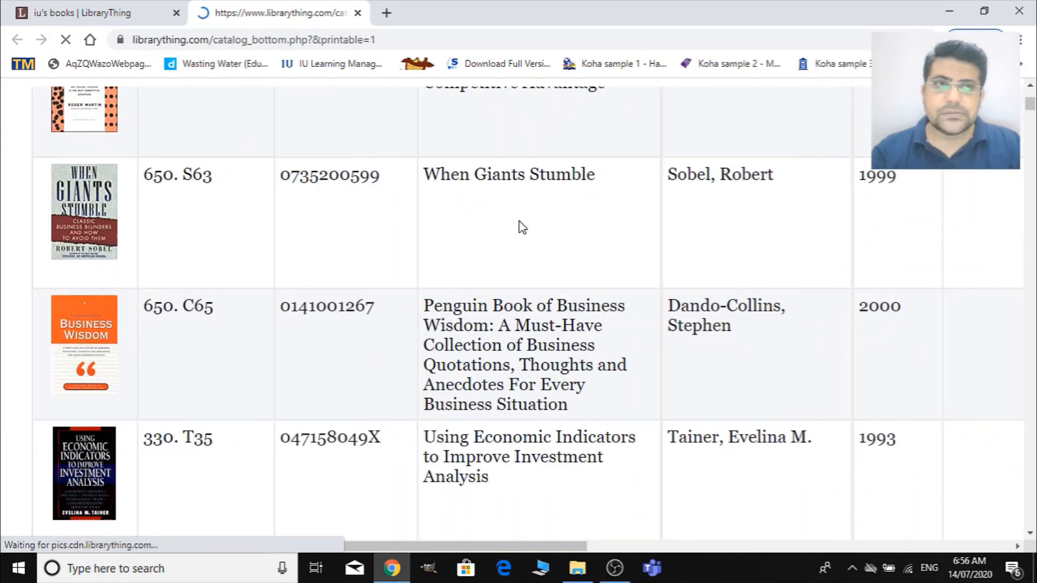
left_click(106, 8)
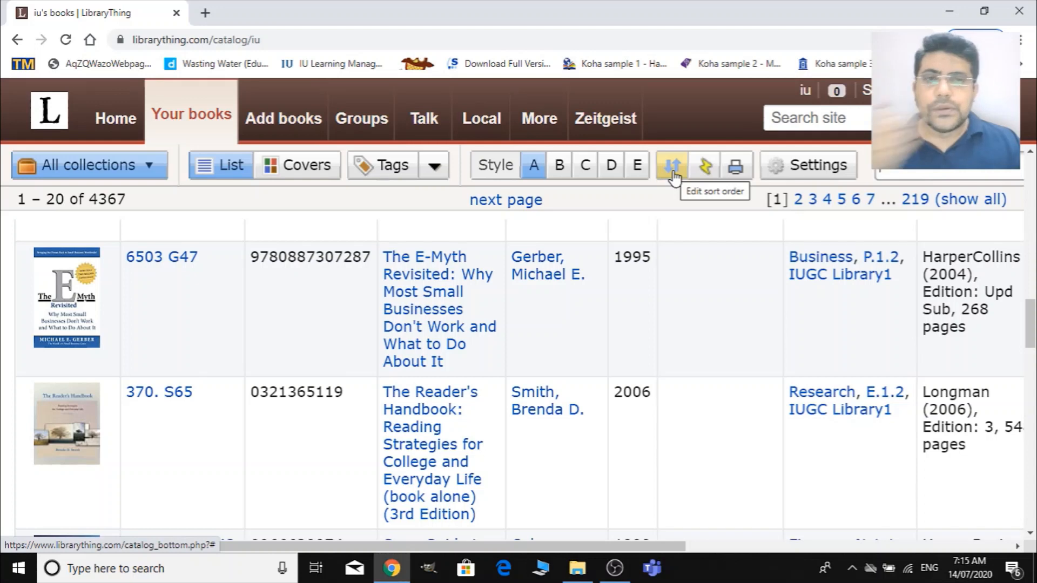
Step: Sort the catalogue by author in Up order, with a subsort by book title, also in Up order
left_click(673, 168)
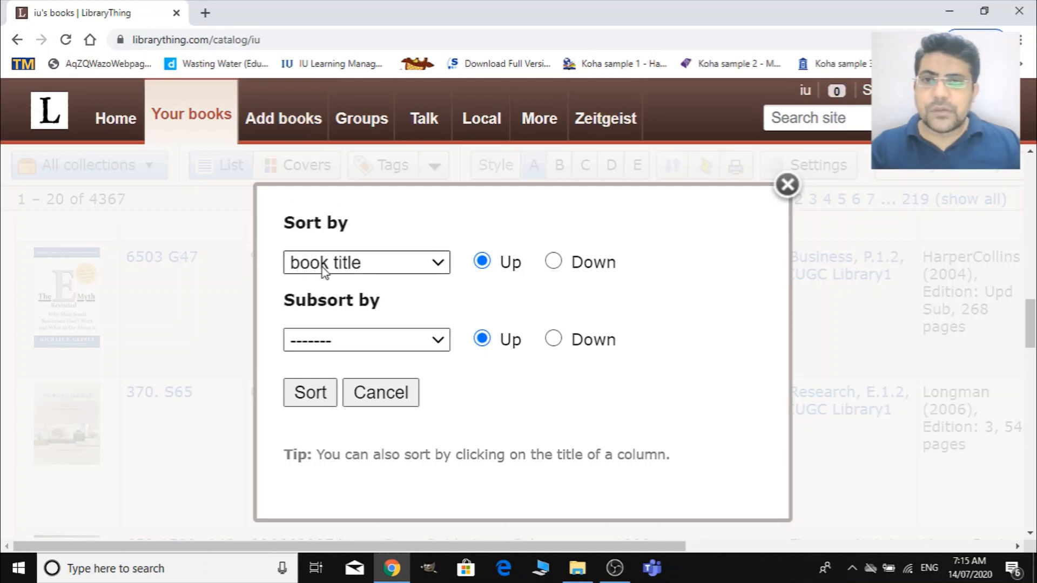
left_click(344, 270)
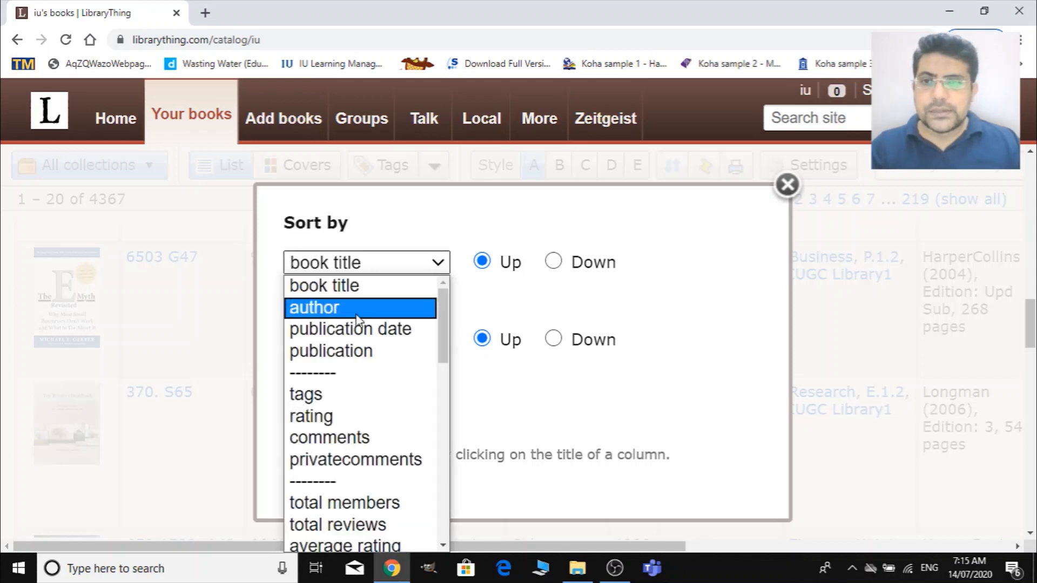
left_click(357, 308)
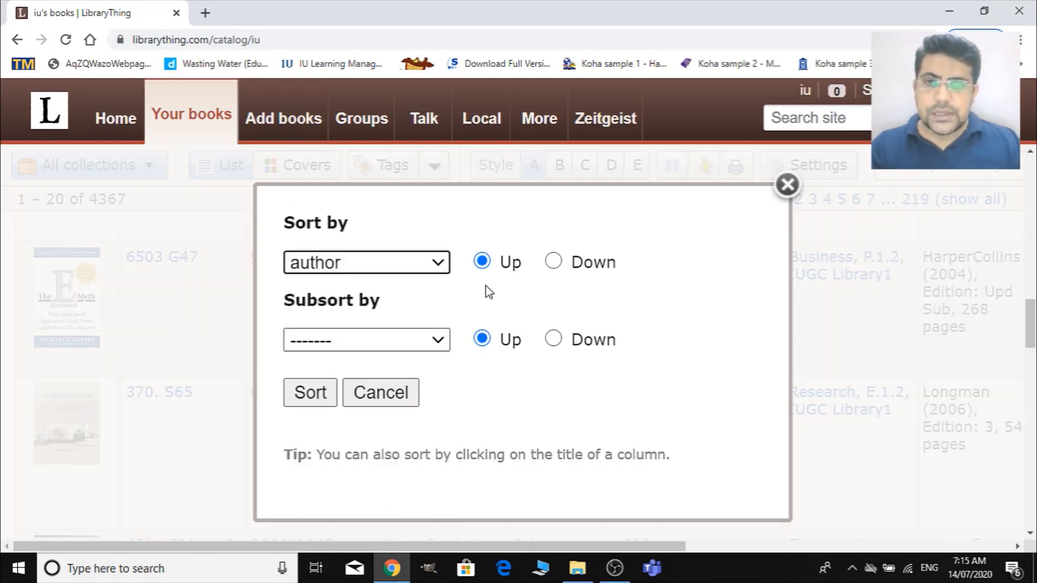
left_click(564, 267)
left_click(560, 269)
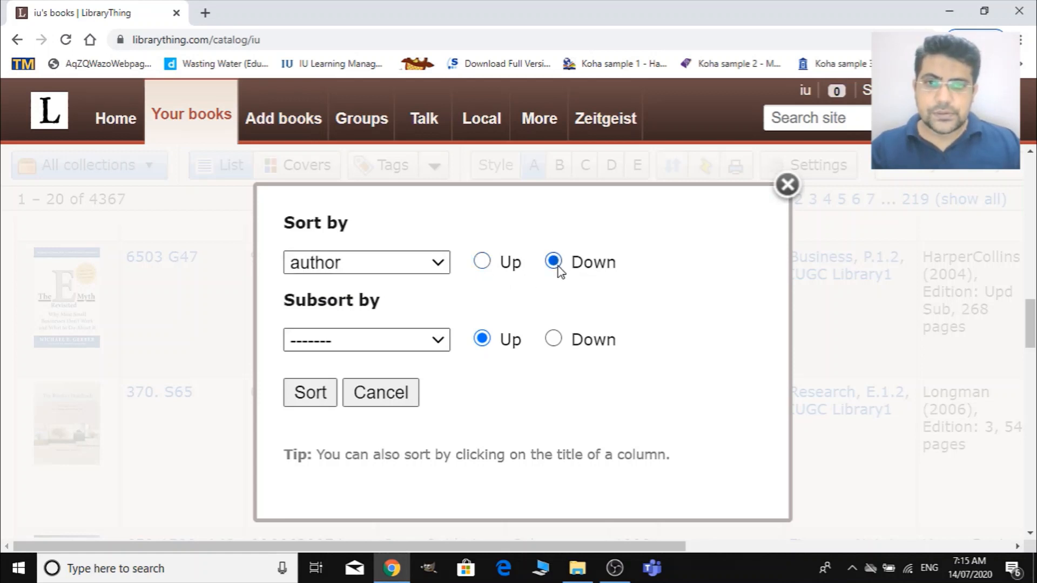
left_click(482, 262)
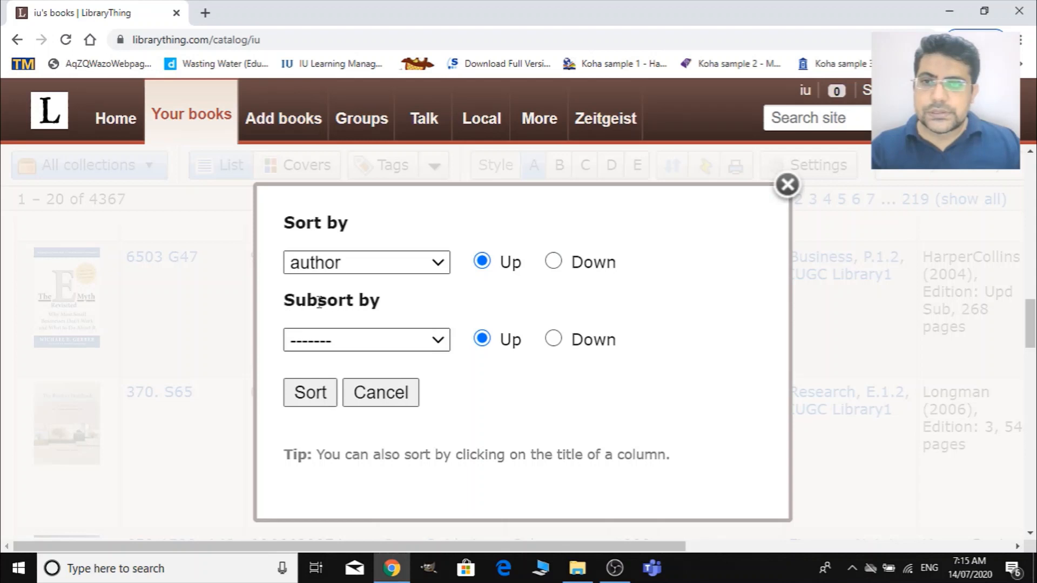
left_click(345, 348)
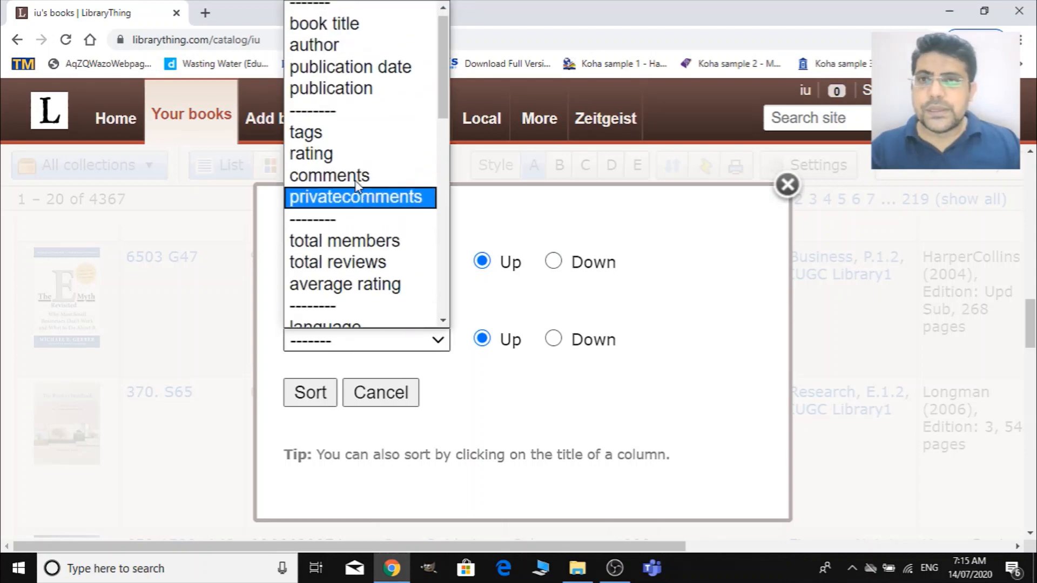
left_click(380, 30)
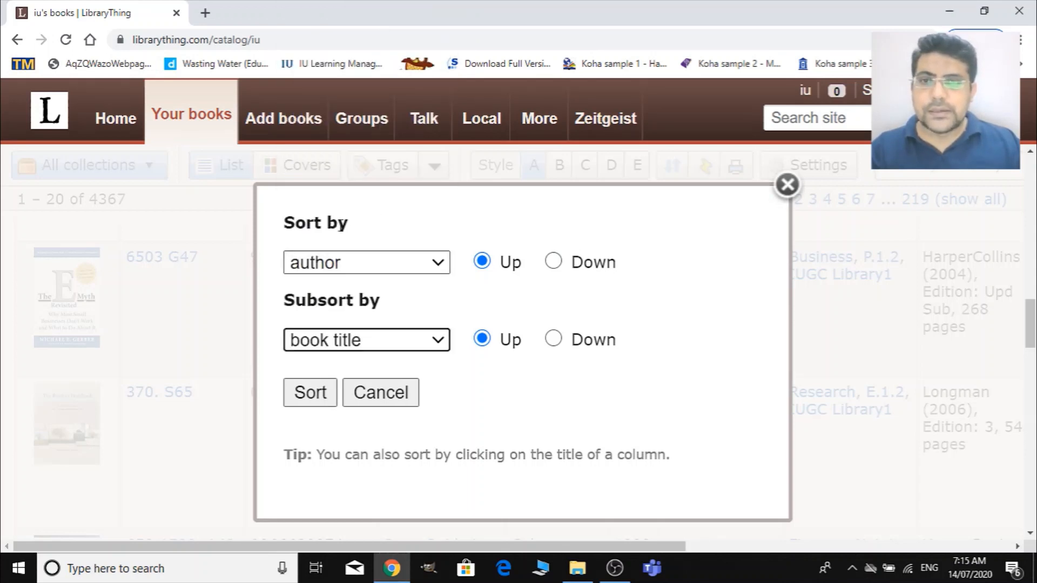
left_click(316, 397)
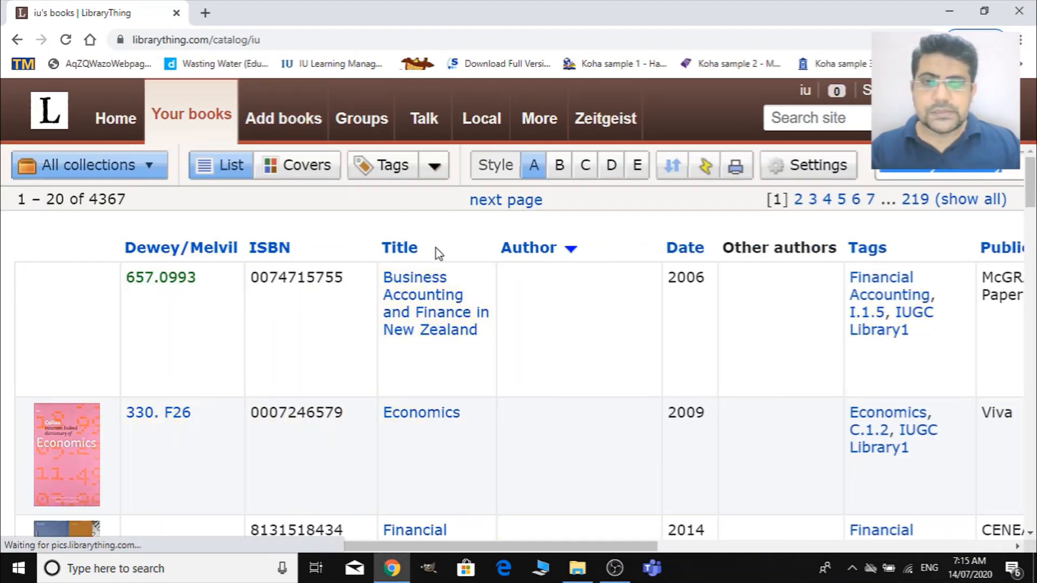
Step: Examine the author-sorted list, checking the order of the author and title entries
scroll(227, 467, "down", 10)
scroll(228, 467, "up", 10)
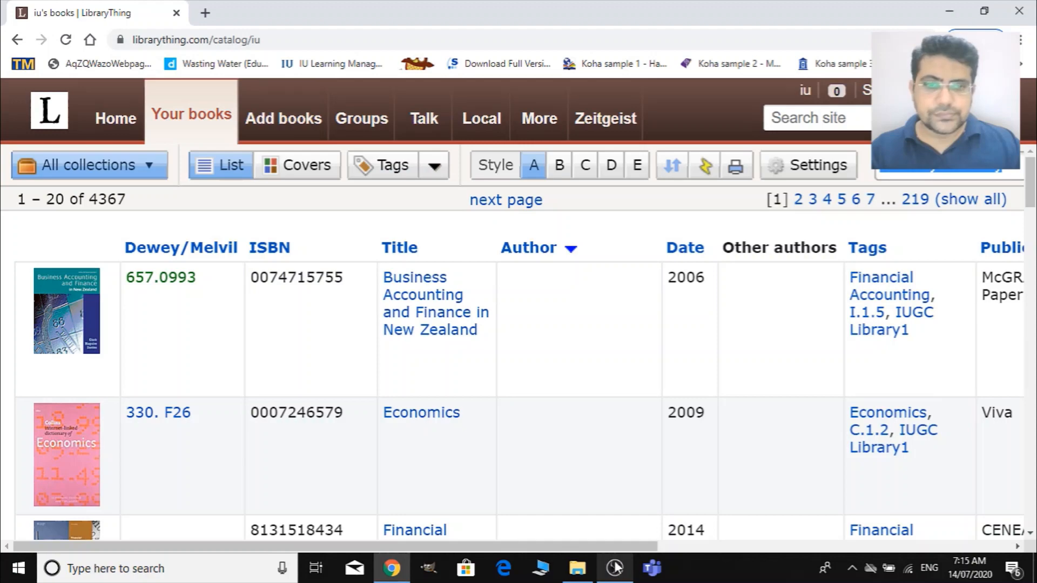
scroll(532, 429, "down", 5)
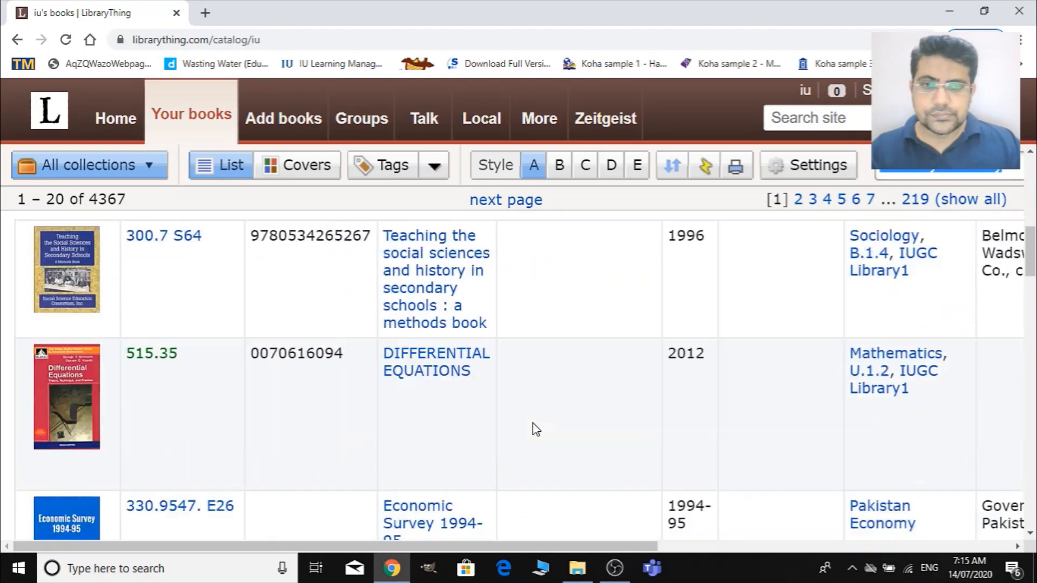
scroll(535, 429, "down", 15)
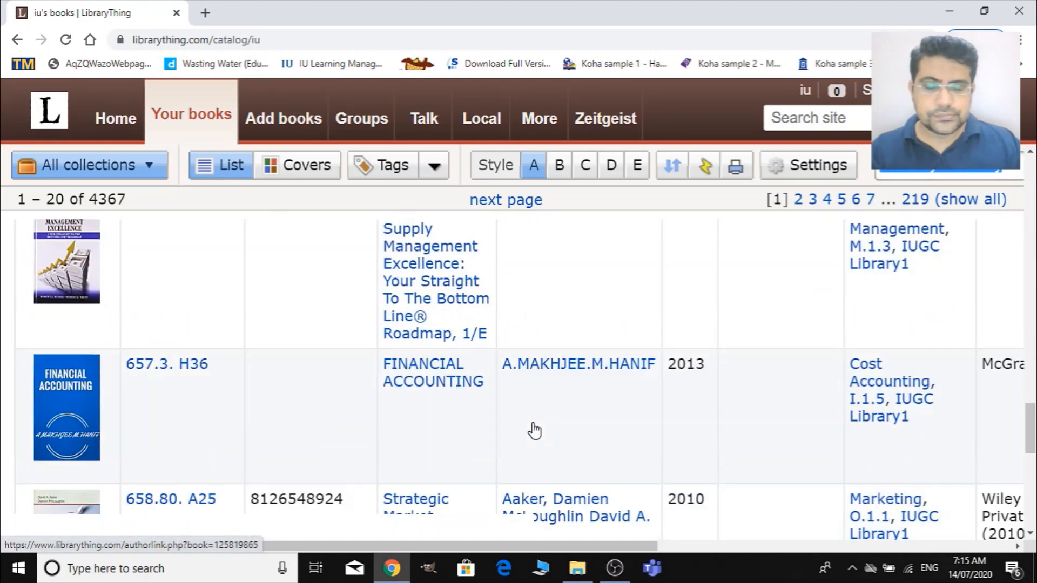
scroll(535, 431, "down", 15)
scroll(537, 429, "up", 3)
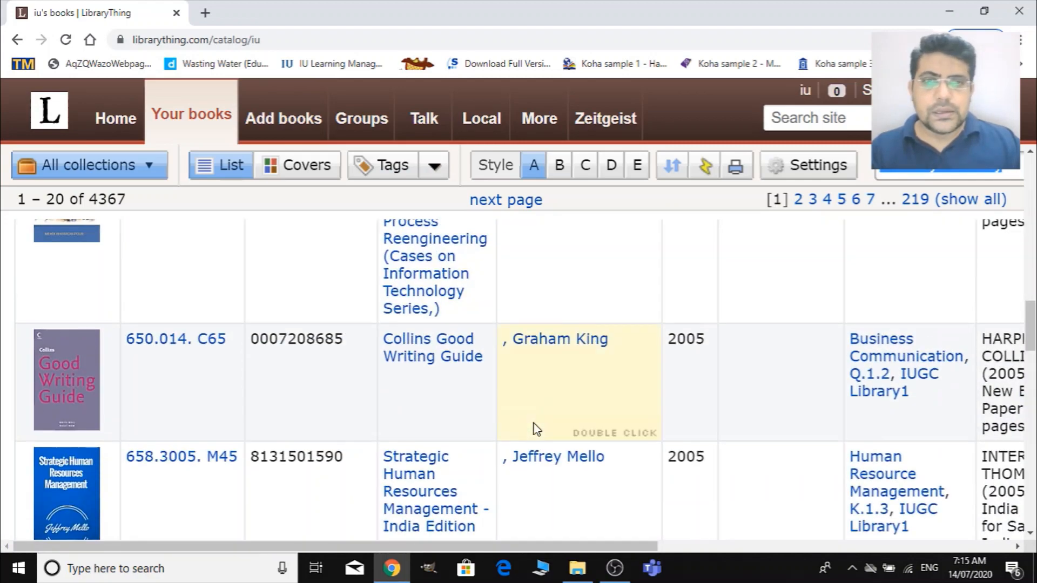
scroll(536, 430, "down", 8)
scroll(694, 356, "up", 5)
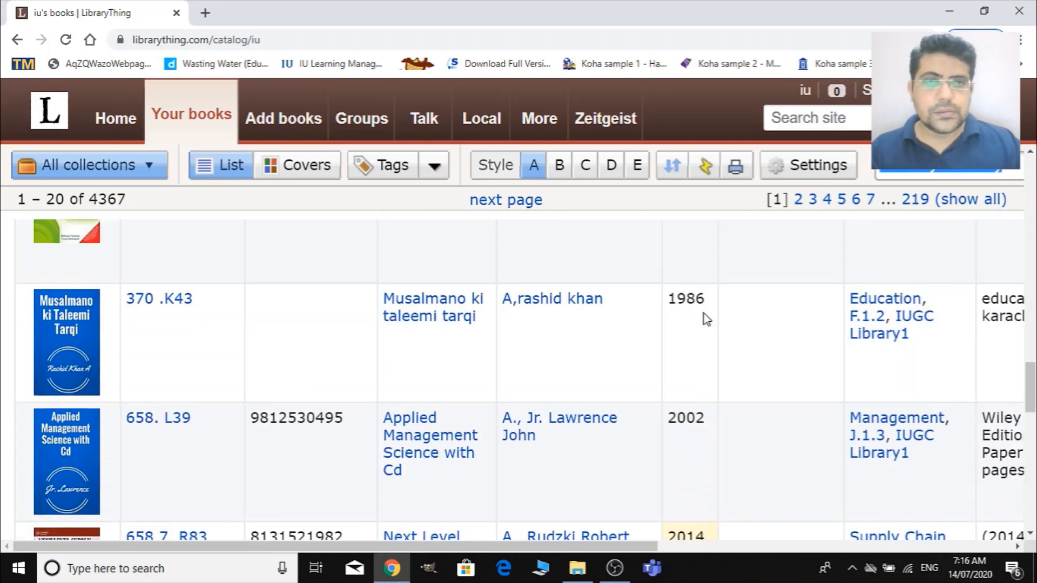
scroll(696, 308, "up", 6)
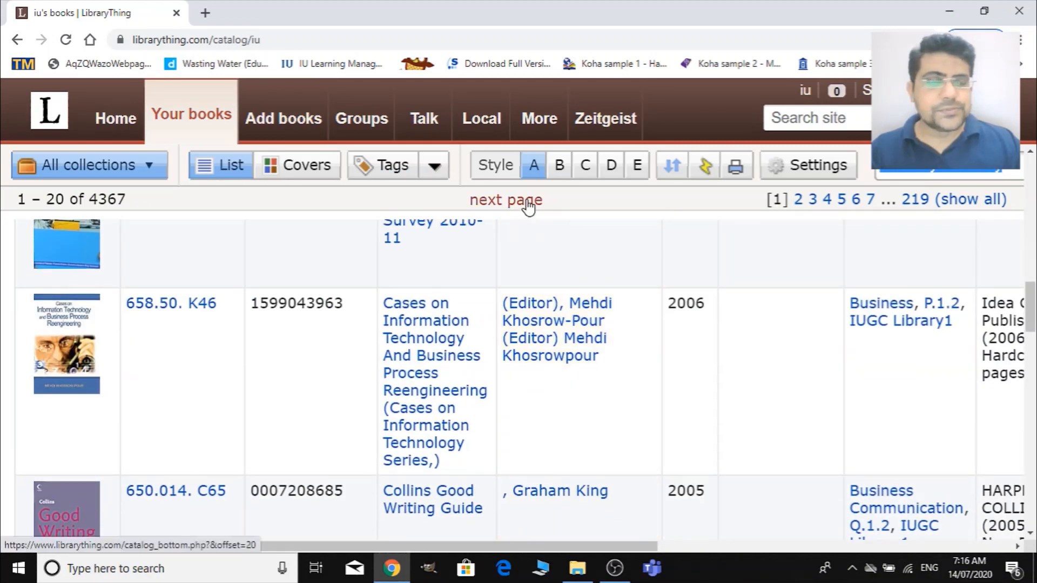
Step: Re-sort the catalogue by book title in Up order with the subsort left blank
left_click(673, 167)
left_click(368, 263)
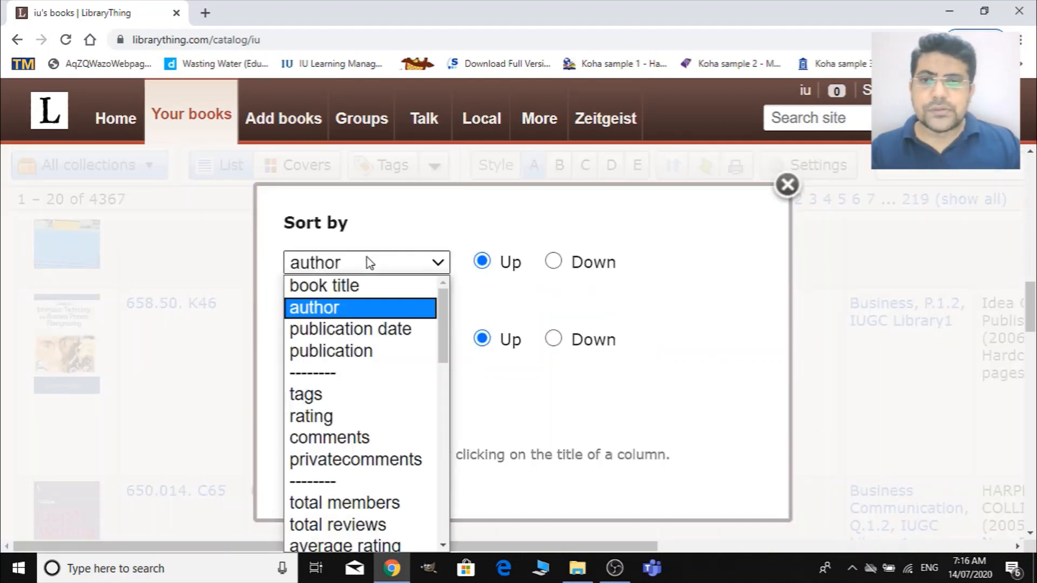
left_click(351, 284)
left_click(374, 348)
scroll(369, 105, "down", 1)
scroll(377, 154, "up", 1)
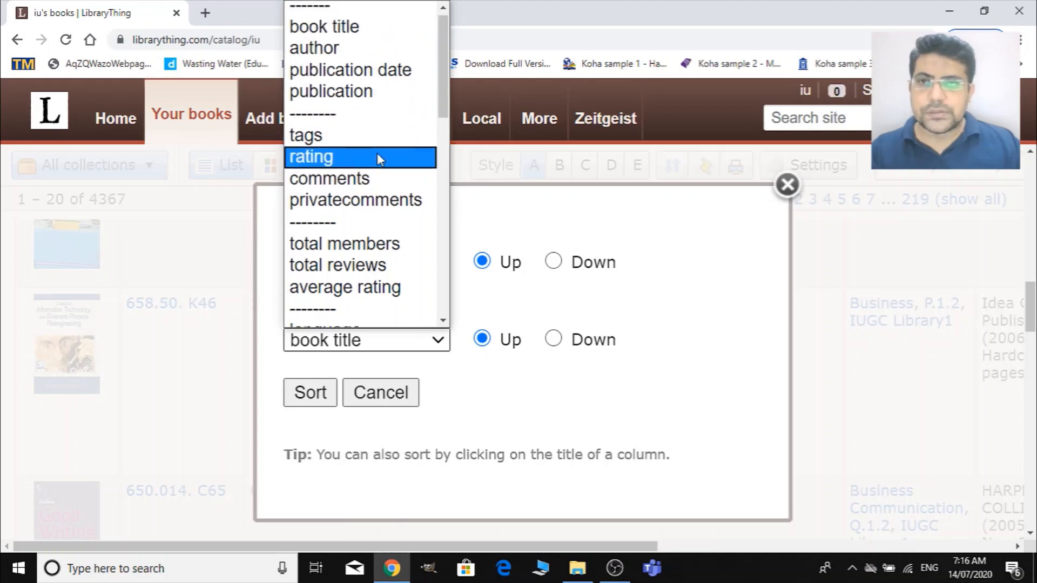
left_click(373, 21)
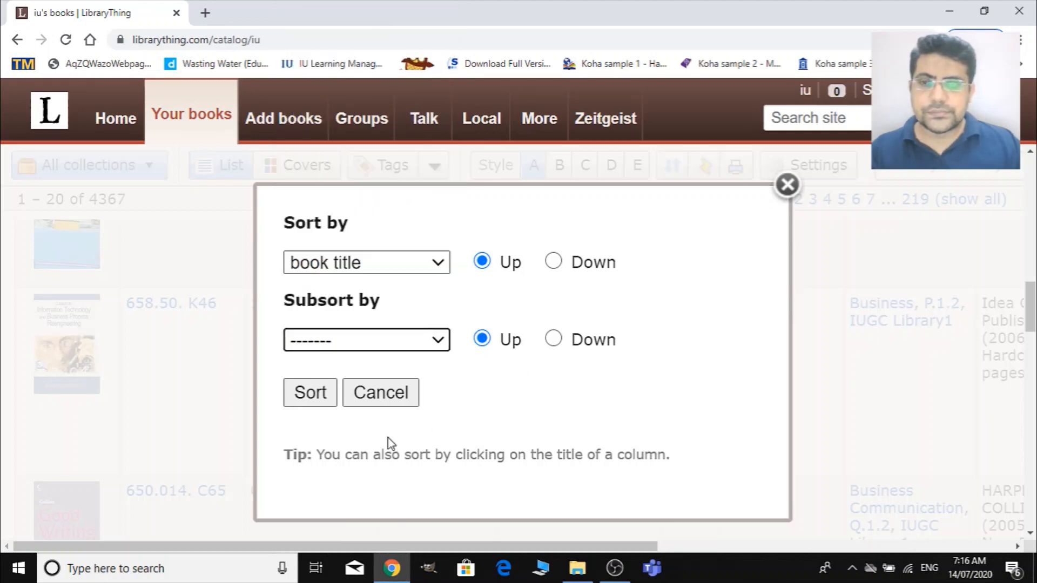
left_click(318, 399)
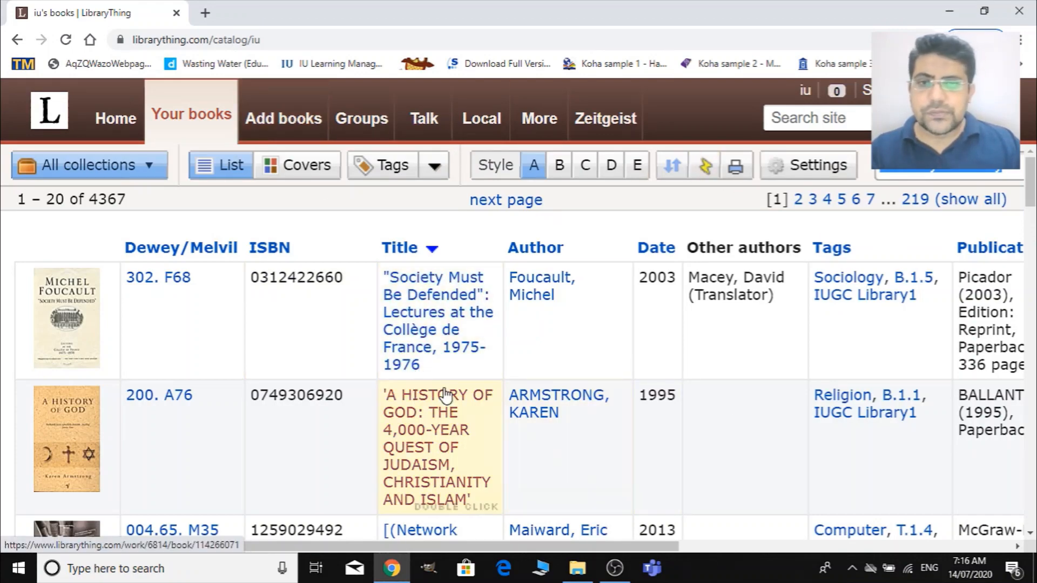
scroll(446, 391, "down", 15)
scroll(447, 391, "up", 8)
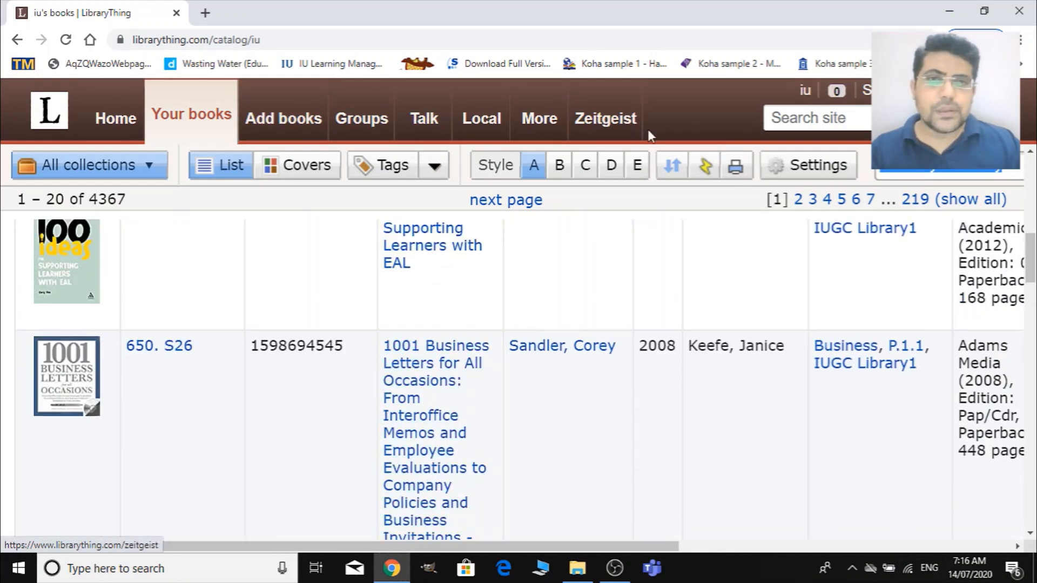
Step: Turn on power editing for the catalogue and view the options for changing tags on selected books
left_click(706, 169)
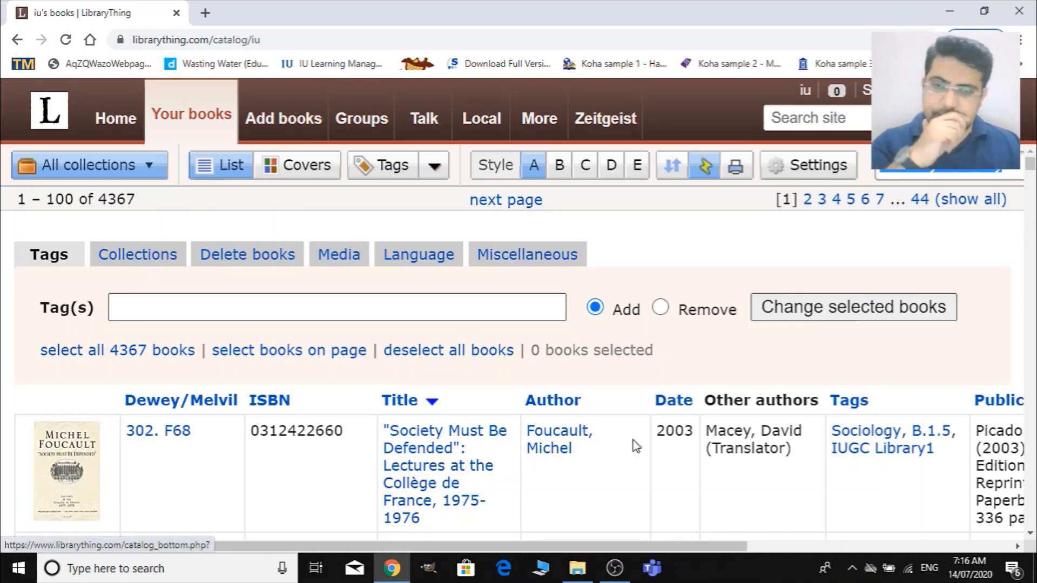
scroll(519, 469, "down", 4)
scroll(520, 471, "up", 2)
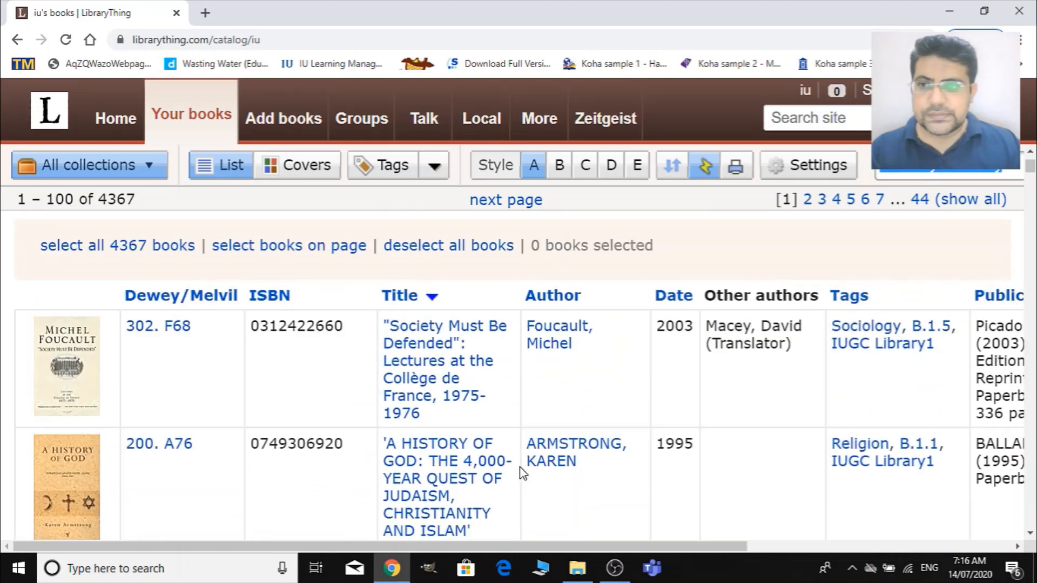
scroll(520, 473, "up", 2)
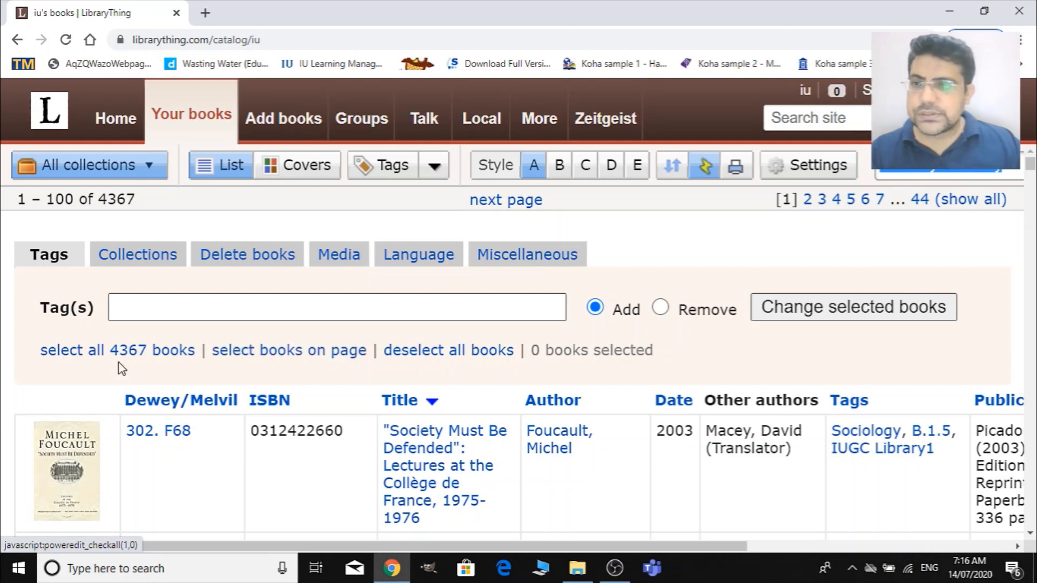
Step: Select all books in the catalogue for power editing and clear the selection again
left_click(95, 359)
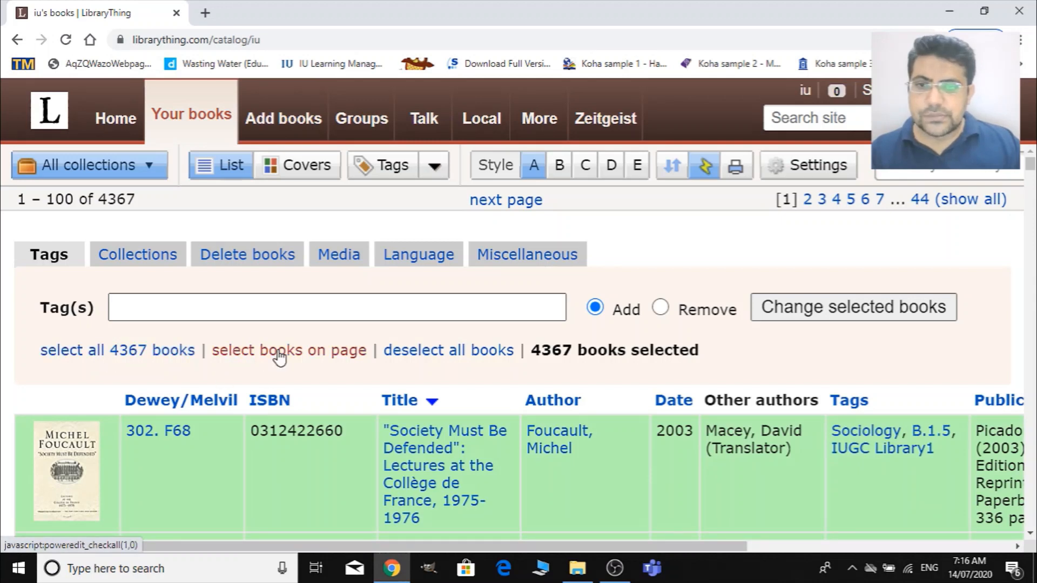
left_click(420, 364)
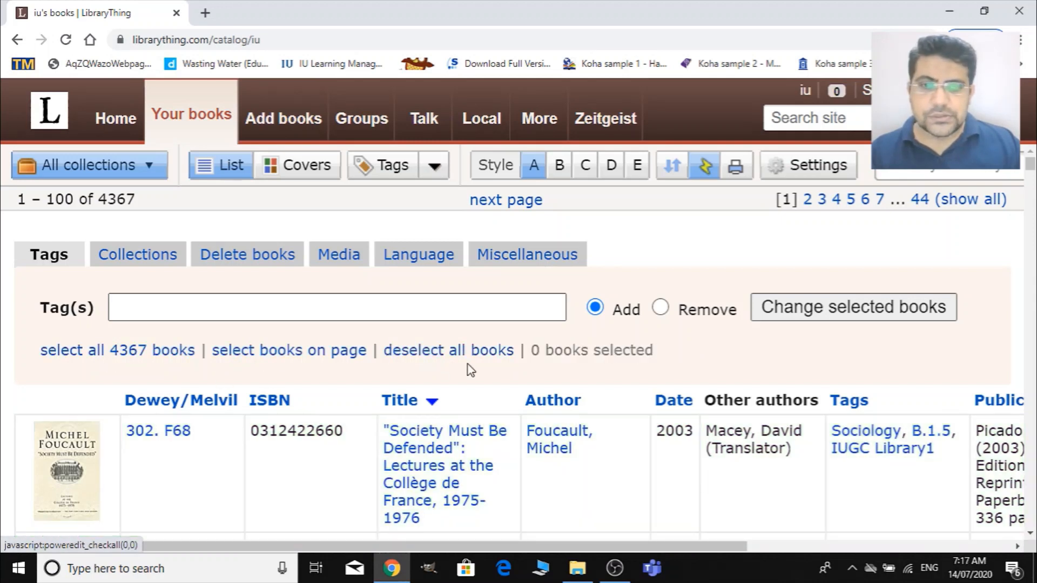
Step: Show the power-edit options for adding selected books to collections or removing them
scroll(682, 442, "down", 1)
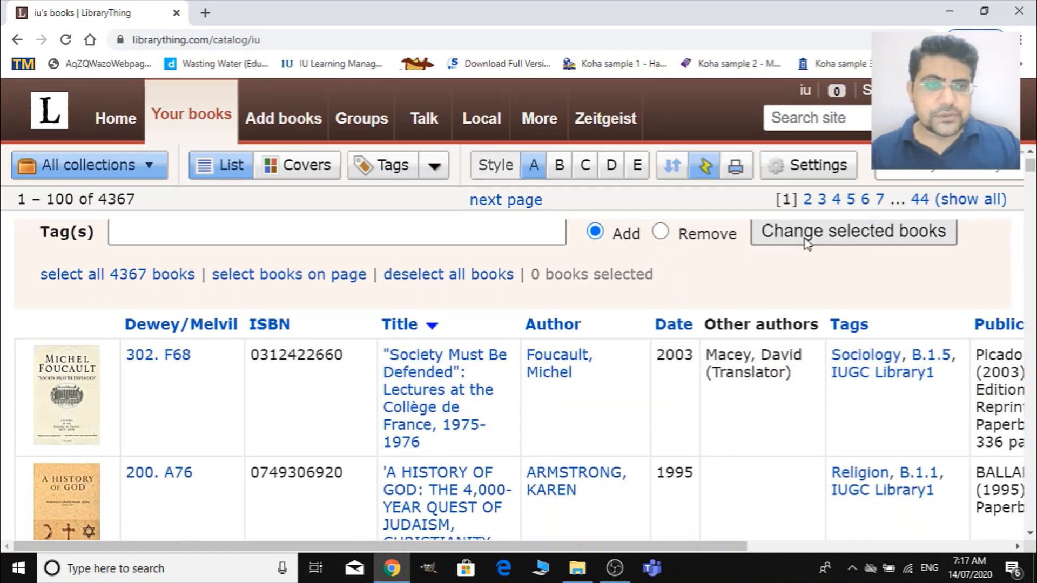
scroll(828, 469, "down", 4)
scroll(828, 472, "up", 5)
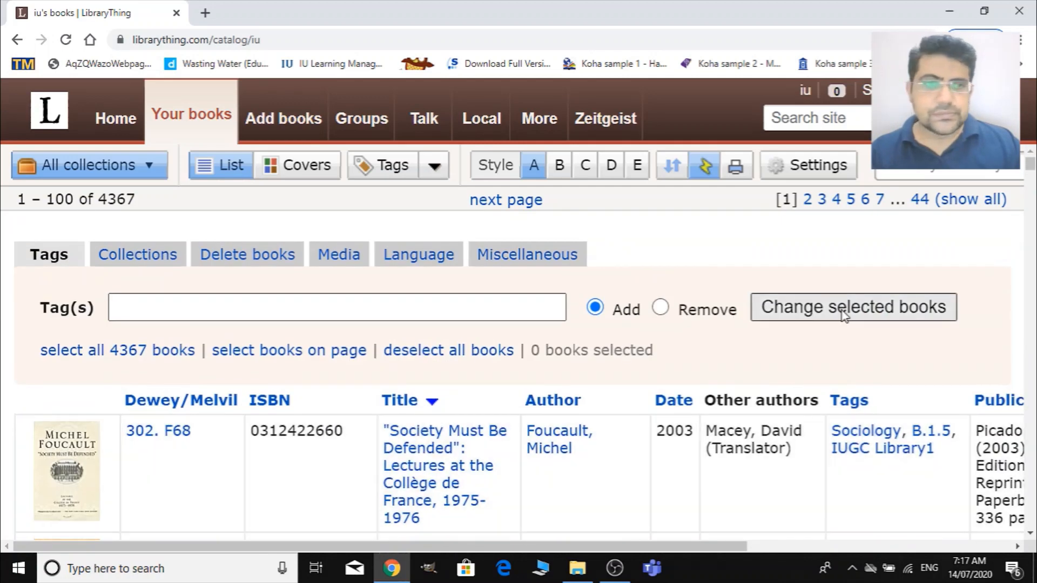
left_click(142, 263)
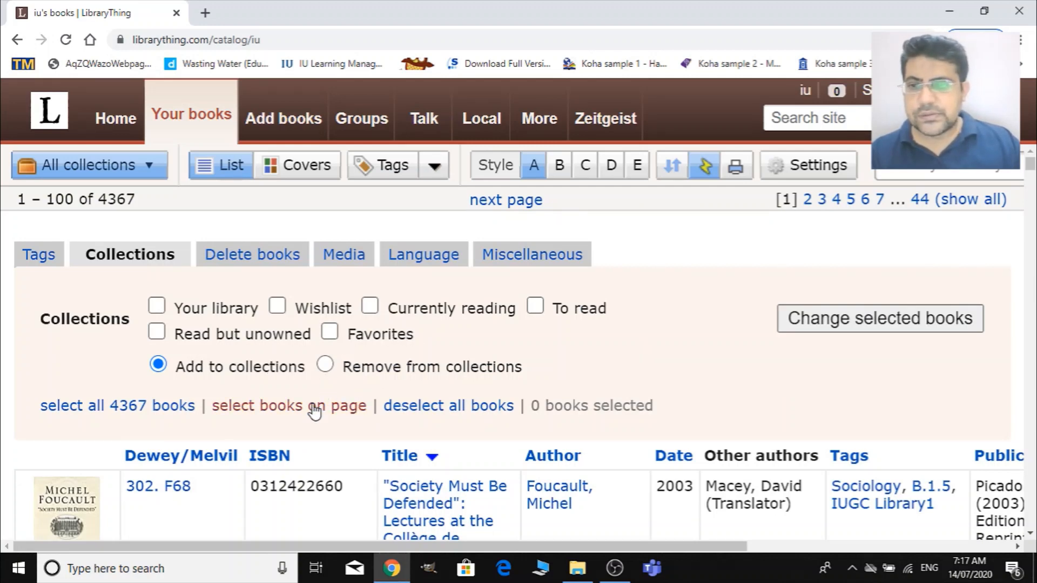
Step: View the power-edit options for deleting books, changing the media and changing the language of selected books
scroll(314, 409, "down", 4)
scroll(314, 410, "up", 3)
scroll(316, 410, "up", 1)
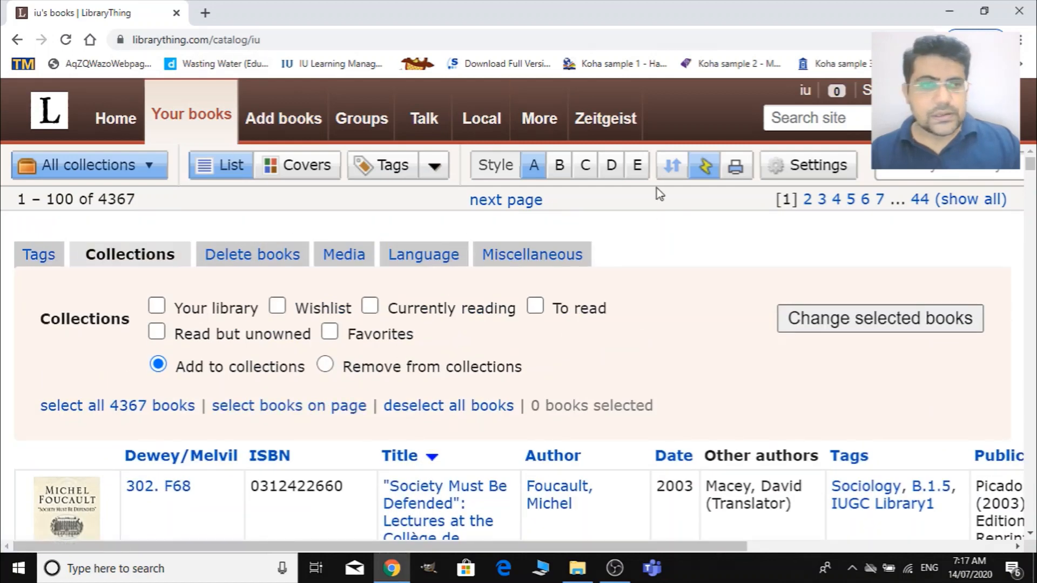
left_click(253, 255)
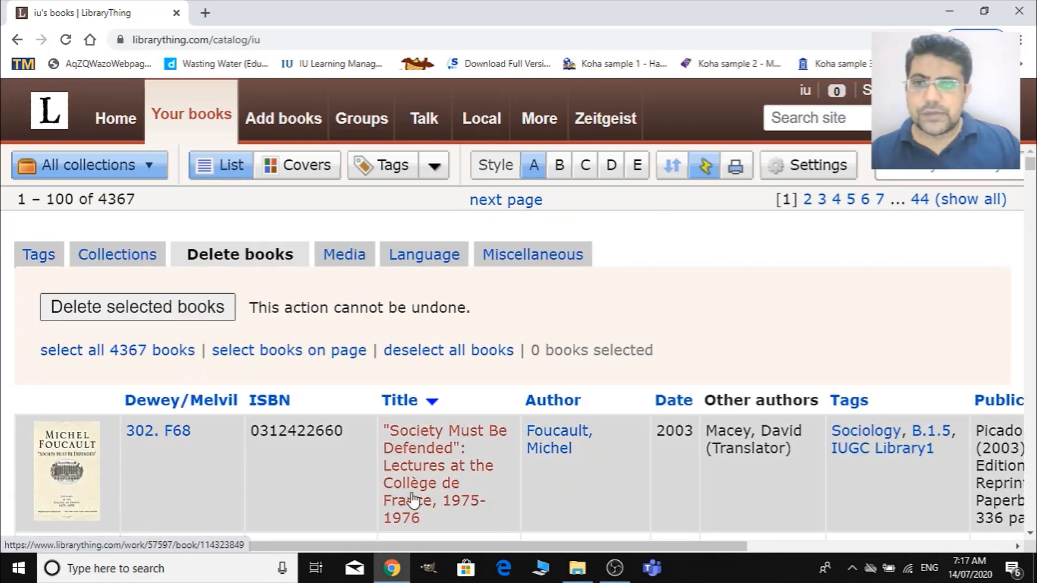
left_click(352, 261)
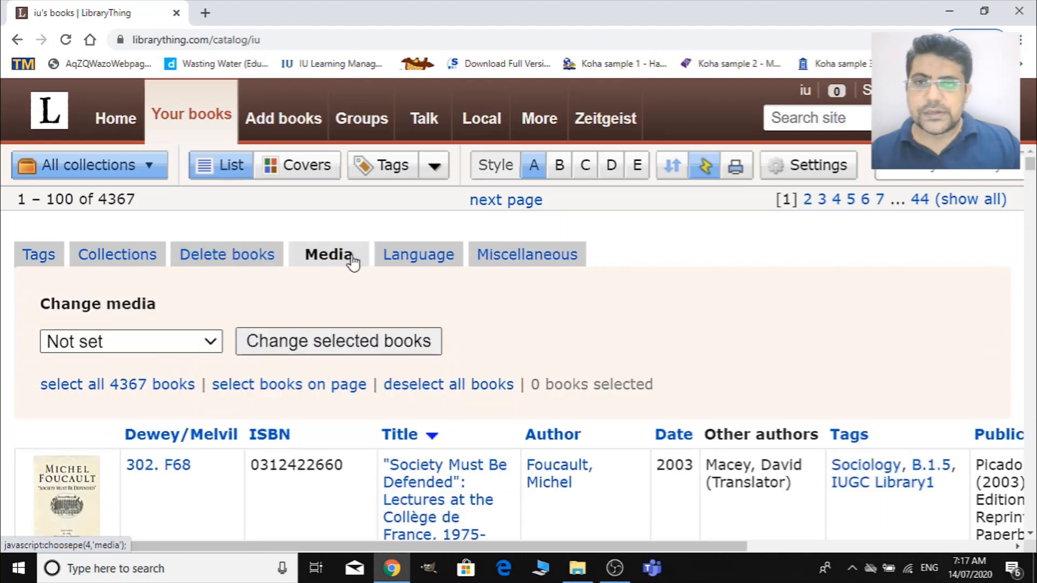
left_click(417, 261)
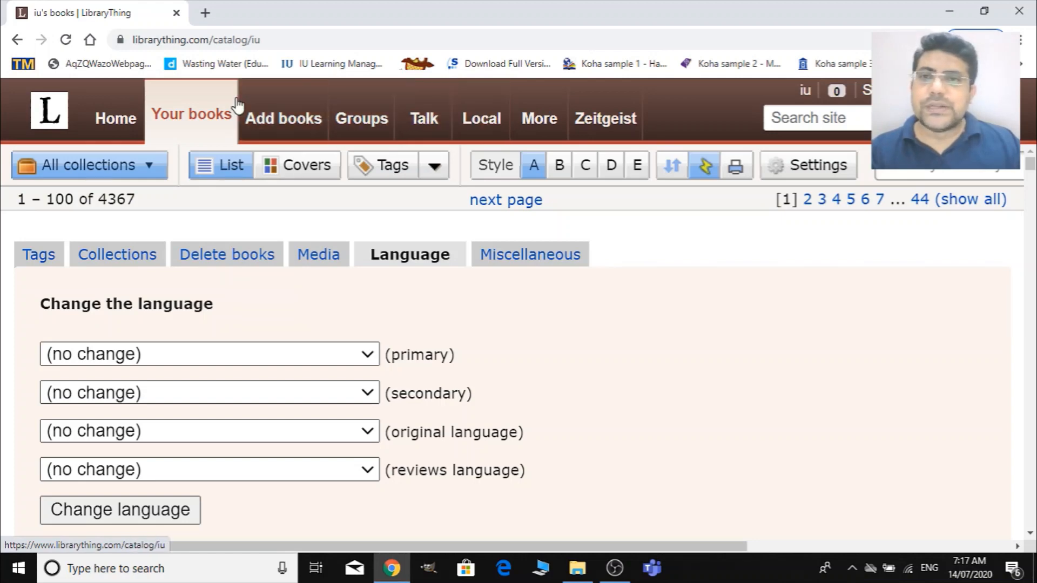
Step: Open the LibraryThing Groups page and look through the group tags, suggestions and groups active this week
left_click(371, 121)
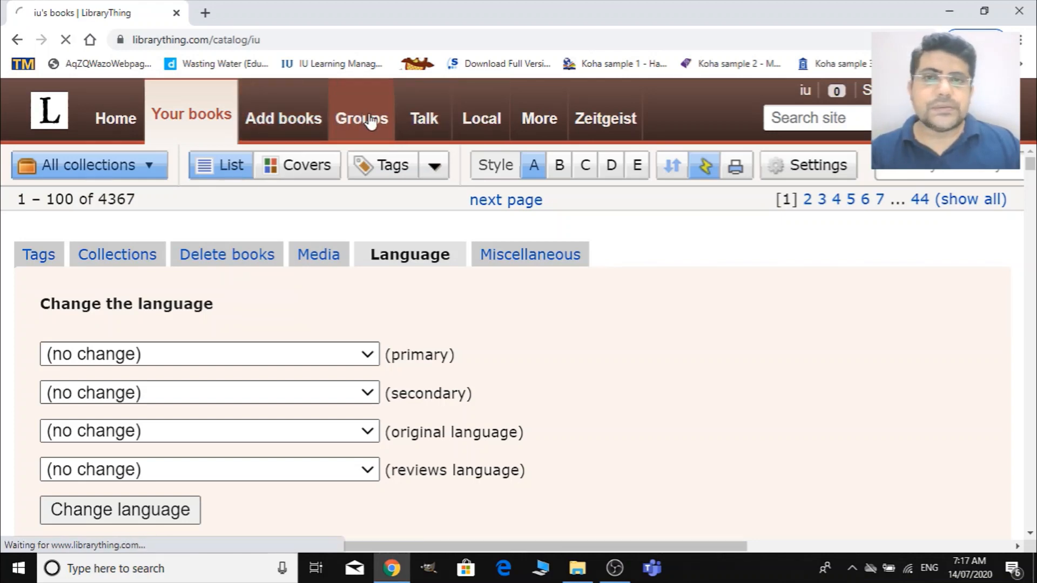
scroll(763, 458, "down", 2)
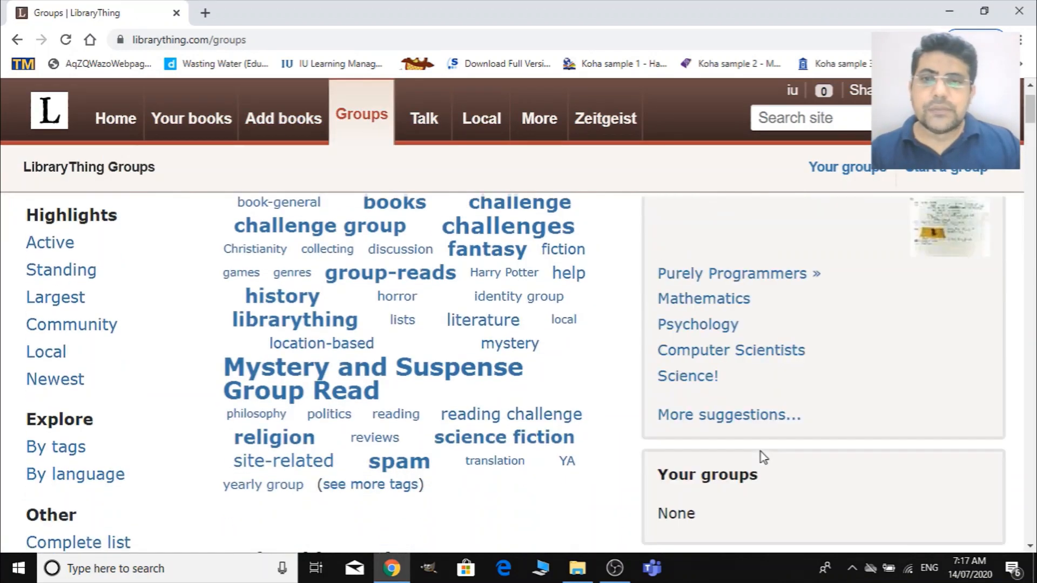
key("ctrl+minus")
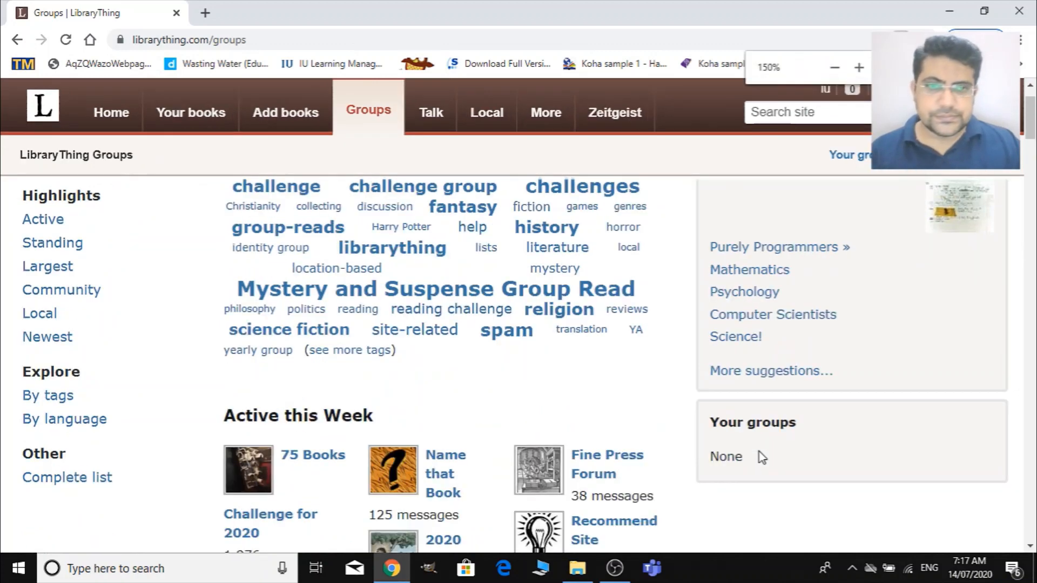
scroll(588, 432, "up", 2)
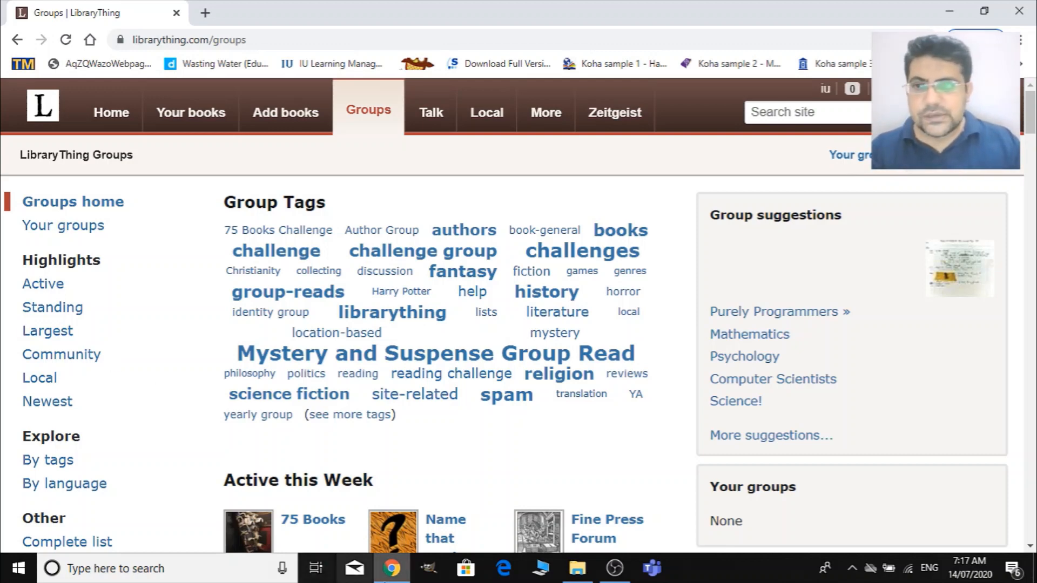
scroll(471, 488, "down", 4)
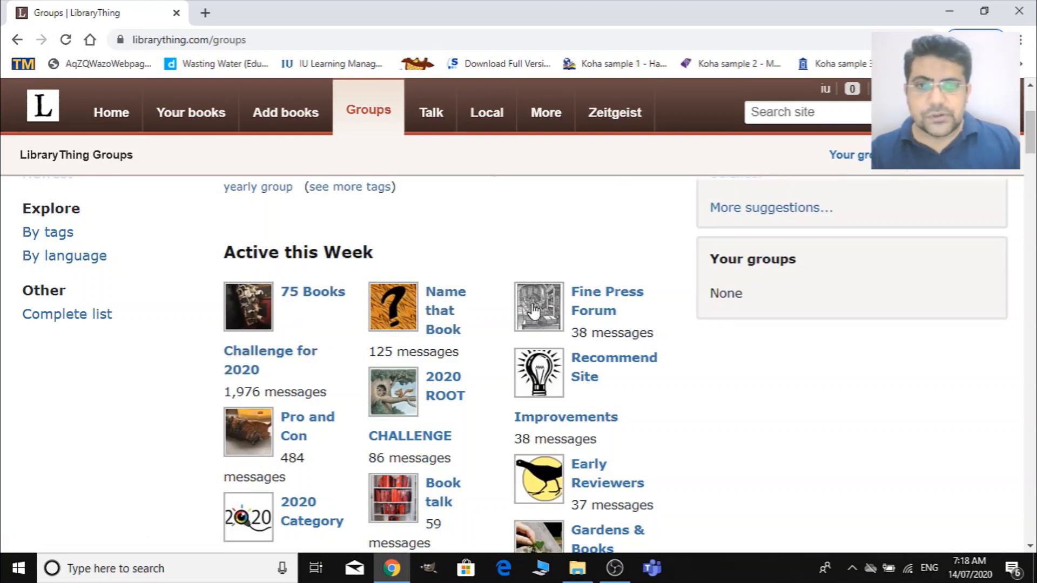
scroll(632, 424, "down", 3)
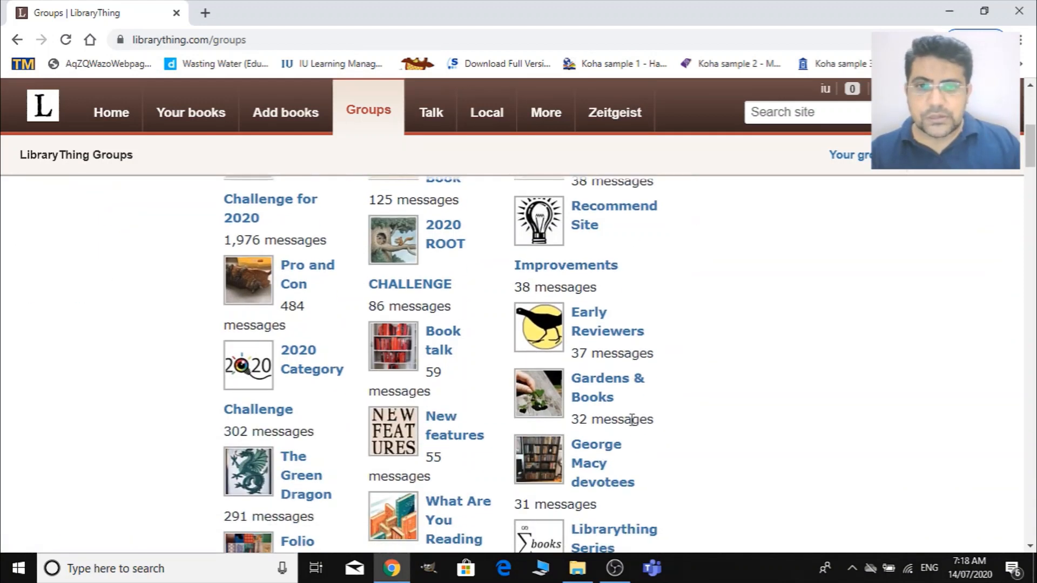
scroll(344, 346, "down", 2)
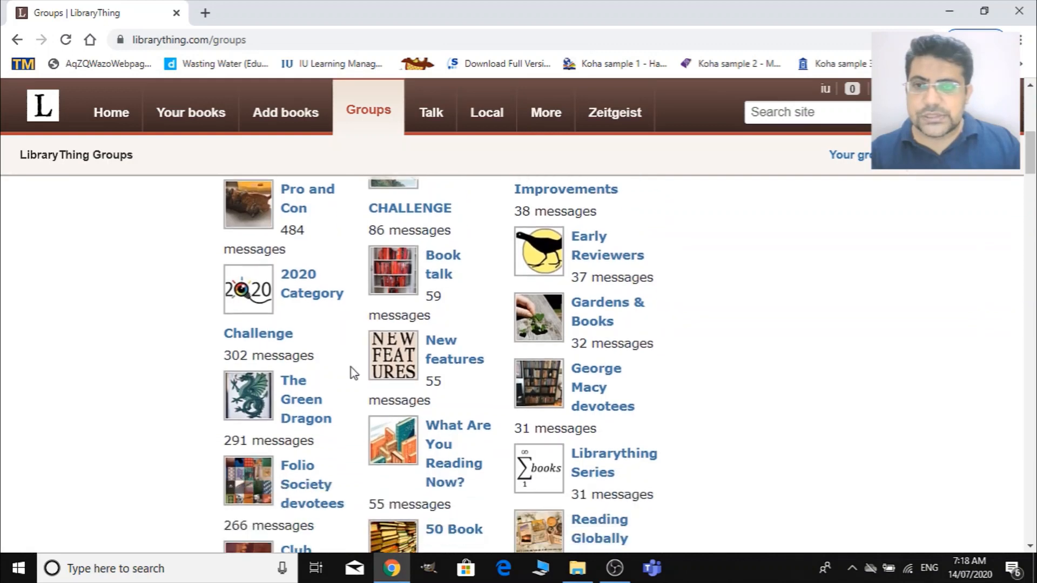
scroll(451, 462, "down", 7)
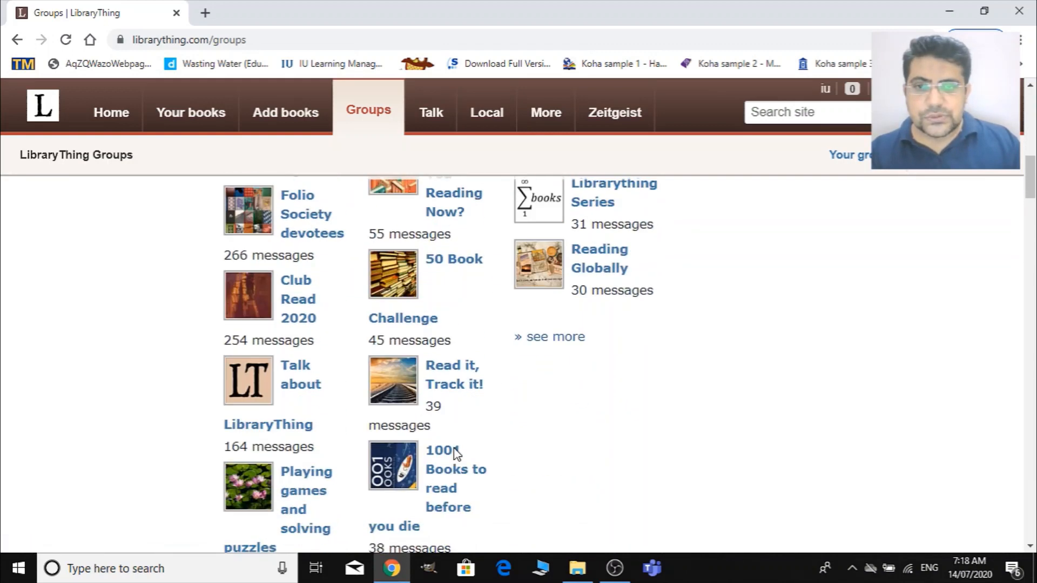
scroll(455, 448, "up", 10)
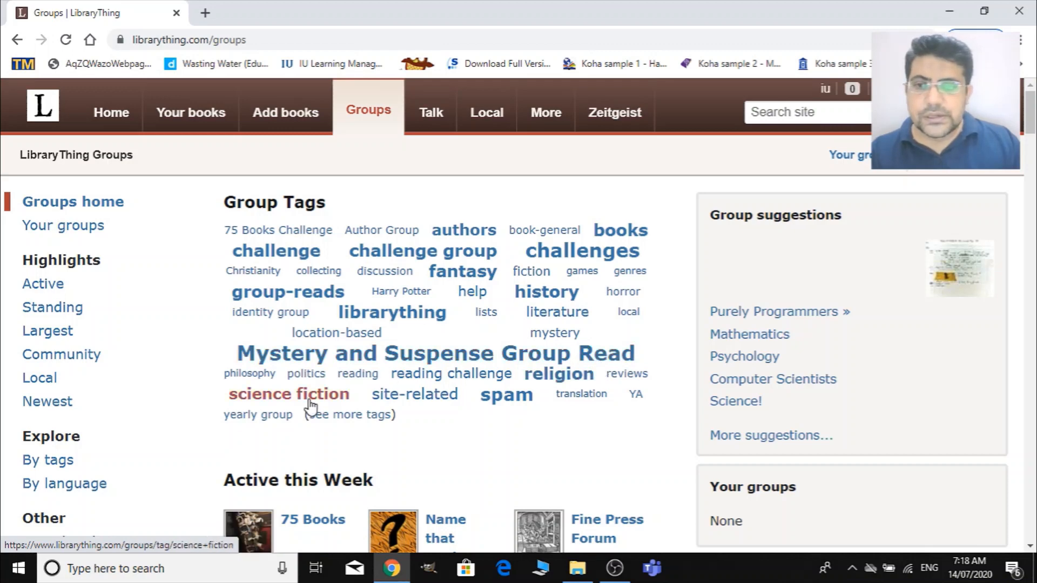
scroll(428, 405, "down", 4)
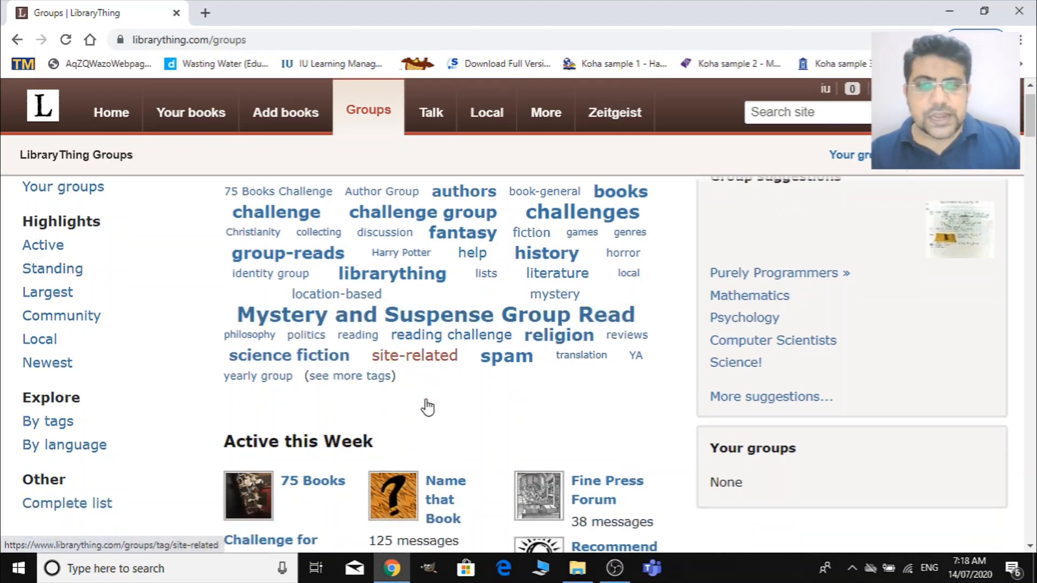
scroll(429, 405, "up", 4)
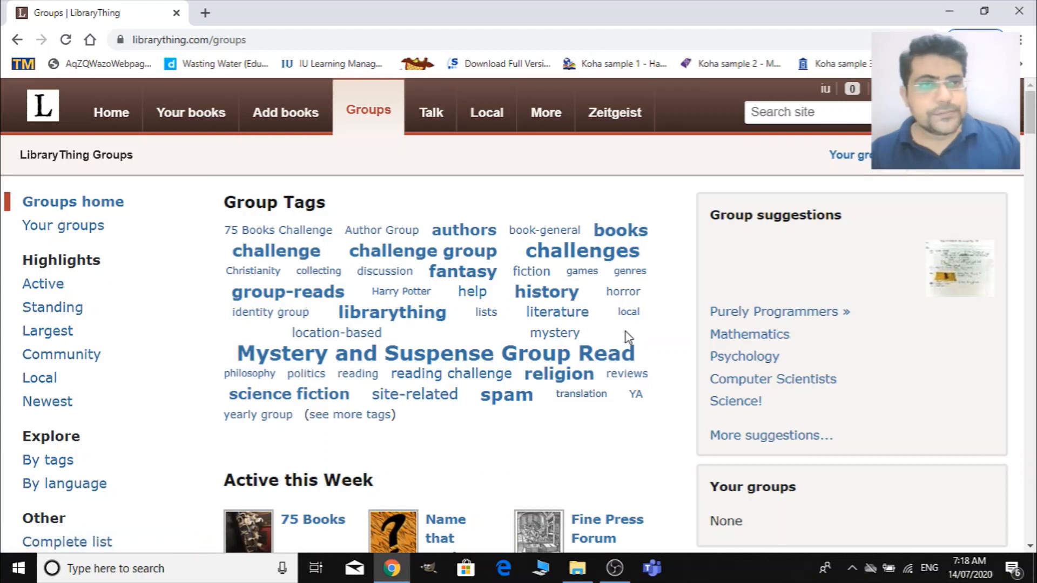
Step: Open the Talk forums and look through the list of discussion topics
left_click(441, 118)
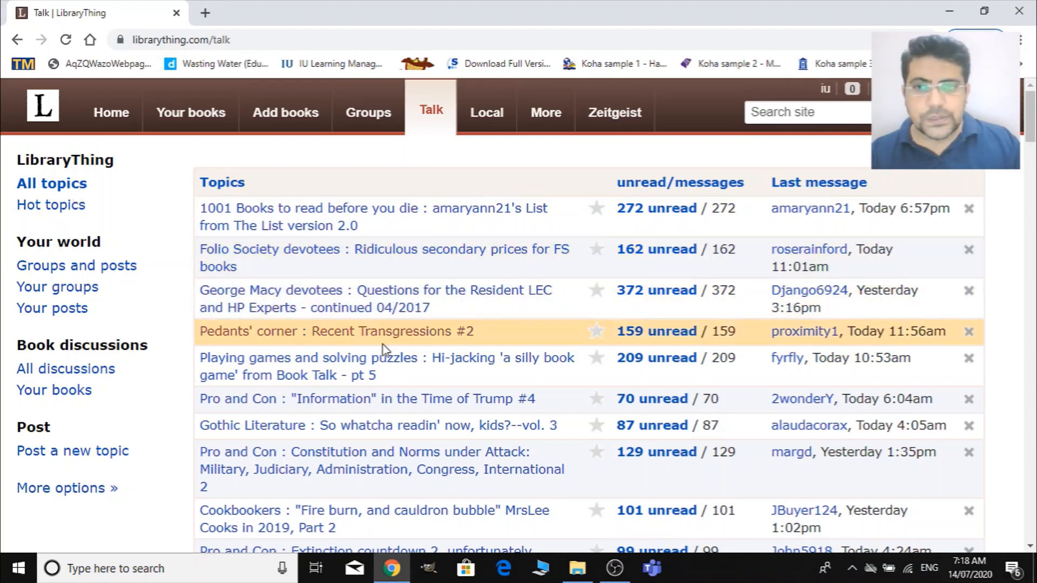
scroll(294, 384, "down", 12)
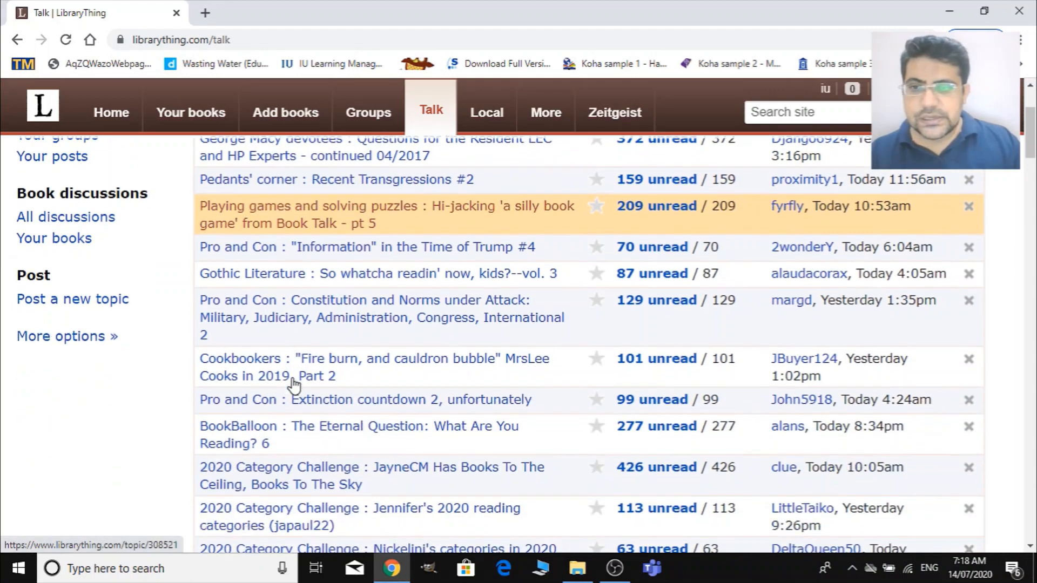
scroll(295, 384, "up", 12)
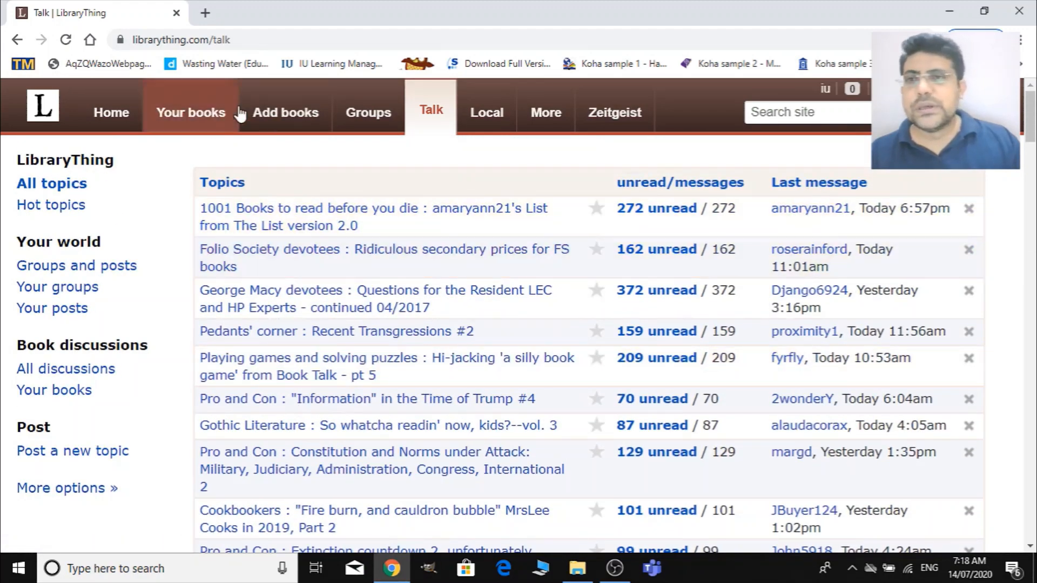
Step: Open the Local page and look through the sample venues, map and local settings
left_click(477, 125)
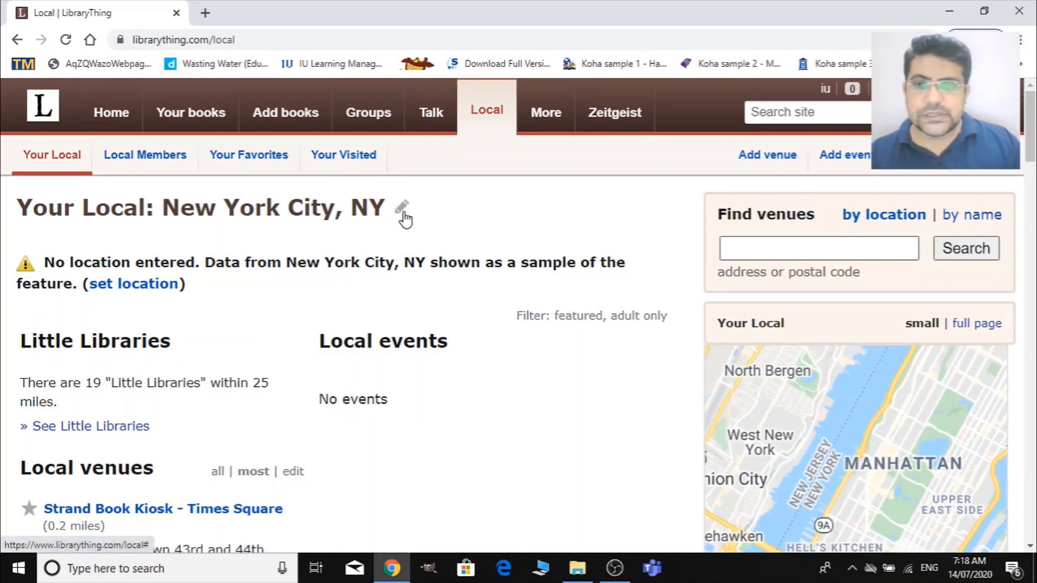
scroll(243, 457, "down", 3)
scroll(244, 457, "down", 5)
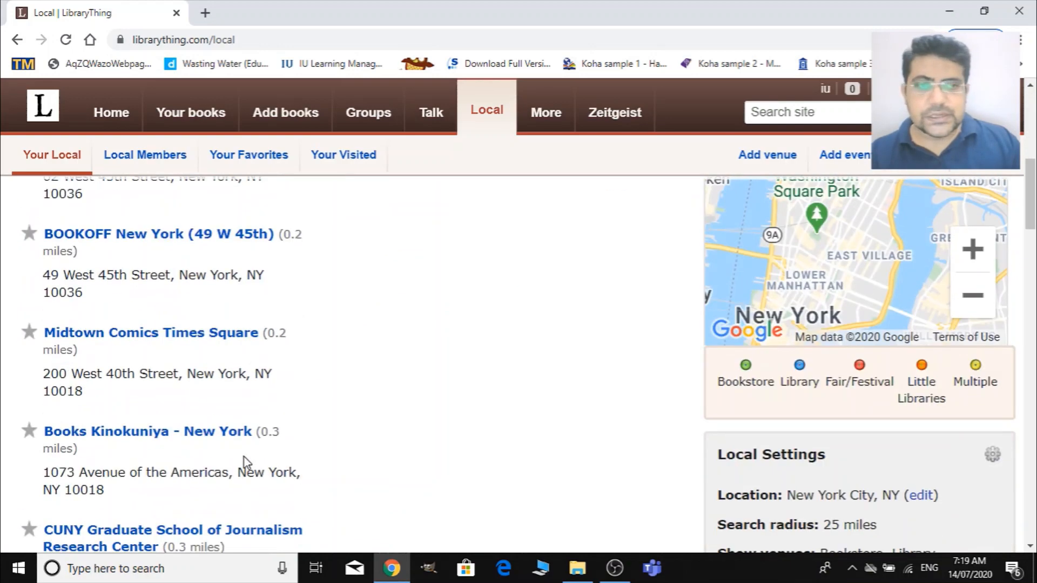
scroll(244, 457, "down", 5)
scroll(245, 456, "up", 15)
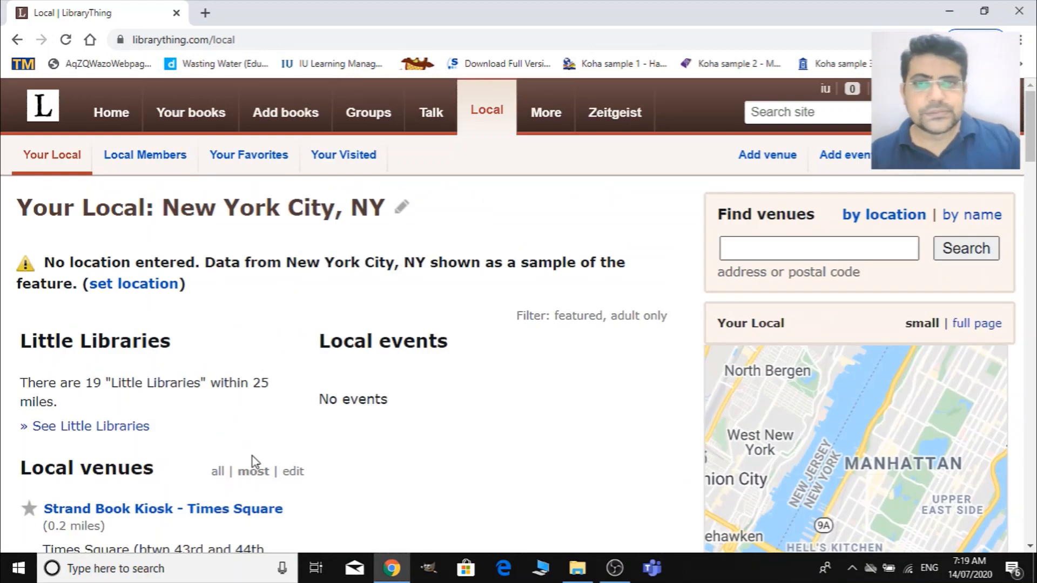
Step: Open the More LibraryThing overview and examine the listed site features
left_click(546, 105)
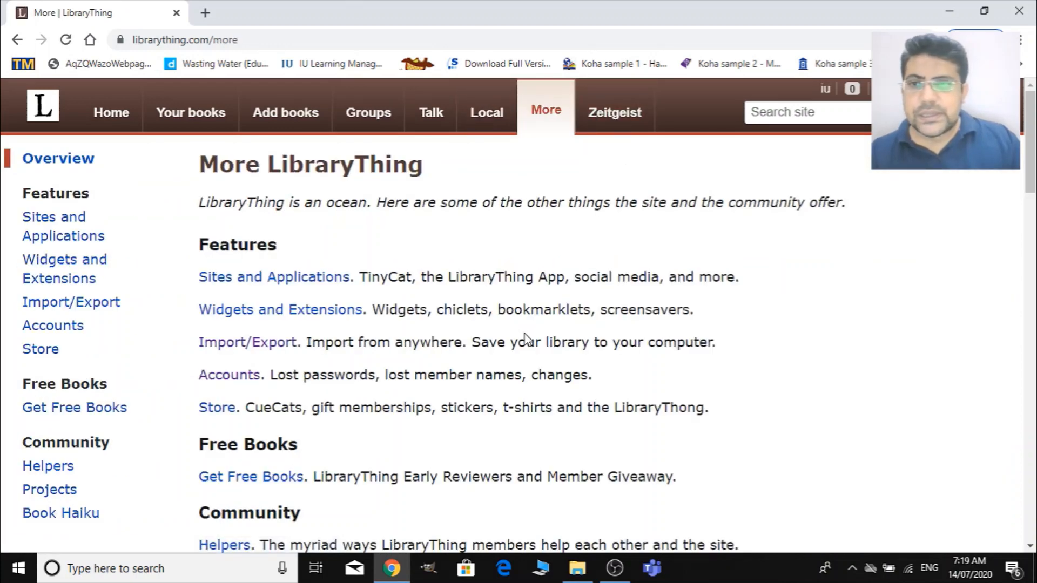
scroll(525, 338, "down", 2)
scroll(529, 334, "up", 2)
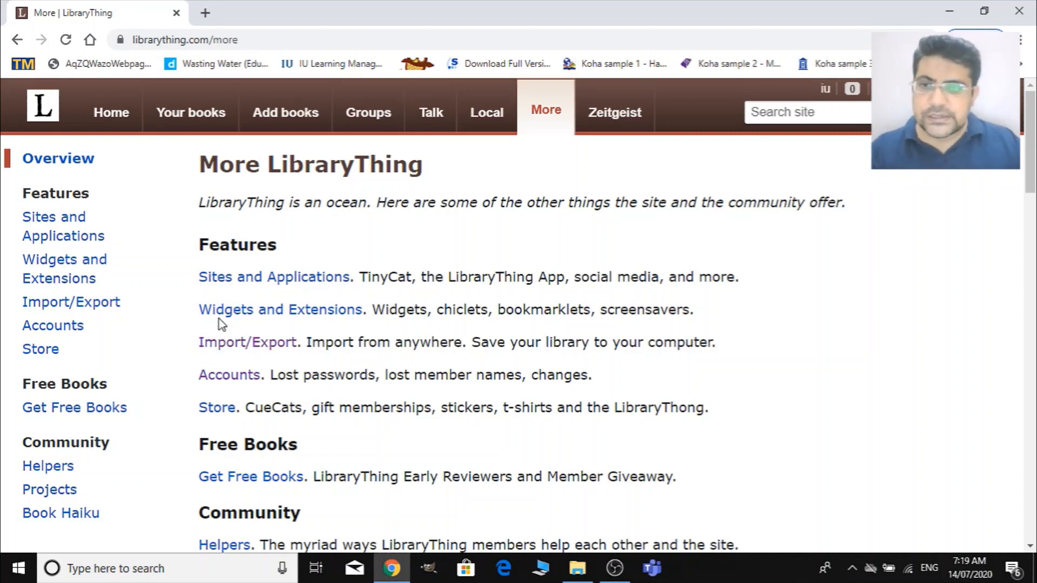
Step: Open Widgets and Extensions and look through the available widgets, chiclets, screensaver, Chrome extension and design options
left_click(333, 319)
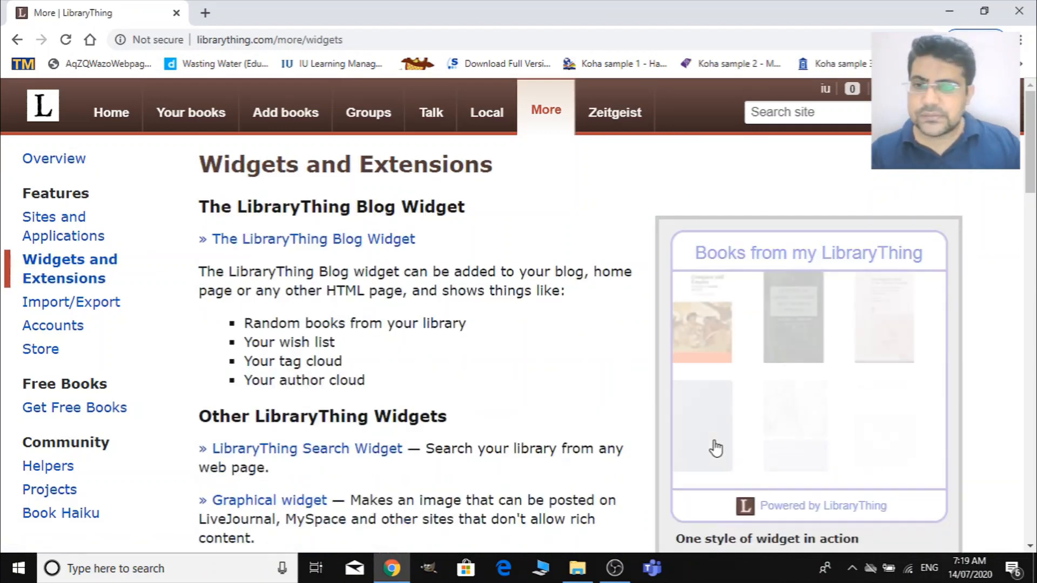
scroll(639, 375, "down", 3)
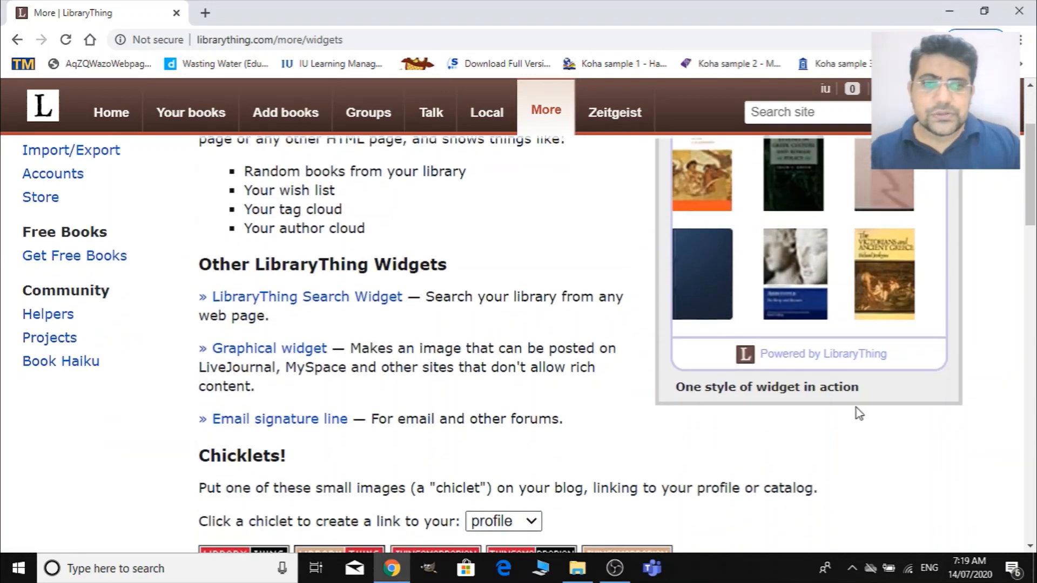
scroll(810, 462, "up", 3)
scroll(803, 432, "down", 3)
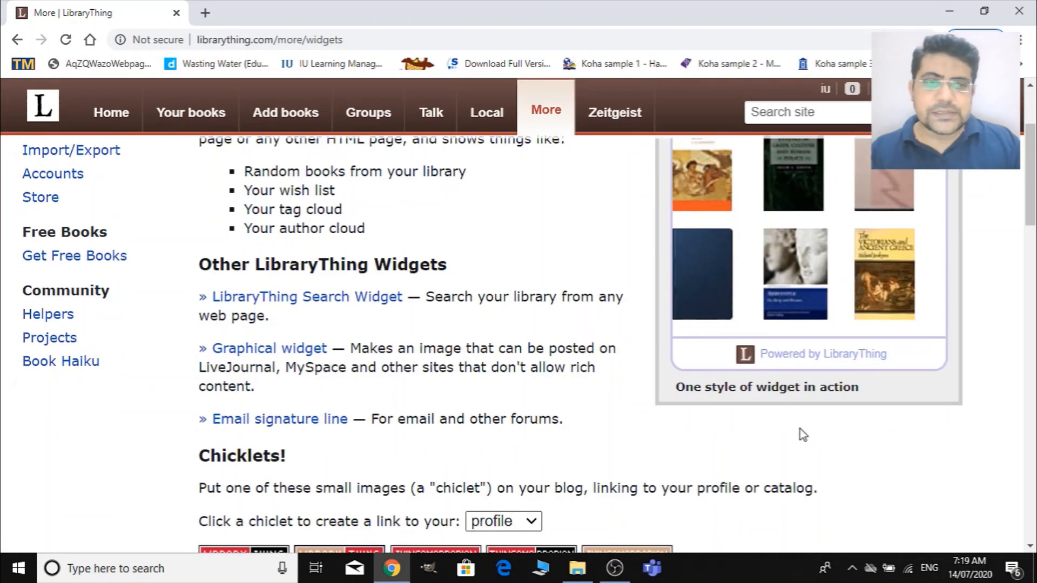
scroll(803, 435, "down", 4)
scroll(803, 434, "down", 8)
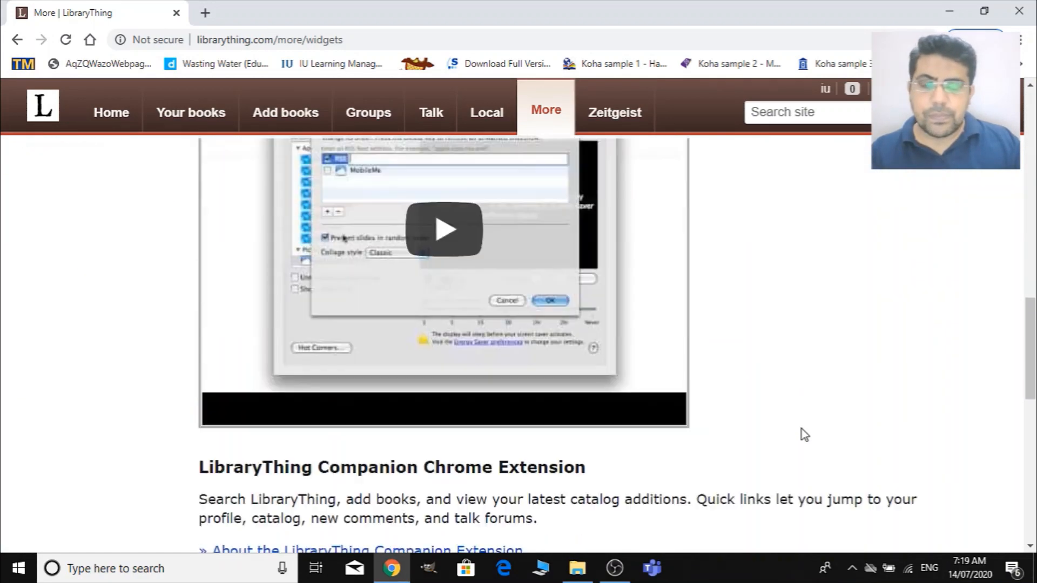
scroll(804, 434, "down", 10)
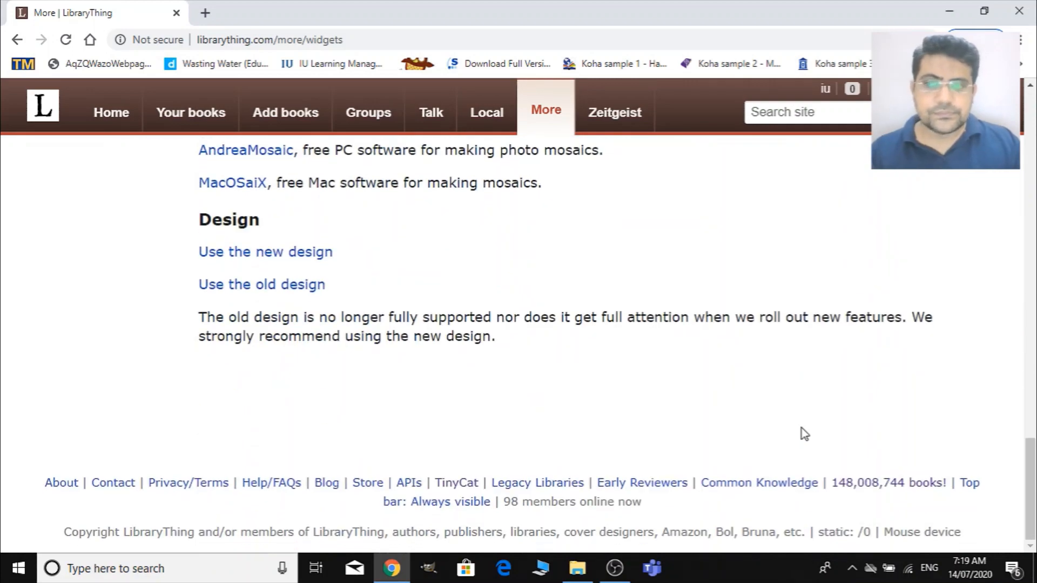
scroll(782, 432, "up", 10)
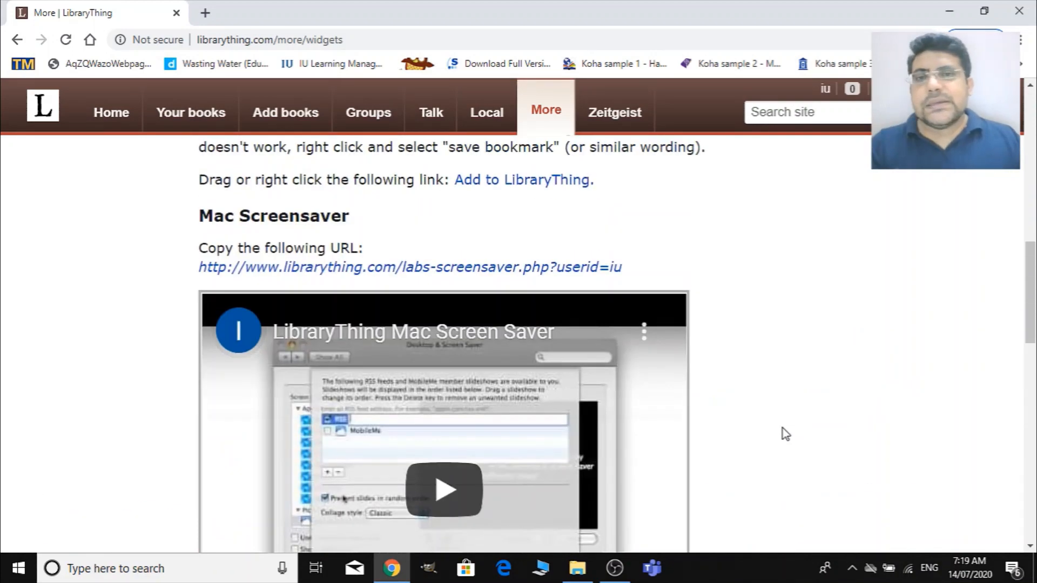
scroll(783, 429, "up", 10)
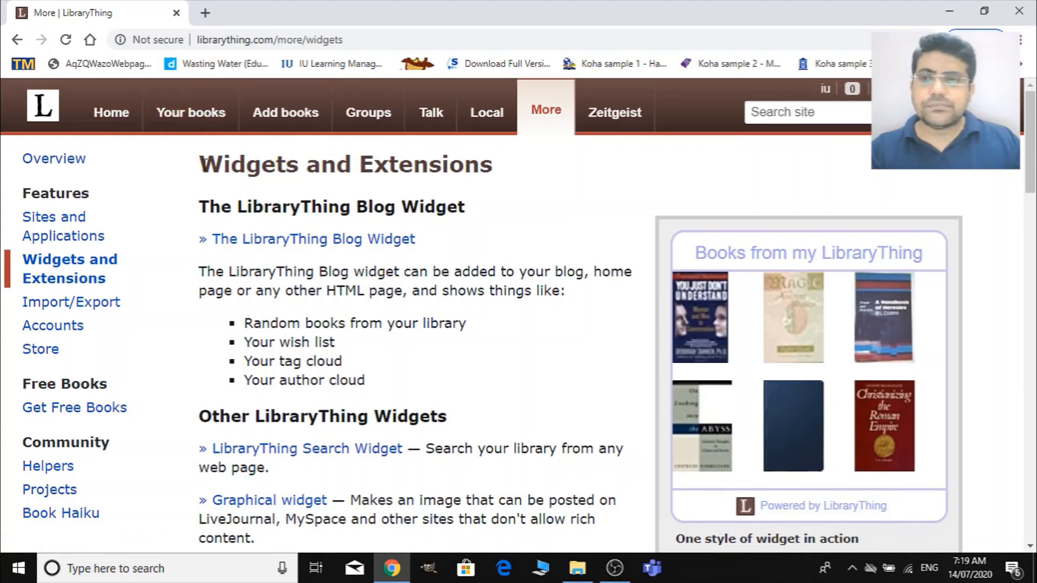
Step: Visit the home dashboard, then return to the More overview and examine its Free Books and Community sections
left_click(111, 112)
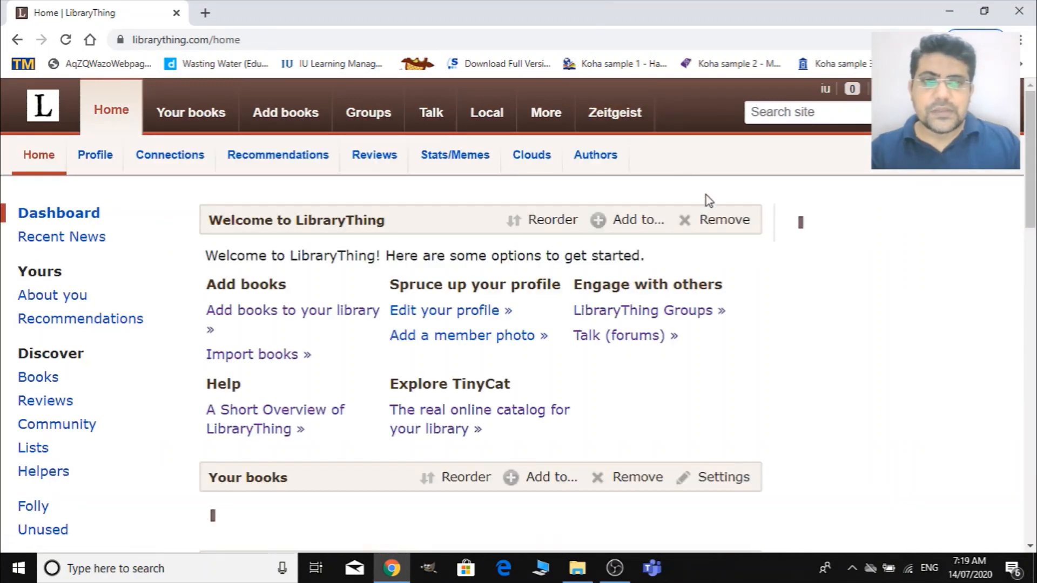
left_click(546, 113)
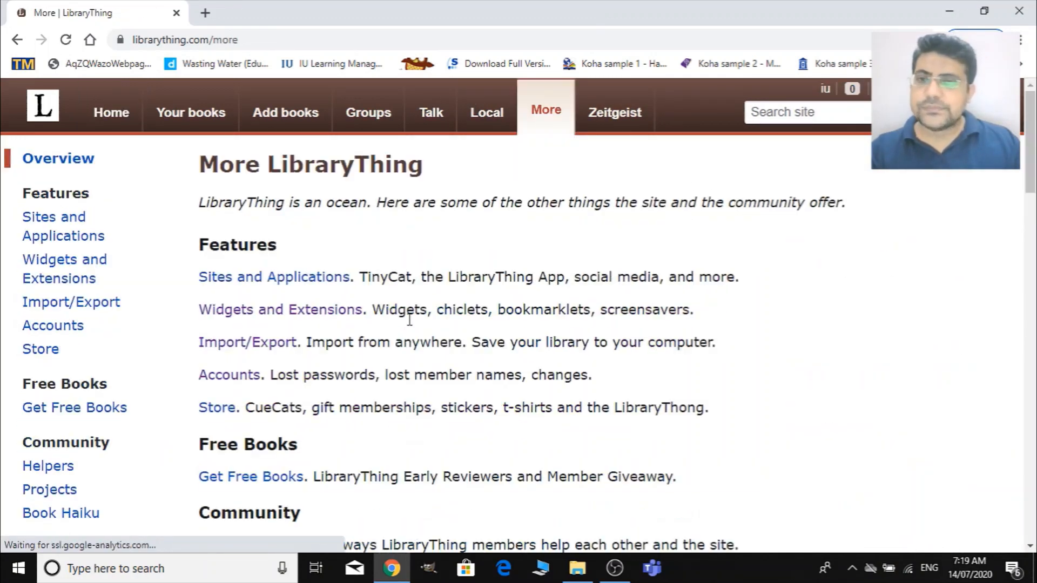
scroll(364, 448, "down", 1)
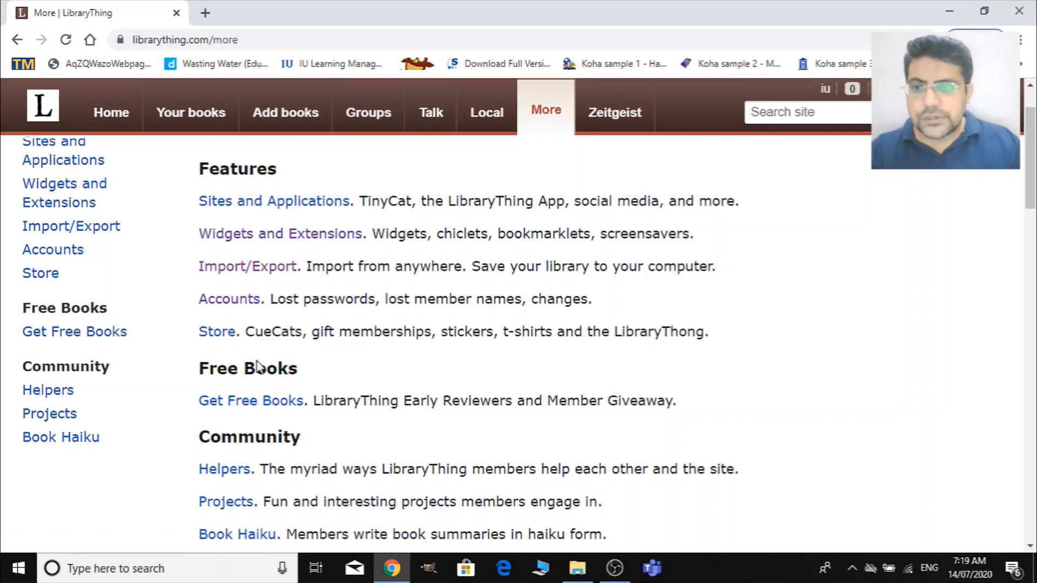
scroll(319, 416, "down", 2)
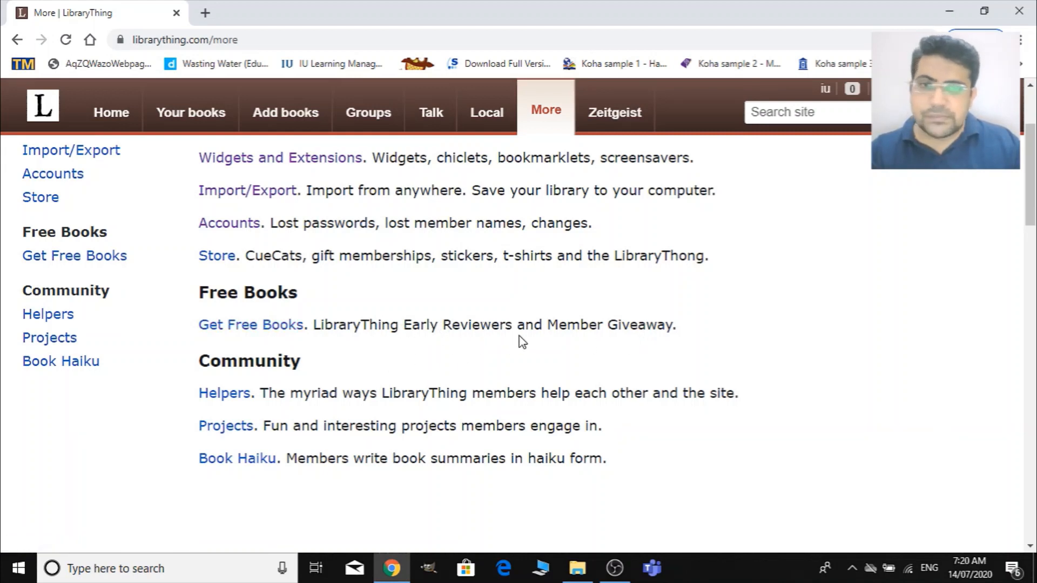
scroll(449, 447, "down", 1)
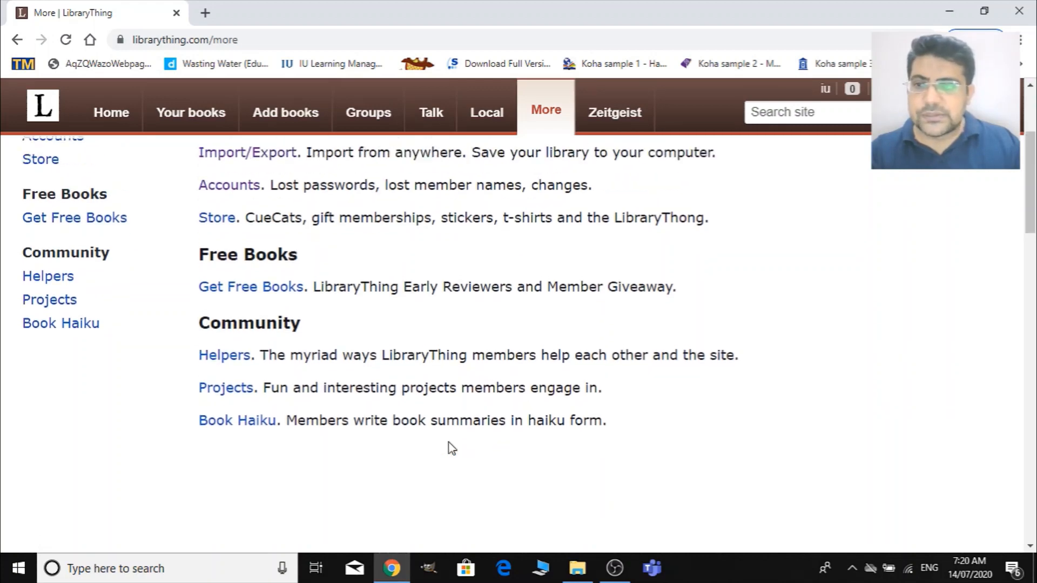
Step: Open the Accounts page from the More overview and look through its password, member name, email and account deletion options
scroll(449, 446, "up", 4)
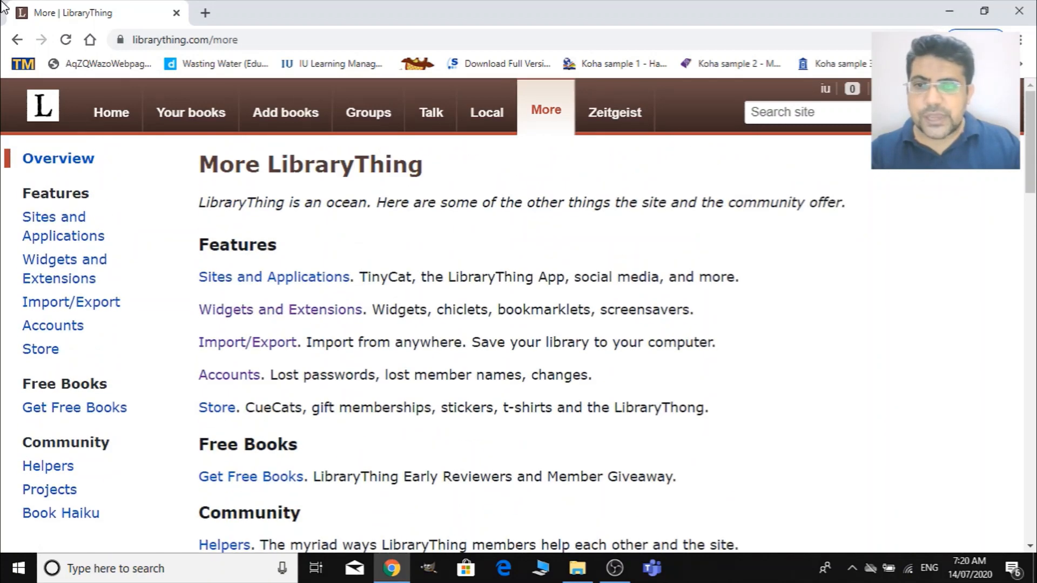
left_click(227, 377)
scroll(590, 491, "down", 3)
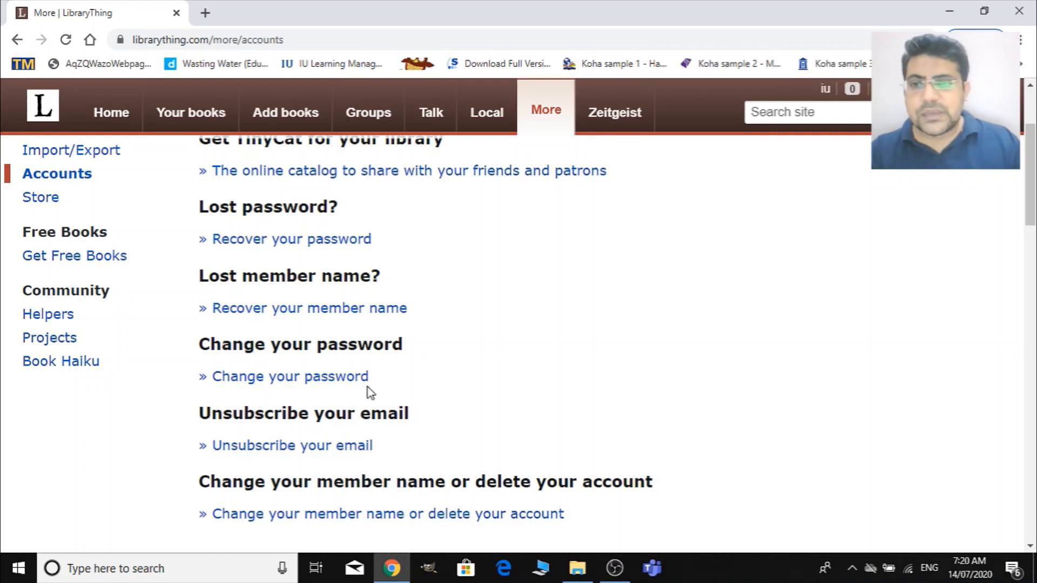
scroll(368, 388, "down", 2)
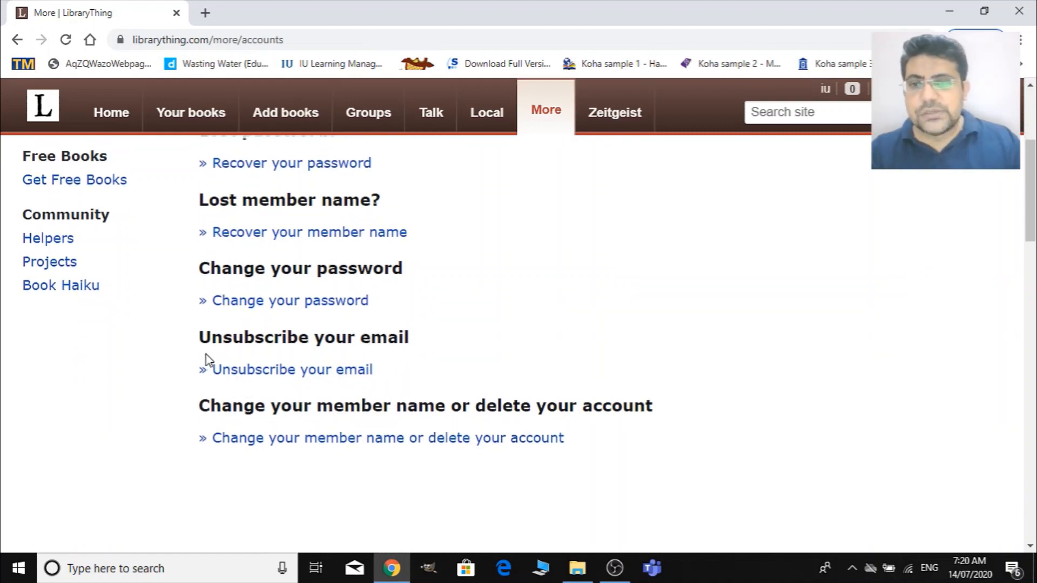
scroll(448, 430, "down", 3)
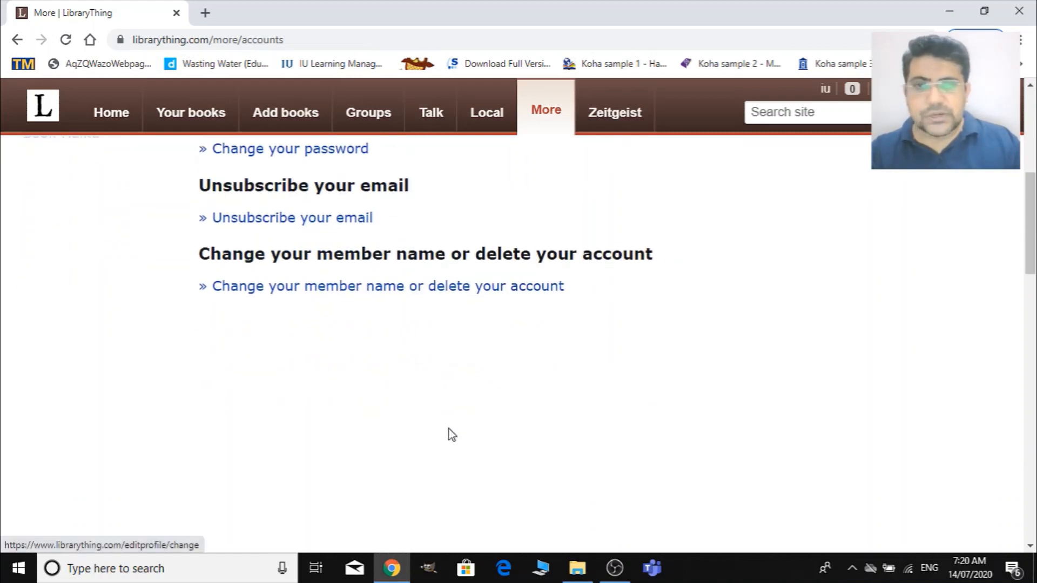
scroll(449, 430, "up", 7)
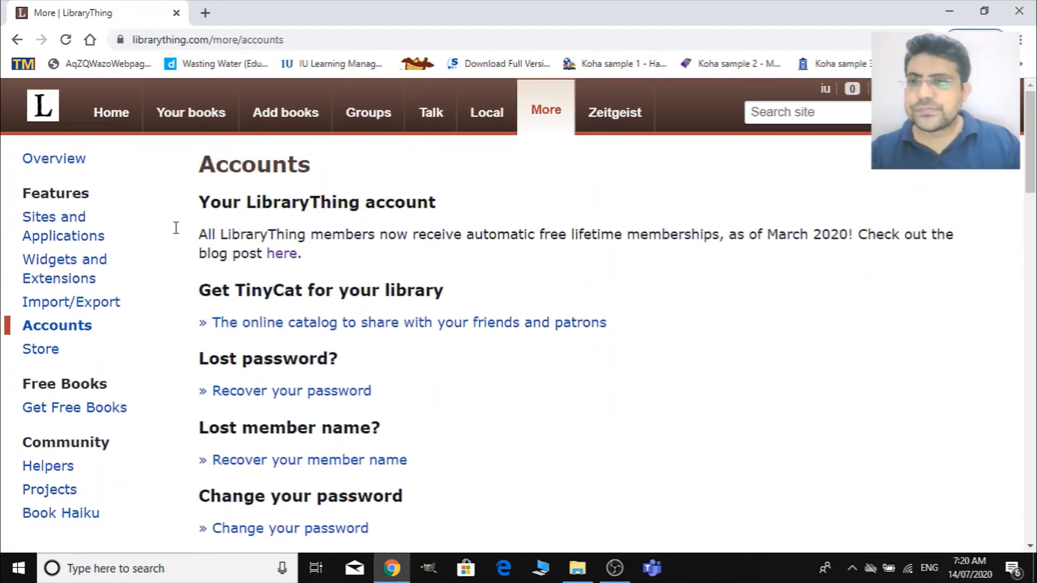
Step: Return to the More overview, then open Import/Export and examine the available import sources and export formats
left_click(17, 39)
scroll(512, 399, "down", 1)
scroll(512, 400, "down", 1)
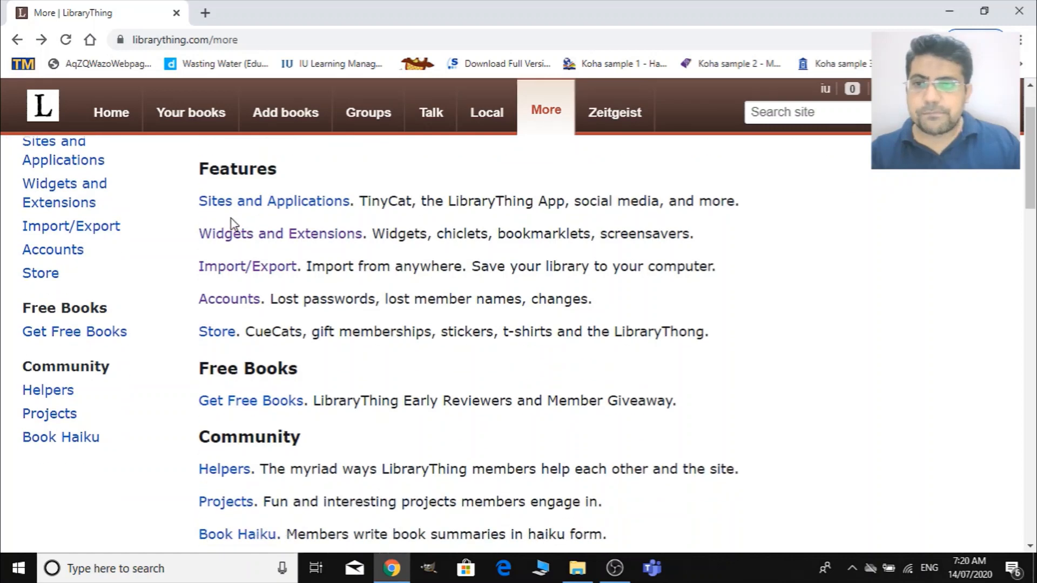
left_click(248, 269)
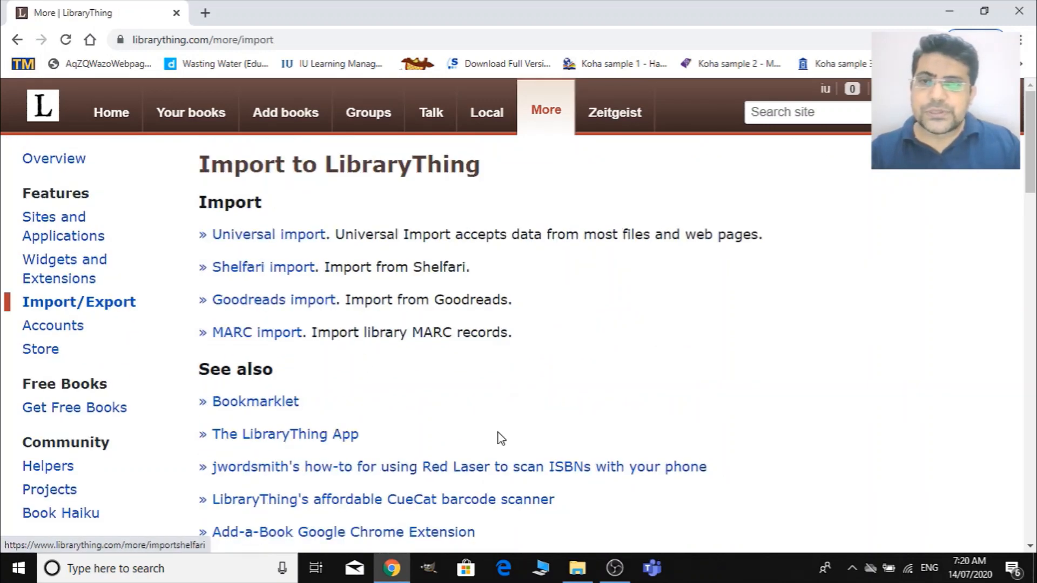
scroll(501, 437, "down", 3)
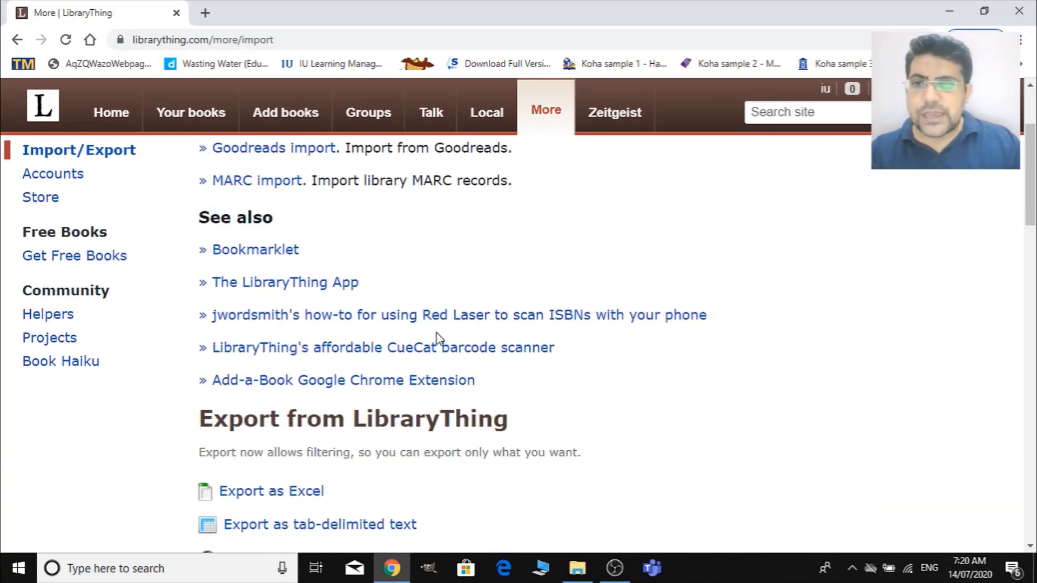
scroll(439, 339, "down", 1)
scroll(579, 456, "down", 2)
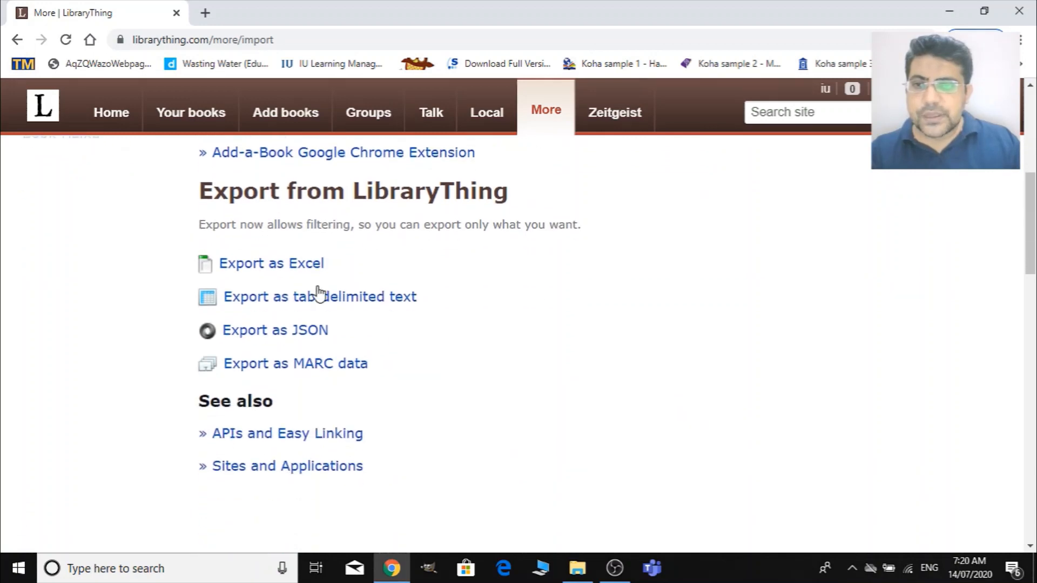
scroll(583, 456, "up", 3)
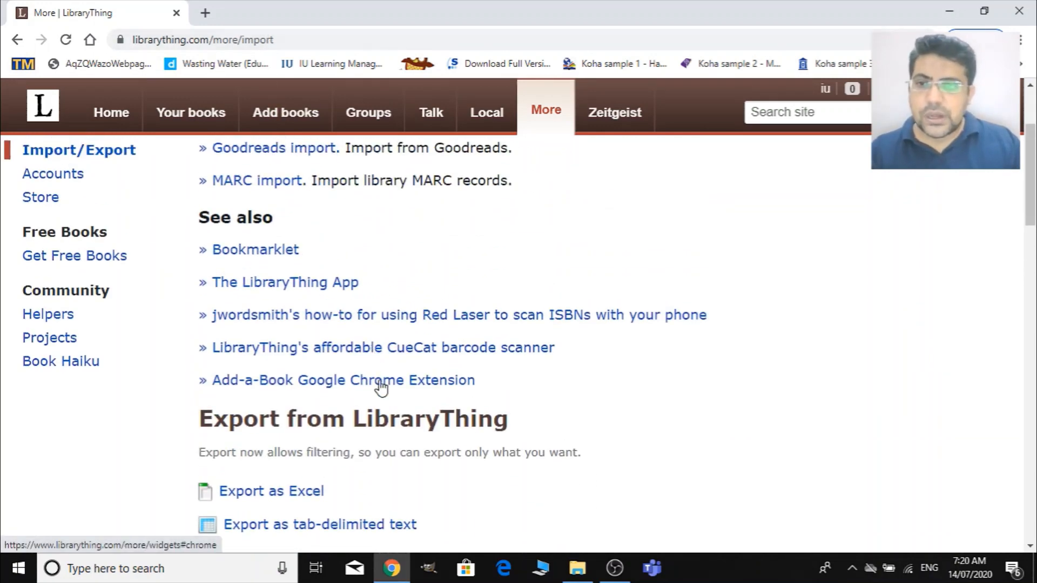
scroll(383, 386, "up", 1)
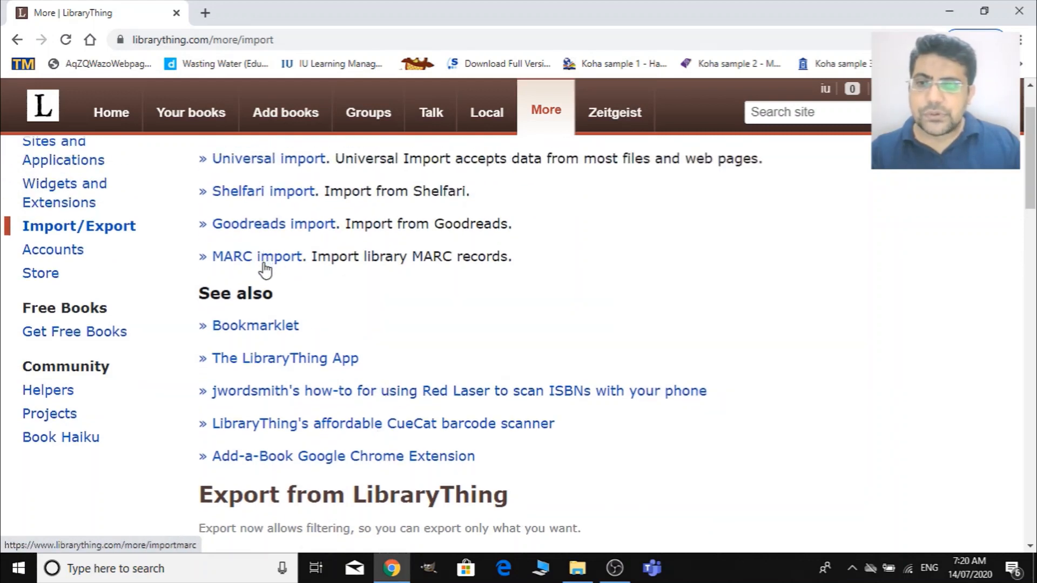
scroll(294, 270, "up", 1)
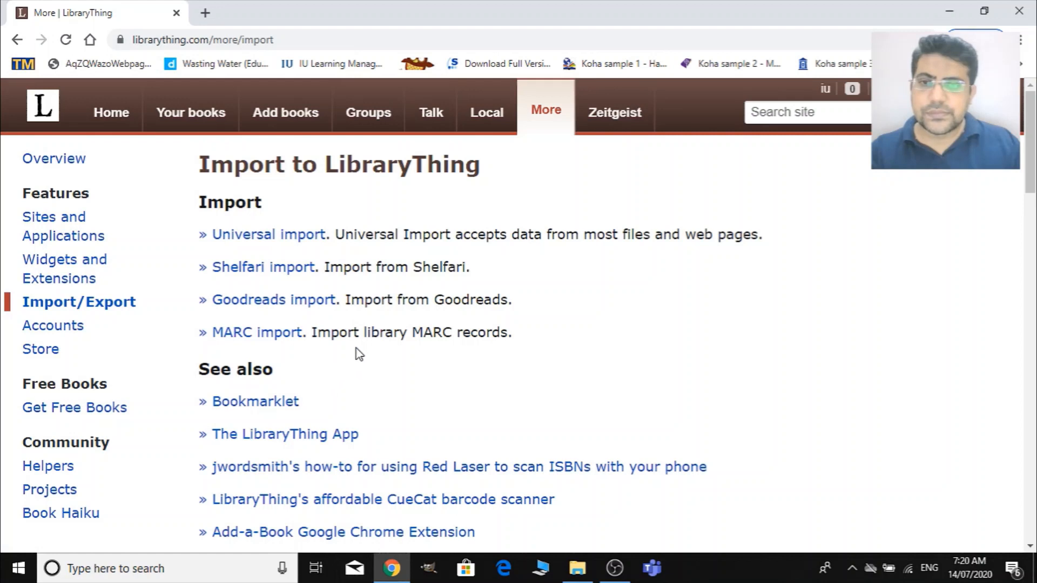
Step: Open the MARC import page and examine its file upload form
left_click(251, 338)
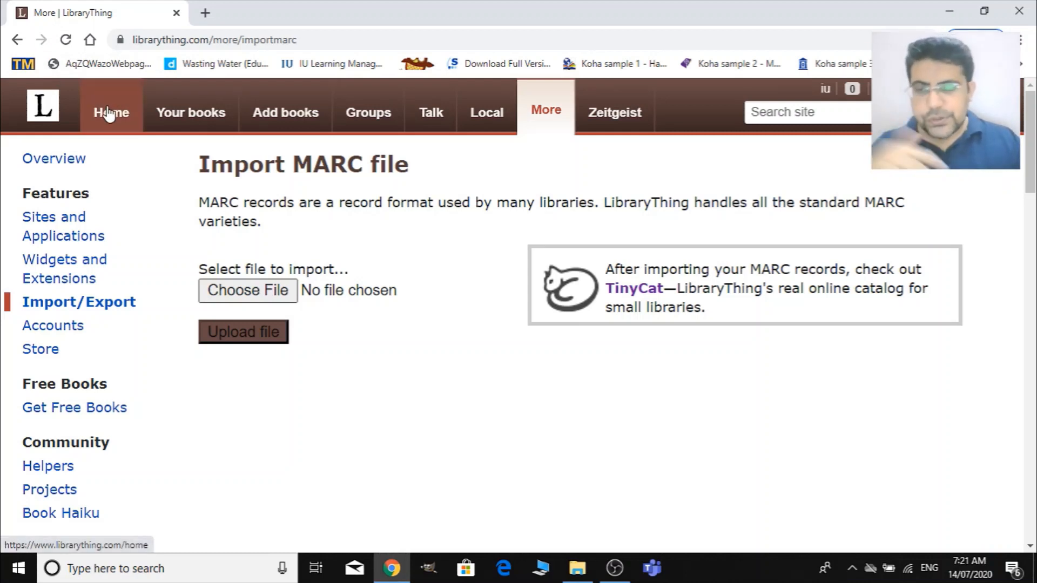
scroll(144, 416, "down", 1)
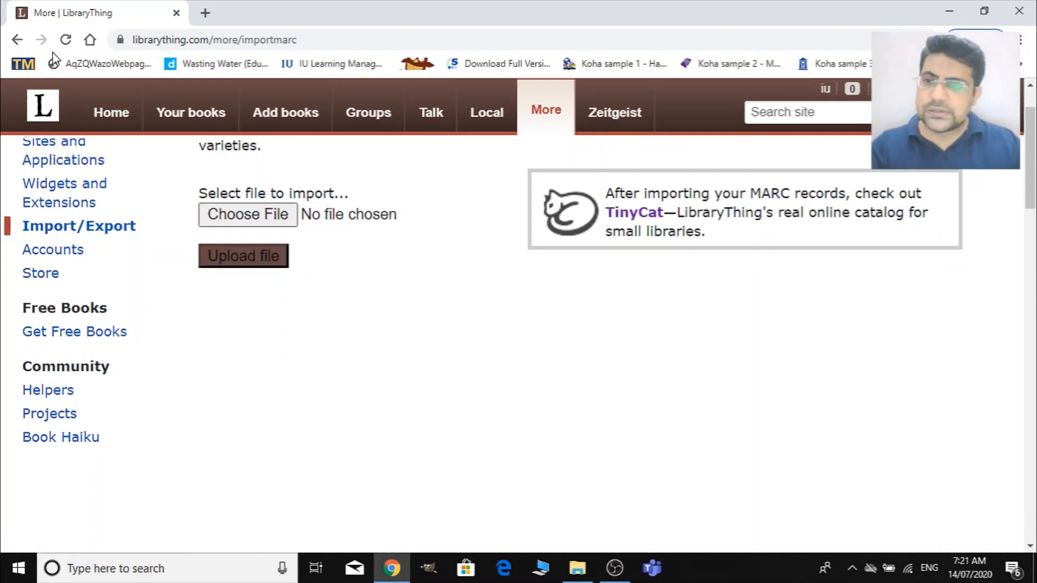
scroll(752, 467, "up", 1)
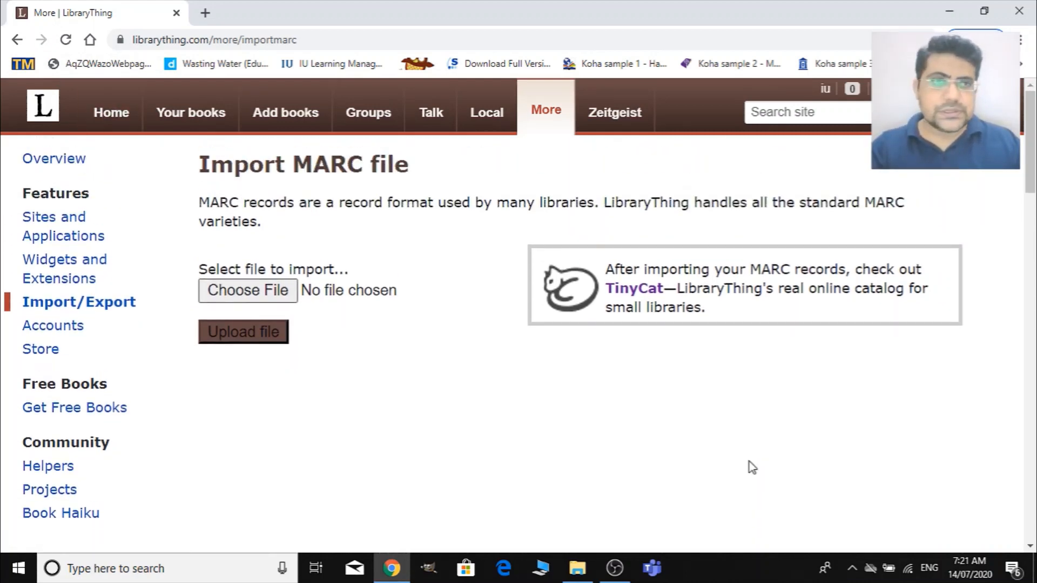
Step: Open Zeitgeist and look through the site statistics, largest libraries, most reviewed books, top-rated works and top authors
left_click(627, 122)
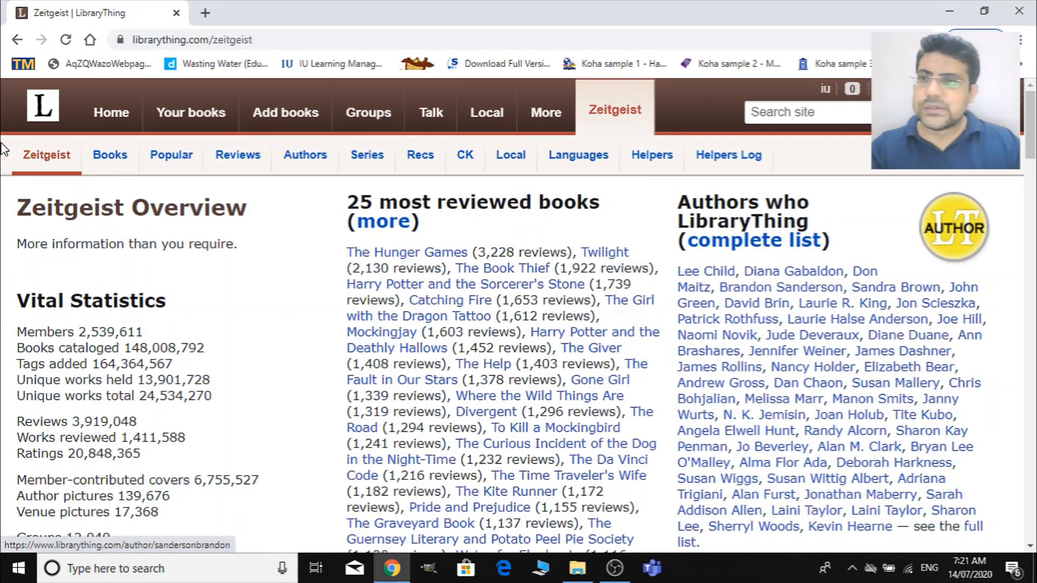
scroll(131, 288, "down", 1)
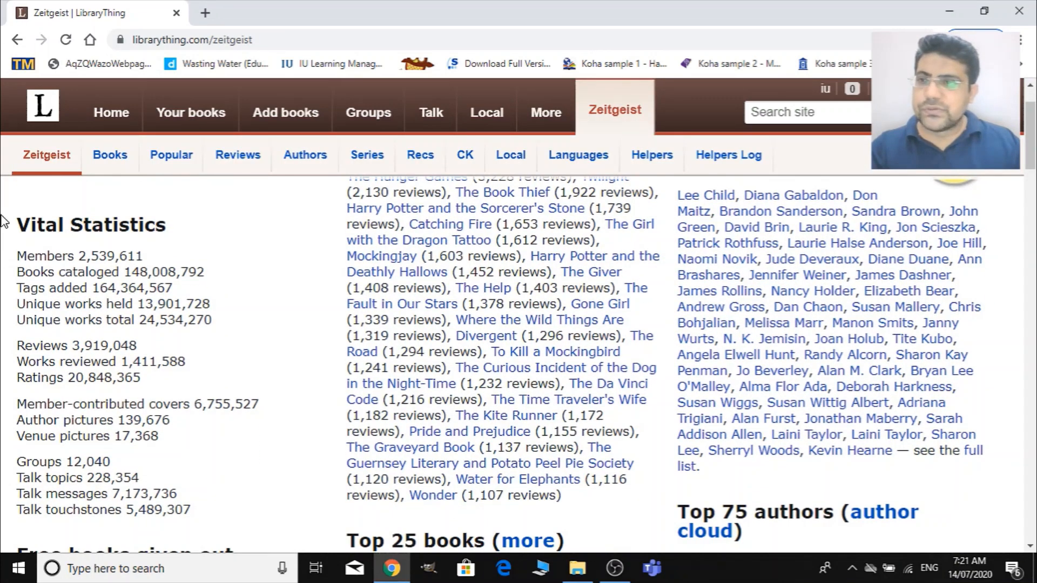
scroll(154, 418, "down", 1)
scroll(455, 252, "up", 2)
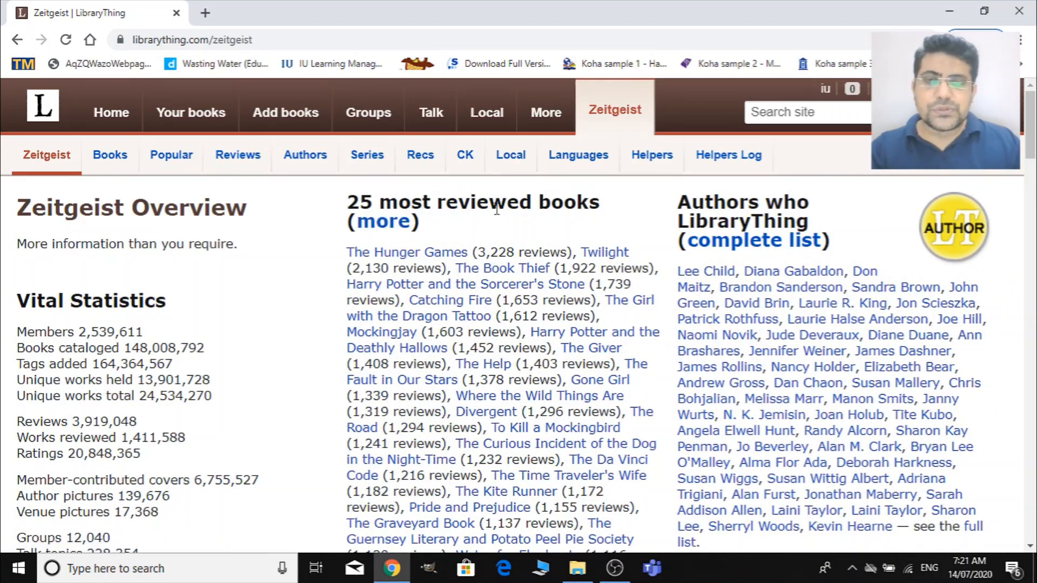
scroll(804, 261, "down", 8)
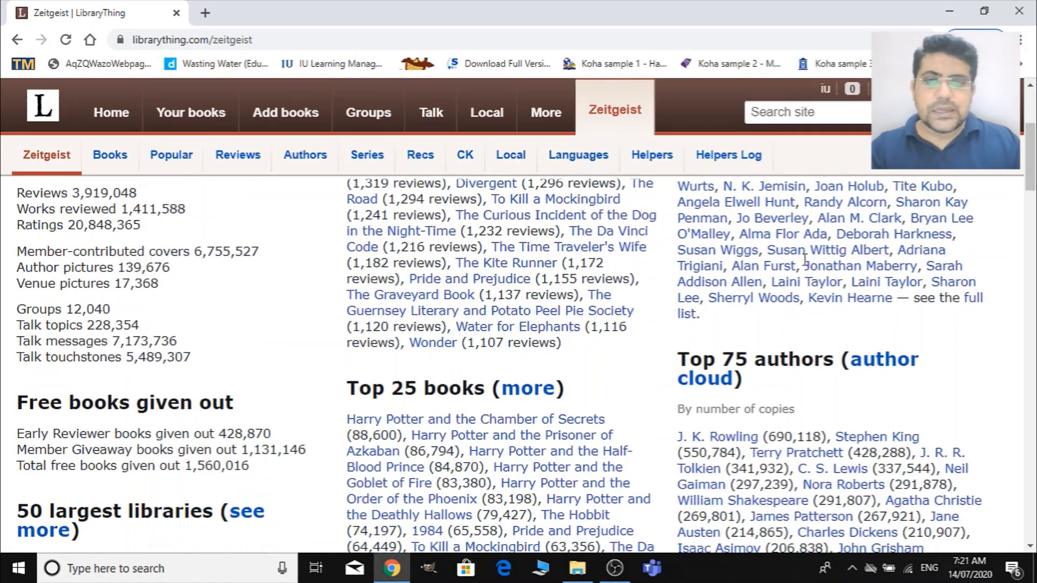
scroll(805, 264, "down", 15)
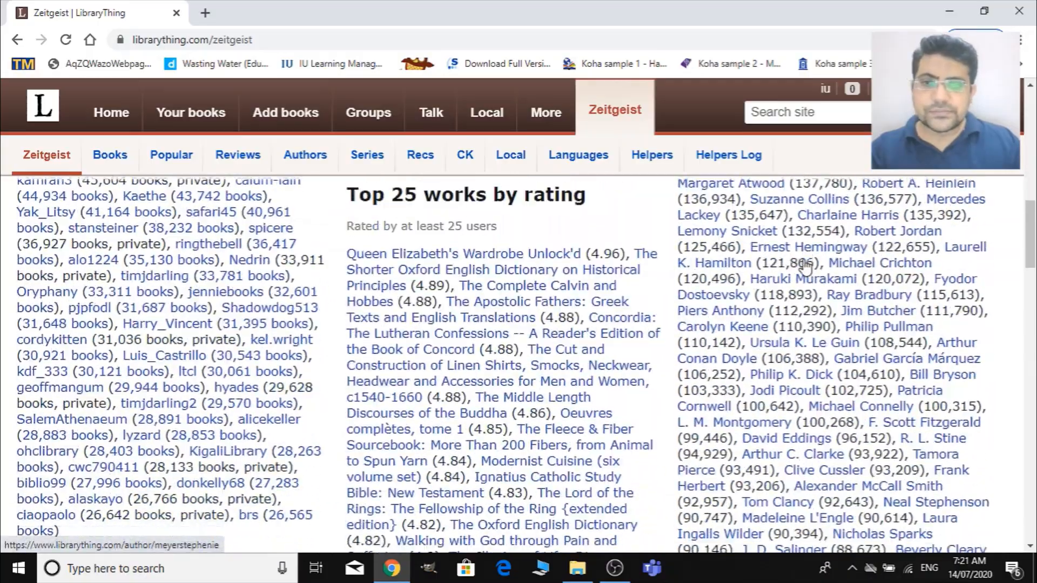
scroll(805, 267, "up", 18)
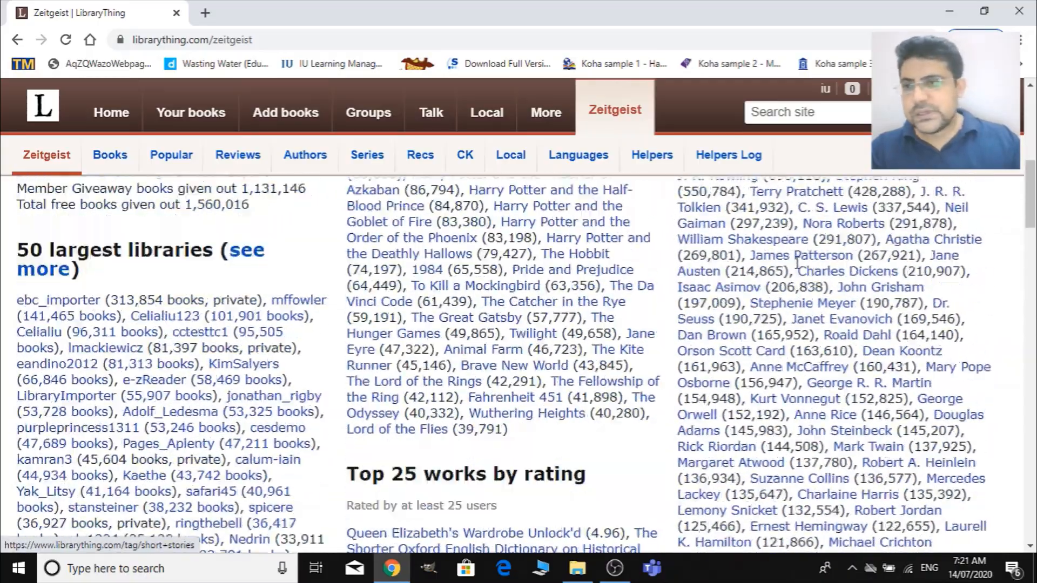
scroll(194, 345, "down", 2)
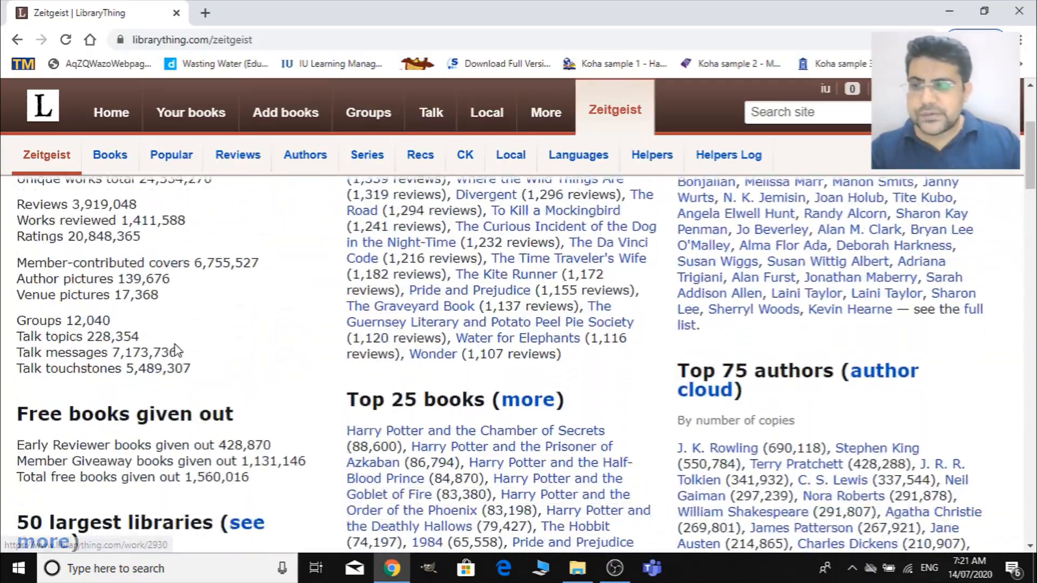
scroll(289, 417, "down", 4)
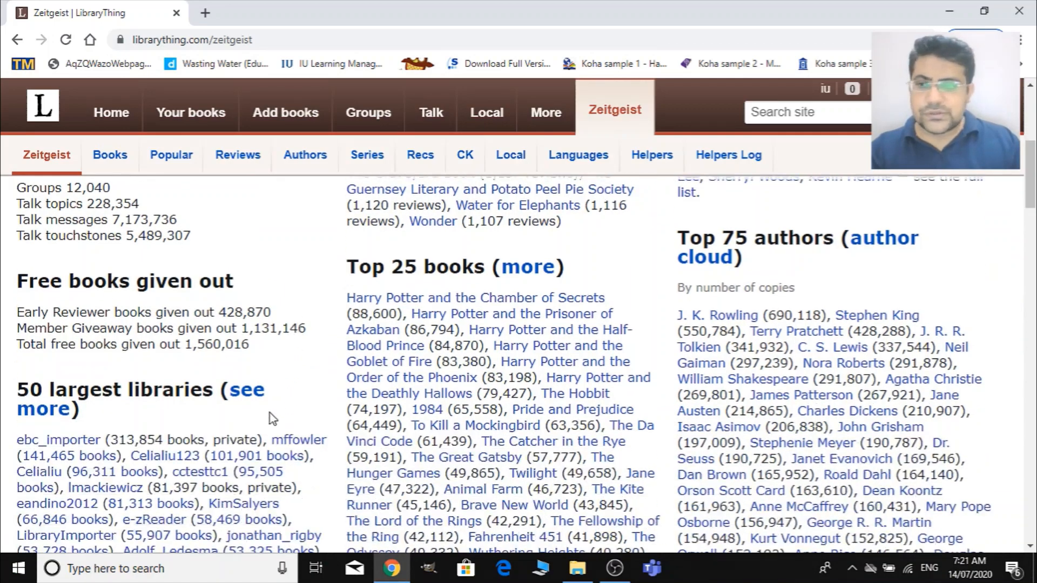
scroll(597, 354, "down", 20)
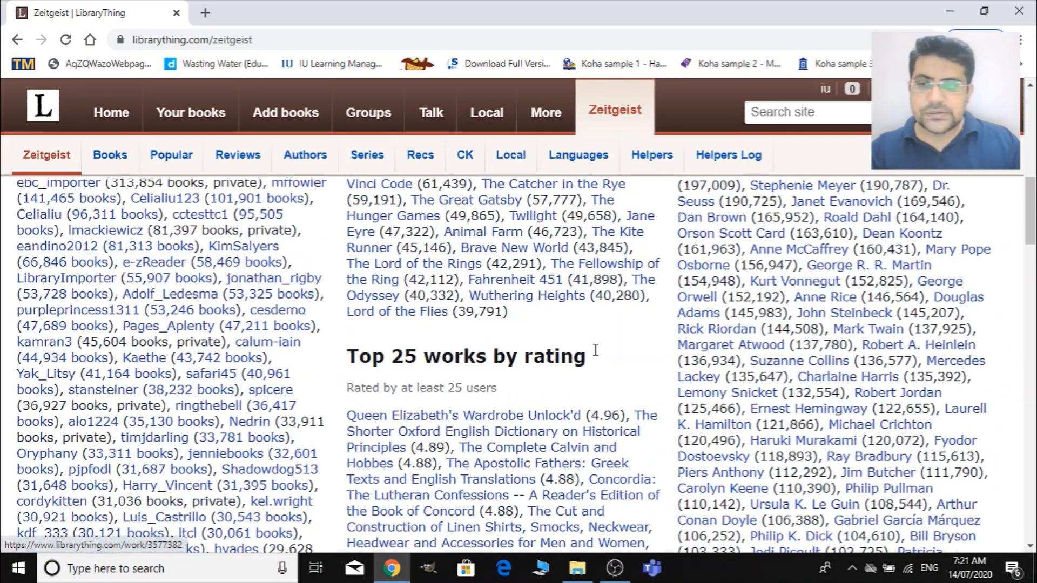
scroll(598, 354, "down", 20)
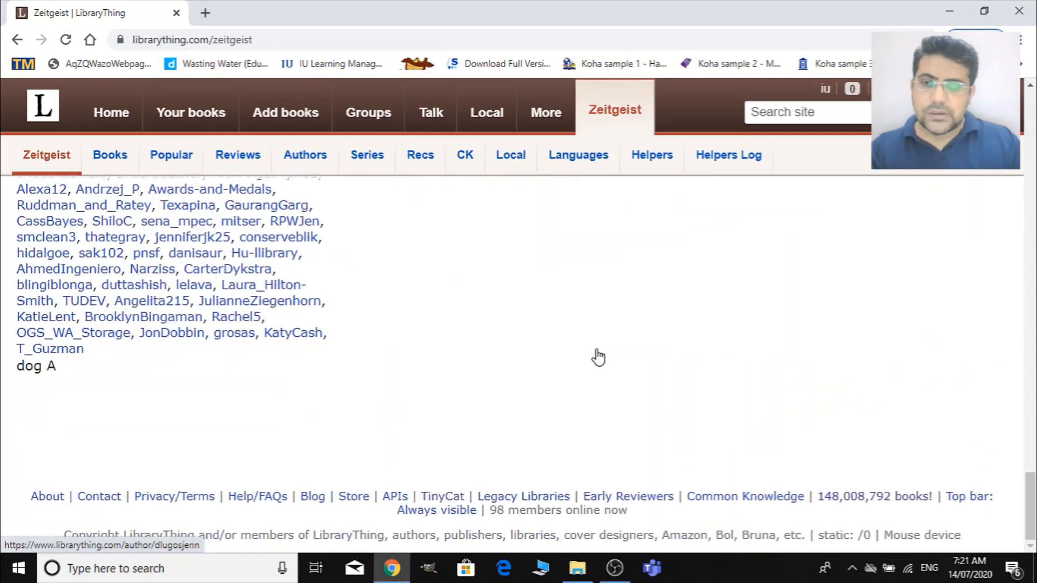
scroll(586, 350, "up", 20)
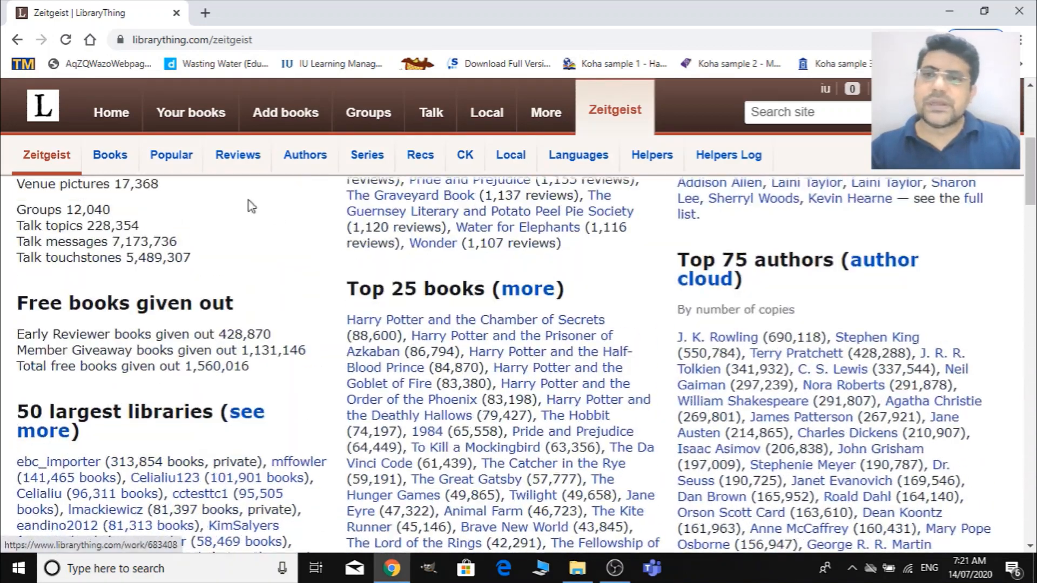
Step: Go to the home dashboard and look over the getting-started options, library summary and recently added books
left_click(112, 113)
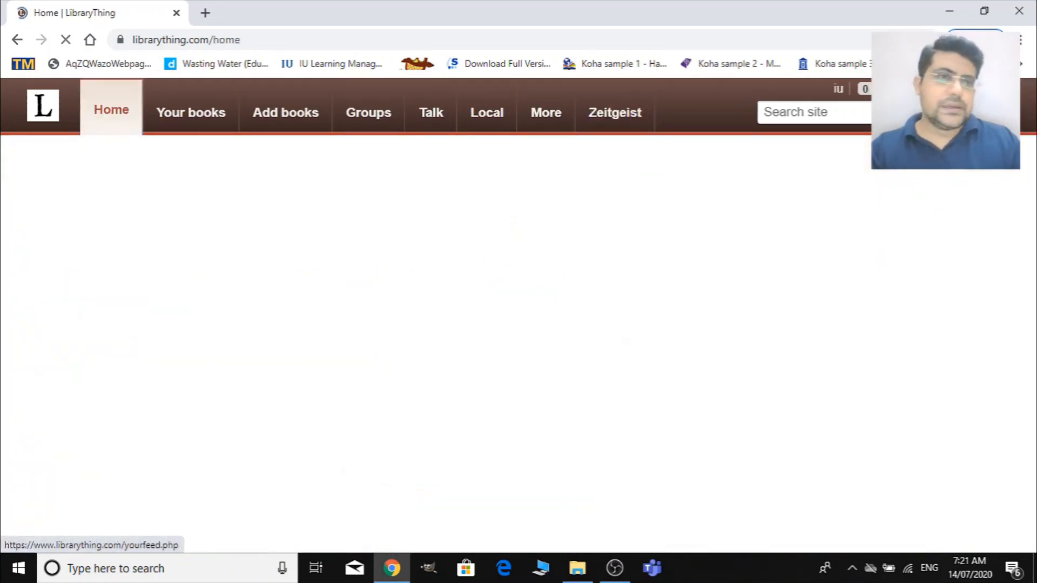
scroll(537, 468, "down", 1)
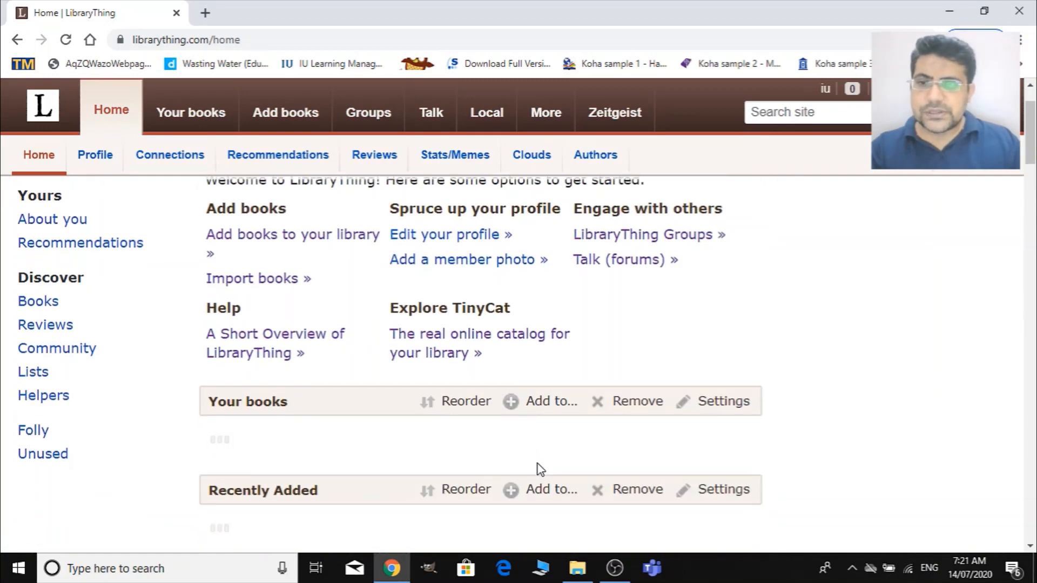
scroll(540, 467, "down", 4)
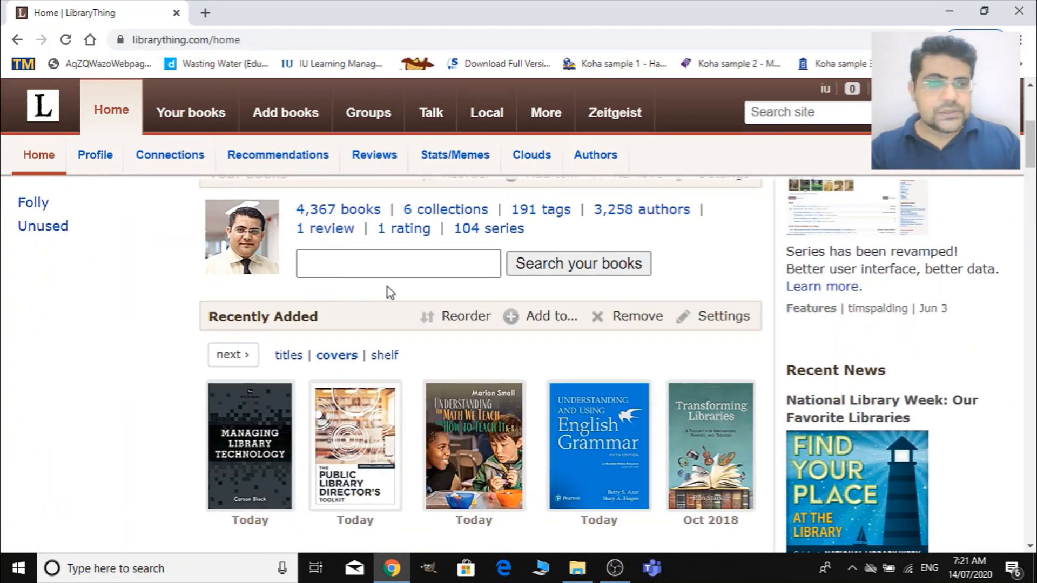
scroll(549, 371, "up", 5)
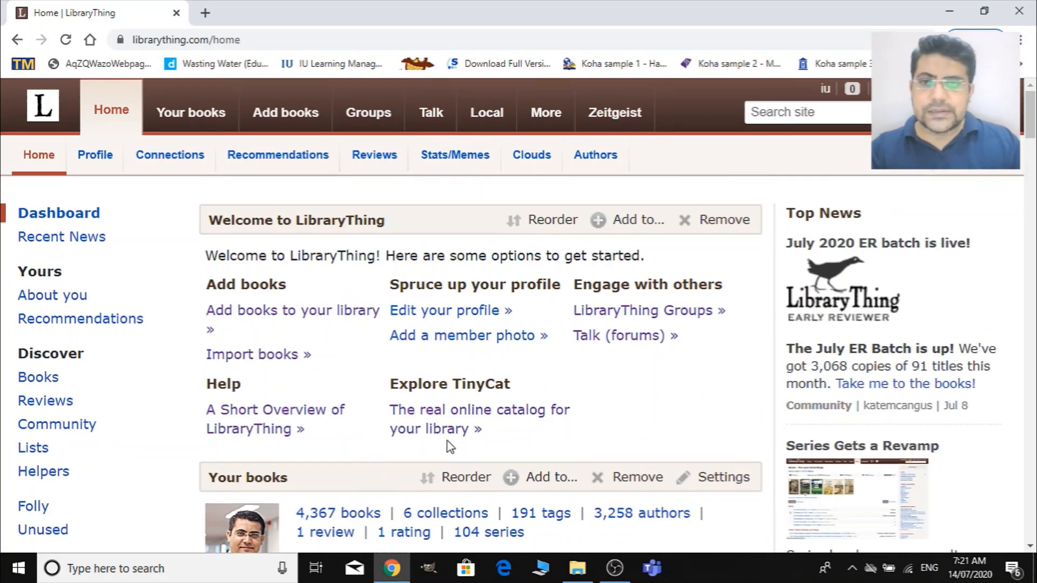
Step: Open TinyCat from the Explore TinyCat section and look through its benefits, catalog preview, features, webinars and support information
left_click(462, 418)
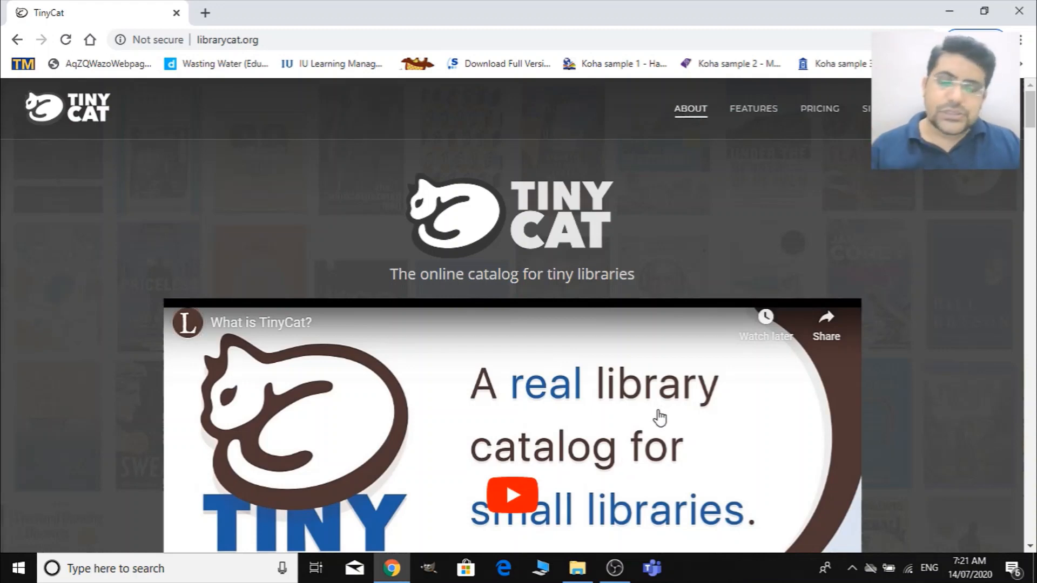
scroll(683, 389, "down", 5)
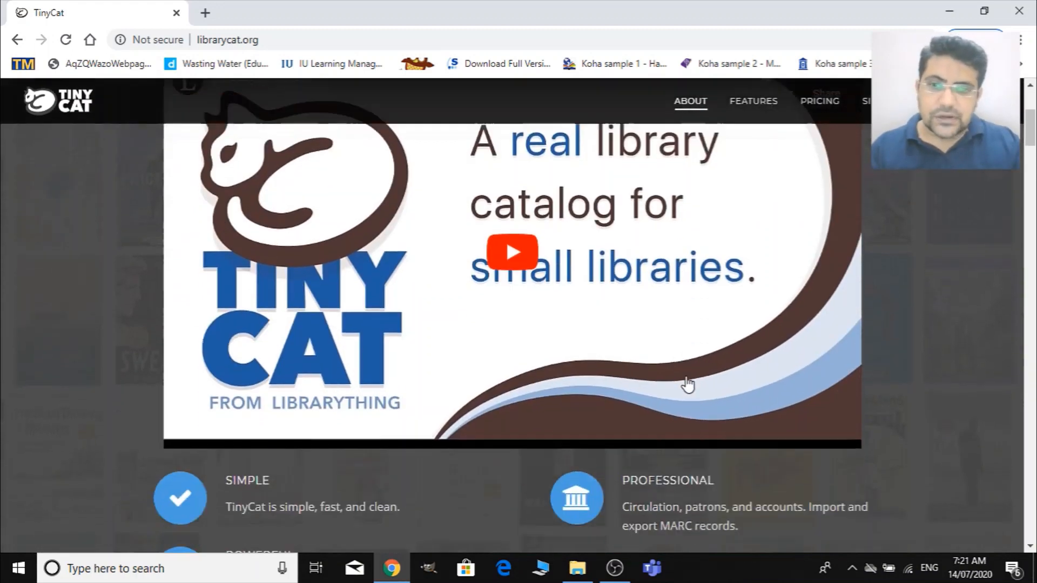
scroll(687, 385, "down", 4)
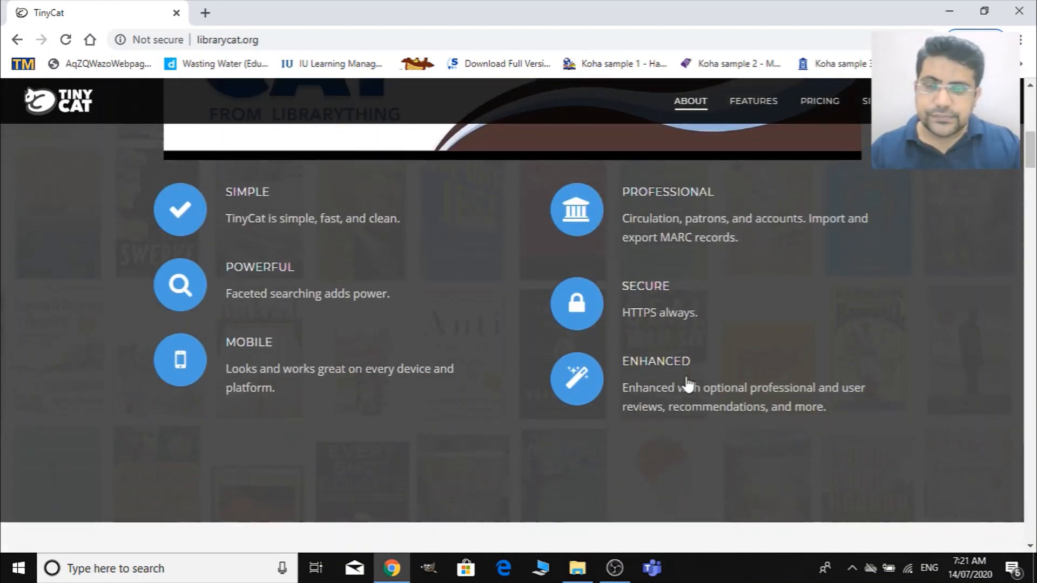
scroll(684, 379, "down", 10)
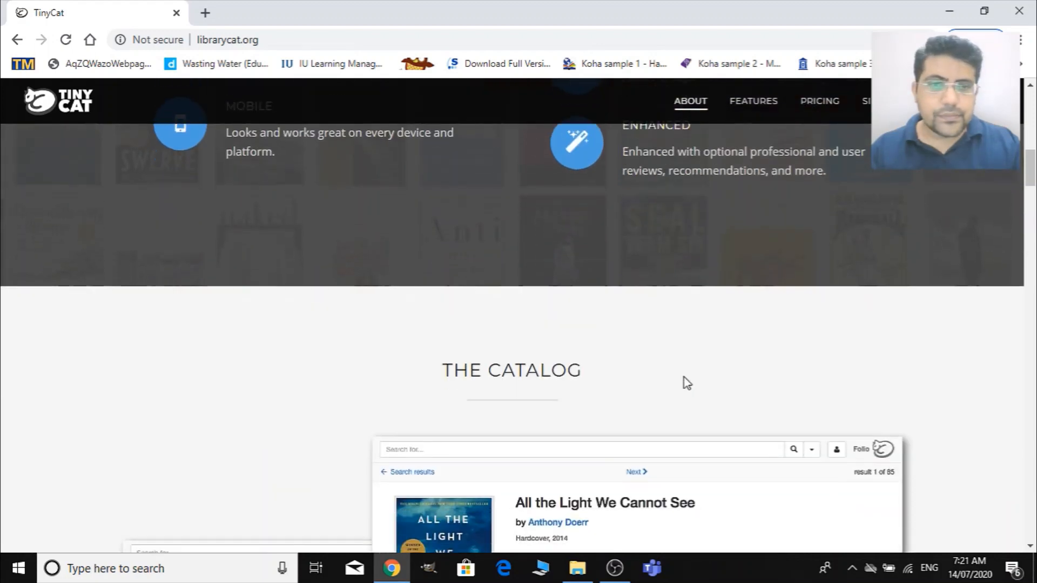
scroll(684, 382, "down", 6)
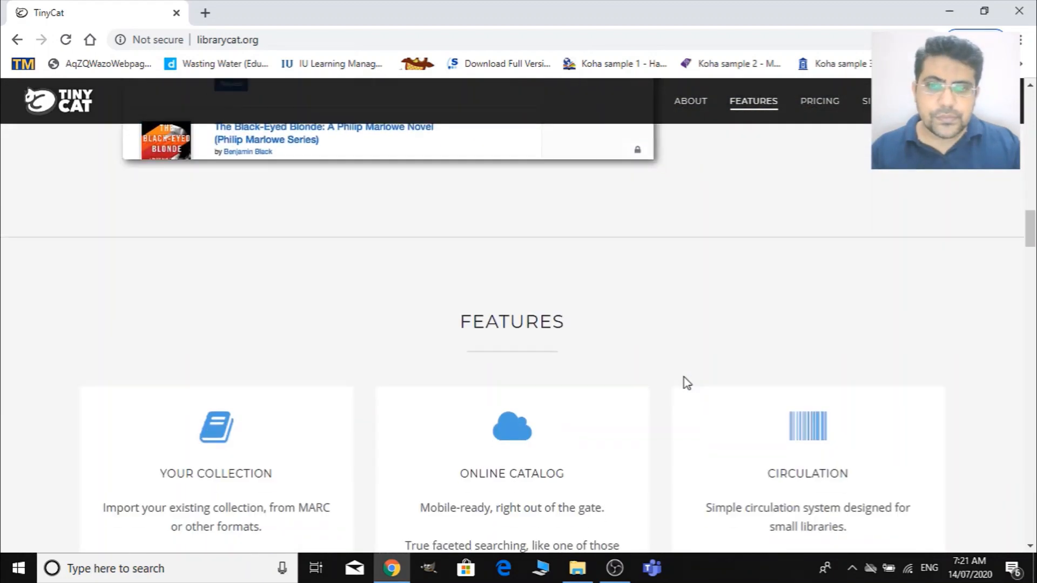
scroll(685, 382, "down", 9)
scroll(687, 384, "down", 20)
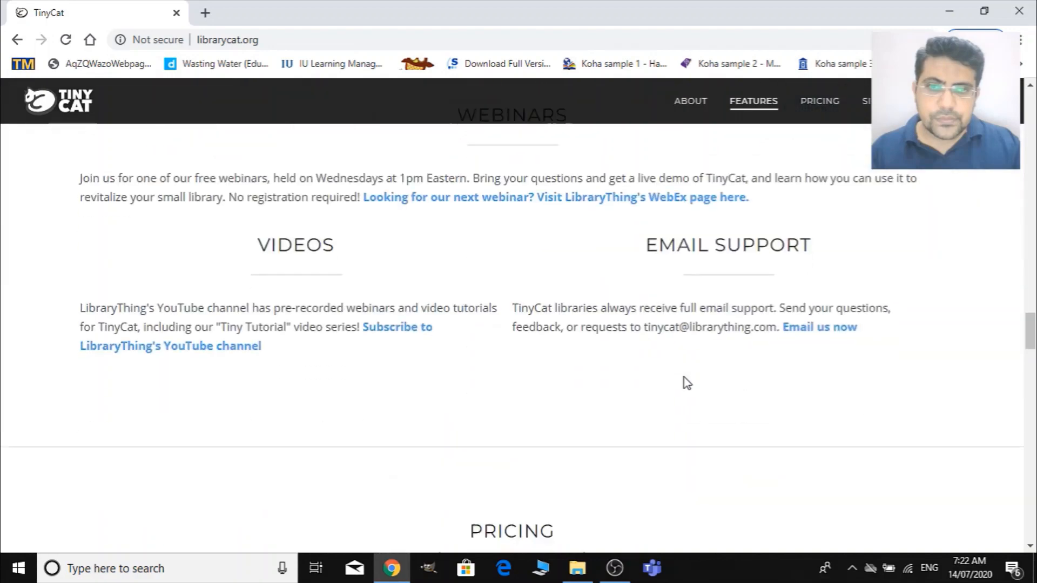
scroll(687, 383, "up", 20)
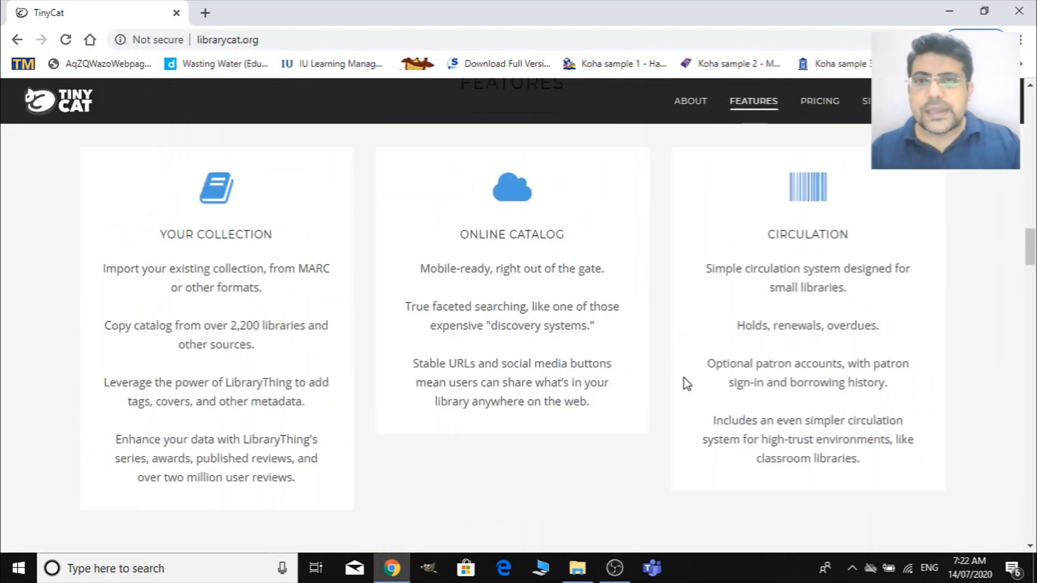
scroll(685, 381, "up", 10)
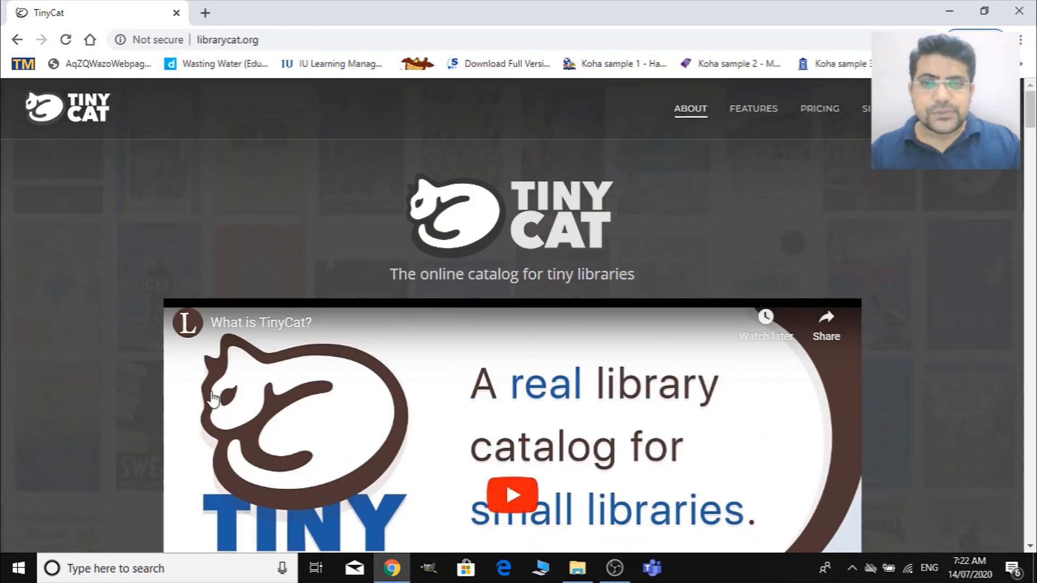
Step: Review TinyCat's introduction, sample catalog record, and the collection, online catalog and circulation features
scroll(686, 372, "down", 3)
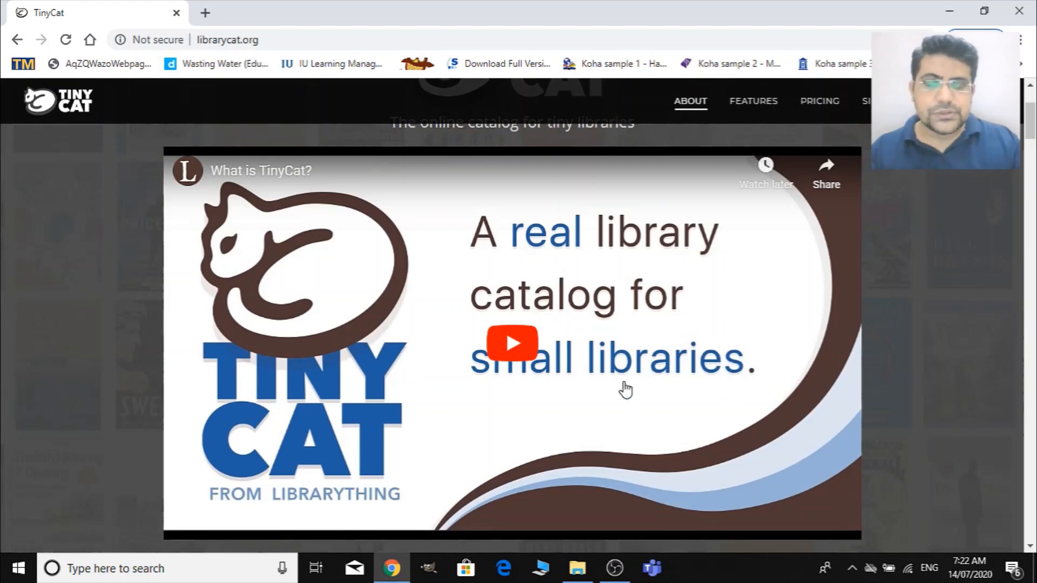
scroll(625, 388, "down", 15)
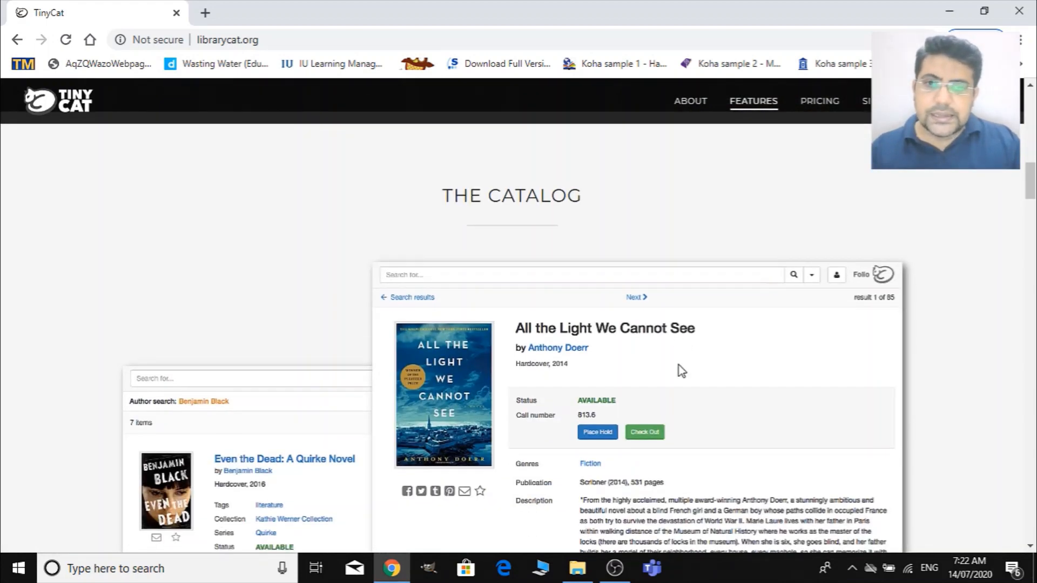
scroll(679, 365, "down", 10)
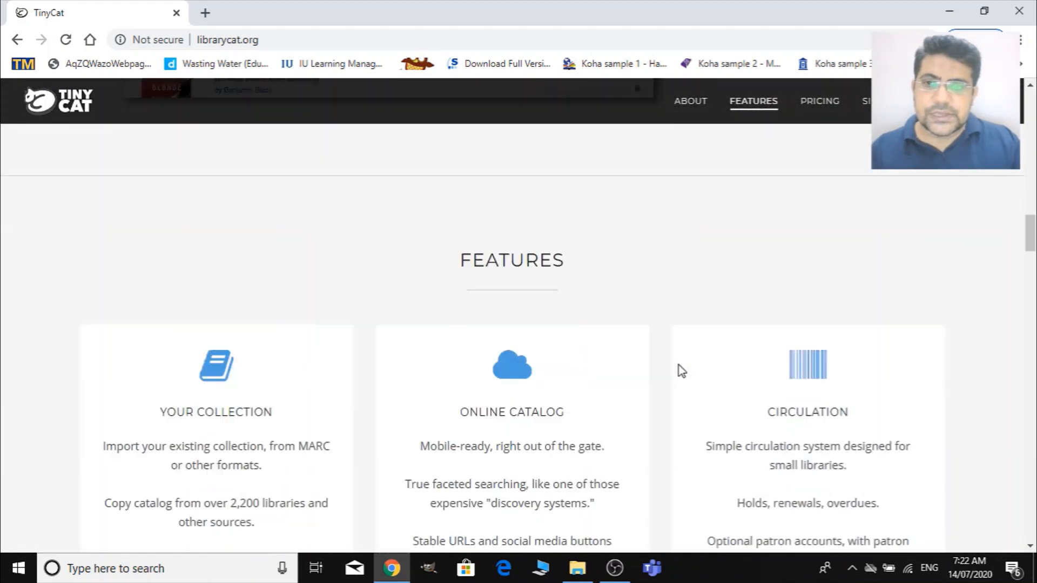
scroll(679, 370, "down", 3)
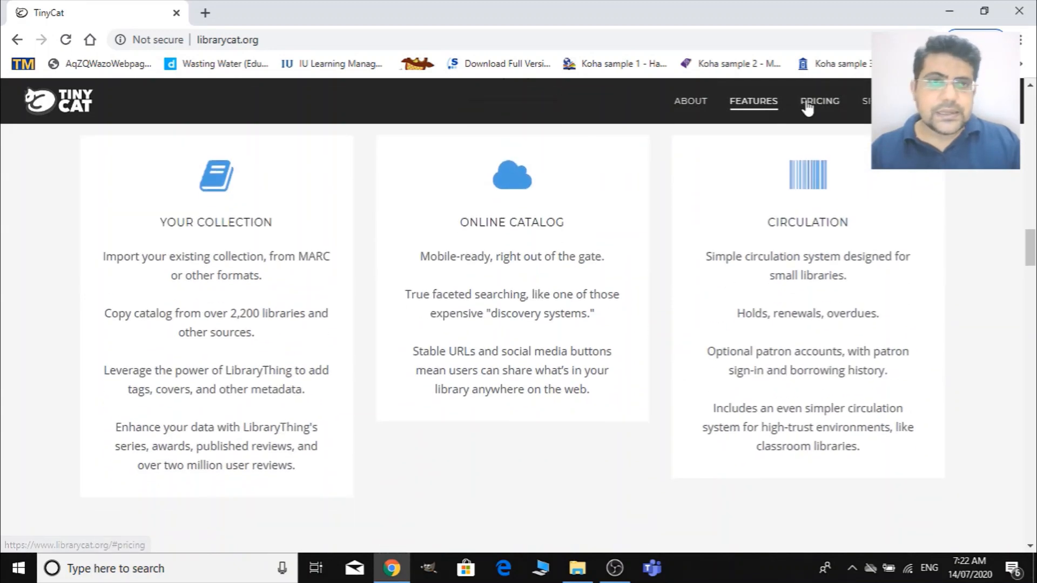
Step: Go to TinyCat's pricing section and compare the Personal, Volunteer and Paid Staff plans
left_click(808, 108)
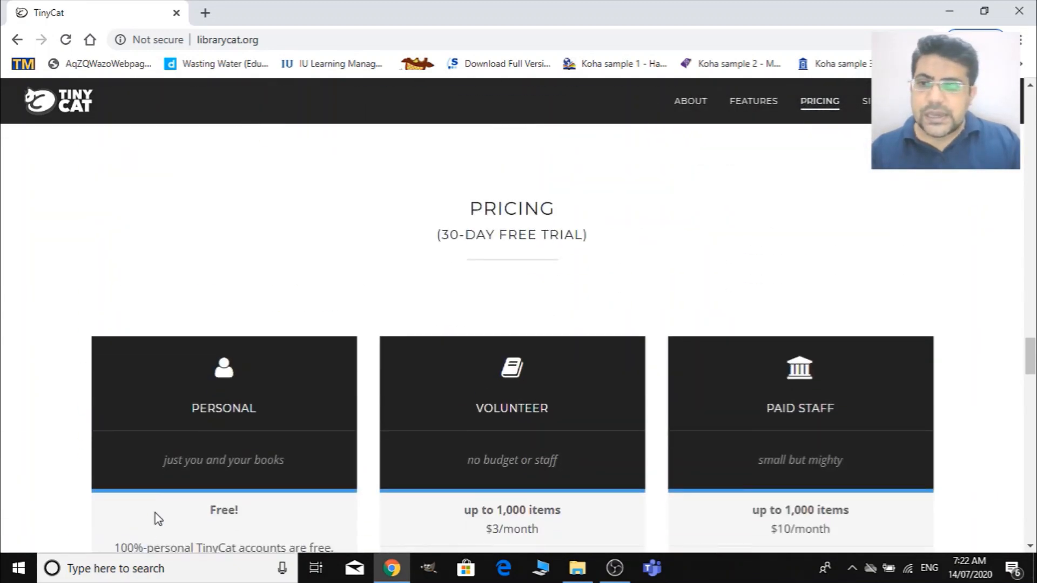
scroll(184, 474, "down", 2)
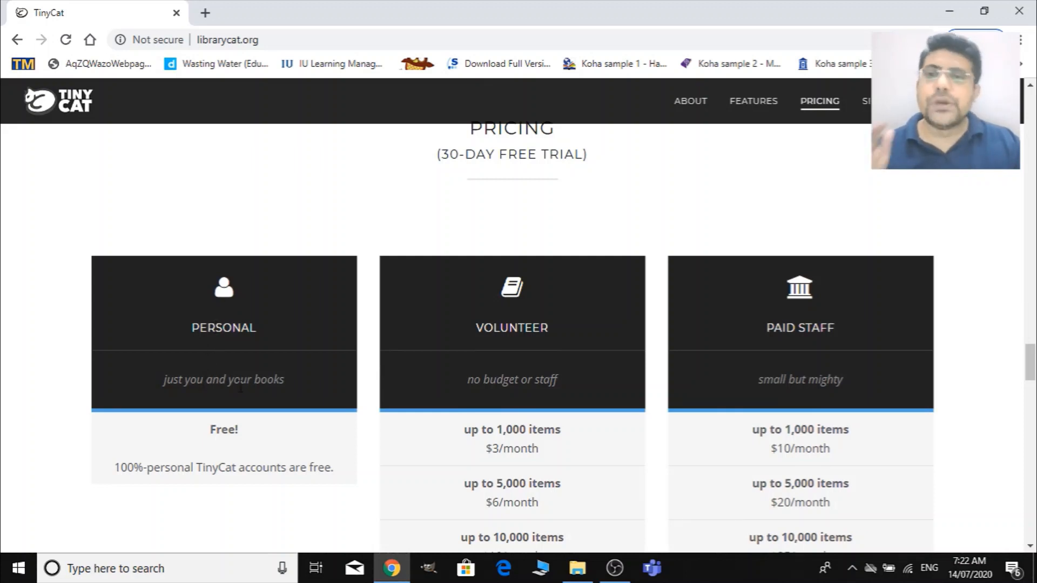
scroll(273, 458, "down", 3)
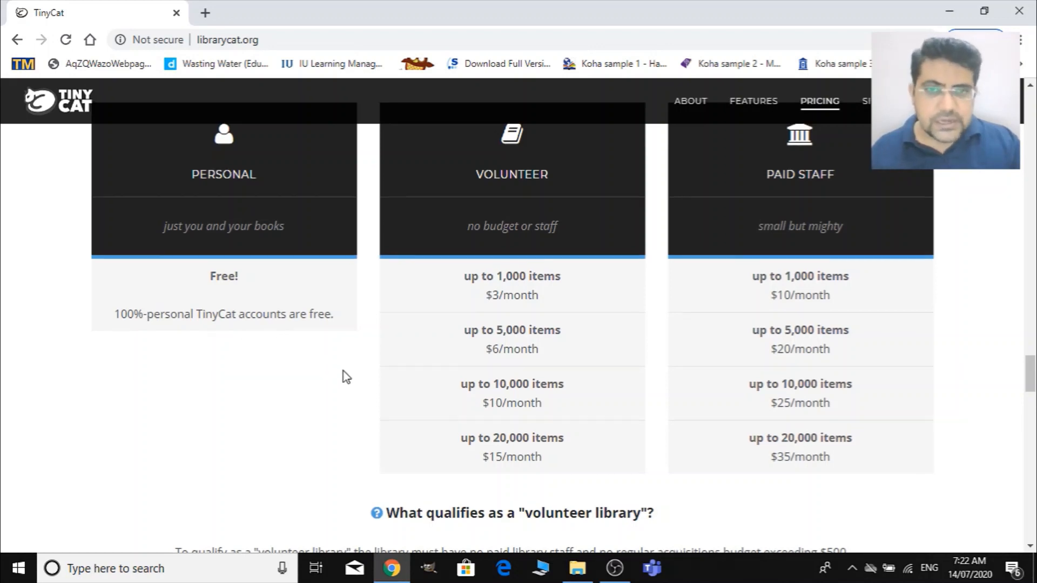
scroll(342, 375, "up", 2)
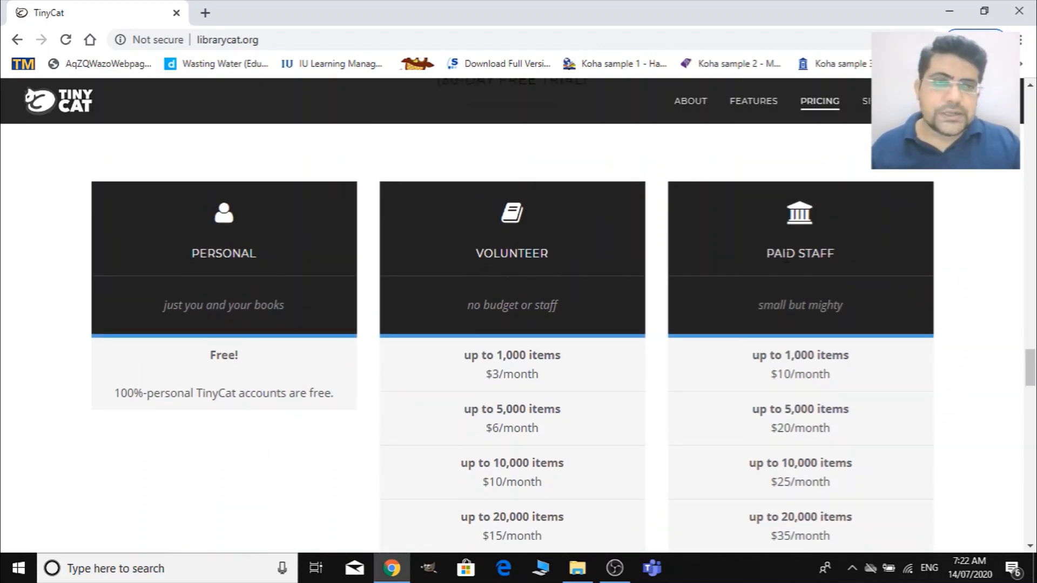
scroll(697, 324, "down", 3)
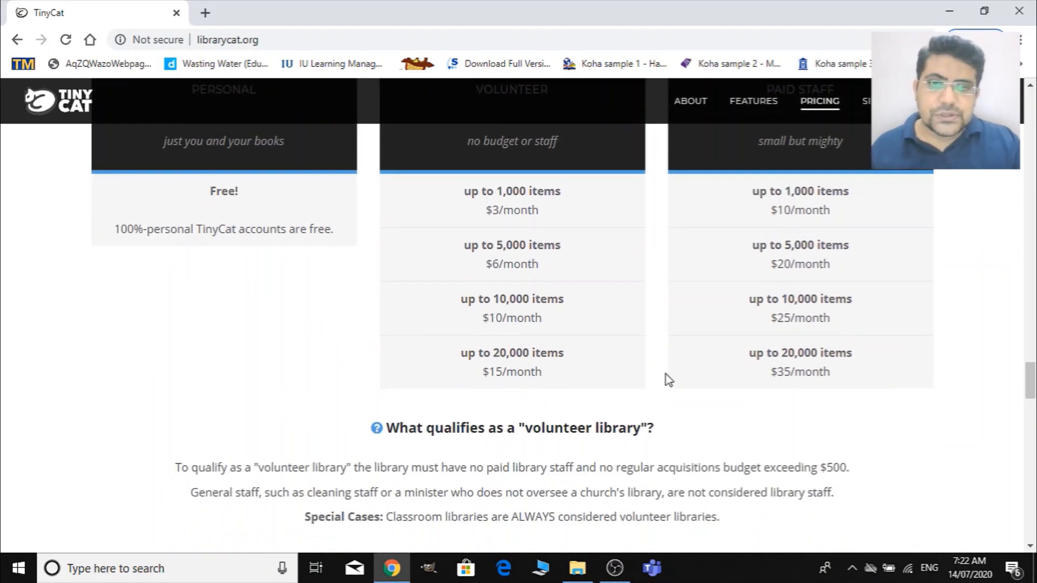
Step: Highlight the 20,000-item tier and its price in the Volunteer and Paid Staff plans, plus the Paid Staff price for 1,000 items
left_click_drag(482, 372, 502, 374)
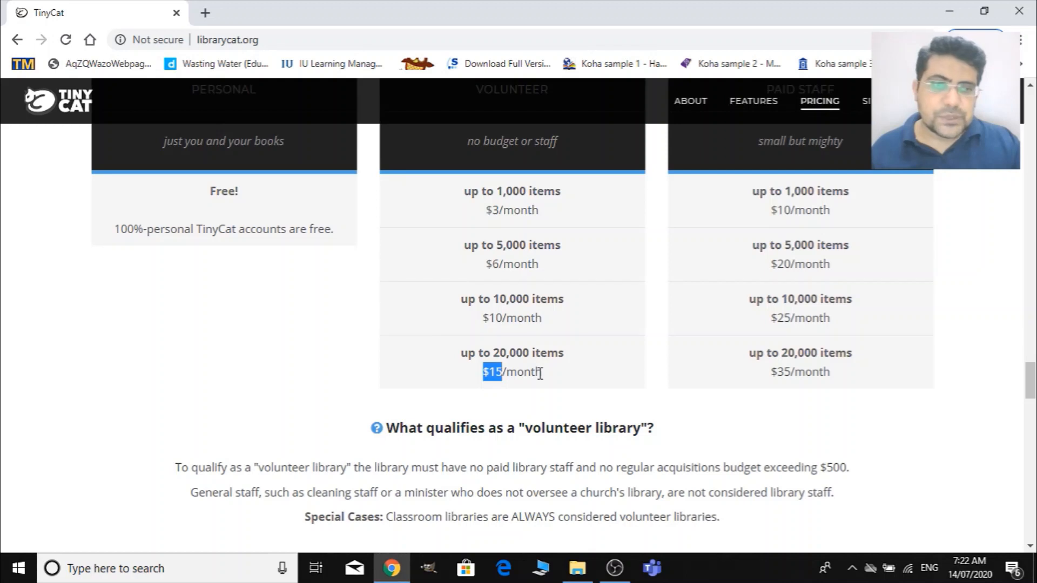
left_click_drag(772, 374, 791, 373)
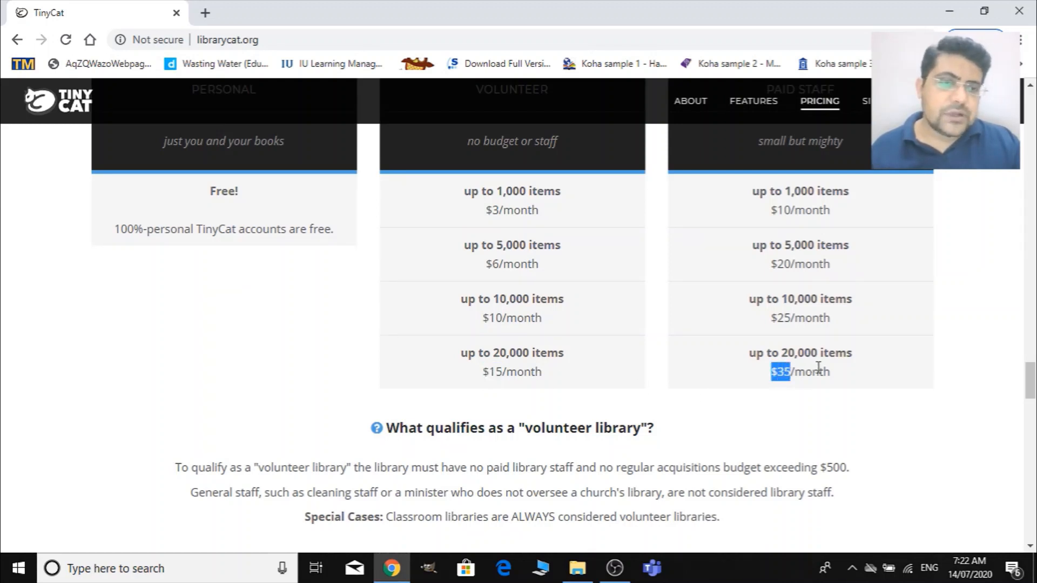
left_click_drag(855, 356, 753, 361)
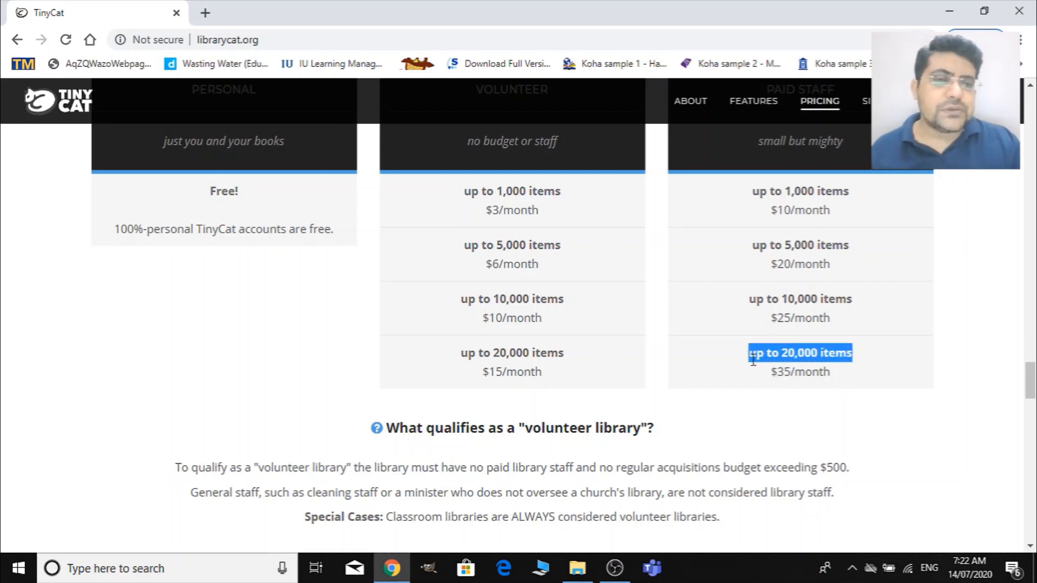
left_click_drag(563, 355, 463, 354)
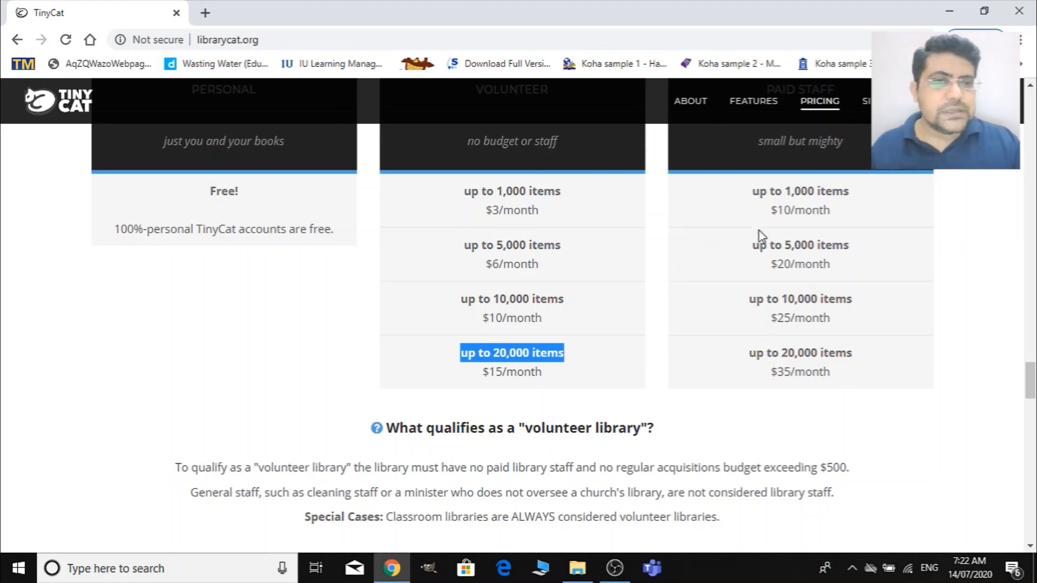
left_click_drag(769, 213, 810, 210)
Step: Look through TinyCat's questions, Powered by LibraryThing and get-started sections, and return to the LibraryThing home page
scroll(664, 306, "down", 4)
scroll(641, 369, "down", 18)
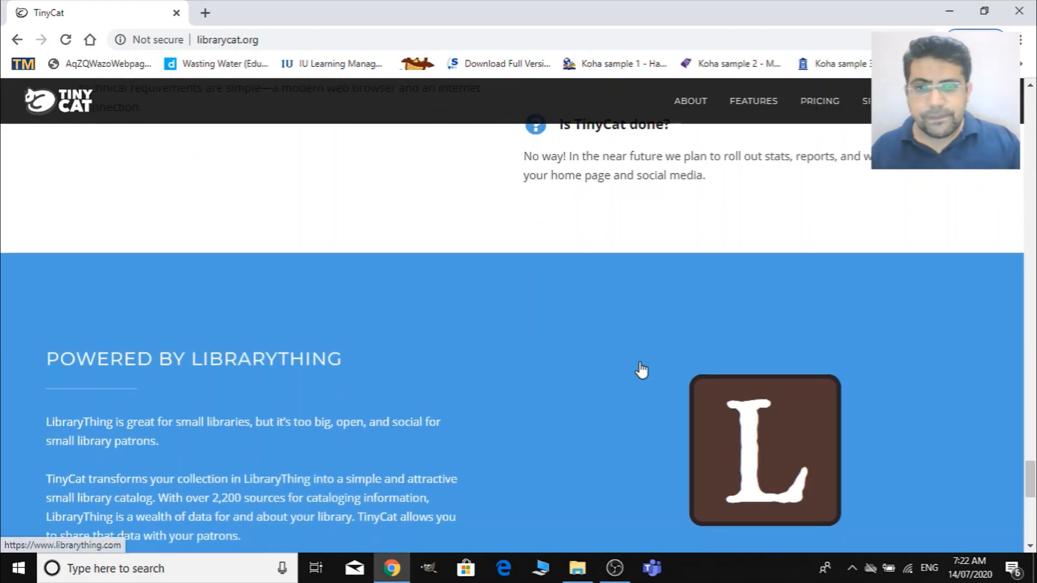
scroll(641, 371, "down", 10)
scroll(615, 424, "down", 2)
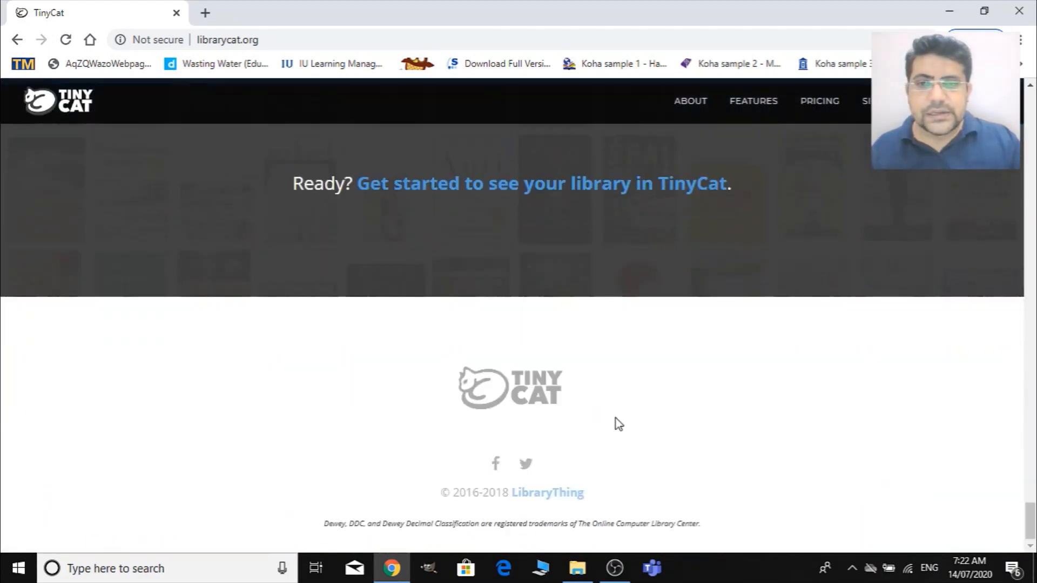
scroll(297, 316, "up", 20)
scroll(342, 271, "up", 15)
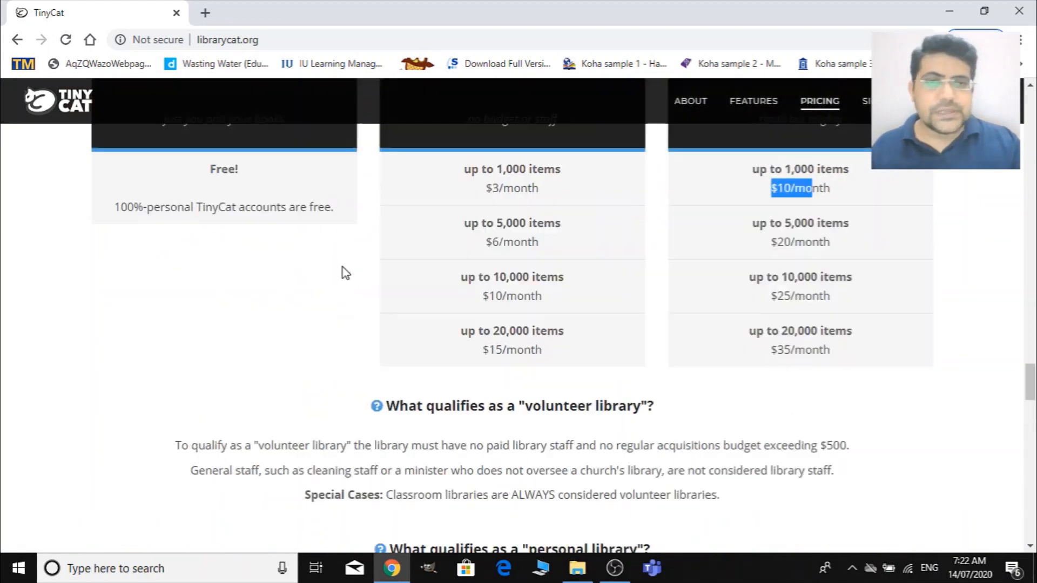
scroll(350, 258, "up", 5)
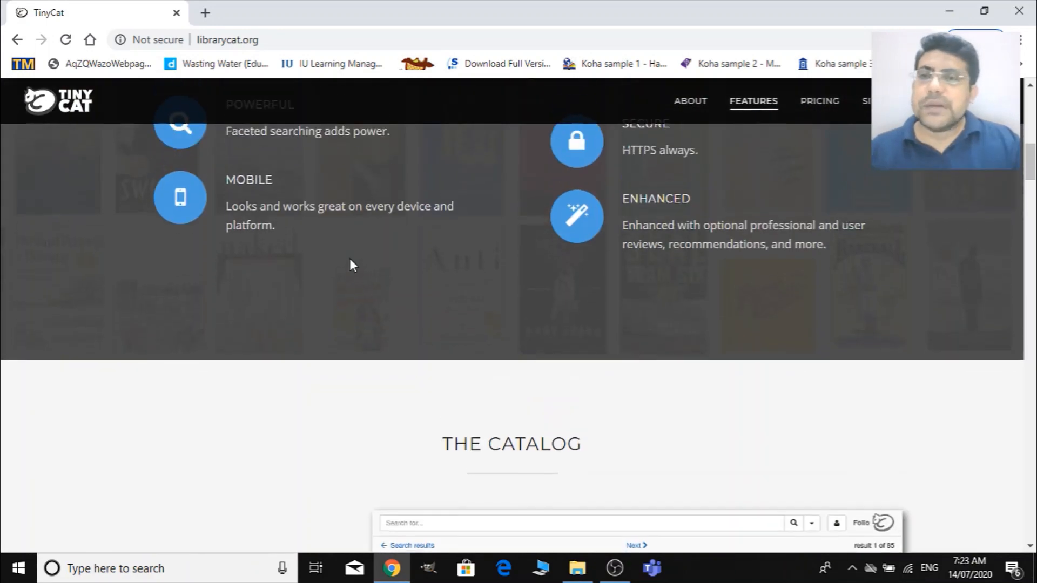
scroll(362, 251, "up", 5)
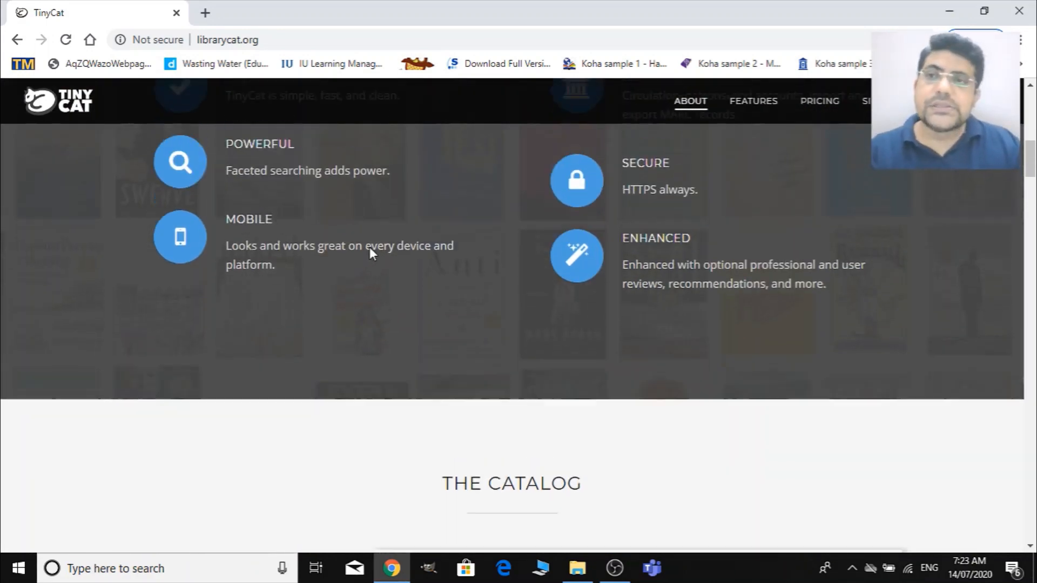
left_click(16, 40)
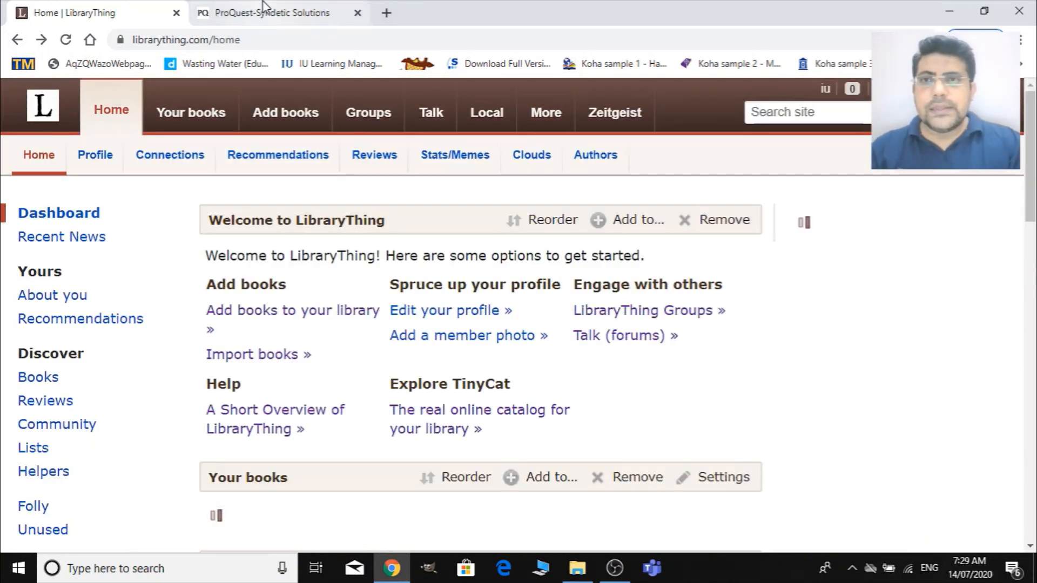
Step: Switch to the open ProQuest Syndetics Unbound site and look over its home page
left_click(264, 8)
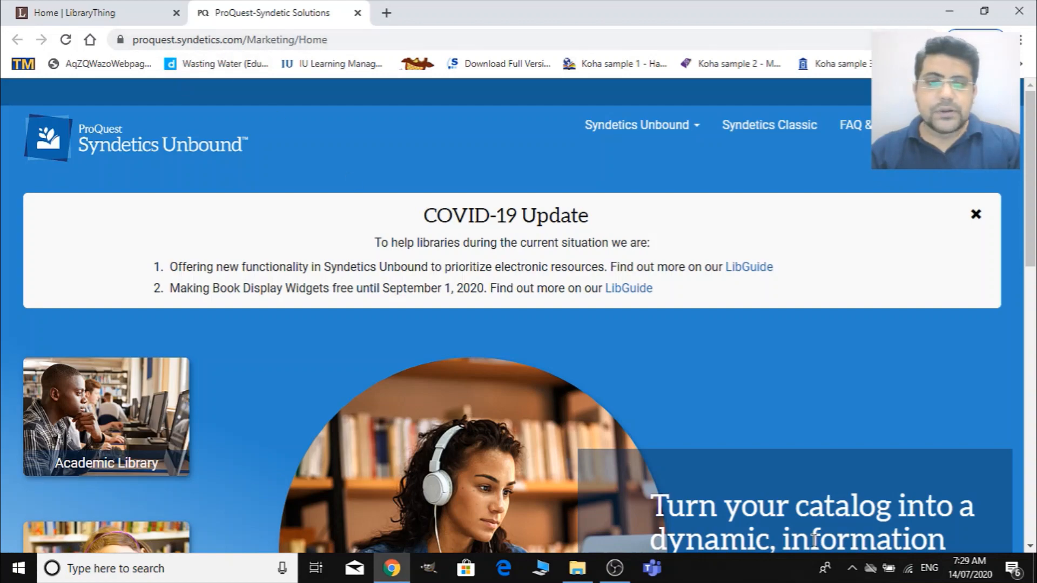
scroll(770, 467, "down", 15)
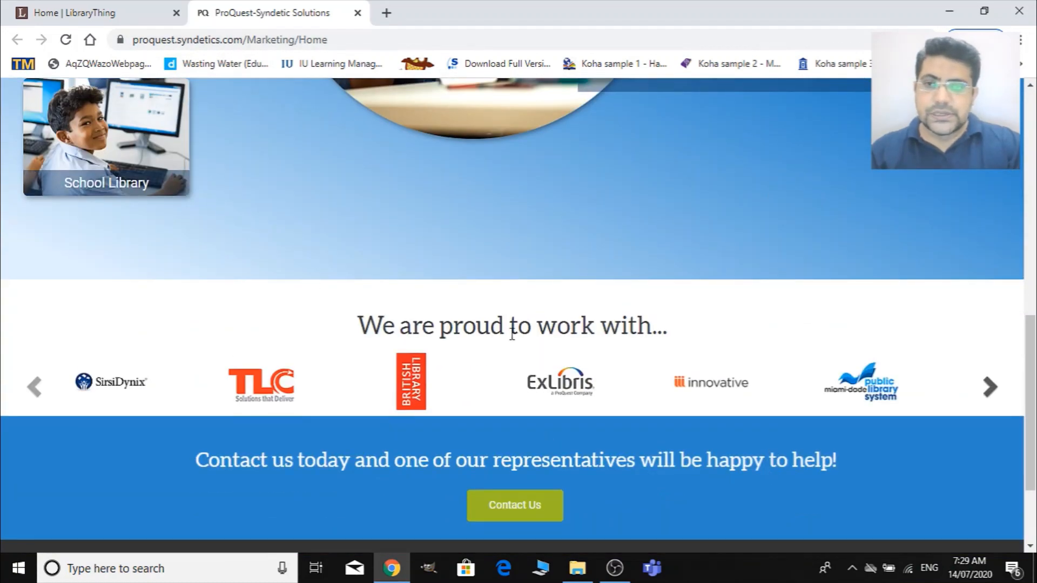
scroll(573, 390, "up", 7)
scroll(574, 391, "up", 4)
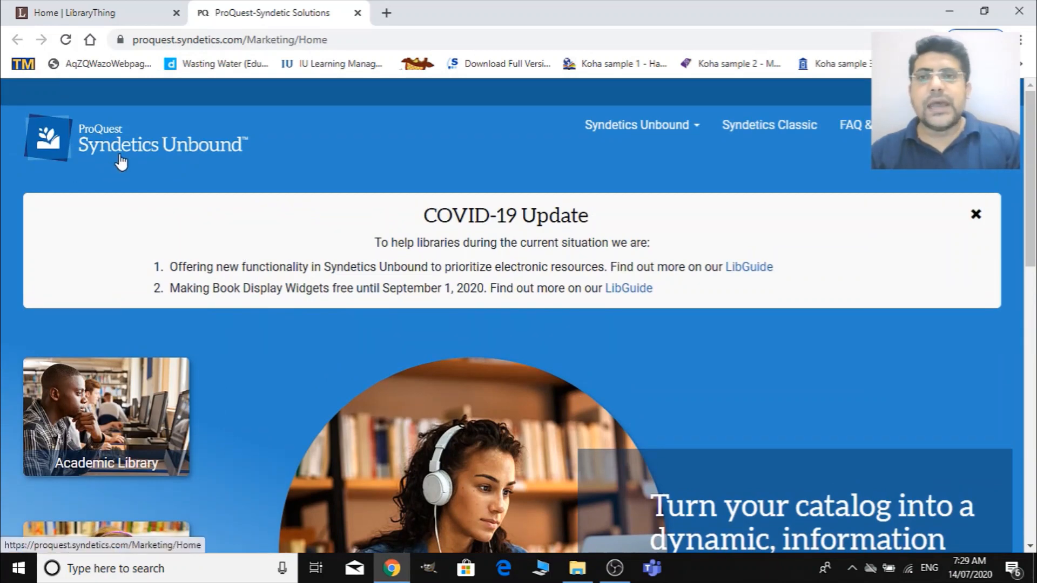
Step: Examine the partner organizations in the "We are proud to work with" carousel and open the Syndetics Unbound options
scroll(664, 464, "down", 10)
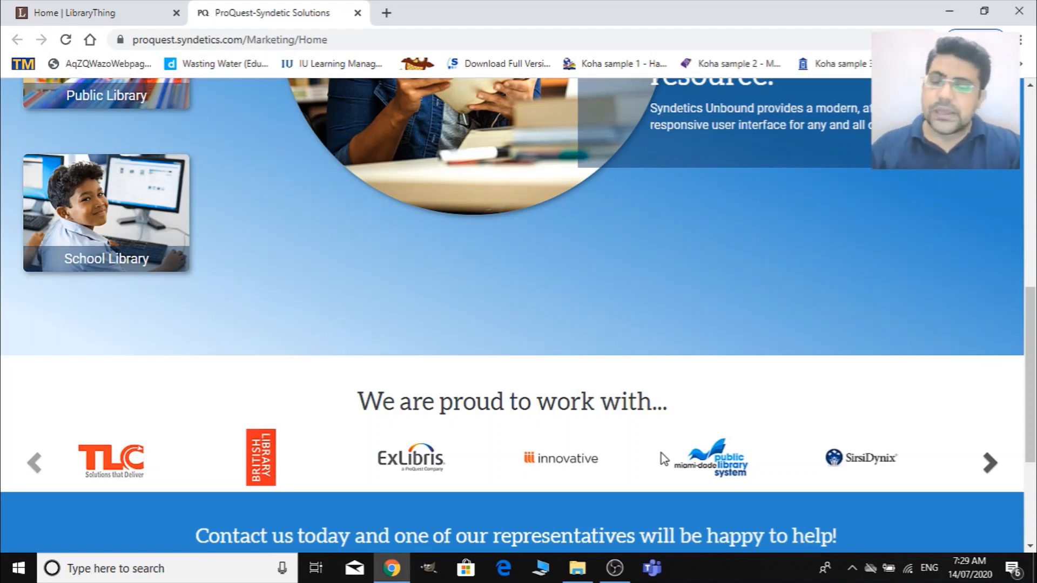
scroll(598, 468, "down", 3)
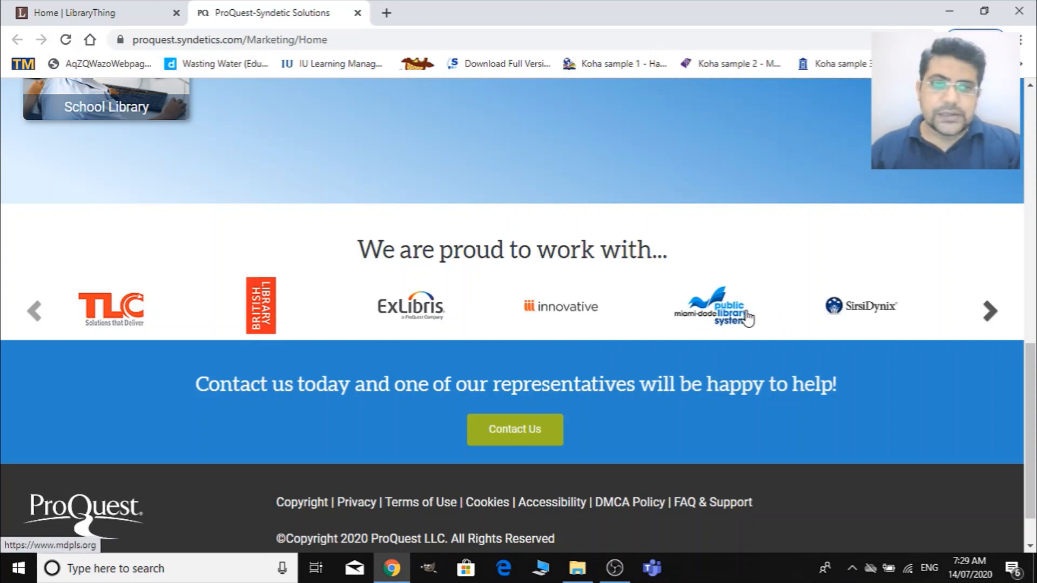
left_click(990, 310)
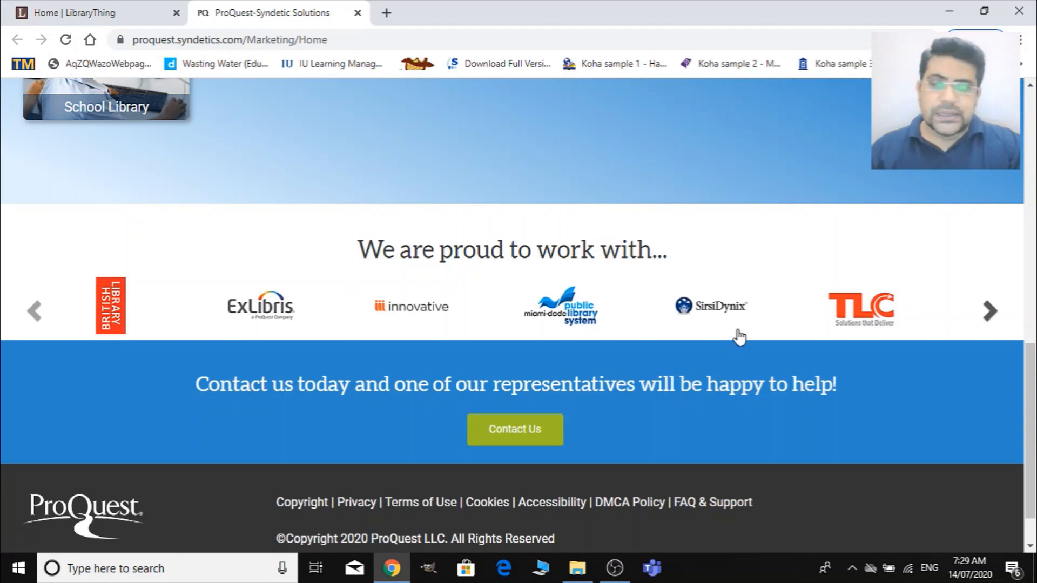
scroll(597, 478, "up", 5)
scroll(564, 391, "up", 7)
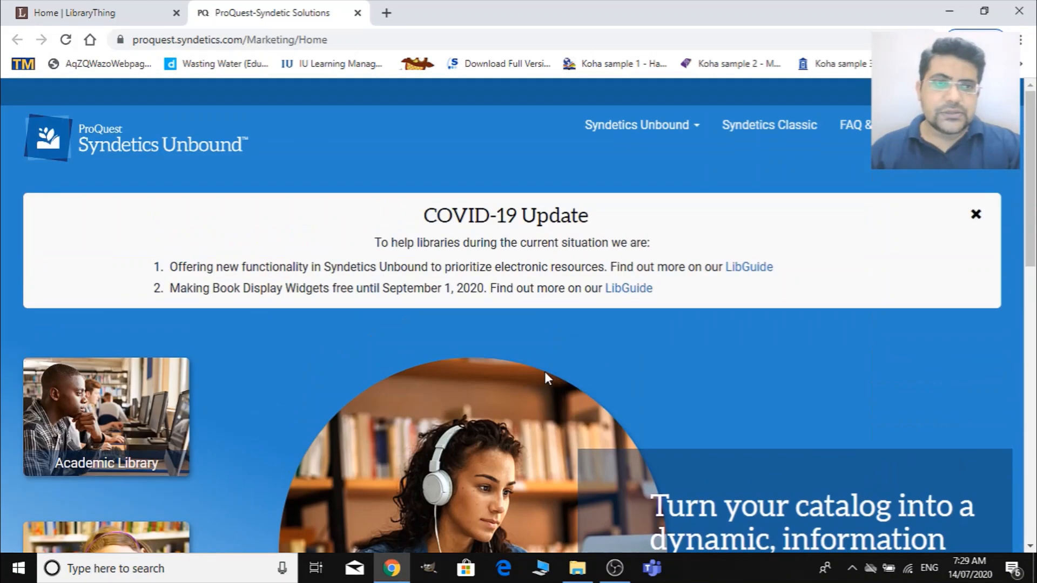
left_click(682, 128)
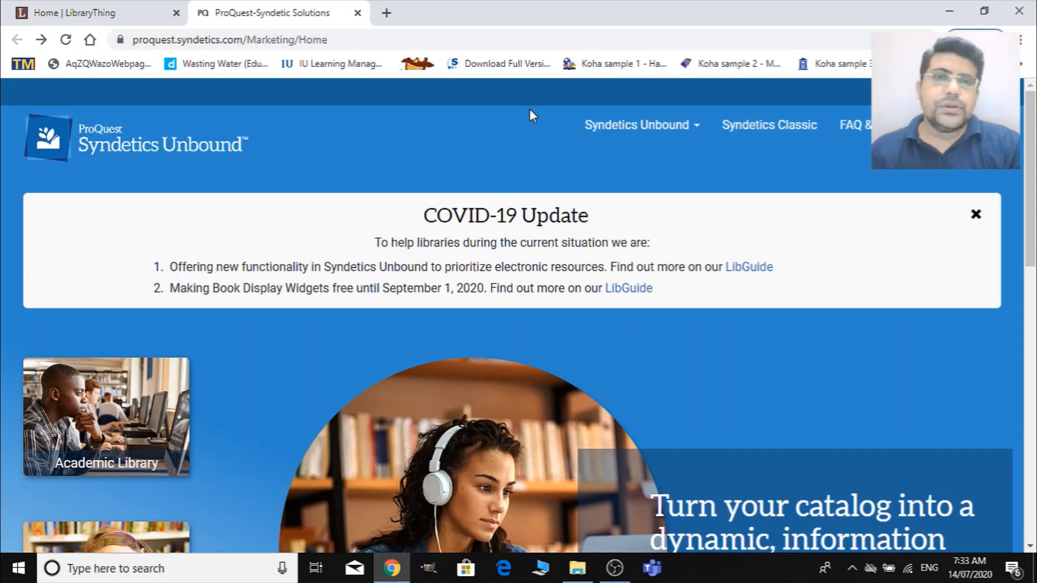
Step: Open the Academic Library page from the Syndetics Unbound library-type options
left_click(684, 129)
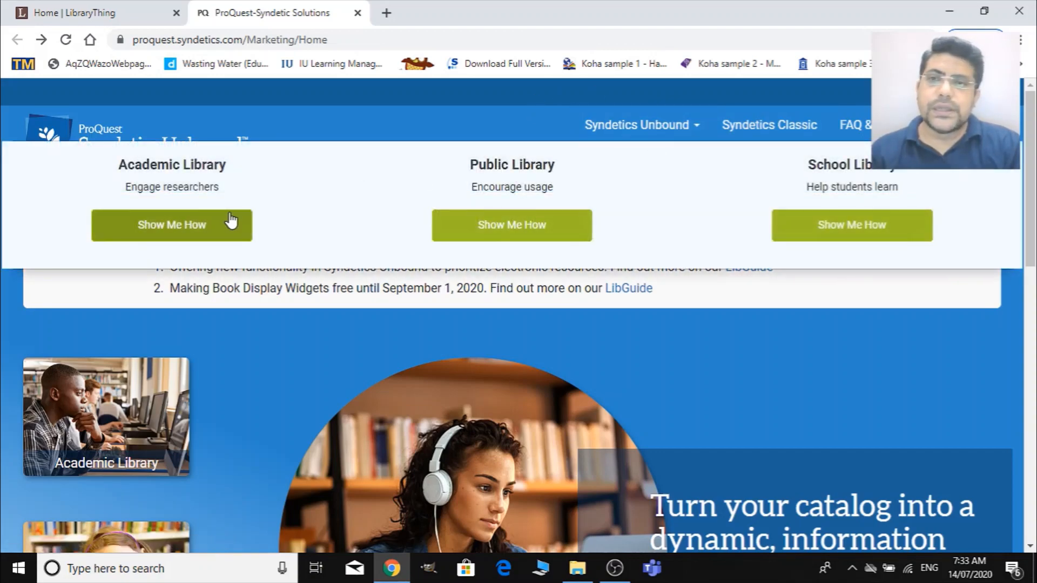
scroll(547, 271, "down", 12)
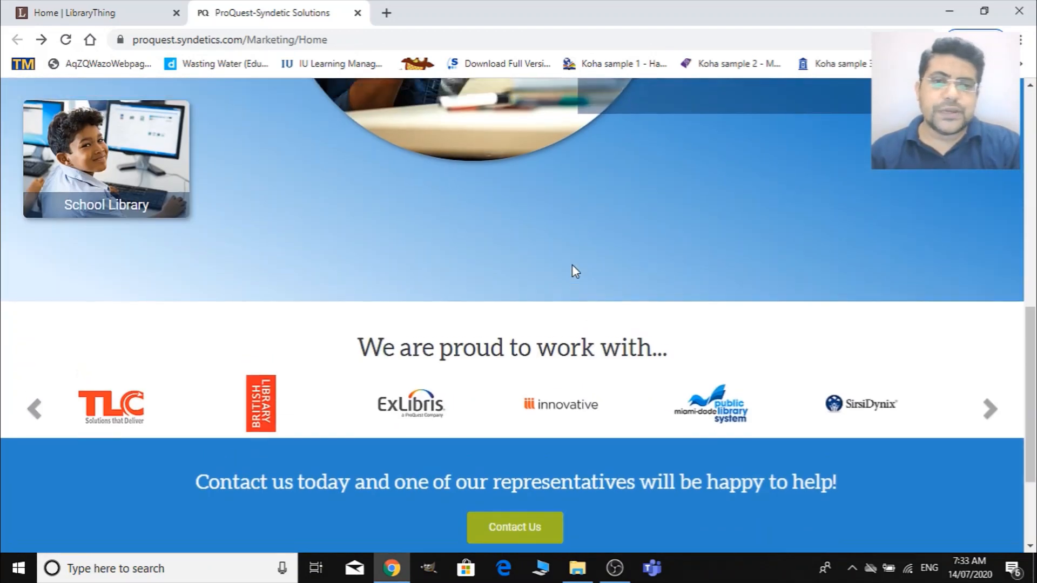
scroll(574, 270, "up", 12)
left_click(595, 130)
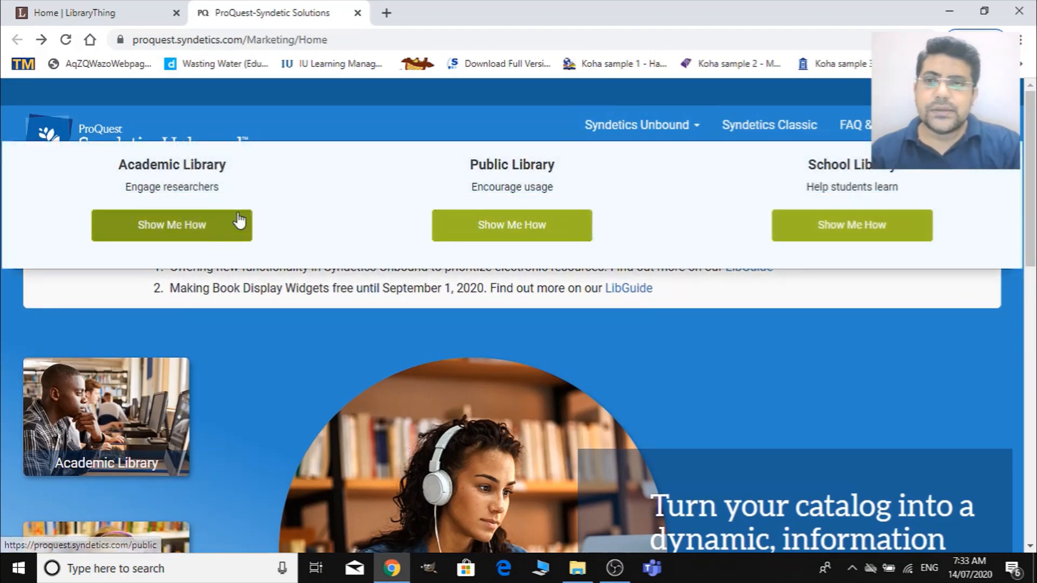
left_click(203, 220)
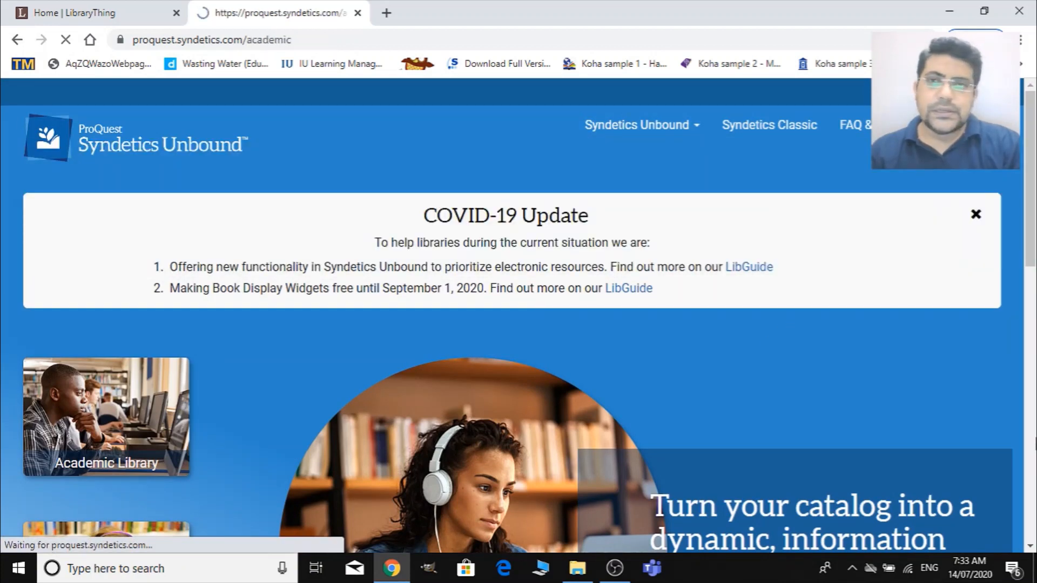
Step: Look through the Academic Features section and the See It and Try it out sections of the academic page
scroll(903, 279, "down", 10)
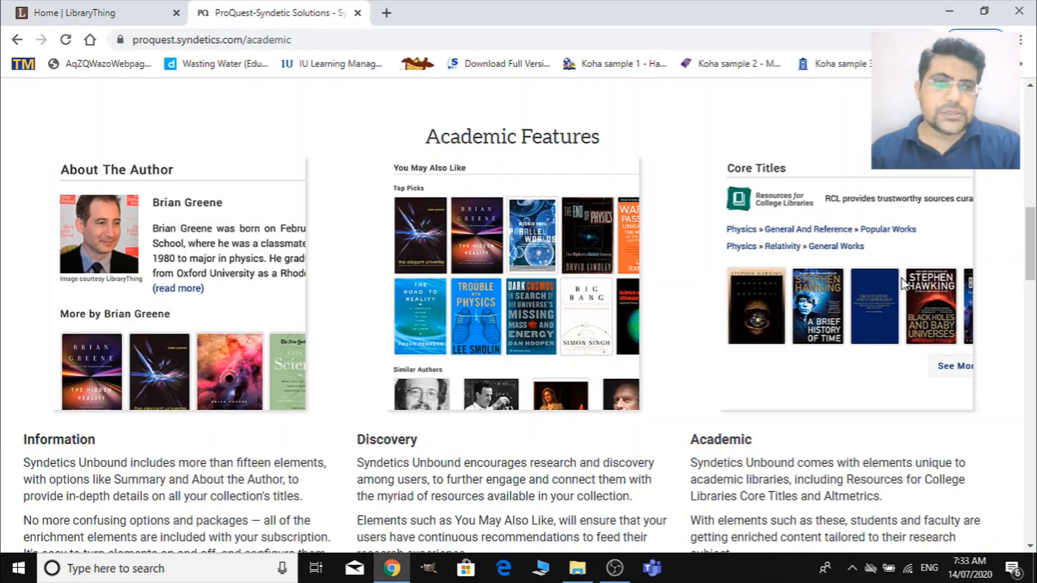
scroll(902, 283, "down", 17)
scroll(901, 281, "up", 4)
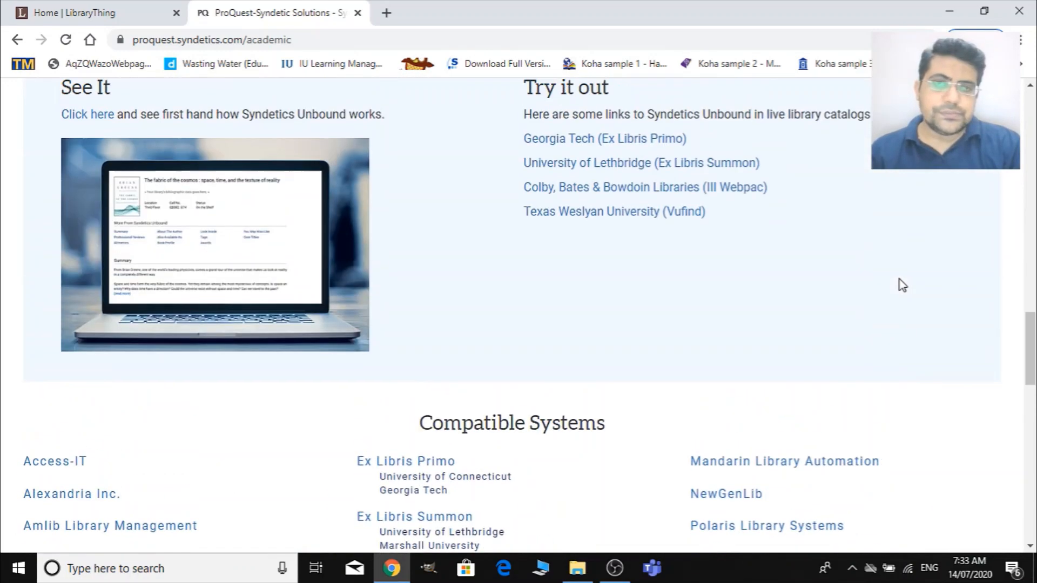
scroll(903, 285, "up", 4)
Step: Examine the Compatible Systems list, then the Georgia Tech testimonials and contact section at the end of the page
scroll(857, 287, "down", 10)
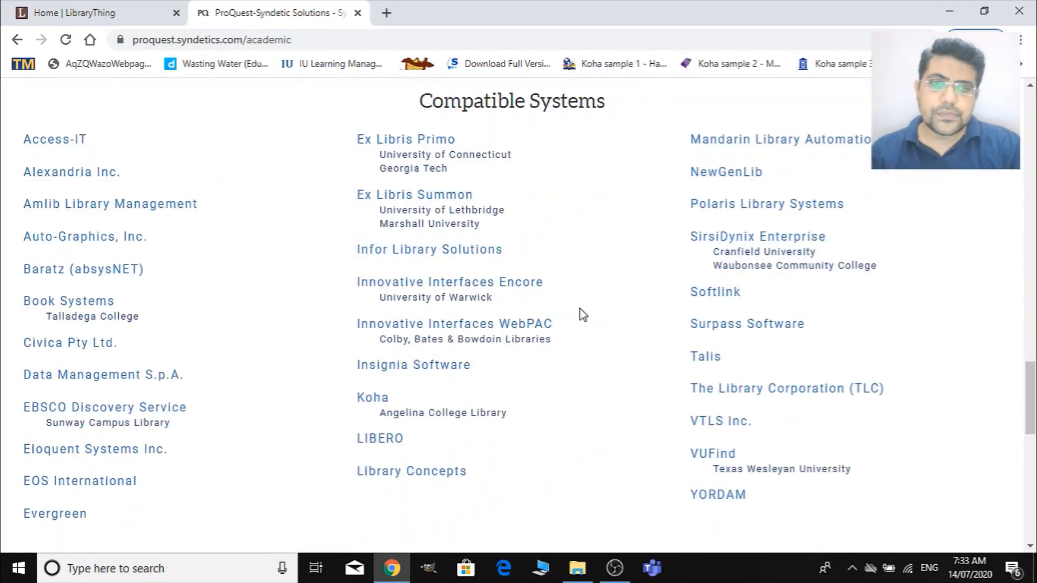
scroll(583, 314, "down", 1)
scroll(336, 187, "up", 4)
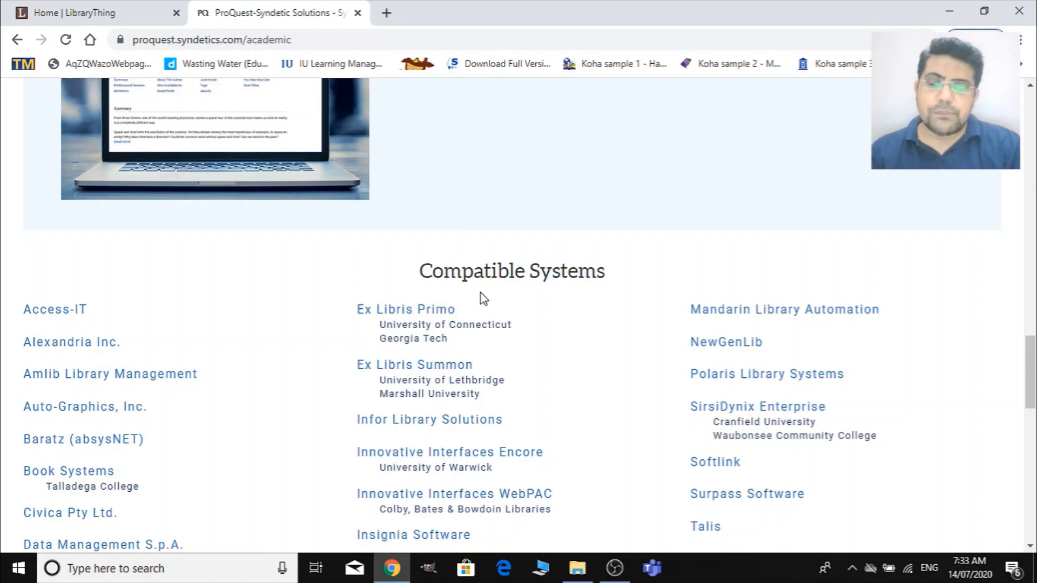
scroll(483, 298, "down", 5)
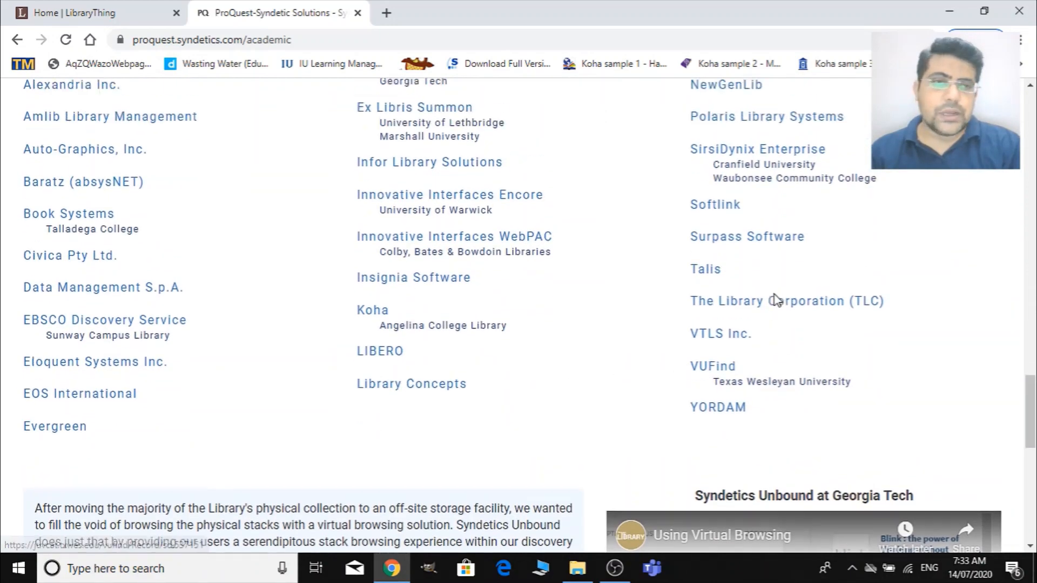
scroll(776, 299, "up", 5)
scroll(775, 298, "down", 13)
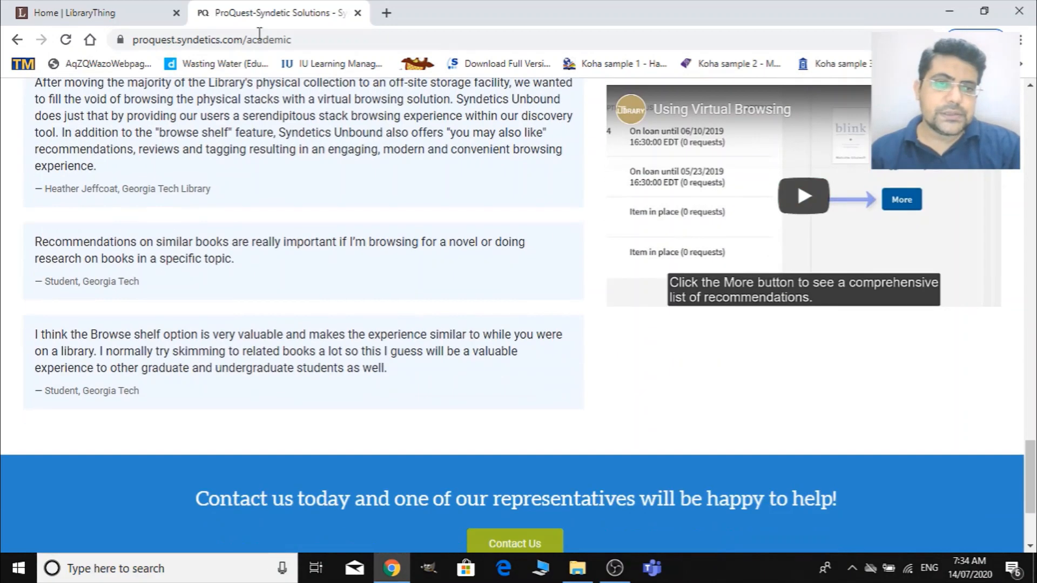
scroll(908, 249, "down", 3)
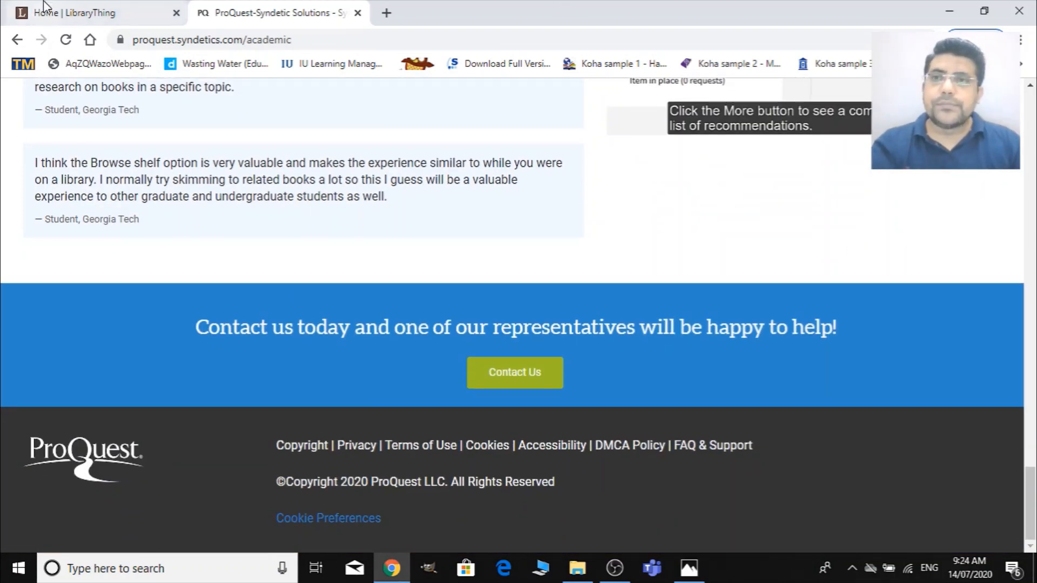
Step: Switch back to the open LibraryThing home page and review its welcome, books, recently added, collections and tags sections
left_click(70, 11)
scroll(514, 319, "up", 1)
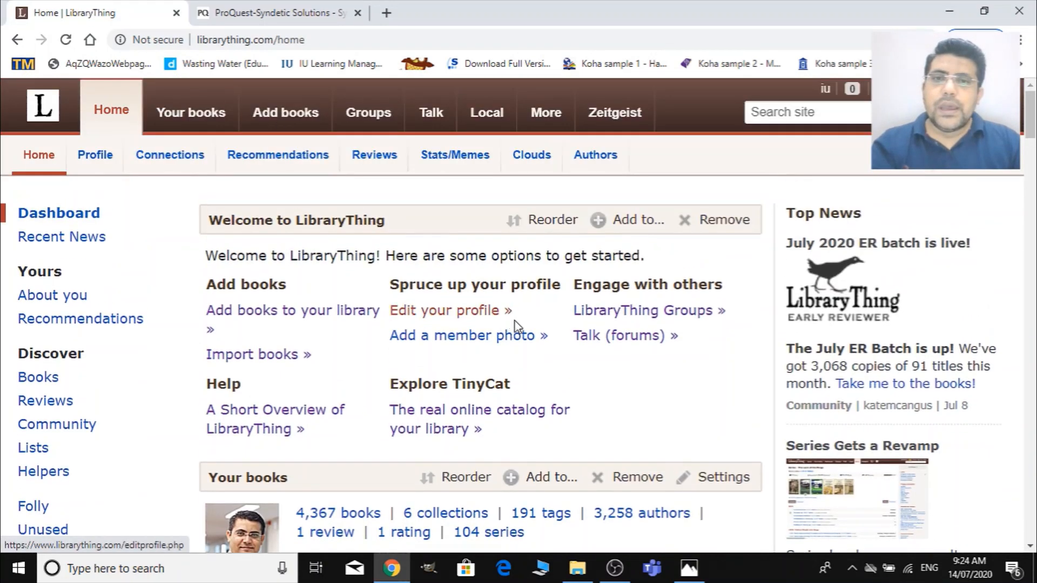
scroll(521, 338, "down", 4)
scroll(518, 337, "down", 6)
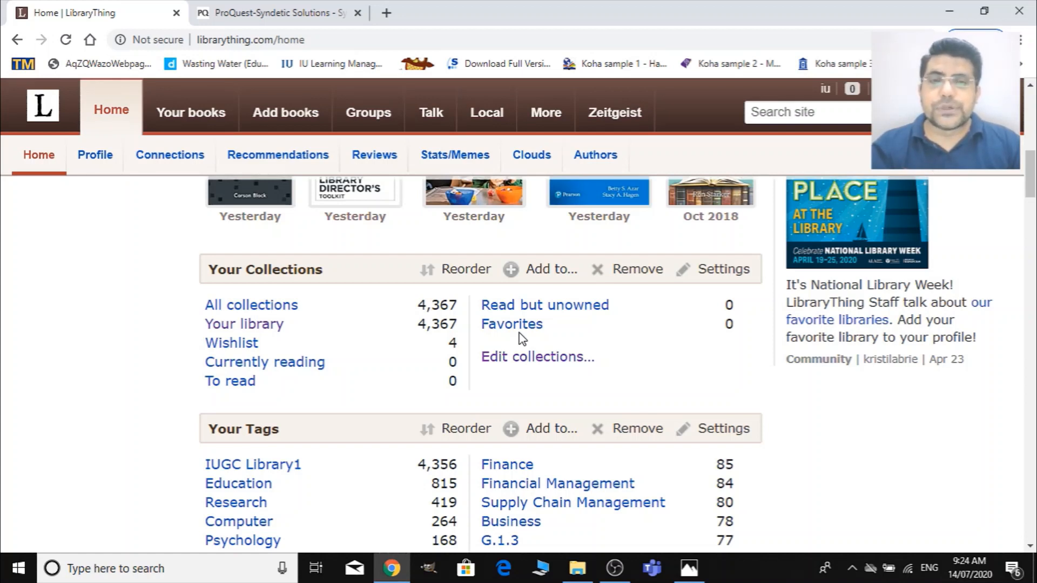
scroll(519, 333, "up", 1)
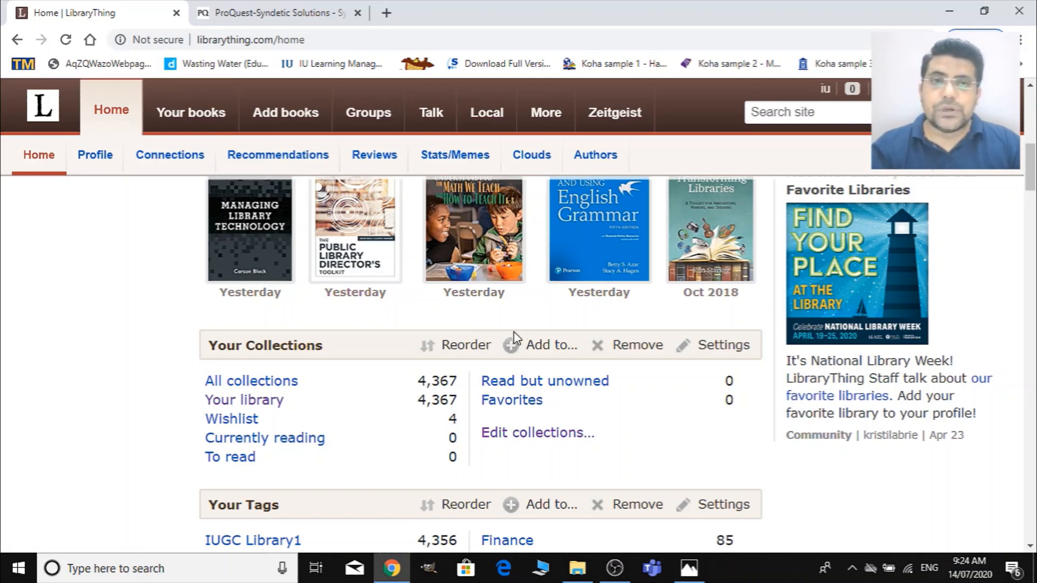
scroll(514, 338, "up", 2)
scroll(513, 344, "up", 4)
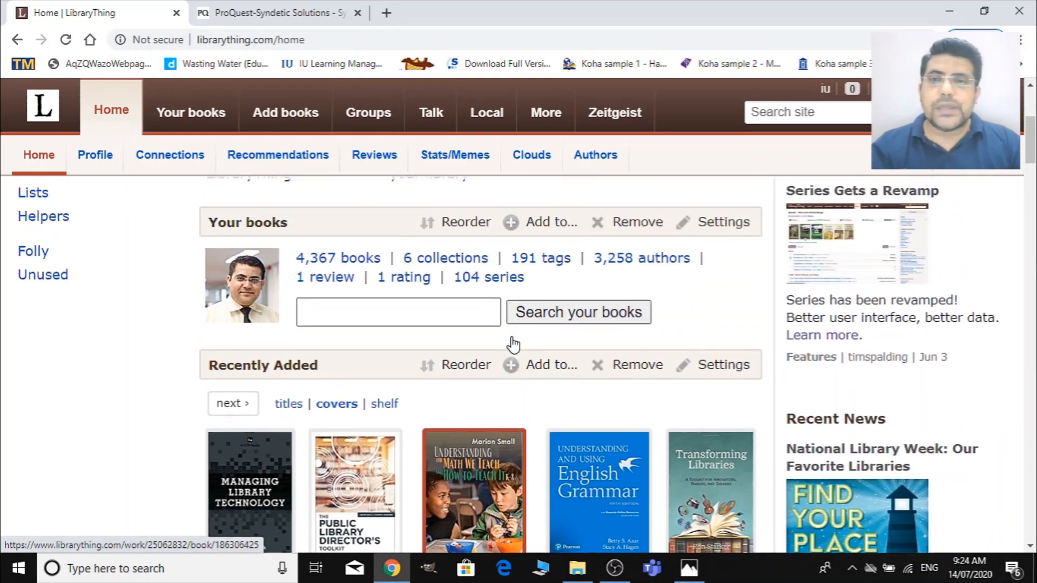